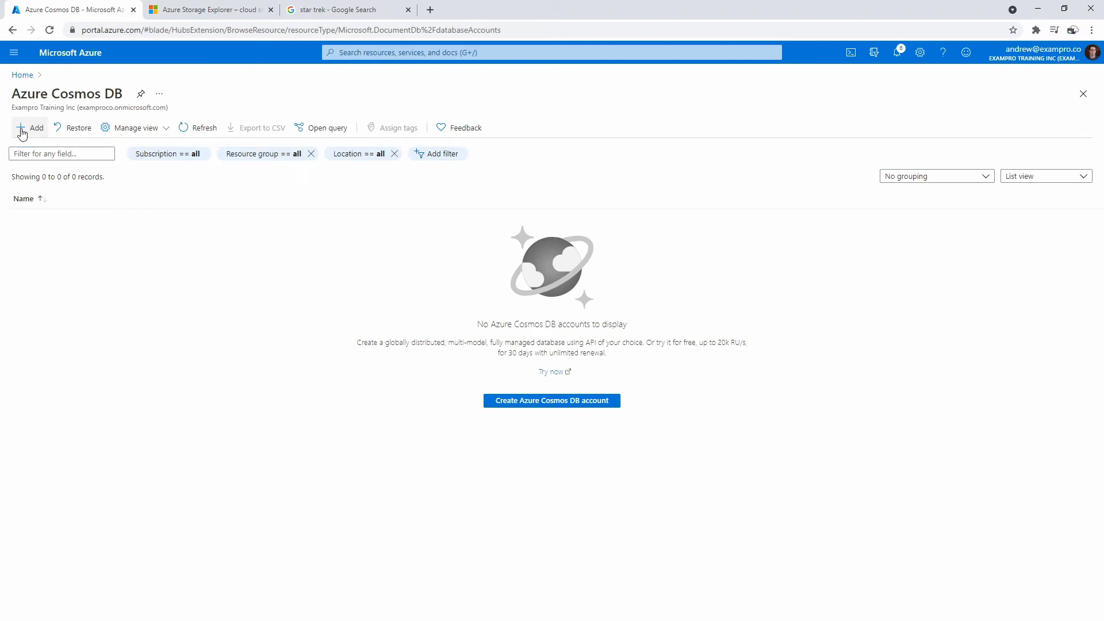
# - Start a new Cosmos DB account and review the Core (SQL), MongoDB, Cassandra, Gremlin and Table options
pyautogui.click(546, 402)
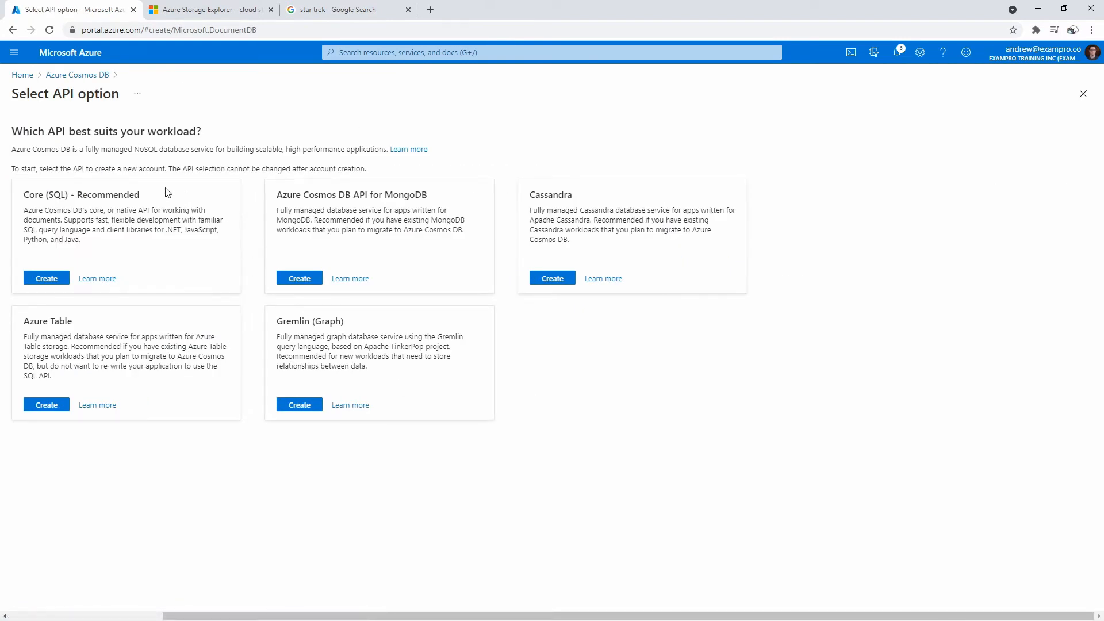
pyautogui.moveTo(28, 195); pyautogui.dragTo(78, 195)
pyautogui.moveTo(353, 195); pyautogui.dragTo(424, 195)
pyautogui.doubleClick(544, 196)
pyautogui.moveTo(276, 320); pyautogui.dragTo(326, 332)
pyautogui.moveTo(48, 322); pyautogui.dragTo(112, 328)
# - Close the unrelated star trek tab and begin a Core (SQL) account
pyautogui.click(408, 9)
pyautogui.rightClick(72, 280)
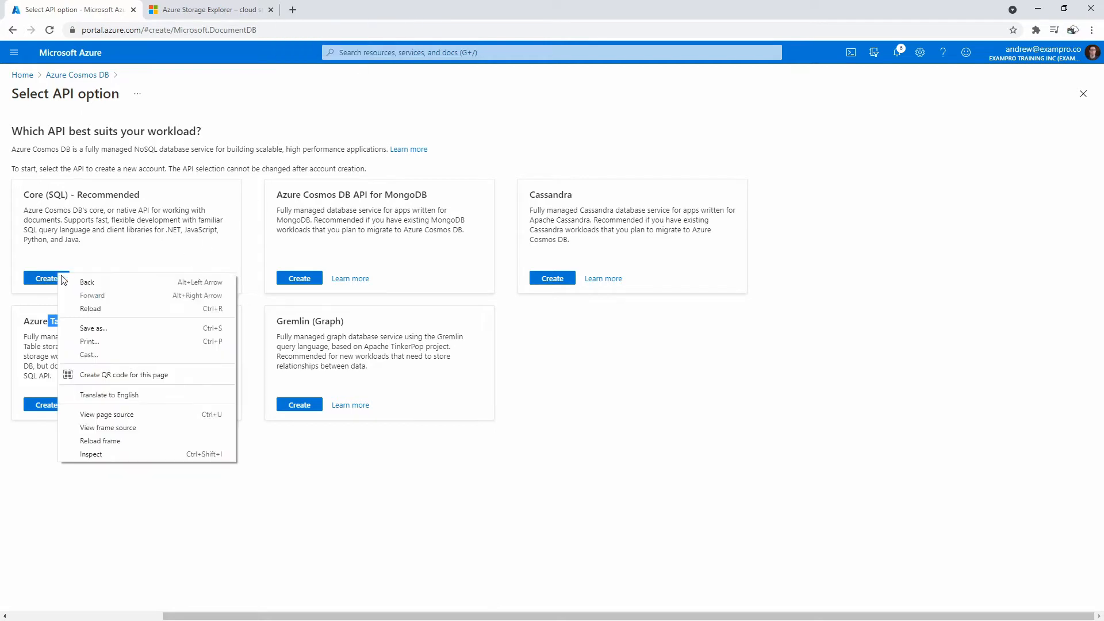
pyautogui.click(57, 279)
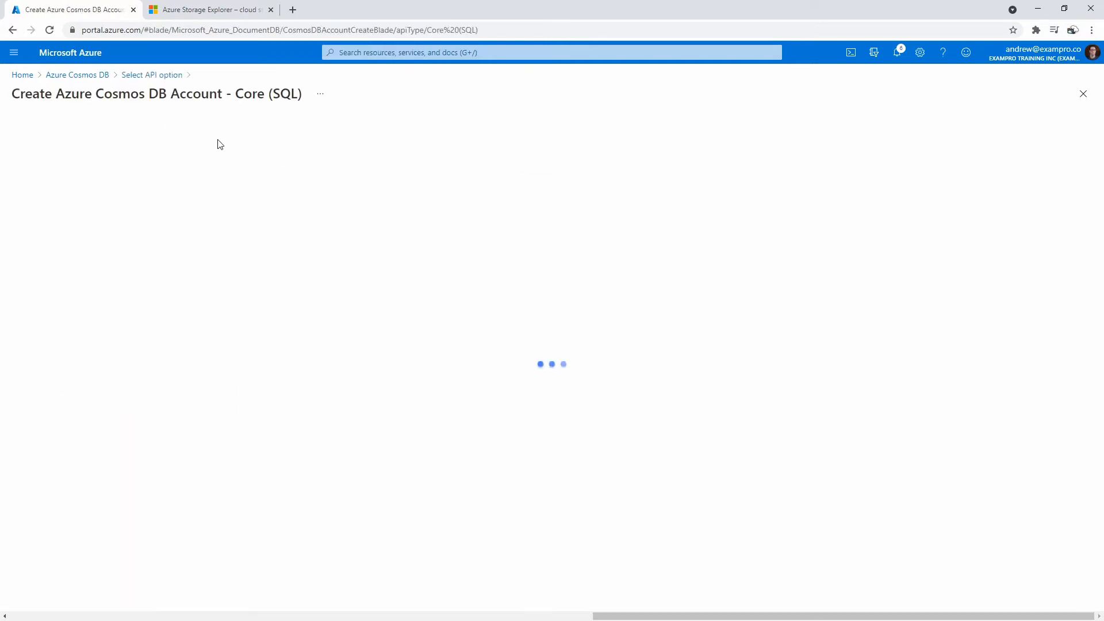
# - Create the new resource group dp900cosmodb and name the account dp900cosmodbcoresql
pyautogui.click(227, 248)
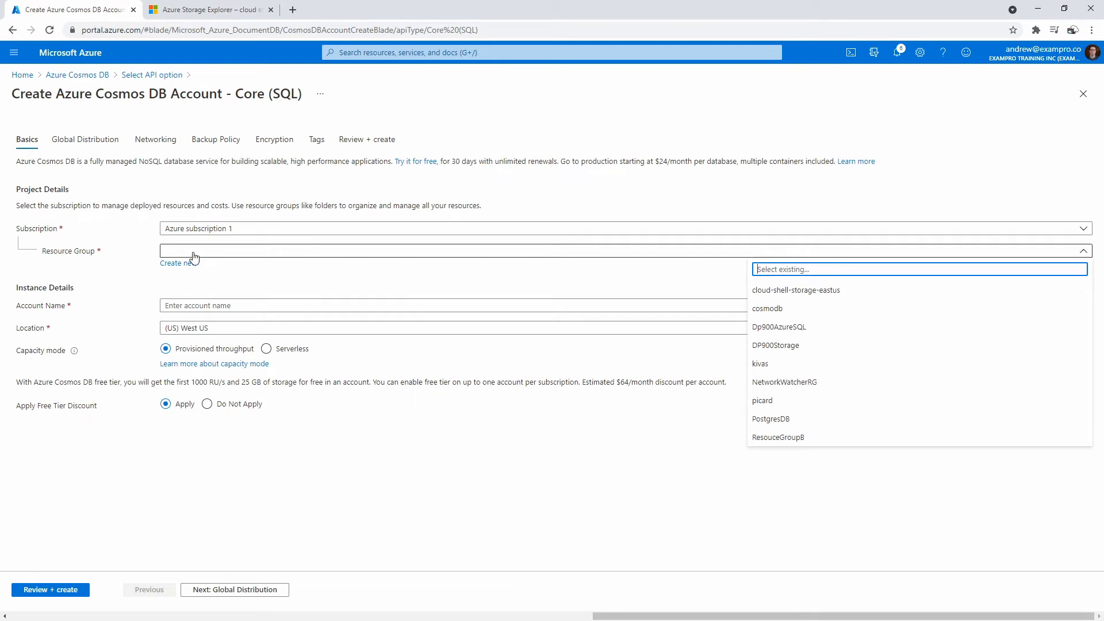
pyautogui.click(187, 263)
pyautogui.write('cosmodb')
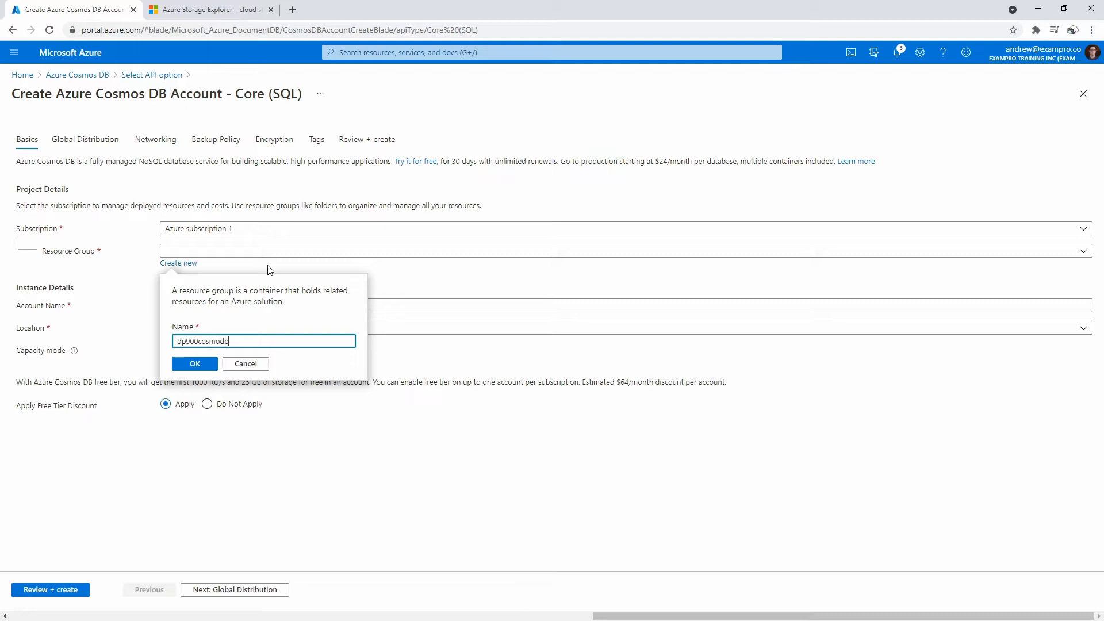
pyautogui.click(179, 364)
pyautogui.click(216, 305)
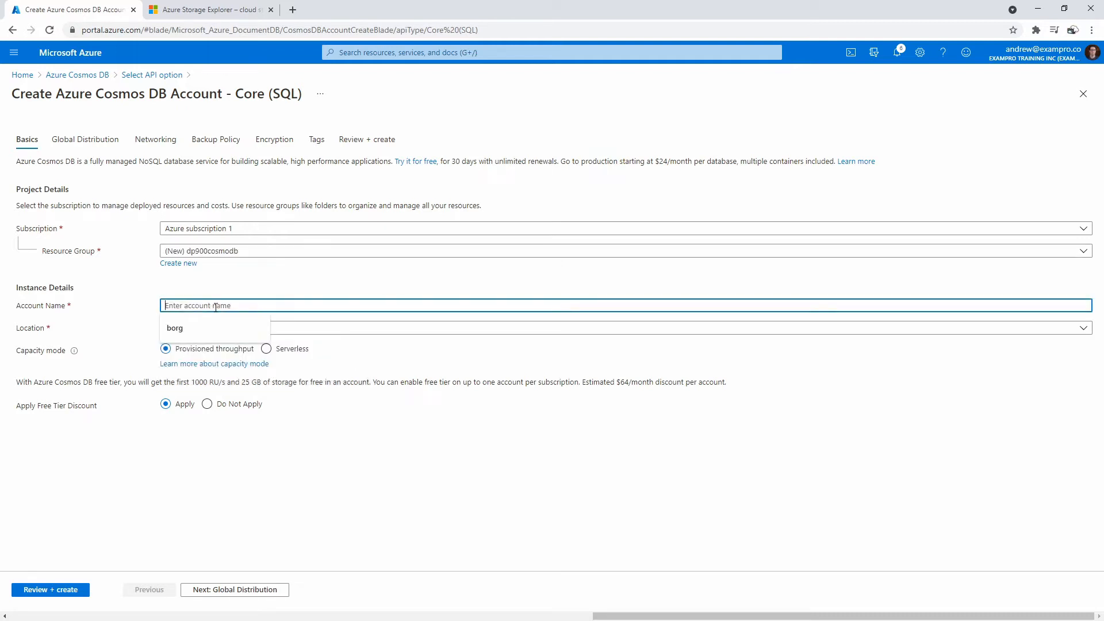
pyautogui.write('c')
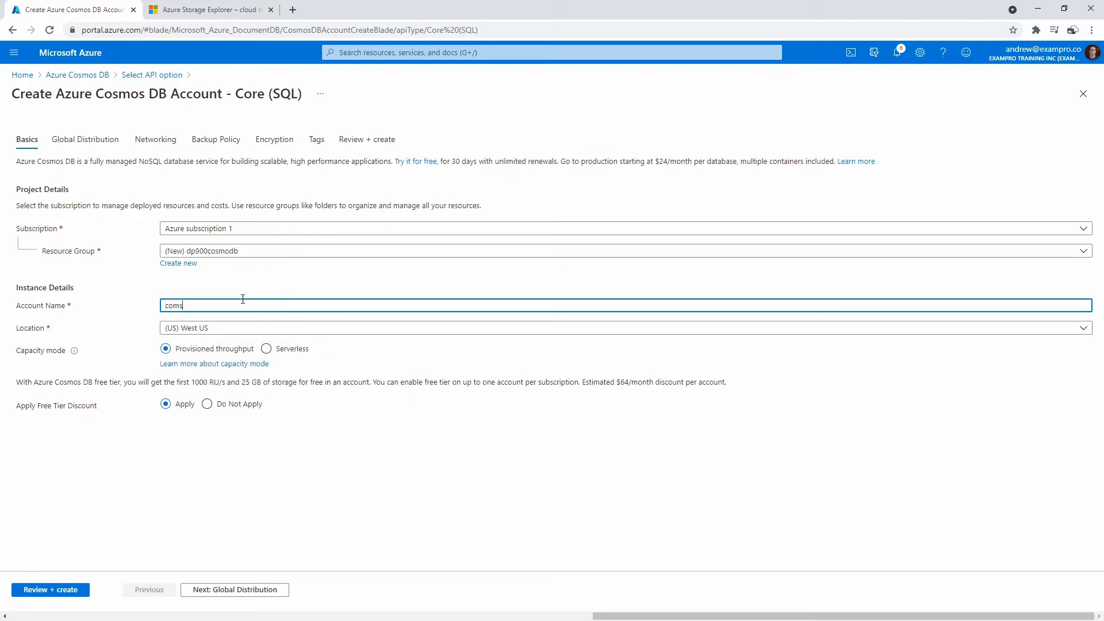
pyautogui.write('osmodbcore')
pyautogui.write('dp900')
pyautogui.doubleClick(243, 300)
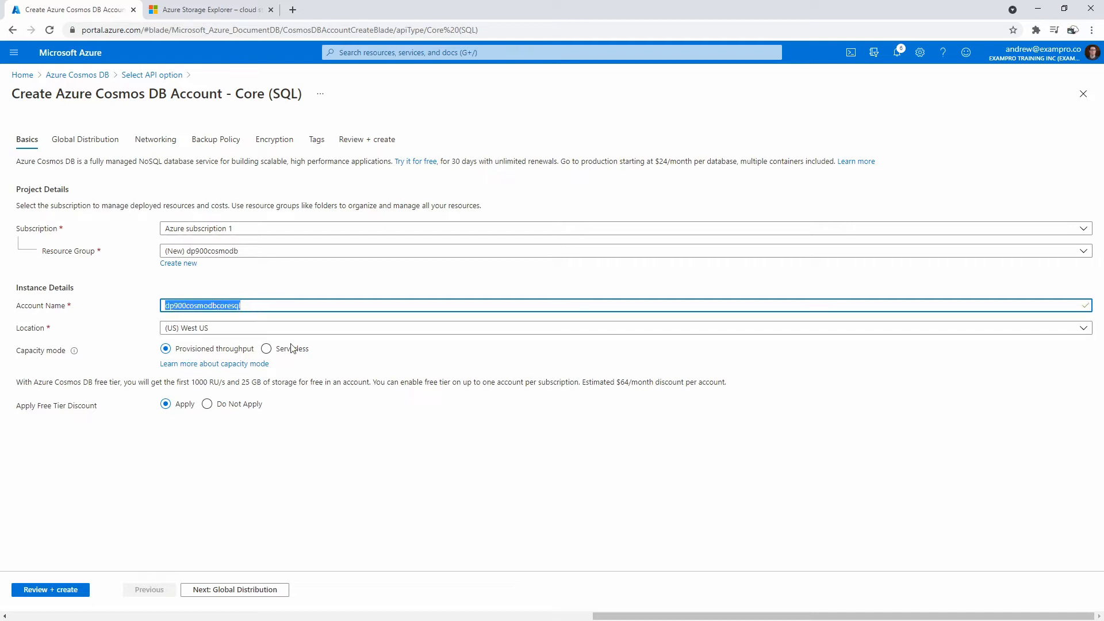
# - Set the account's capacity mode to Serverless
pyautogui.click(266, 348)
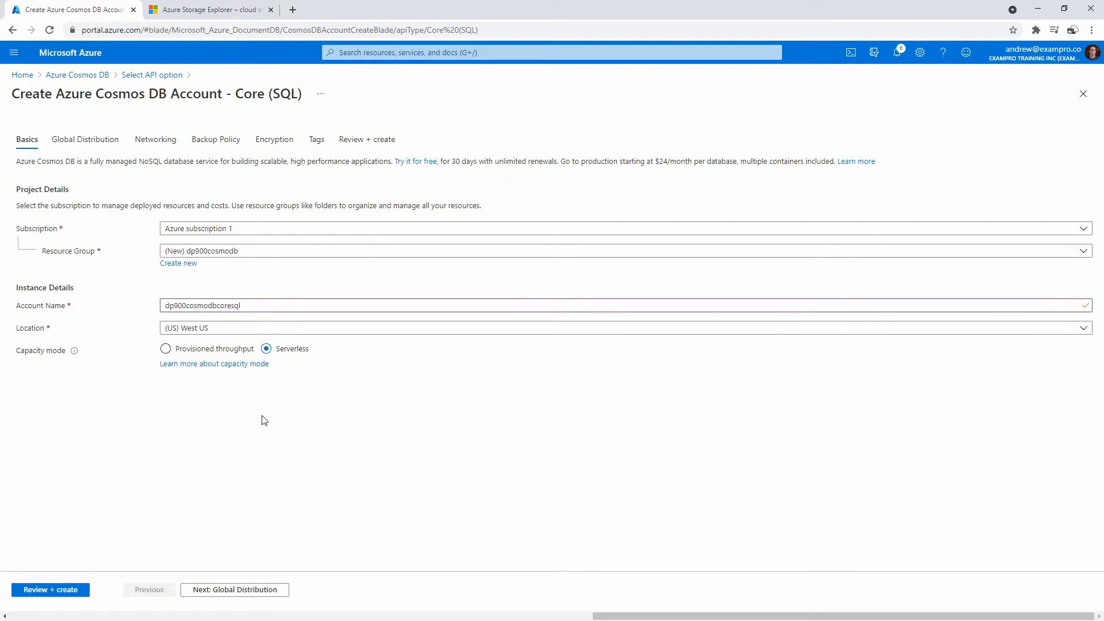
pyautogui.click(166, 348)
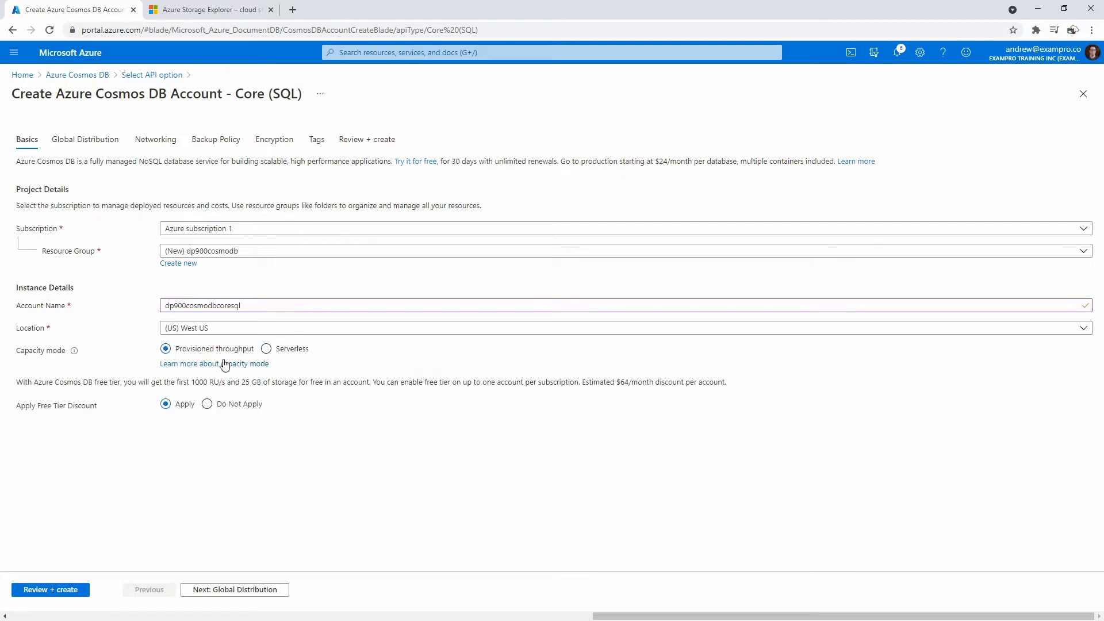
pyautogui.click(268, 350)
pyautogui.click(166, 349)
pyautogui.click(266, 349)
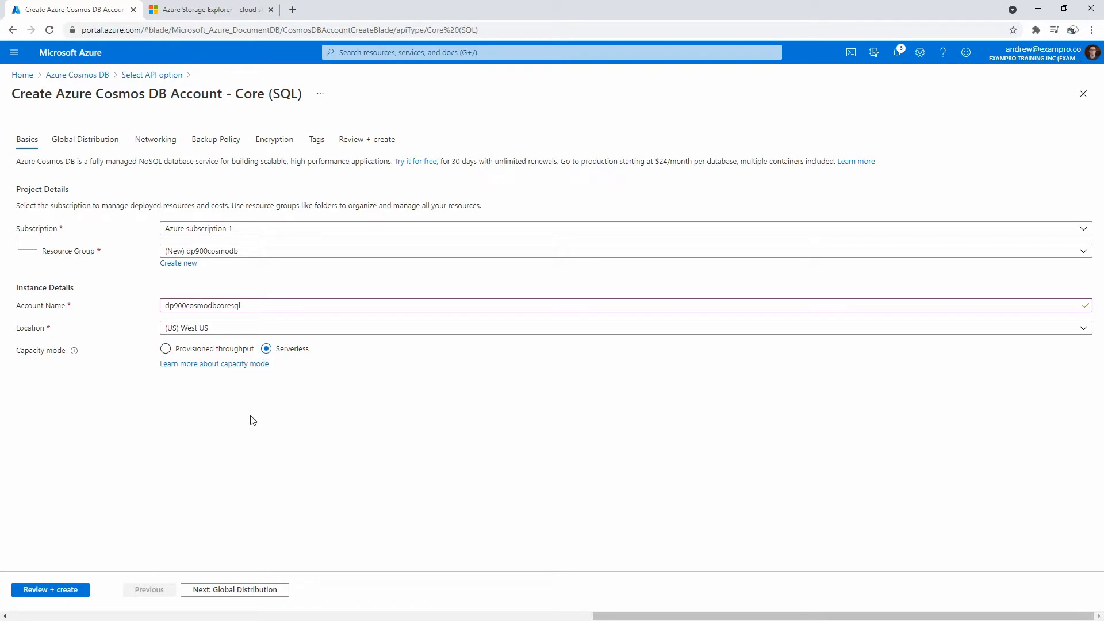
# - Review the Global Distribution, Networking, Backup Policy and Encryption settings, then return to Basics
pyautogui.click(90, 148)
pyautogui.click(155, 145)
pyautogui.click(197, 146)
pyautogui.click(164, 144)
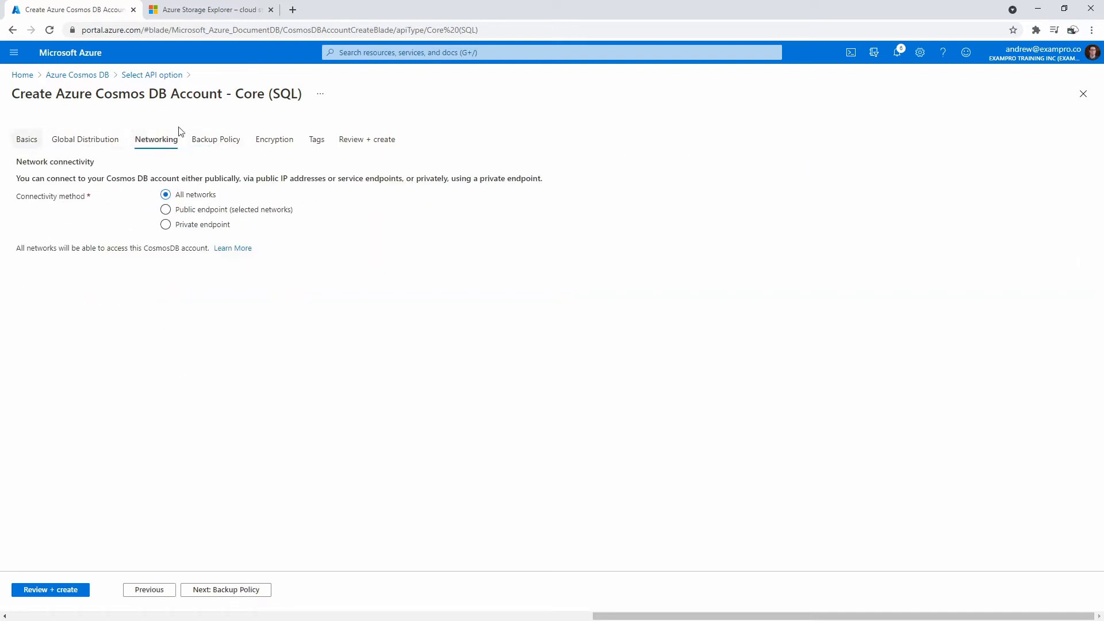
pyautogui.click(274, 140)
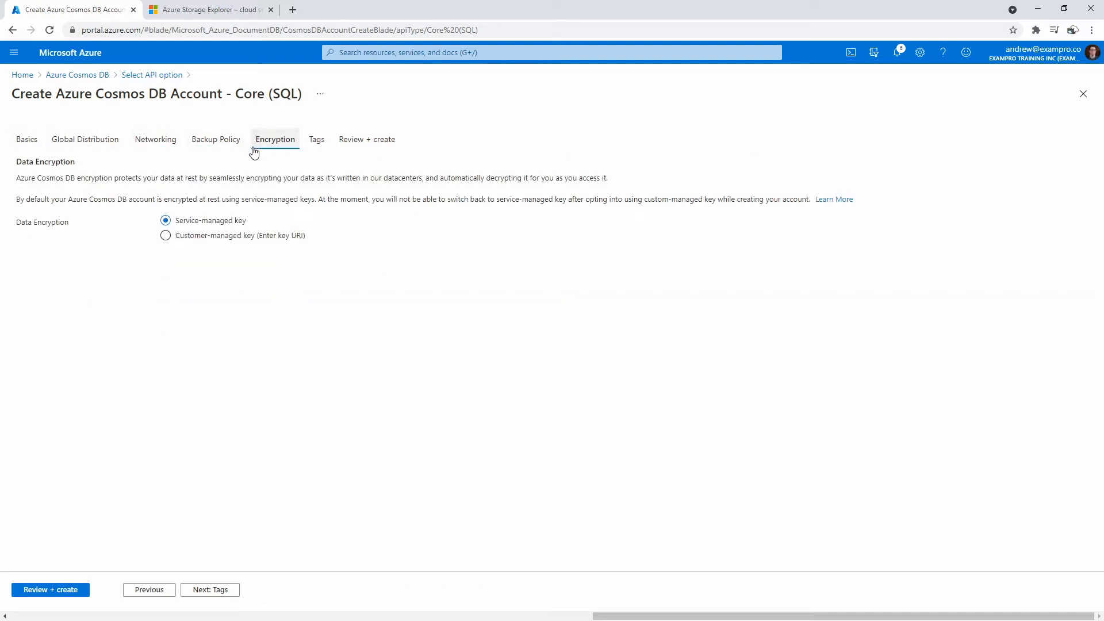
pyautogui.click(35, 145)
# - Validate and create the serverless Core (SQL) account in West US
pyautogui.click(57, 589)
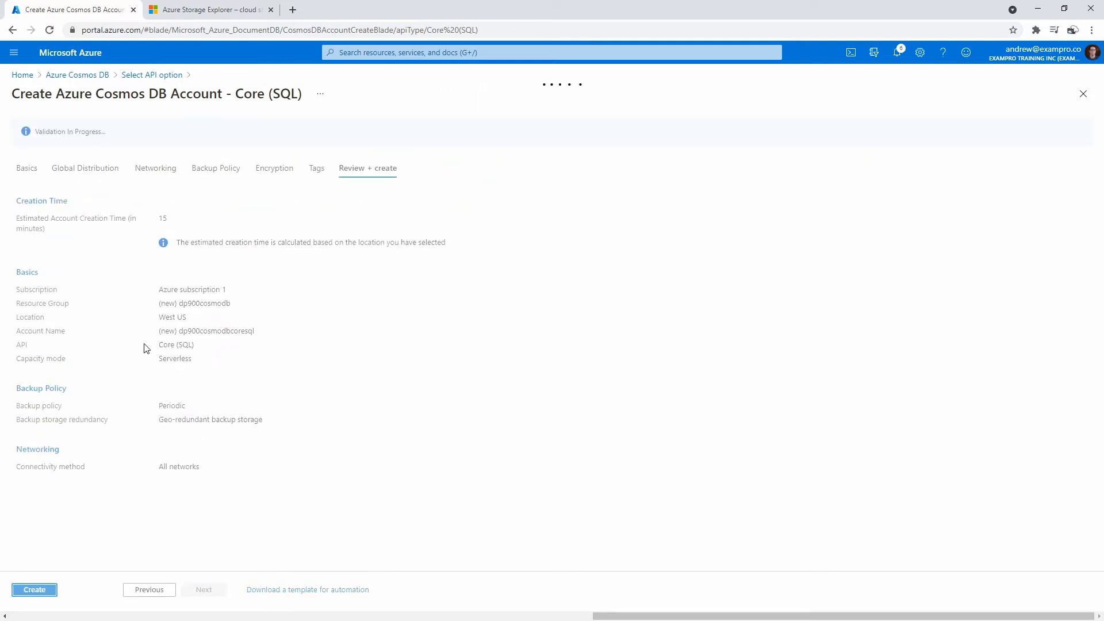
pyautogui.click(48, 590)
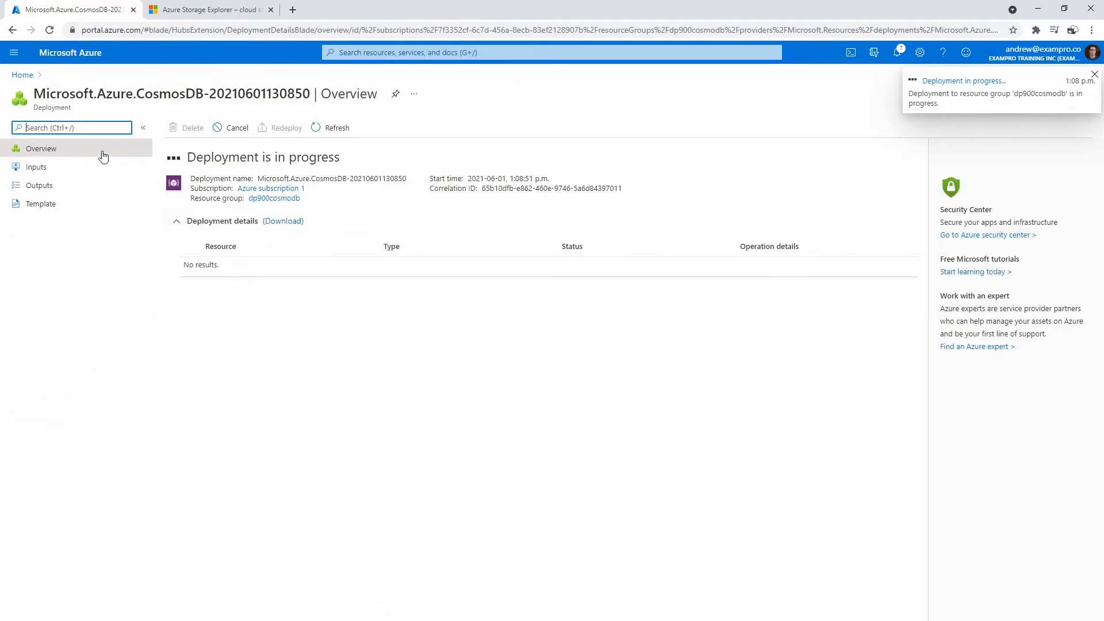
pyautogui.click(388, 52)
# - Start a MongoDB API account in the dp900cosmodb resource group
pyautogui.click(359, 213)
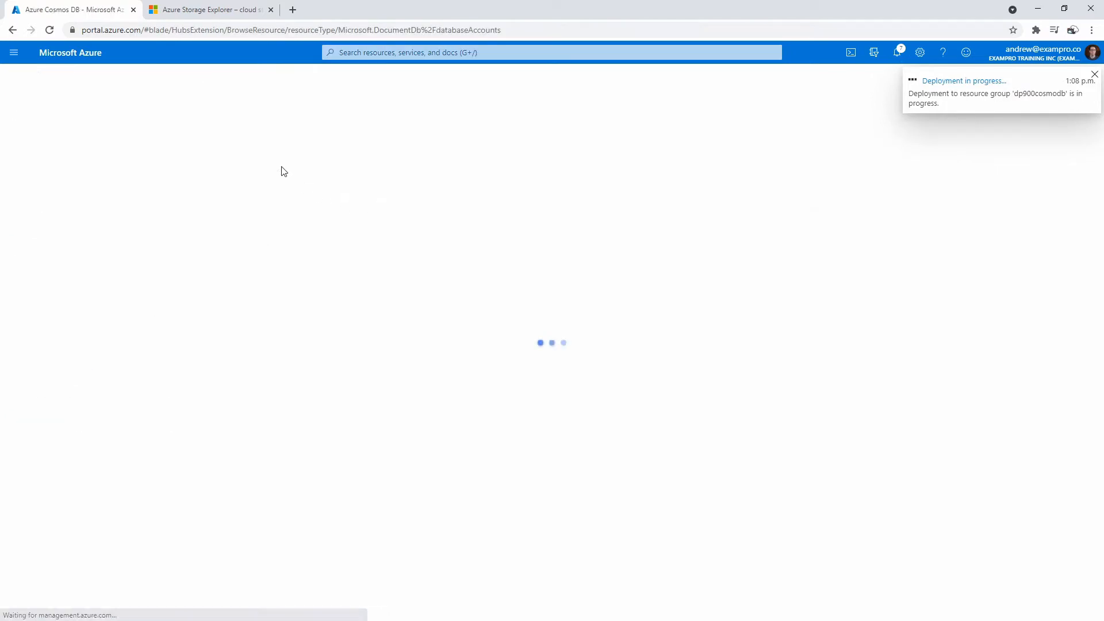
pyautogui.click(538, 400)
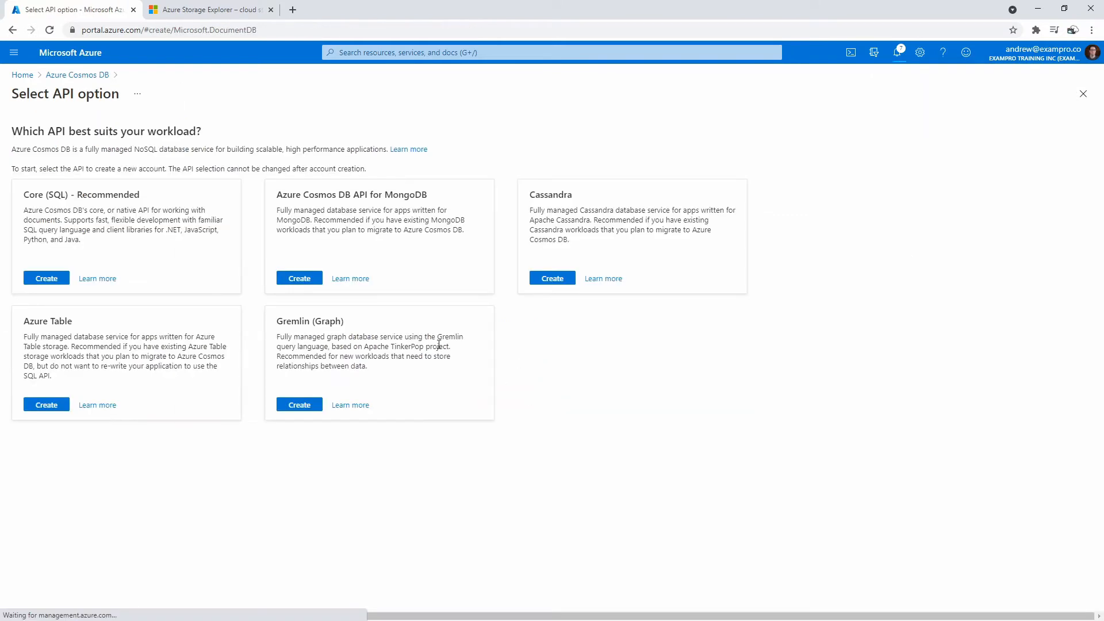
pyautogui.click(300, 278)
pyautogui.click(218, 253)
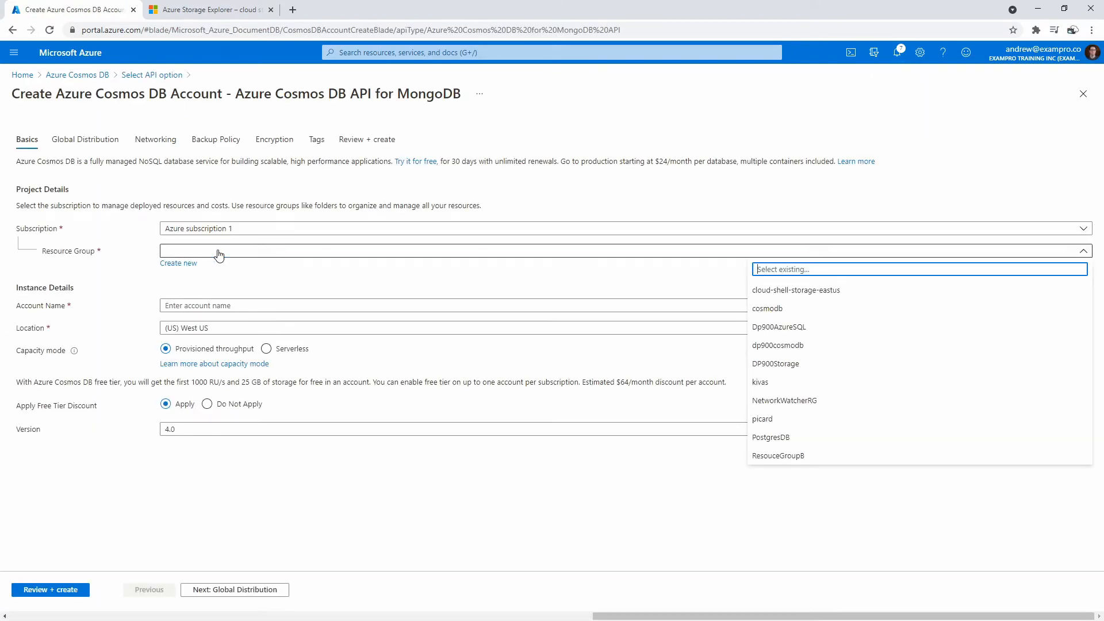
pyautogui.click(779, 309)
pyautogui.click(354, 257)
pyautogui.click(836, 354)
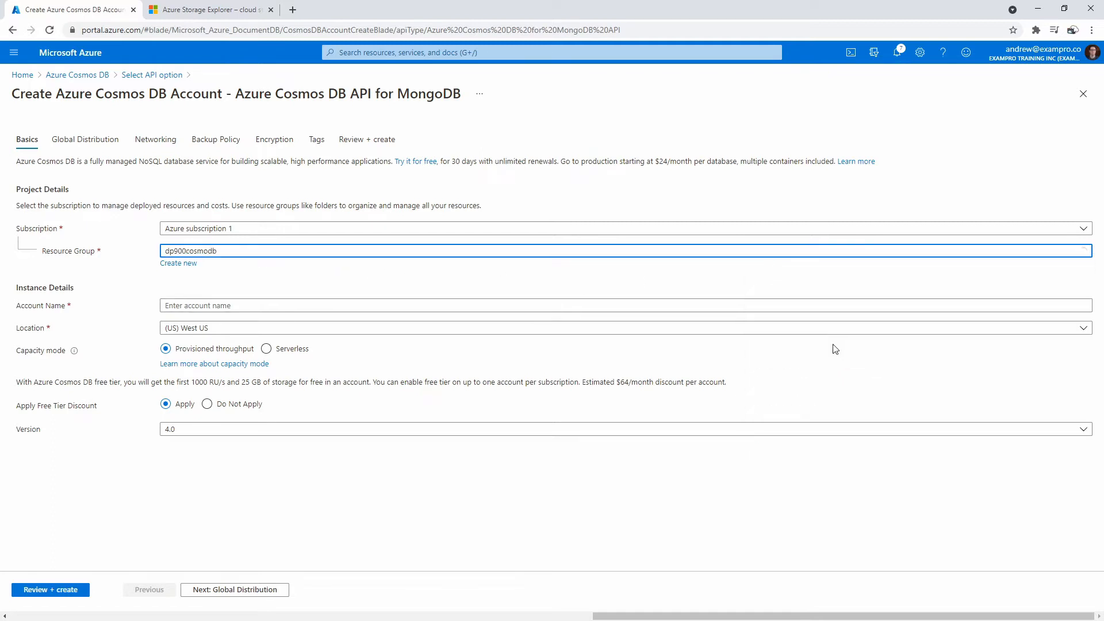
# - Name it dp900cosmodbmongodb, make it Serverless, then review and create it
pyautogui.click(217, 305)
pyautogui.write('dp900cos')
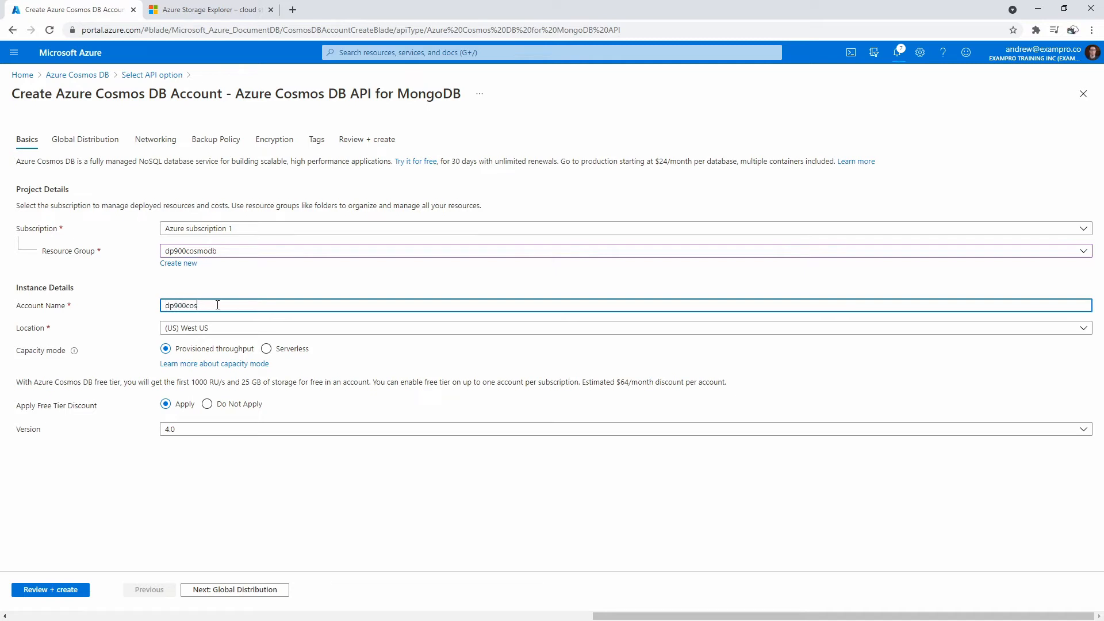
pyautogui.write('modbmongodb')
pyautogui.click(277, 355)
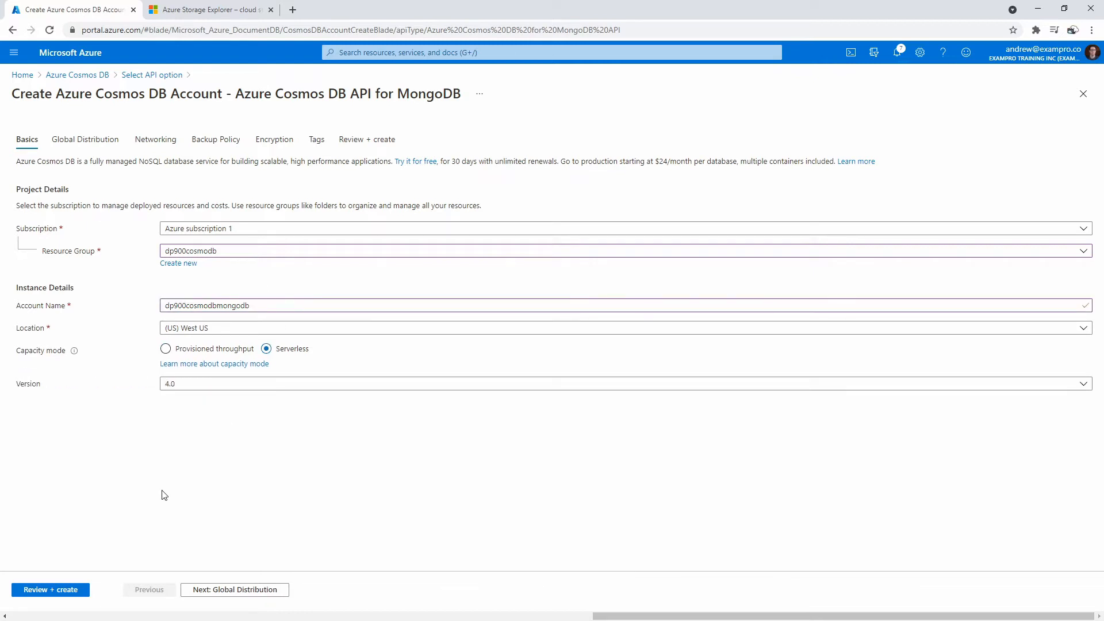
pyautogui.click(80, 587)
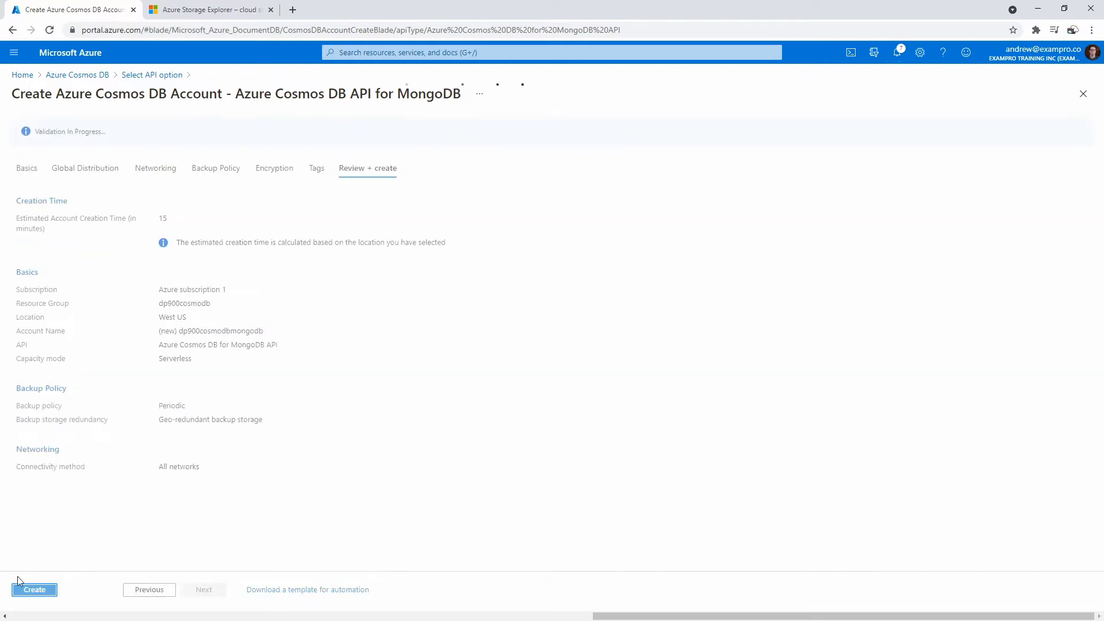
pyautogui.click(35, 590)
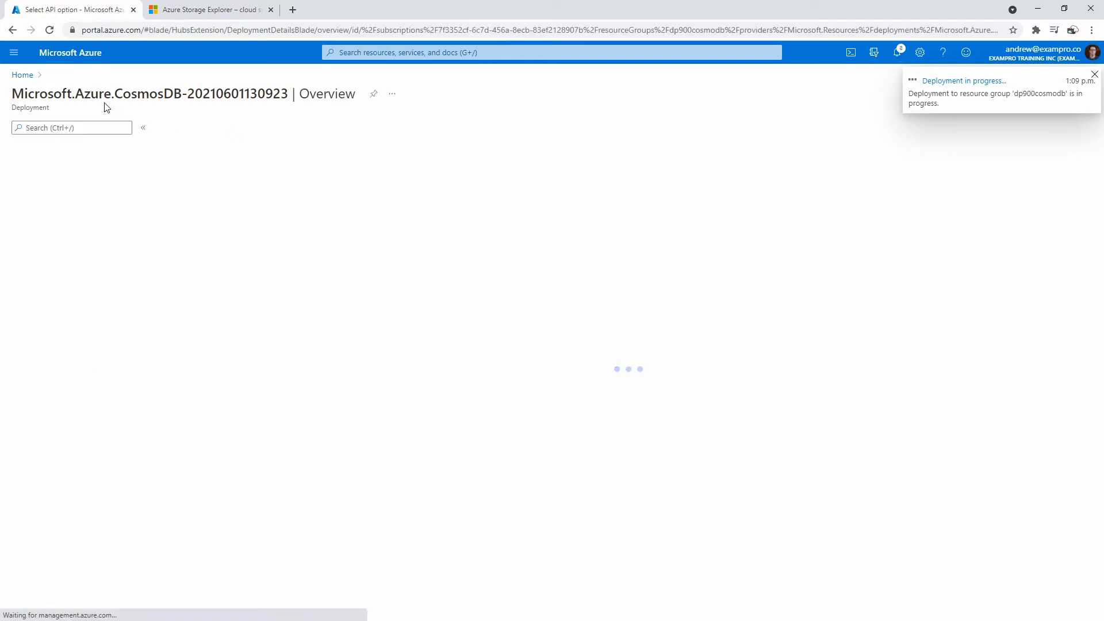
pyautogui.click(381, 53)
# - Start an Azure Table account in the dp900cosmodb resource group
pyautogui.click(358, 221)
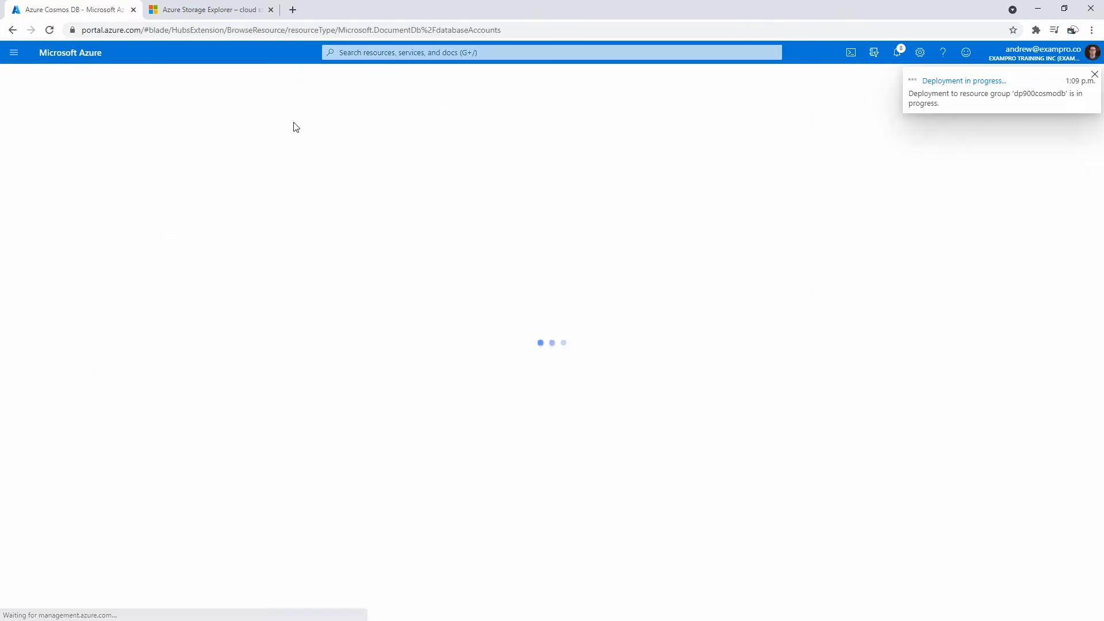
pyautogui.click(31, 127)
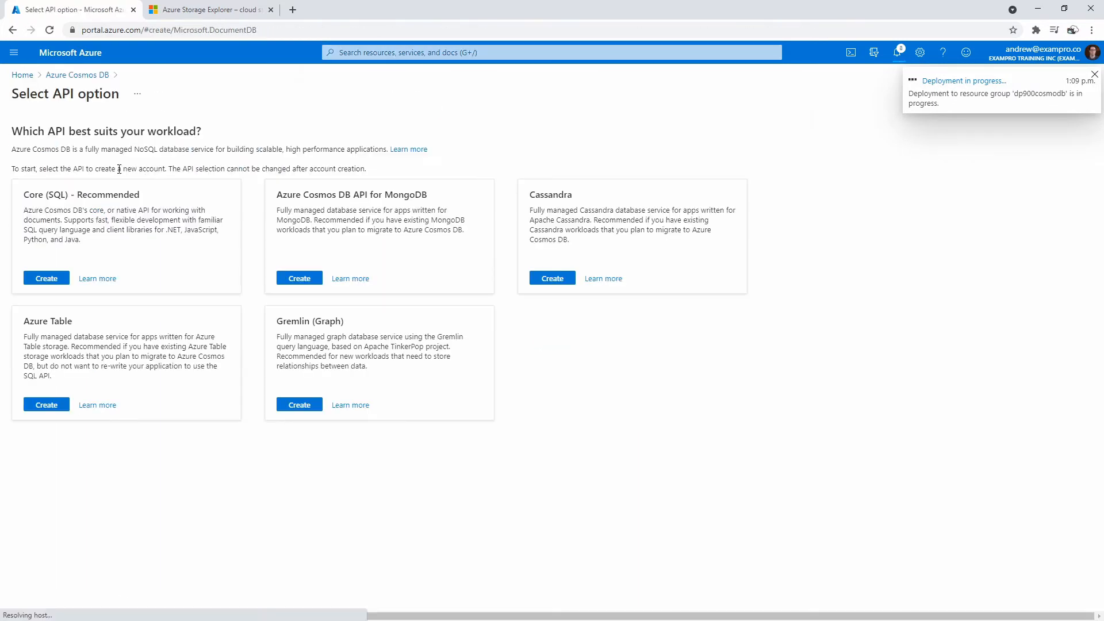
pyautogui.click(48, 406)
pyautogui.click(207, 252)
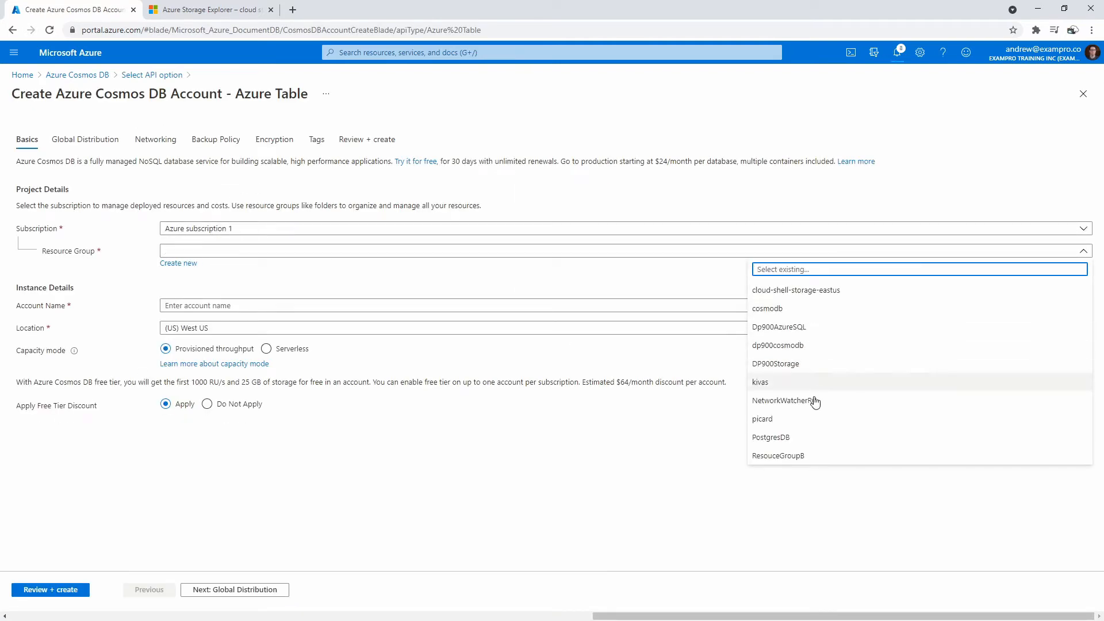
pyautogui.click(813, 347)
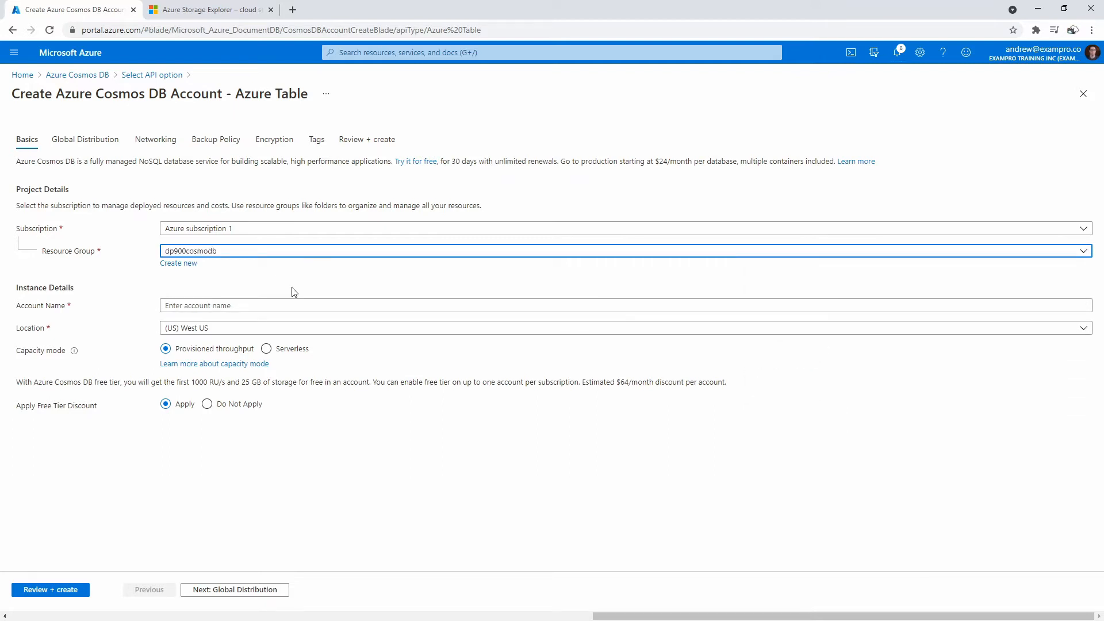
# - Name it dp900cosmodbazuretable, make it Serverless, then review and create it
pyautogui.click(236, 303)
pyautogui.write('cosmo')
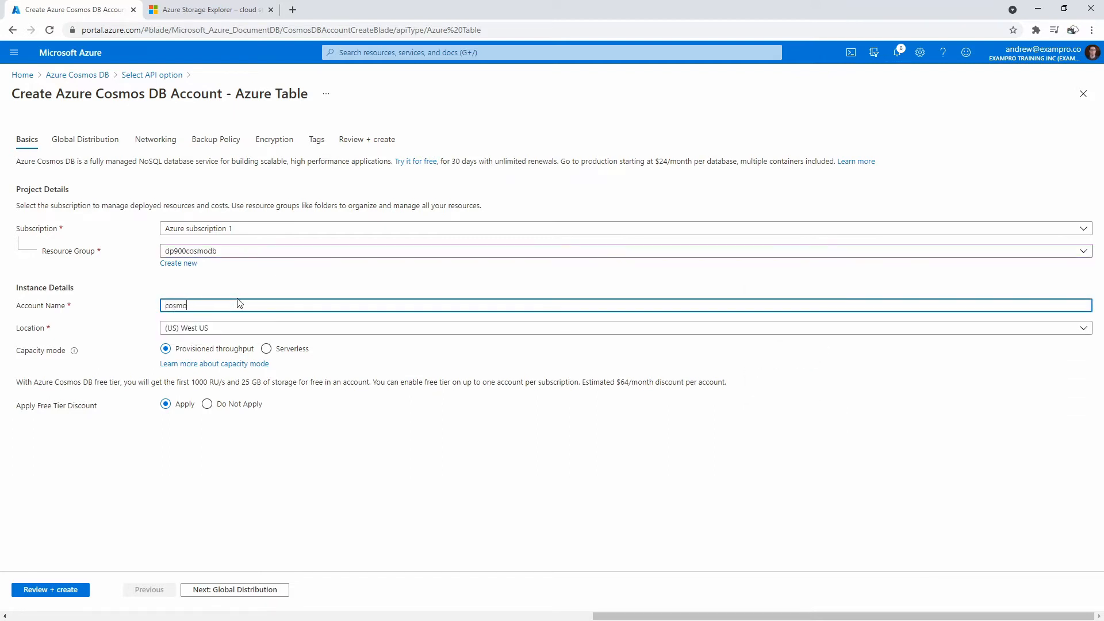
pyautogui.write('db')
pyautogui.hotkey('ctrl', 'a')
pyautogui.write('dp900cosmodb')
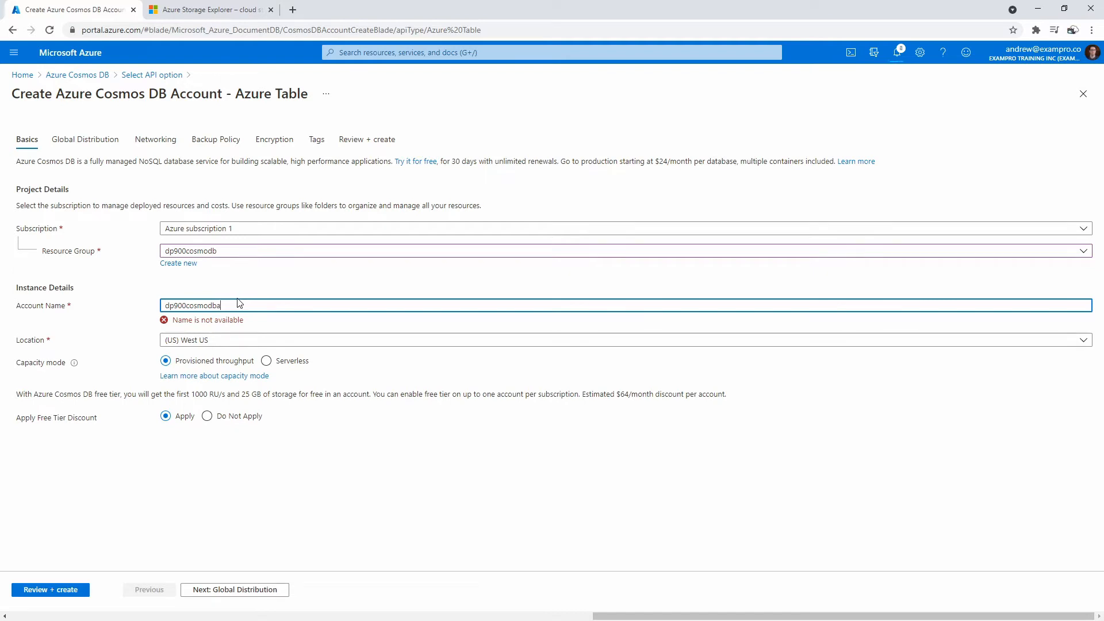
pyautogui.click(266, 348)
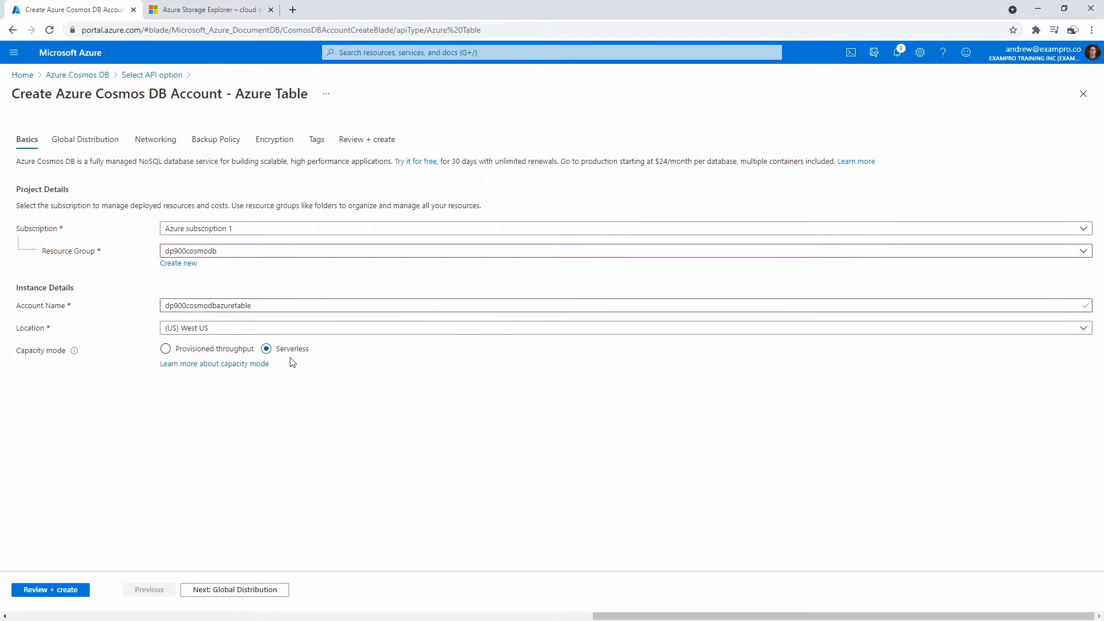
pyautogui.click(63, 588)
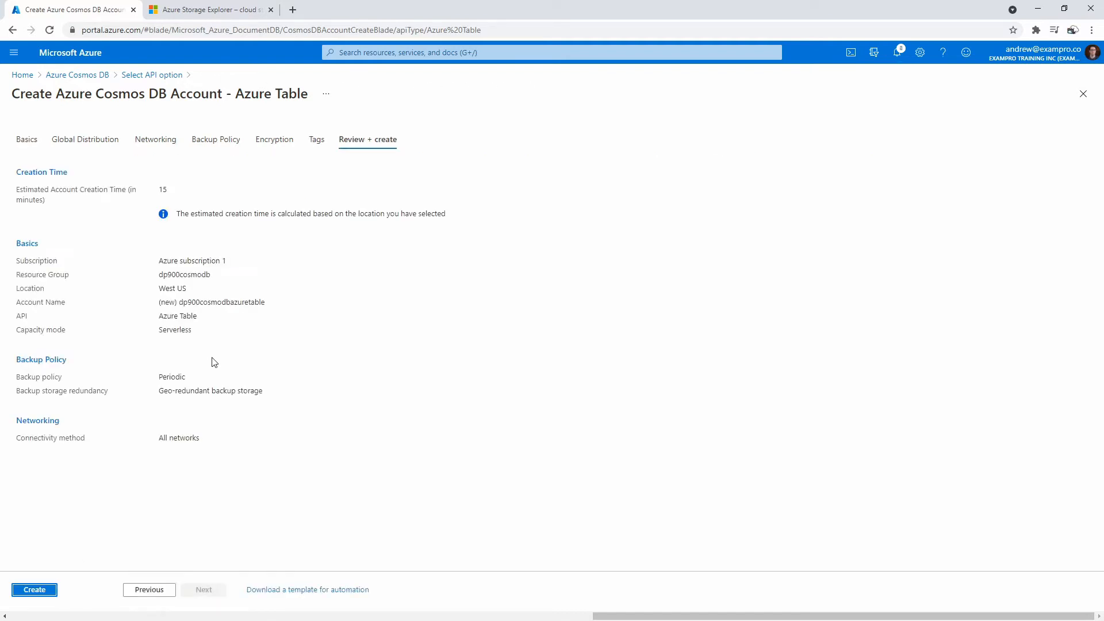
pyautogui.click(41, 590)
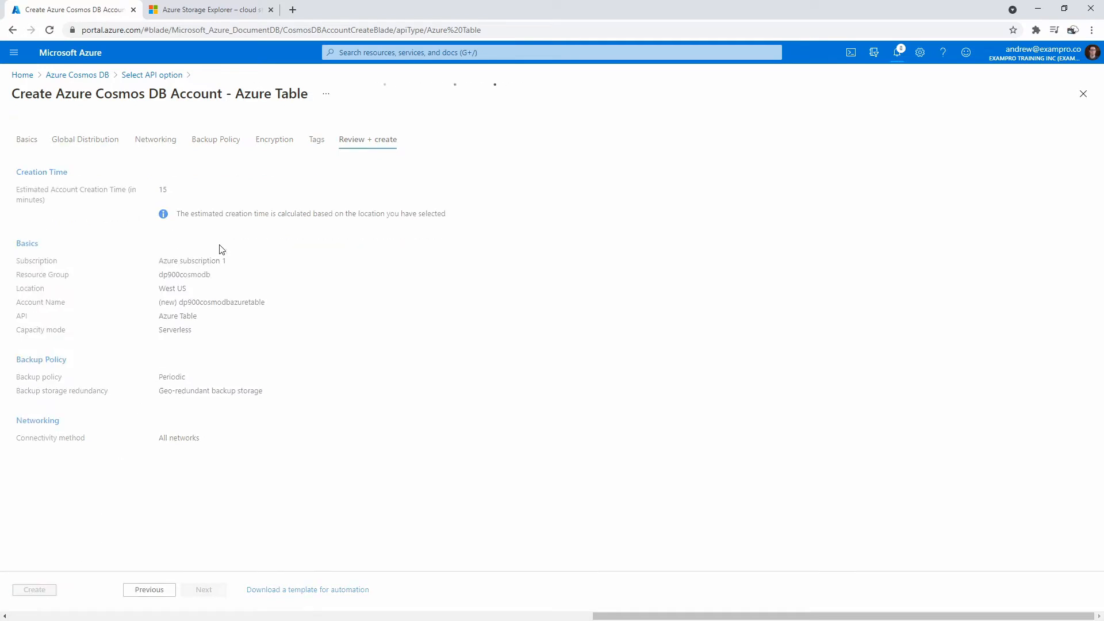
pyautogui.click(375, 52)
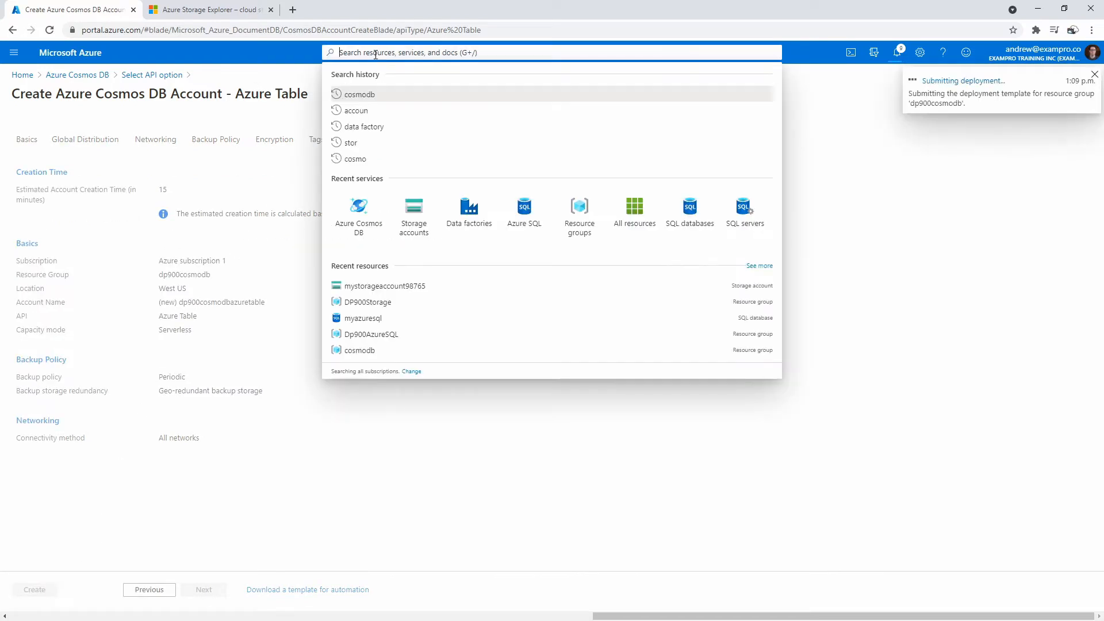
pyautogui.click(371, 201)
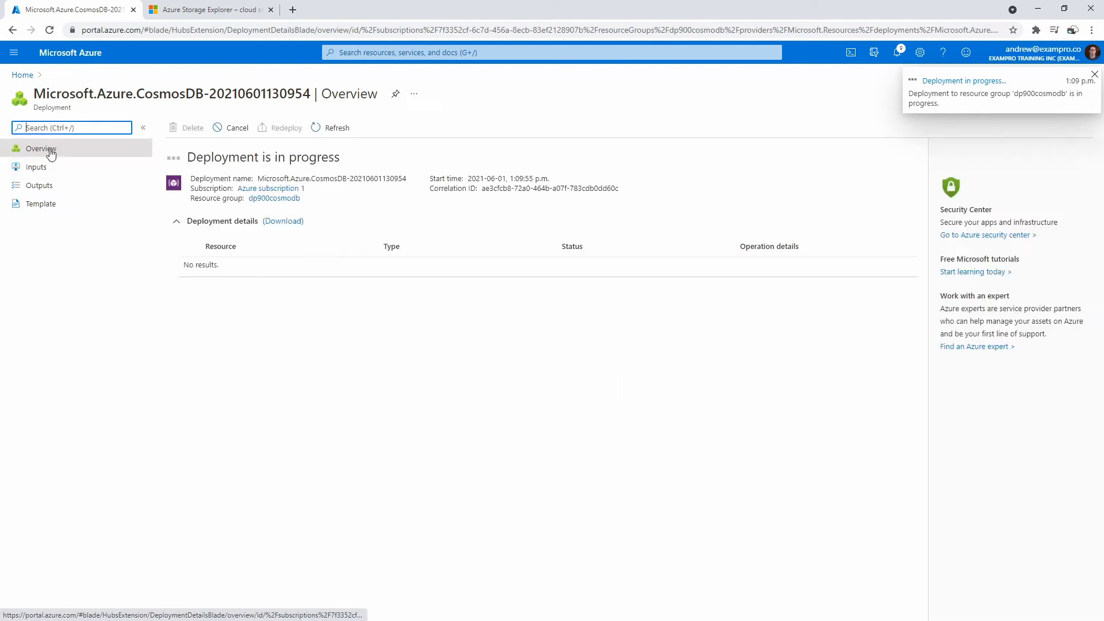
# - Start a Gremlin (Graph) account in the dp900cosmodb resource group
pyautogui.click(370, 52)
pyautogui.click(357, 213)
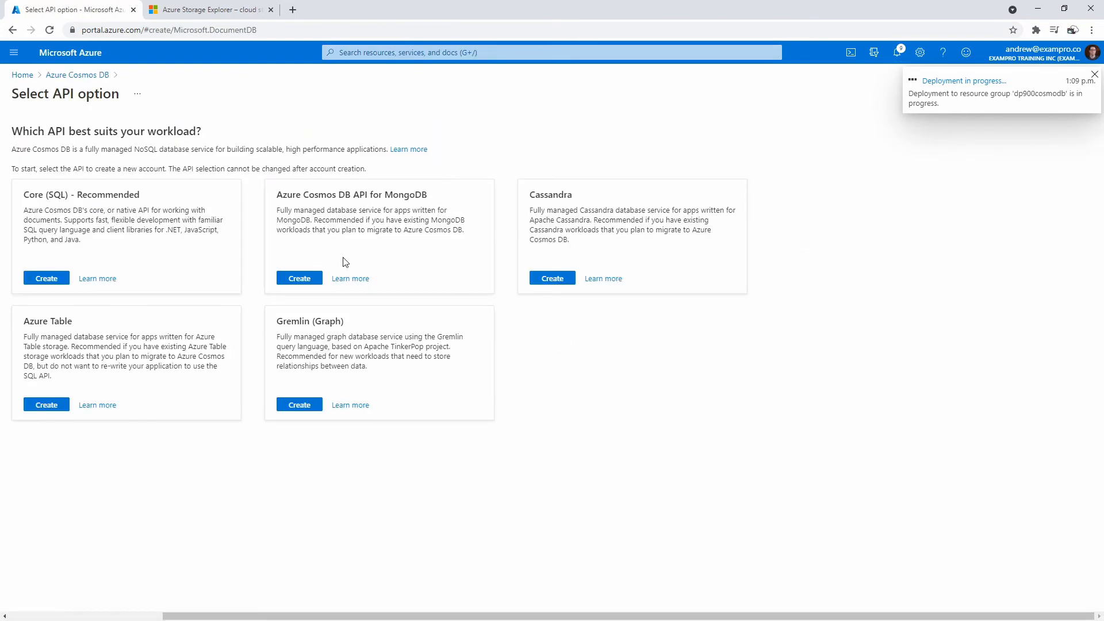
pyautogui.click(313, 405)
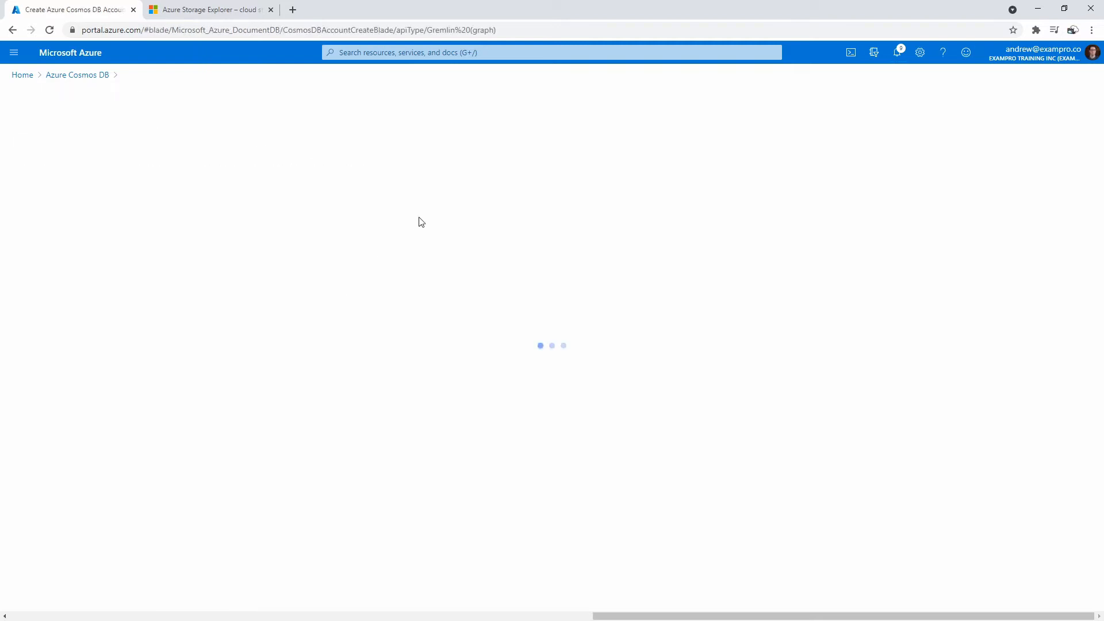
pyautogui.click(210, 253)
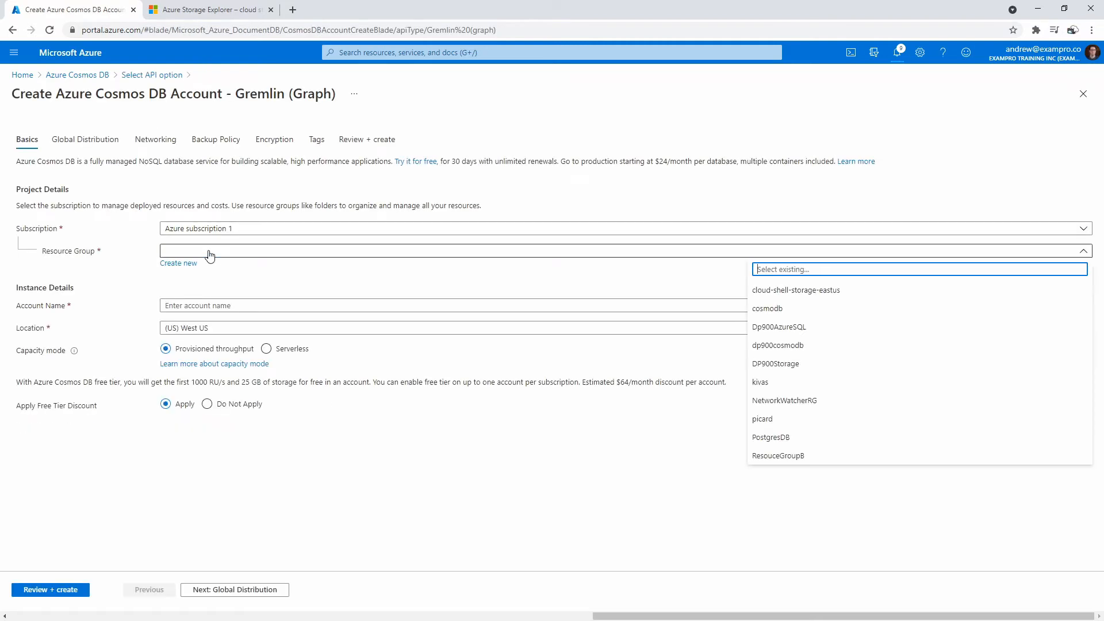
pyautogui.click(805, 344)
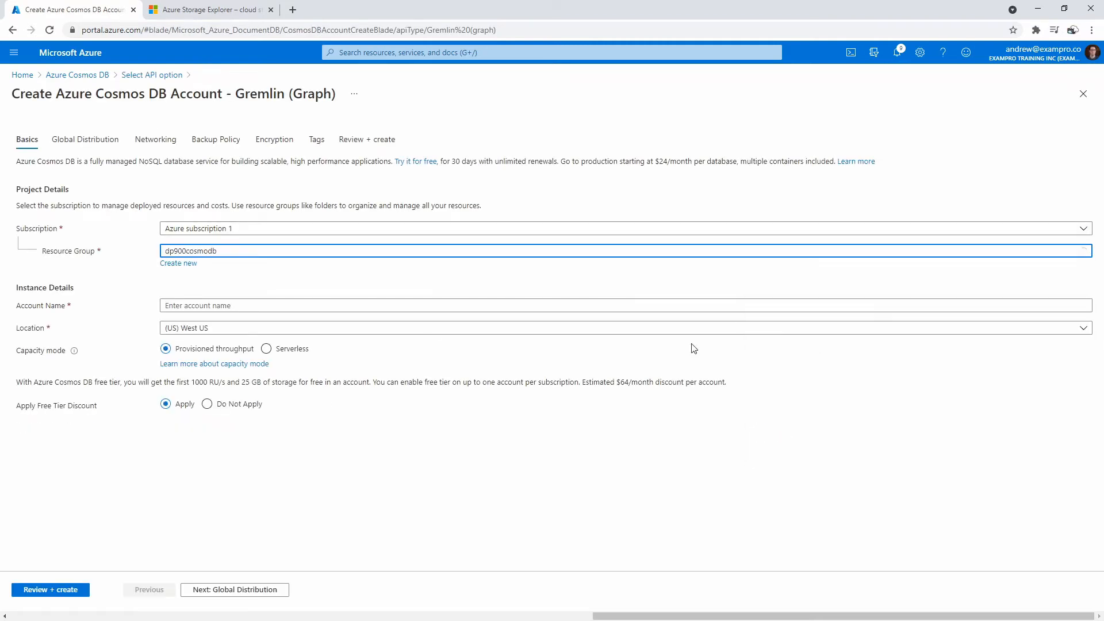
# - Name it dp900cosmodbgremlin, make it Serverless, then review and create it
pyautogui.click(190, 306)
pyautogui.write('dp900cosmodbgremlin')
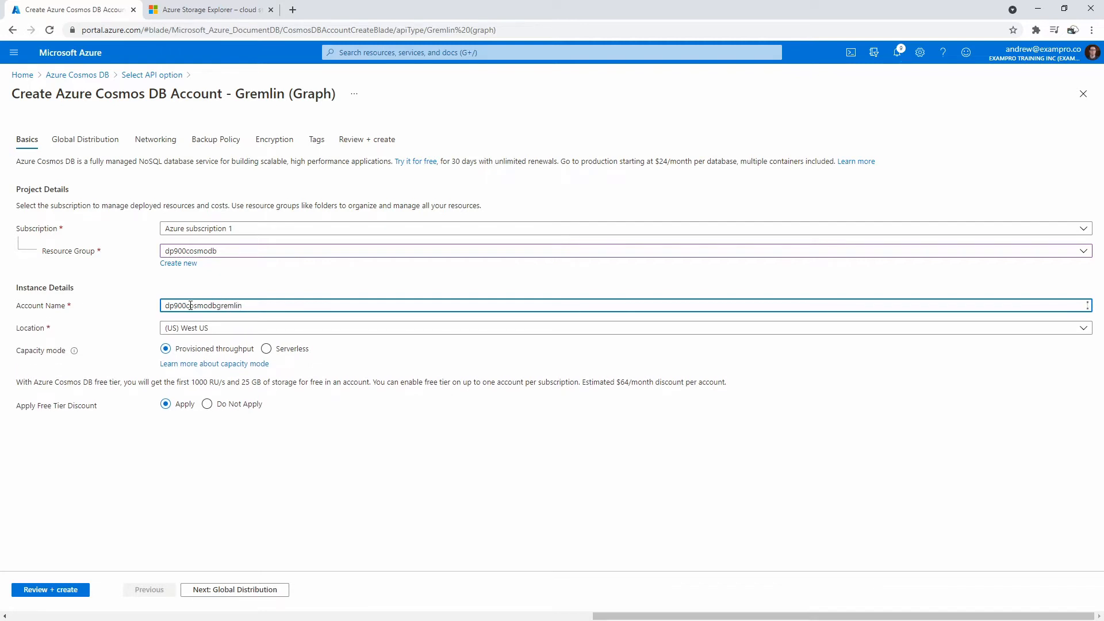
pyautogui.click(266, 348)
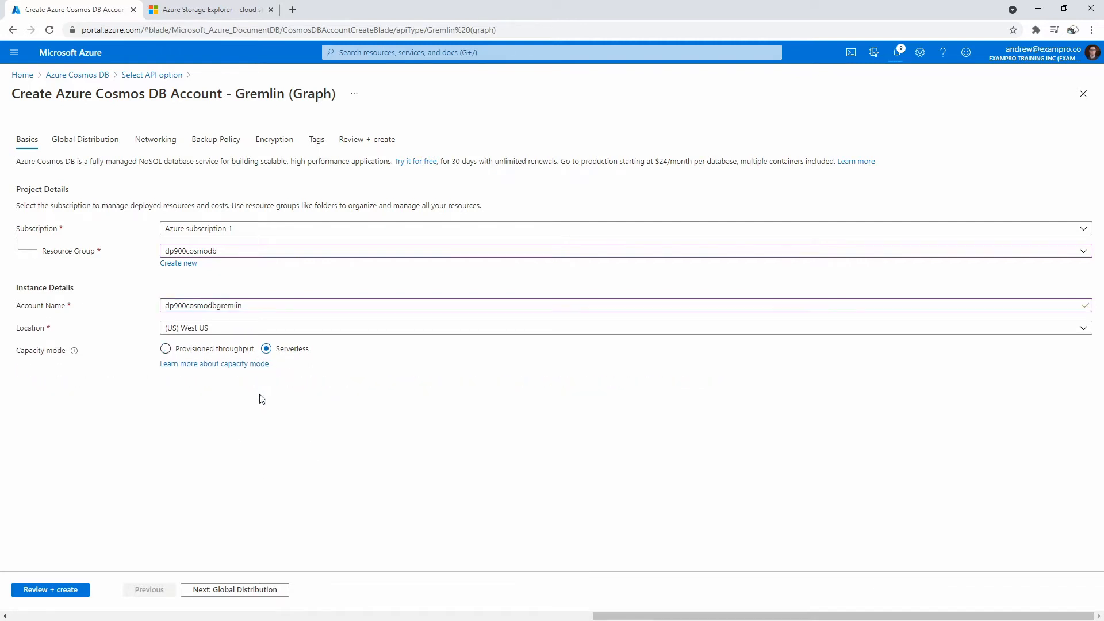
pyautogui.click(79, 590)
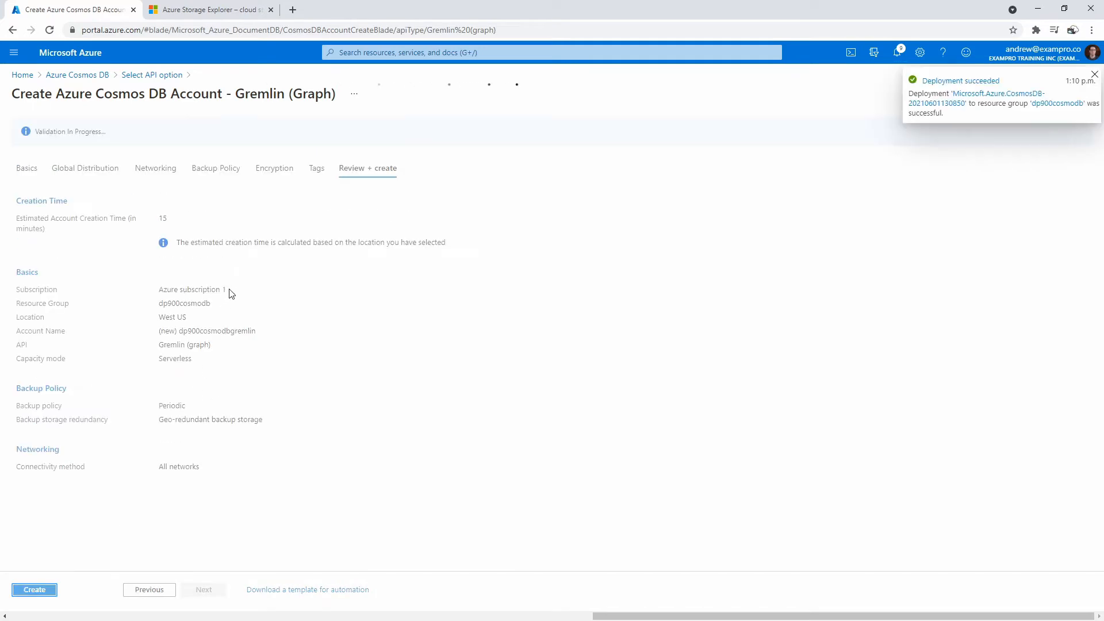
pyautogui.click(84, 76)
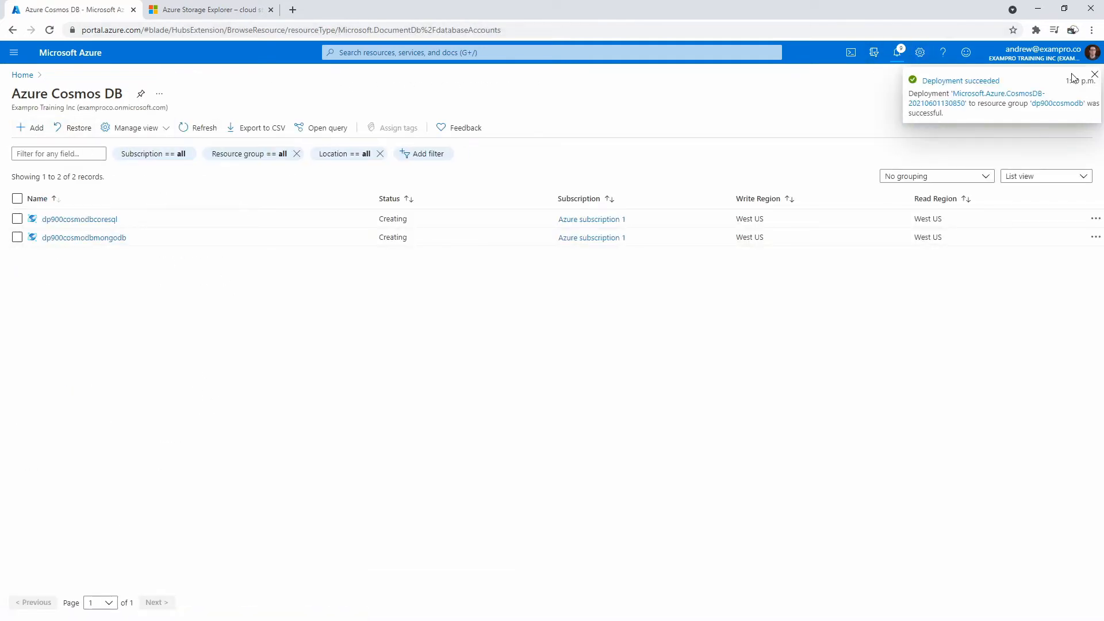
# - Dismiss the deployment notification and check the statuses of the four Cosmos DB accounts
pyautogui.click(1093, 75)
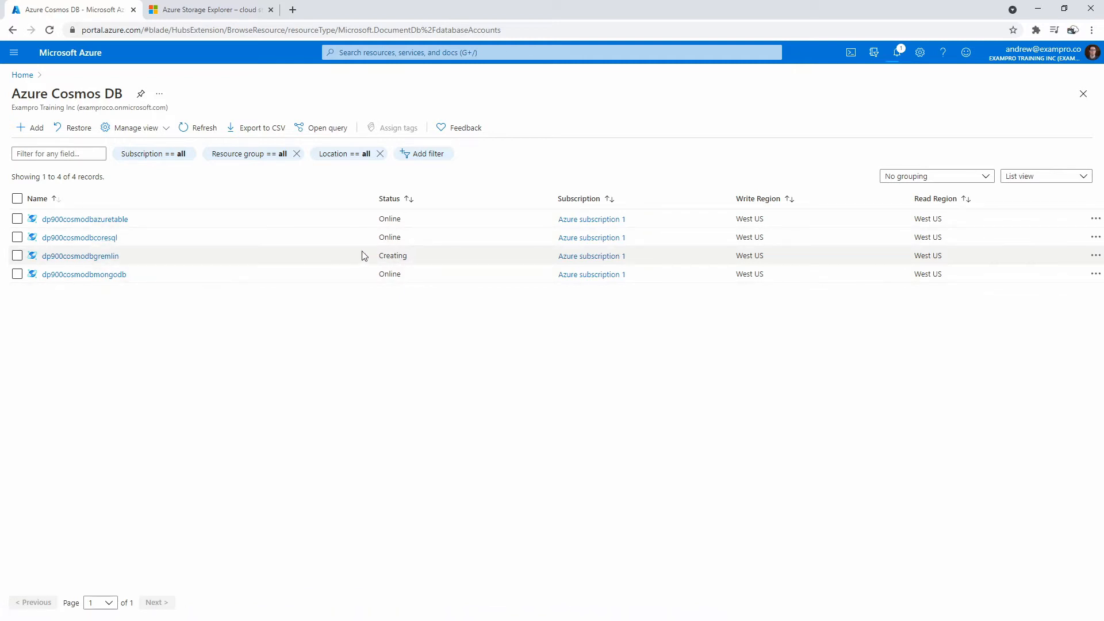
pyautogui.moveTo(377, 255); pyautogui.dragTo(421, 254)
pyautogui.click(362, 337)
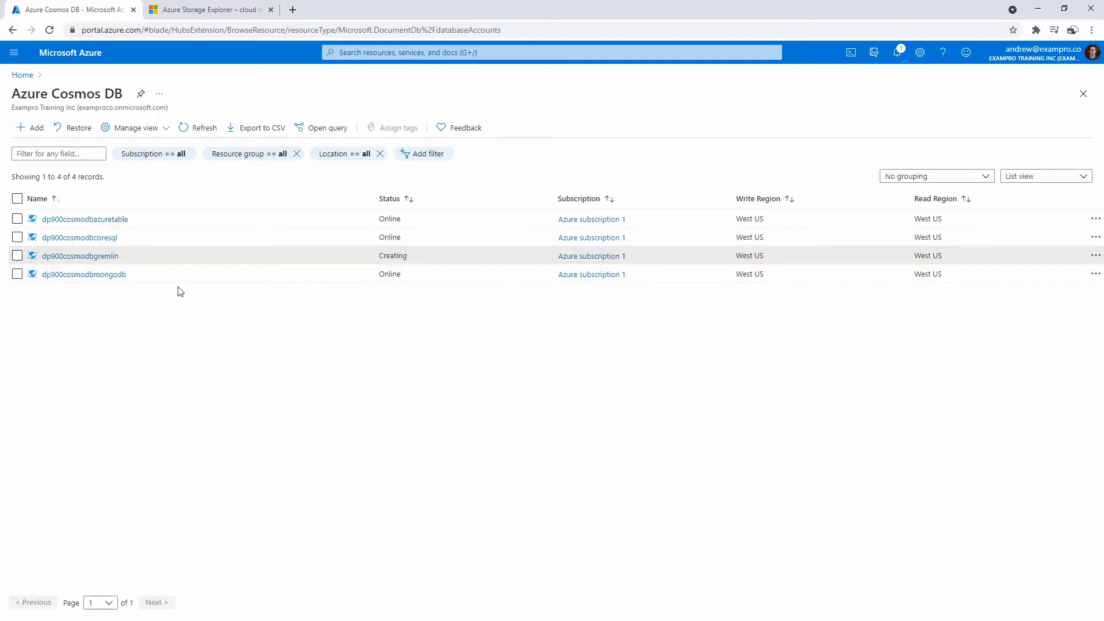
# - On dp900cosmodbcoresql's Quick start, choose the Node.js platform and create the 'Items' container
pyautogui.click(80, 237)
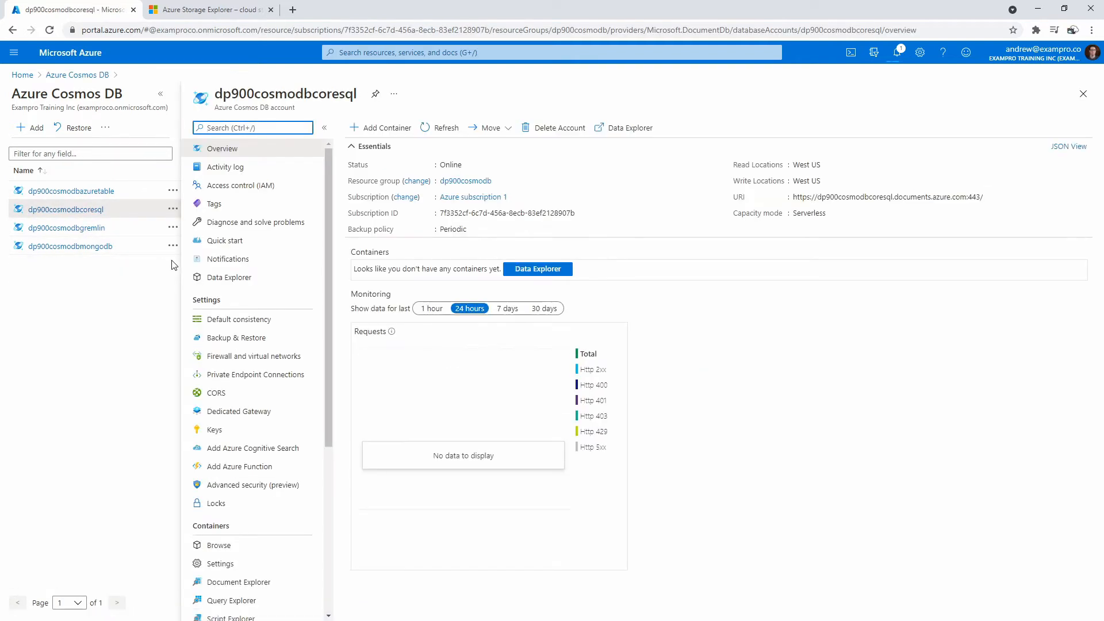
pyautogui.click(235, 242)
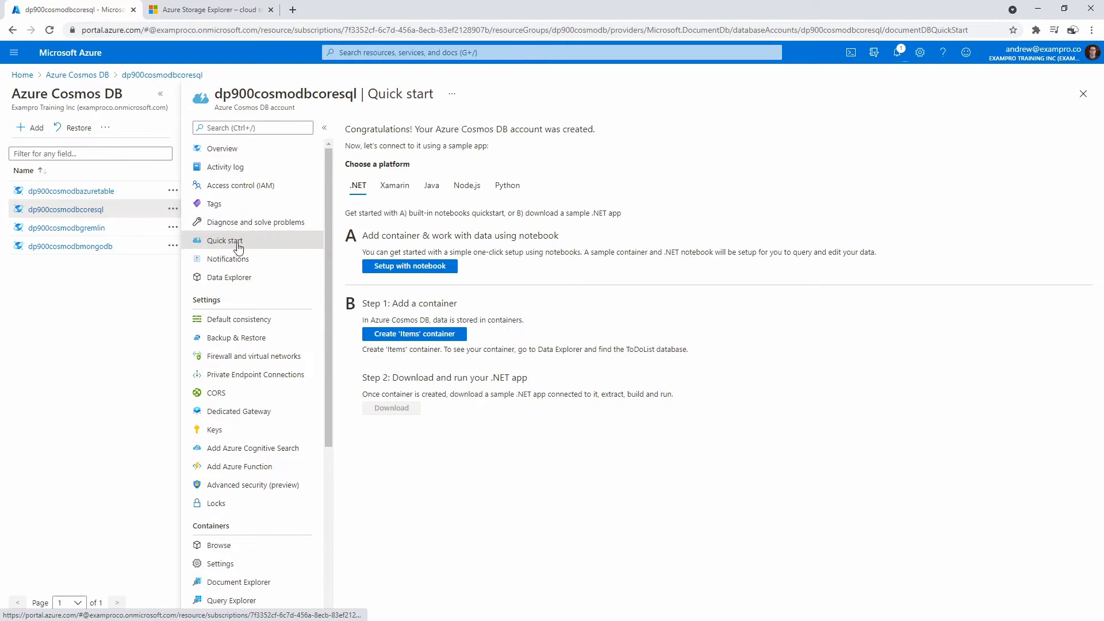
pyautogui.click(395, 187)
pyautogui.click(431, 188)
pyautogui.click(463, 188)
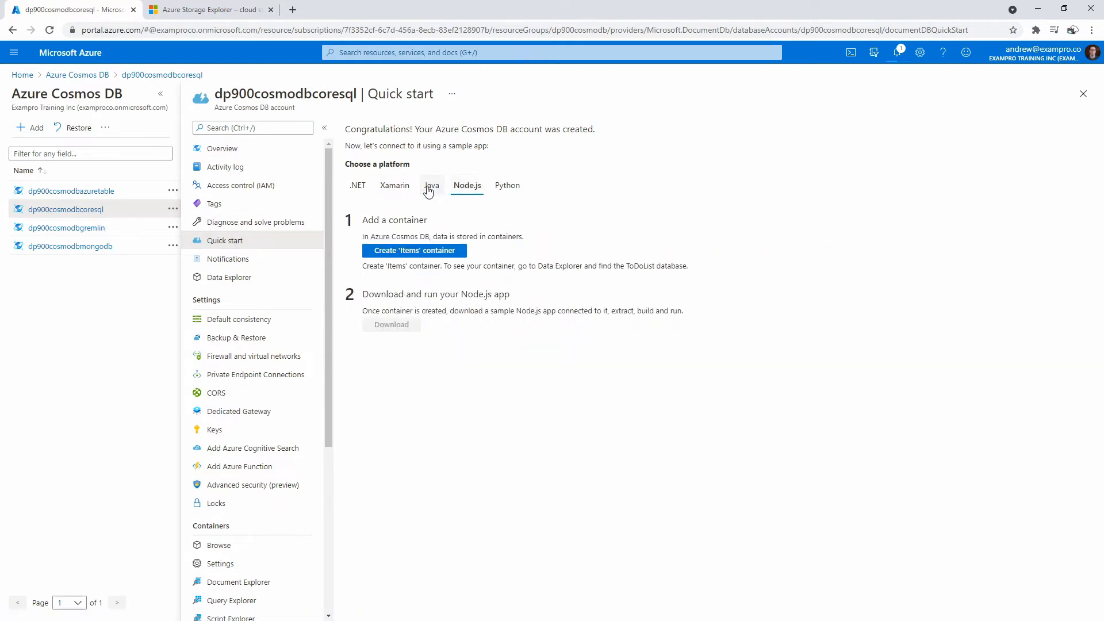
pyautogui.click(358, 188)
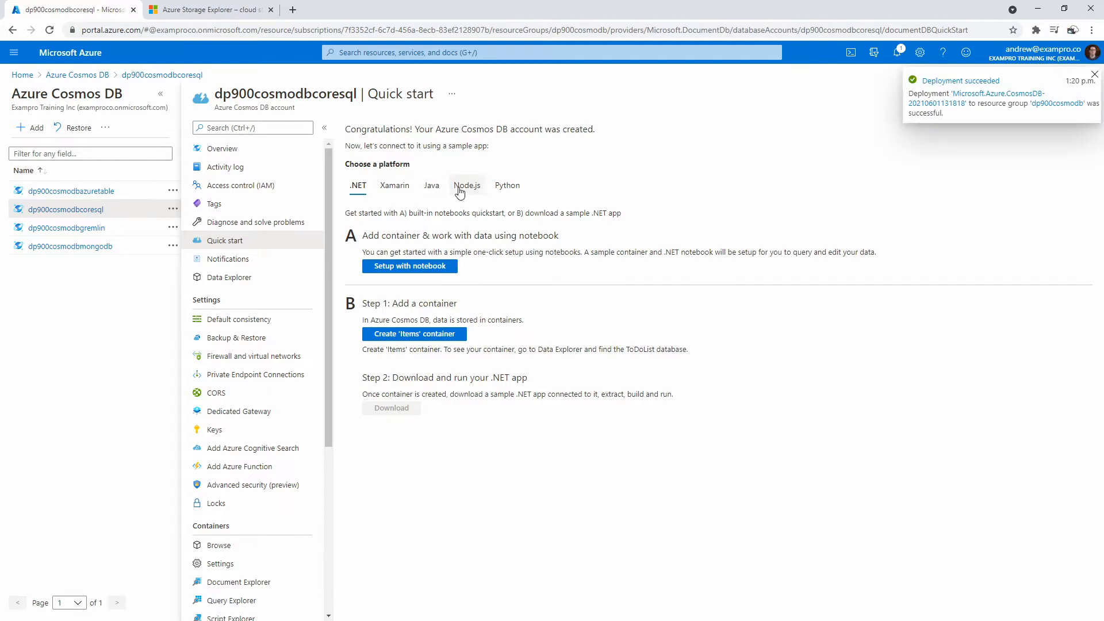
pyautogui.click(486, 189)
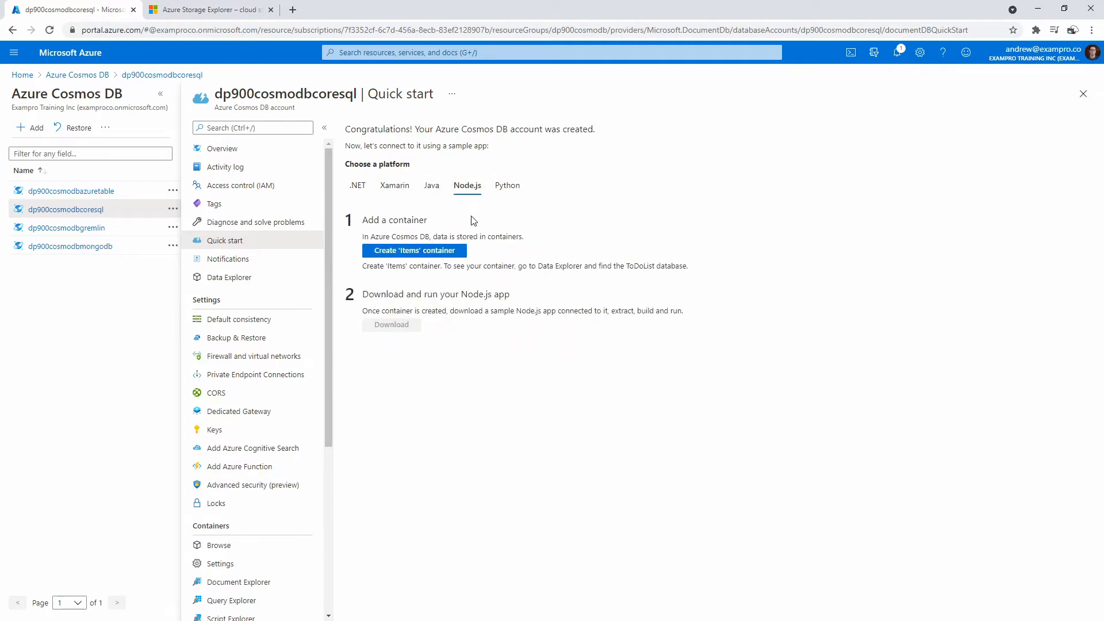
pyautogui.click(446, 255)
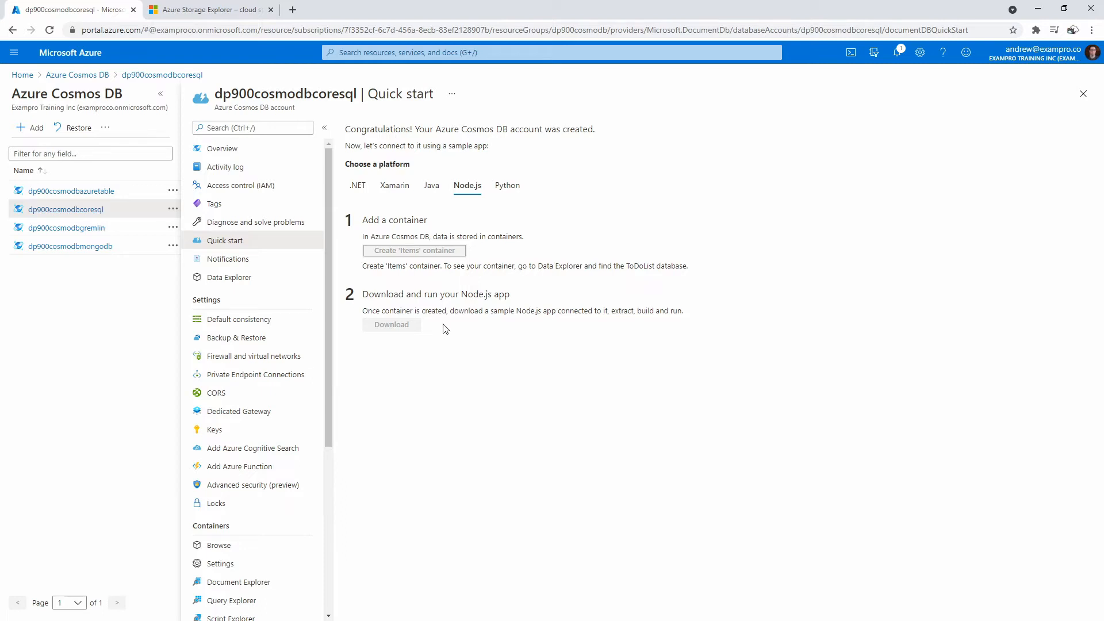
# - Open Data Explorer in a new tab, view the empty ToDoList > Items container, then return
pyautogui.rightClick(230, 278)
pyautogui.click(261, 287)
pyautogui.click(212, 11)
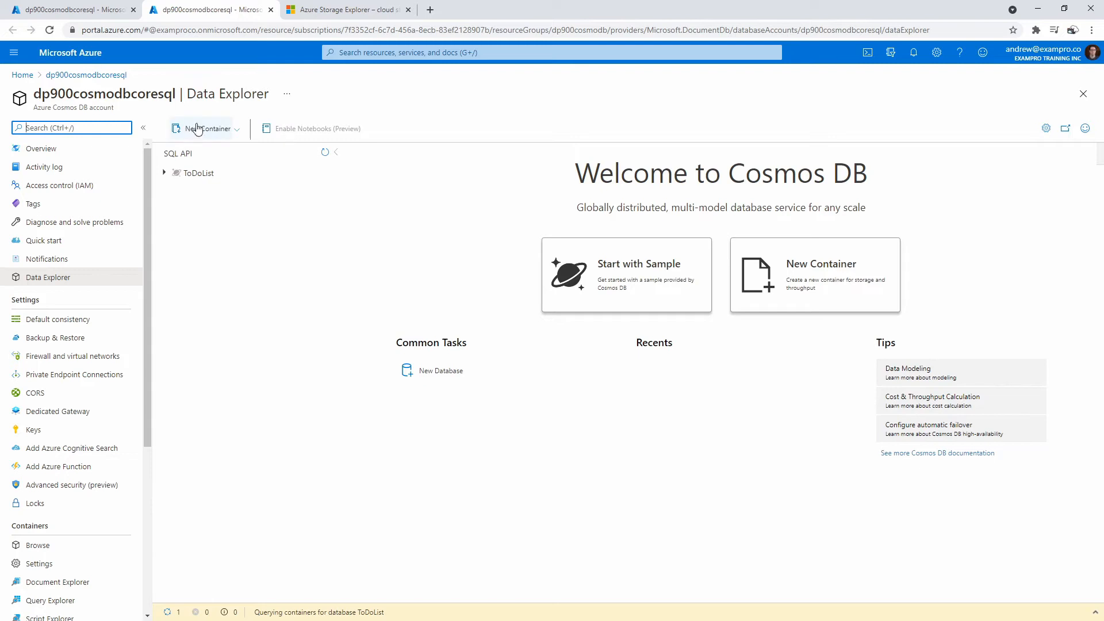
pyautogui.click(165, 173)
pyautogui.click(172, 188)
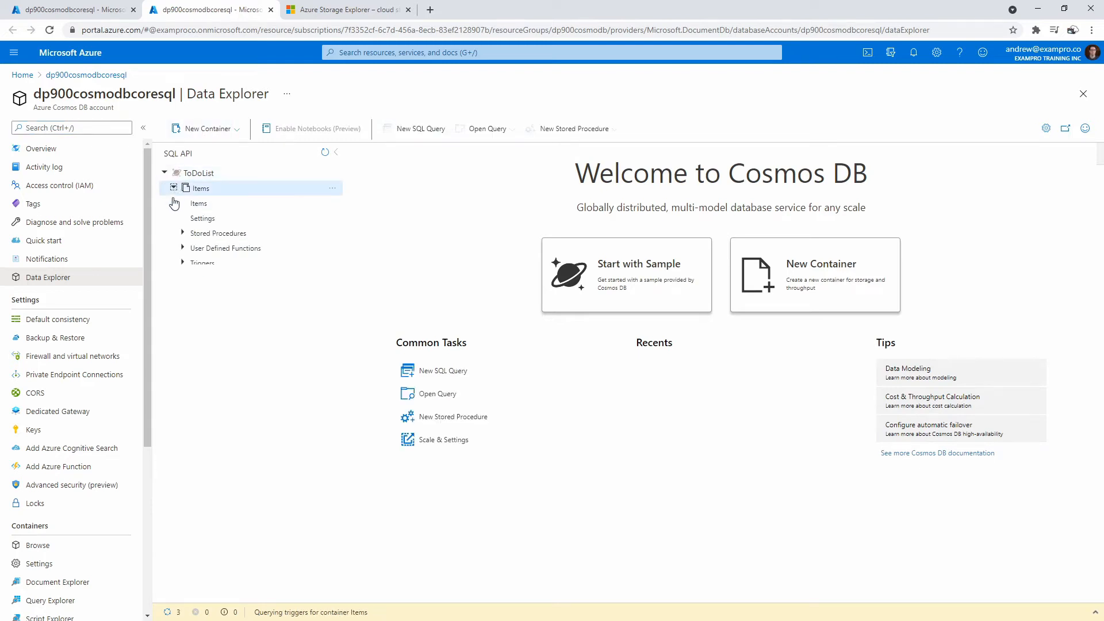
pyautogui.click(185, 204)
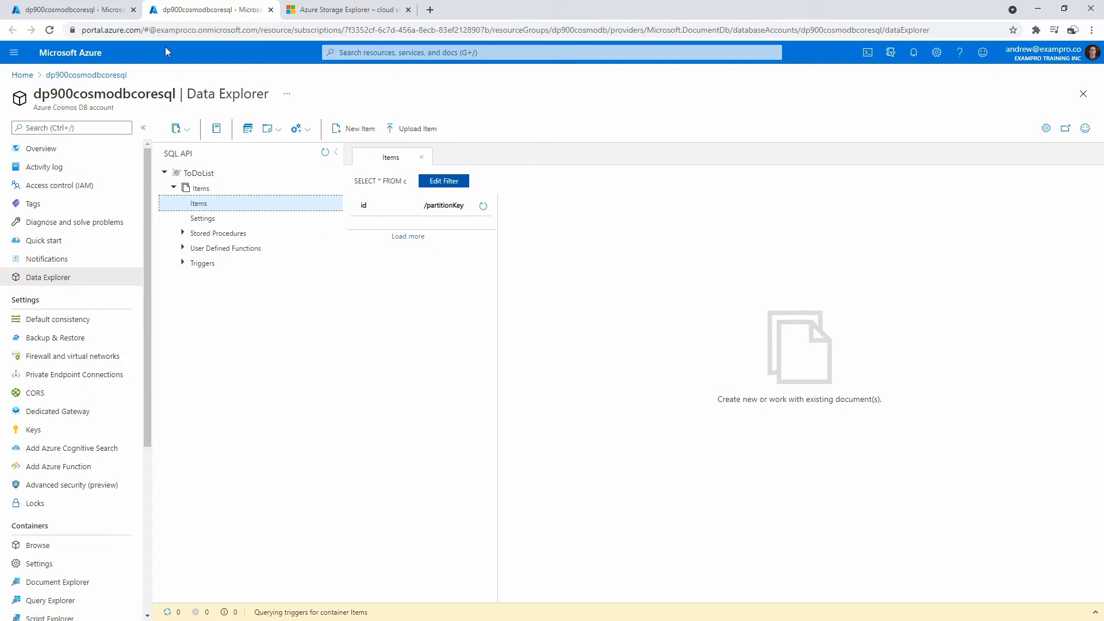
pyautogui.click(99, 16)
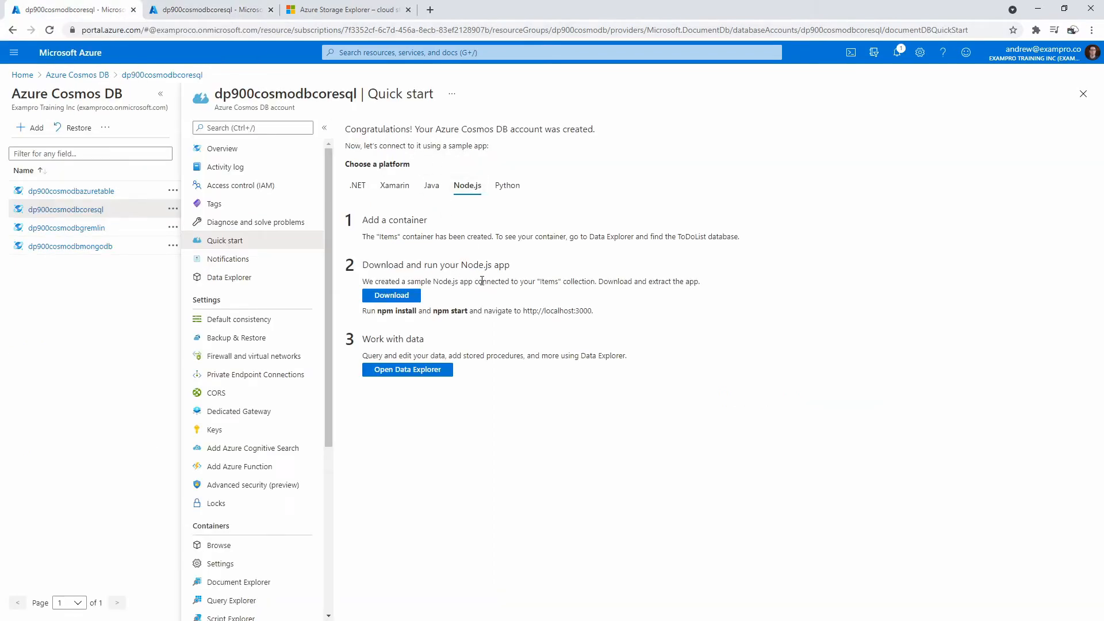
# - Download DocumentDB-Quickstart-Node.zip and show it in the Downloads folder
pyautogui.click(406, 298)
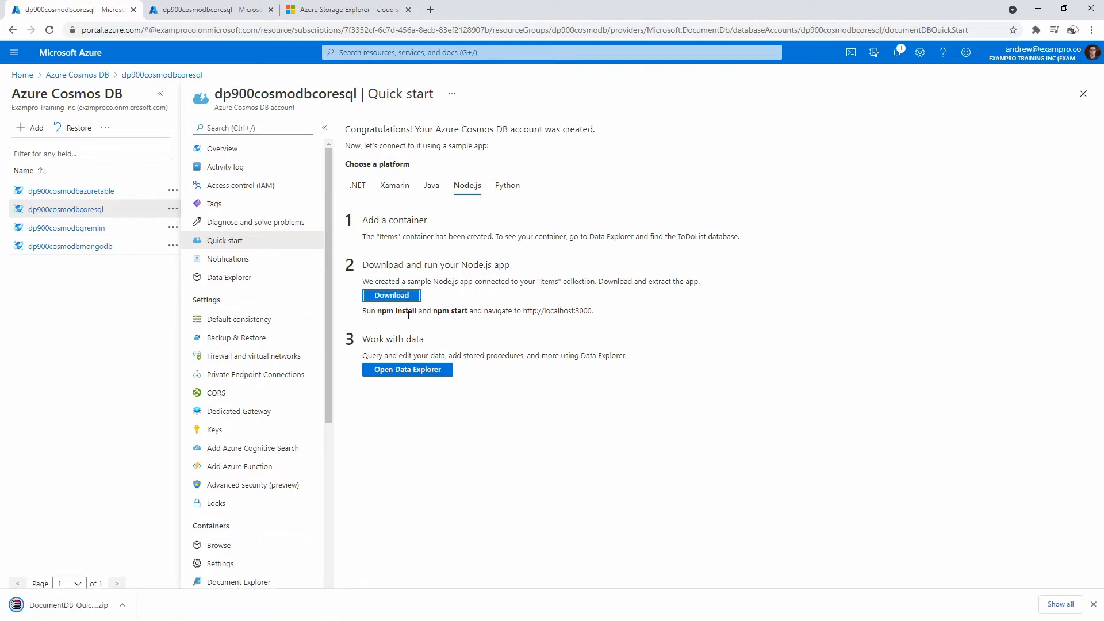
pyautogui.click(122, 605)
pyautogui.click(155, 568)
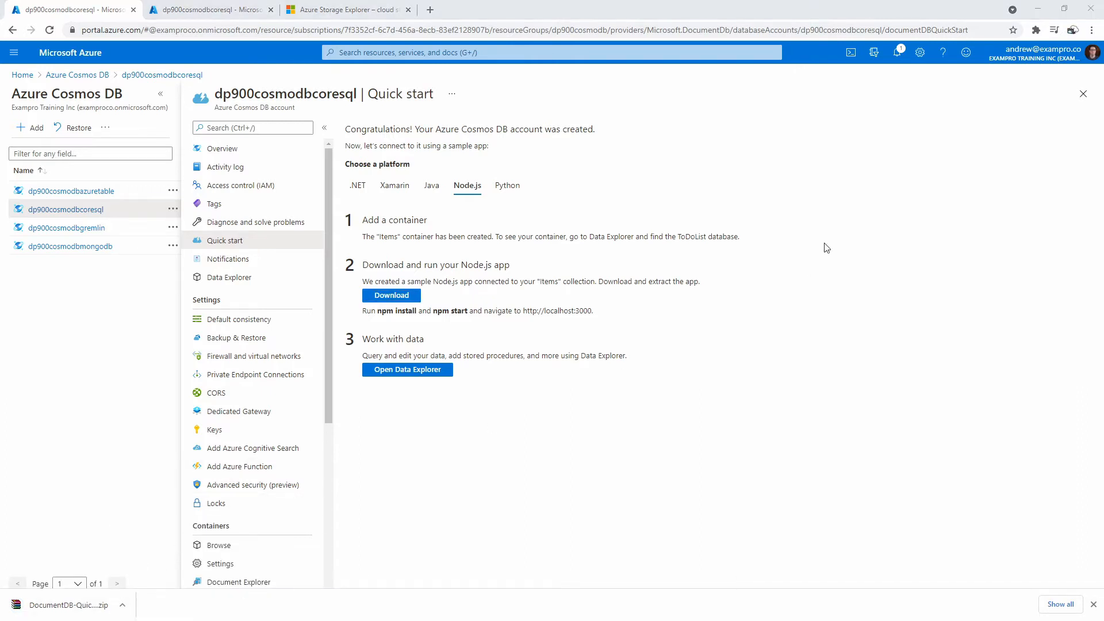
pyautogui.moveTo(1103, 58)
pyautogui.mouseDown()
pyautogui.moveTo(785, 54)
pyautogui.moveTo(1103, 59)
pyautogui.mouseUp()
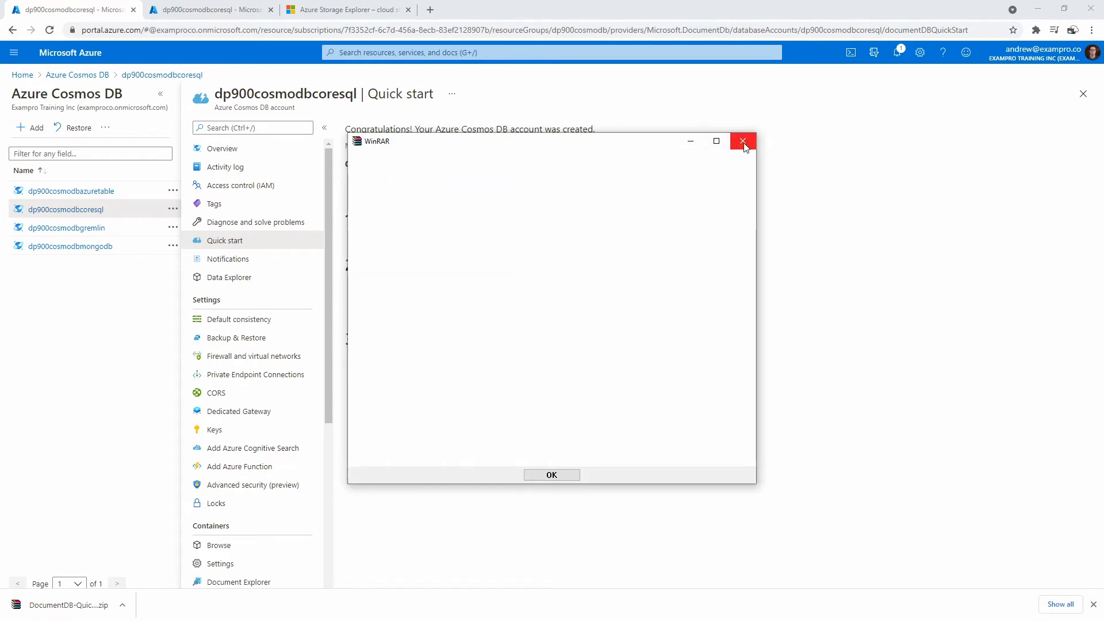
# - Drag the sql-nodejs folder out of the WinRAR archive into Downloads
pyautogui.click(743, 141)
pyautogui.moveTo(558, 0); pyautogui.dragTo(910, 114)
pyautogui.moveTo(555, 0); pyautogui.dragTo(373, 53)
pyautogui.moveTo(791, 116); pyautogui.dragTo(840, 118)
pyautogui.moveTo(620, 215); pyautogui.dragTo(353, 332)
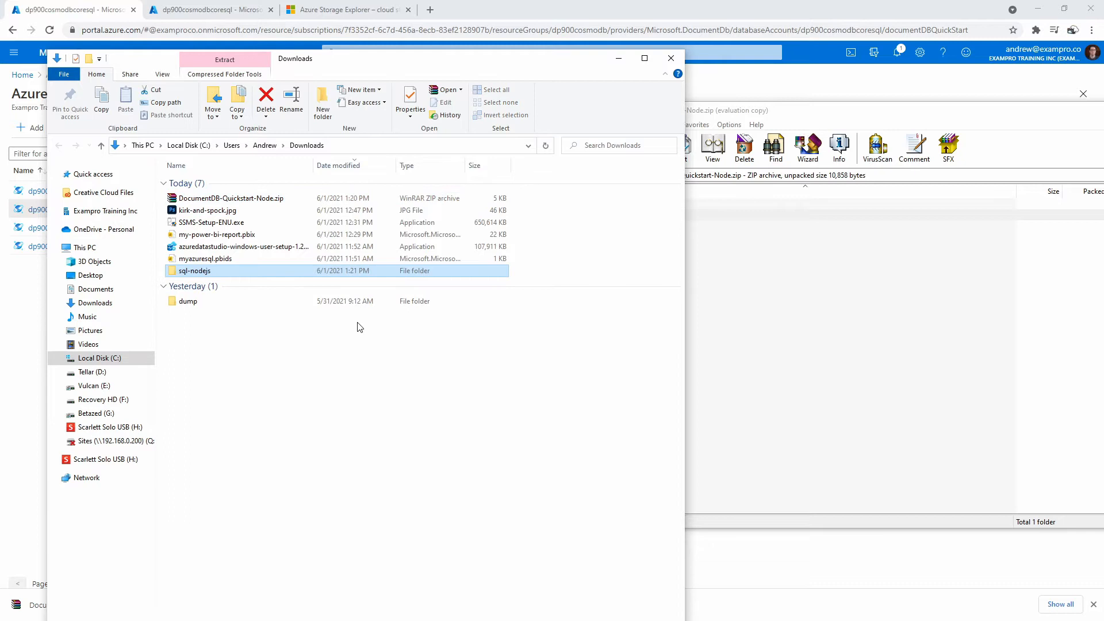
# - Close the archive, inspect the sql-nodejs files, and go back to Downloads
pyautogui.moveTo(895, 113); pyautogui.dragTo(803, 150)
pyautogui.moveTo(1017, 138); pyautogui.dragTo(749, 147)
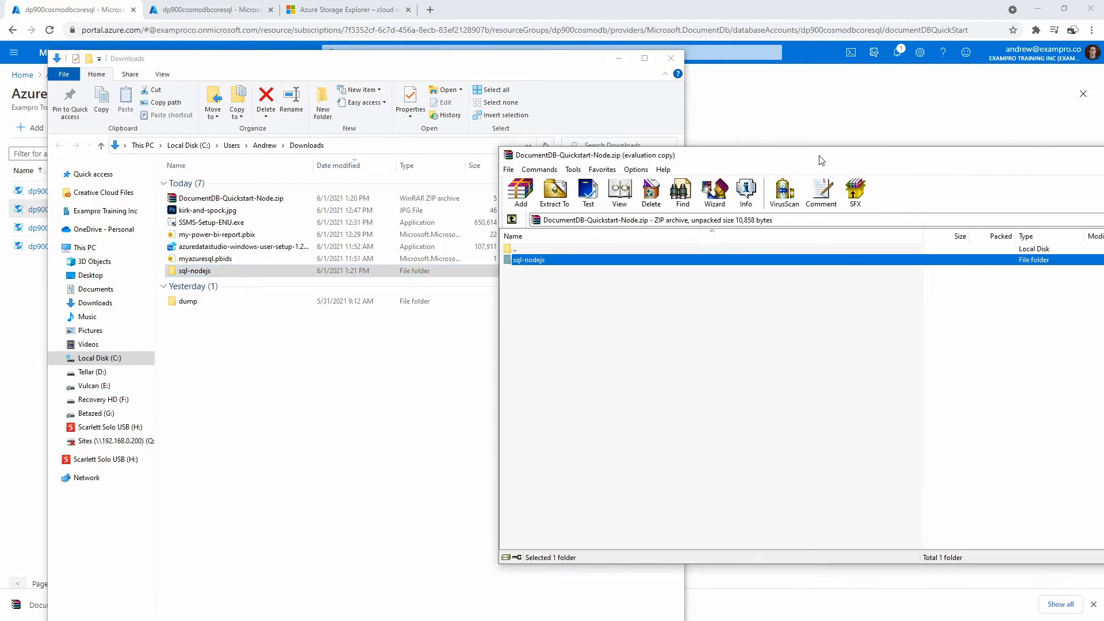
pyautogui.moveTo(819, 157); pyautogui.dragTo(490, 166)
pyautogui.click(979, 166)
pyautogui.doubleClick(188, 273)
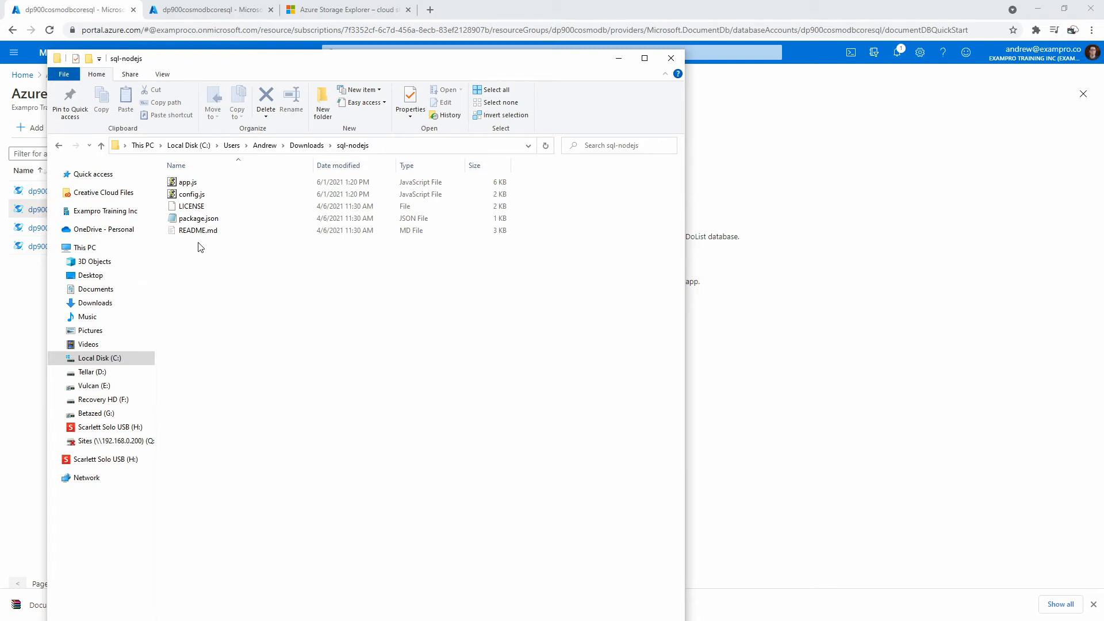
pyautogui.click(59, 146)
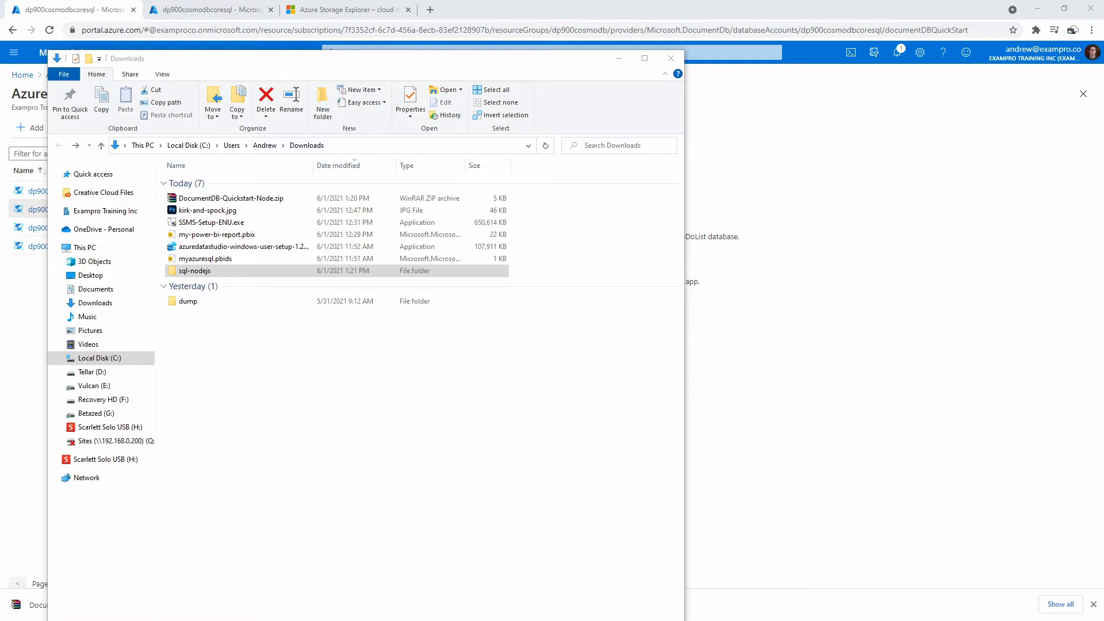
# - Open the Downloads/sql-nodejs folder as the Visual Studio Code workspace via File > Open Folder
pyautogui.moveTo(1103, 32); pyautogui.dragTo(1103, 40)
pyautogui.click(878, 41)
pyautogui.click(879, 43)
pyautogui.click(881, 44)
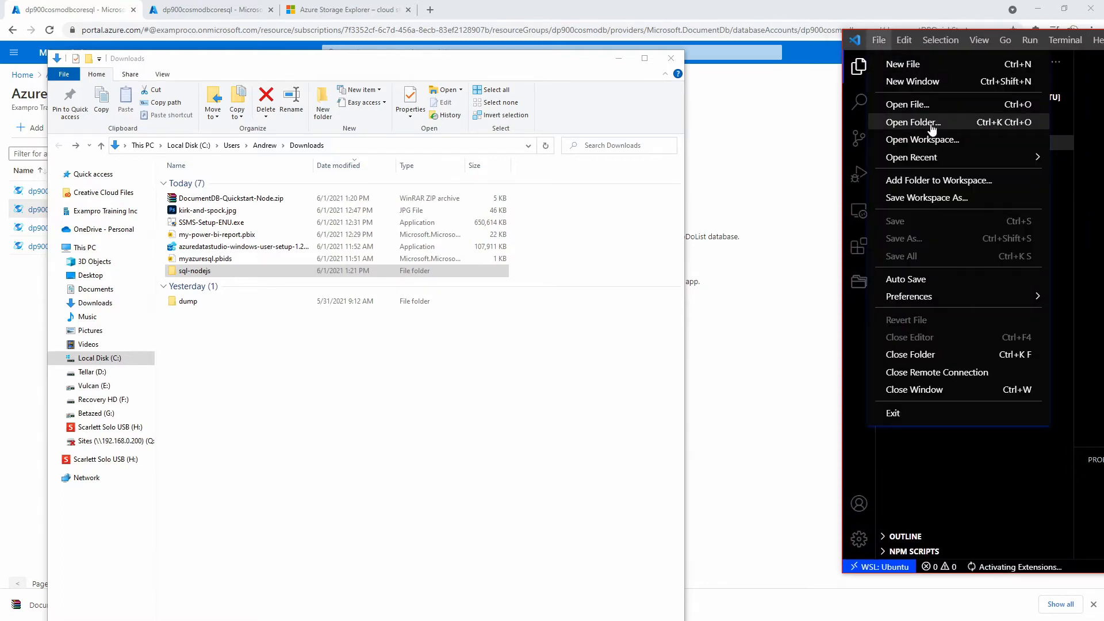
pyautogui.click(931, 126)
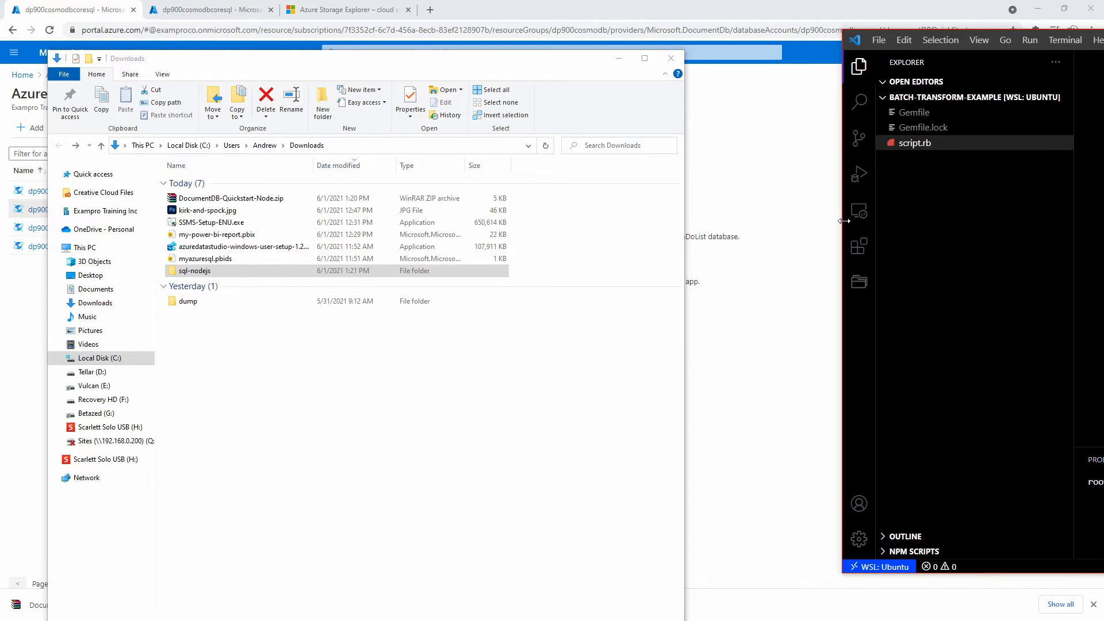
pyautogui.moveTo(1103, 38); pyautogui.dragTo(650, 46)
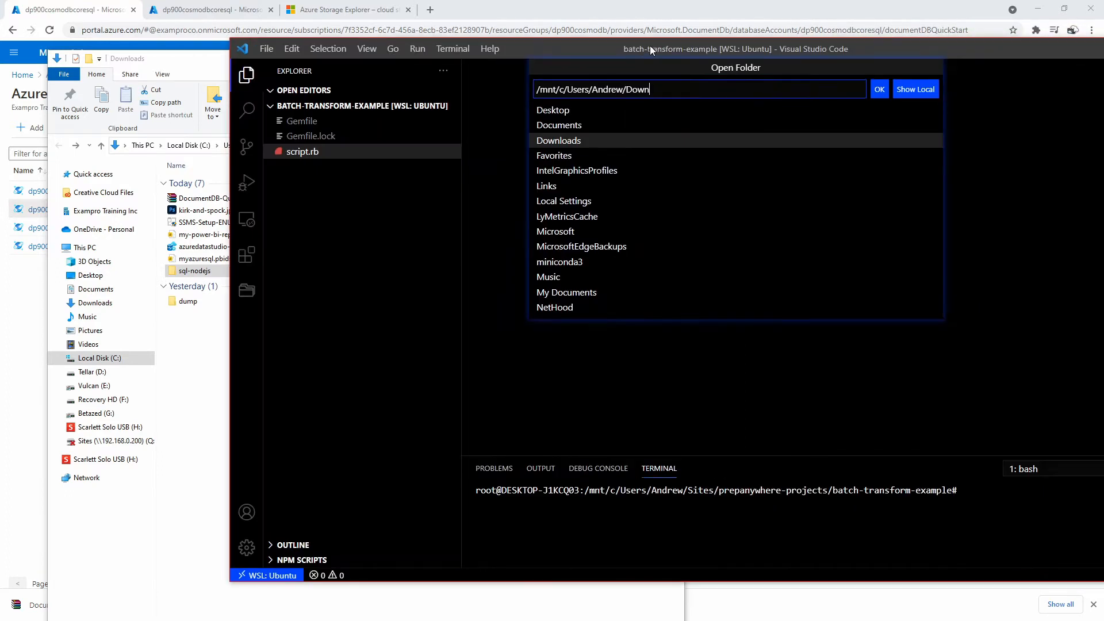
pyautogui.click(573, 142)
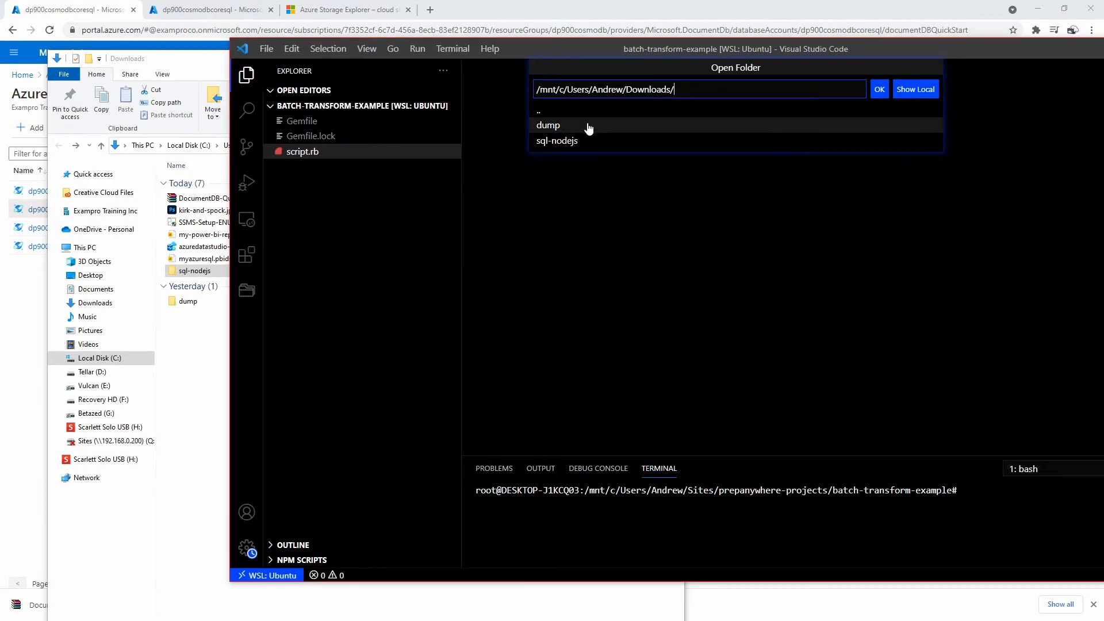
pyautogui.click(572, 140)
pyautogui.click(880, 89)
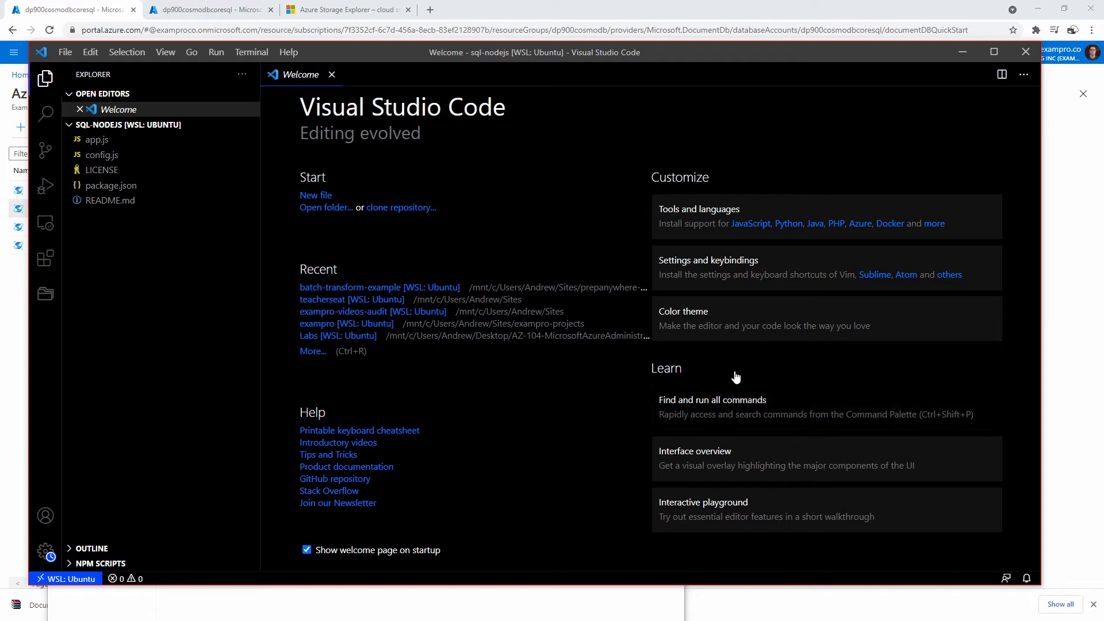
# - Run npm install in a new bash terminal
pyautogui.click(248, 52)
pyautogui.click(348, 74)
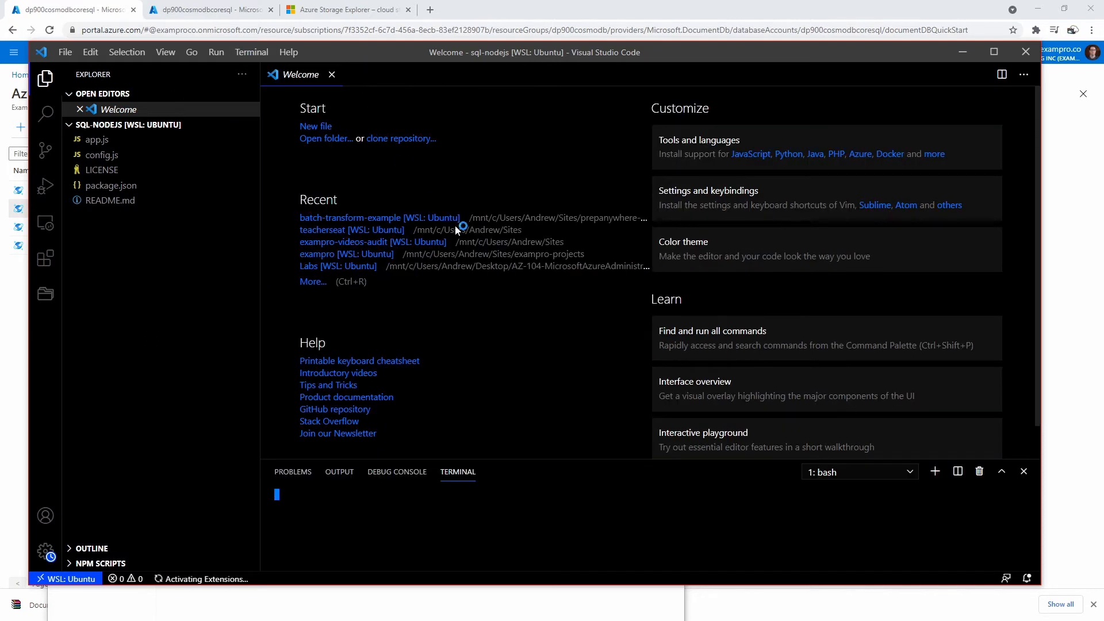
pyautogui.moveTo(388, 58); pyautogui.dragTo(1, 60)
pyautogui.moveTo(819, 70); pyautogui.dragTo(459, 67)
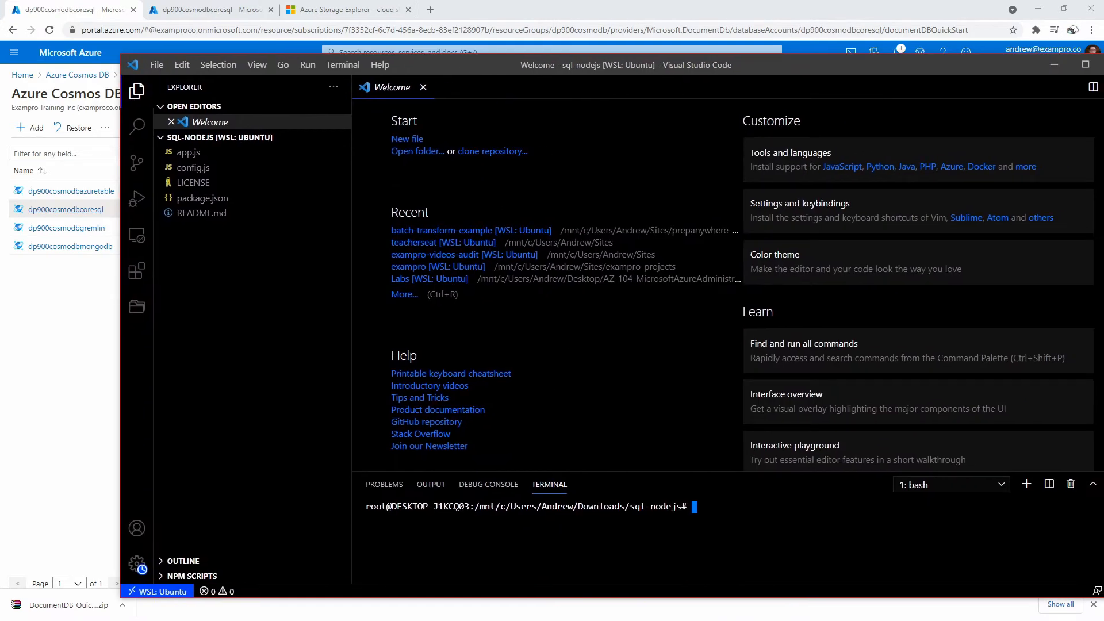
pyautogui.write('npm install')
pyautogui.press('Return')
# - Open app.js and look over its CosmosClient require, config imports and container id
pyautogui.click(188, 151)
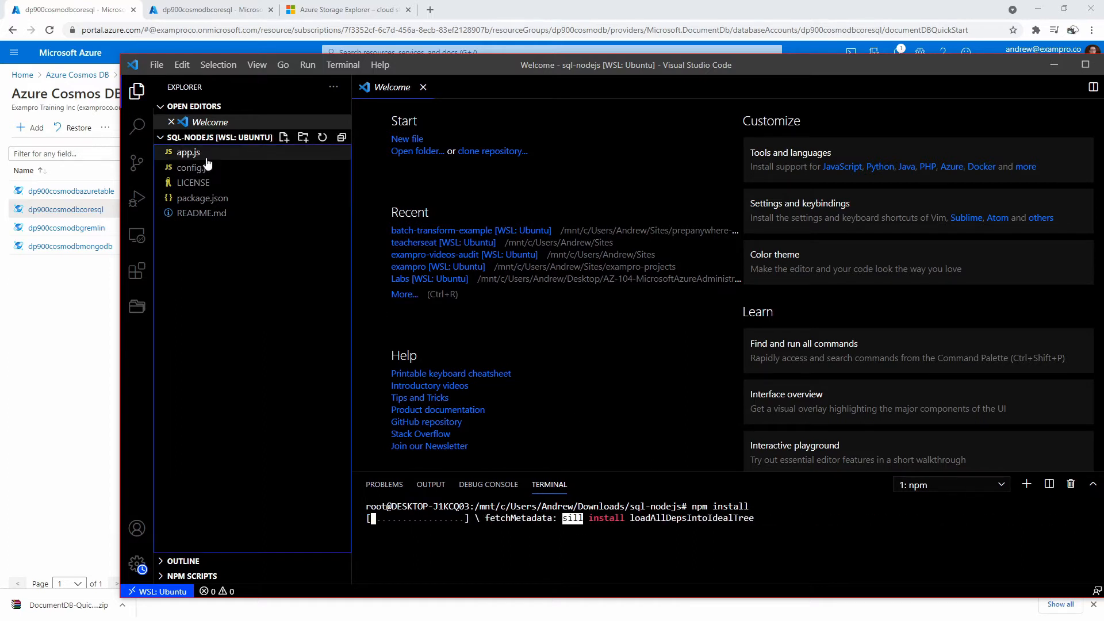
pyautogui.moveTo(497, 60); pyautogui.dragTo(402, 33)
pyautogui.click(511, 216)
pyautogui.moveTo(460, 99); pyautogui.dragTo(593, 98)
pyautogui.click(494, 125)
pyautogui.click(495, 112)
pyautogui.click(513, 216)
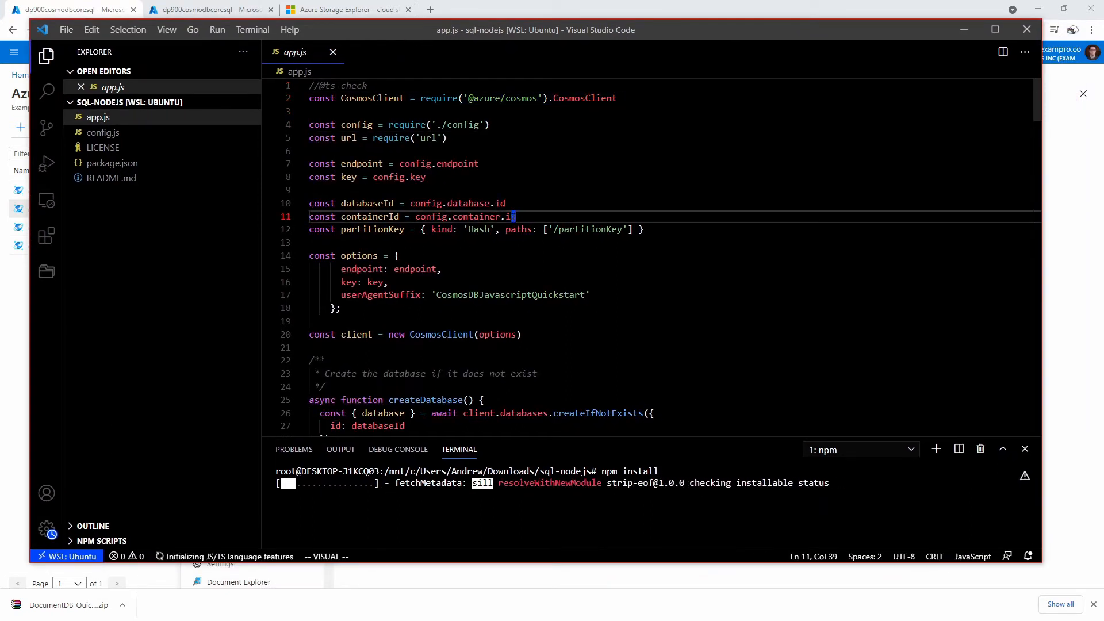
# - Review the connection settings in config.js
pyautogui.click(103, 132)
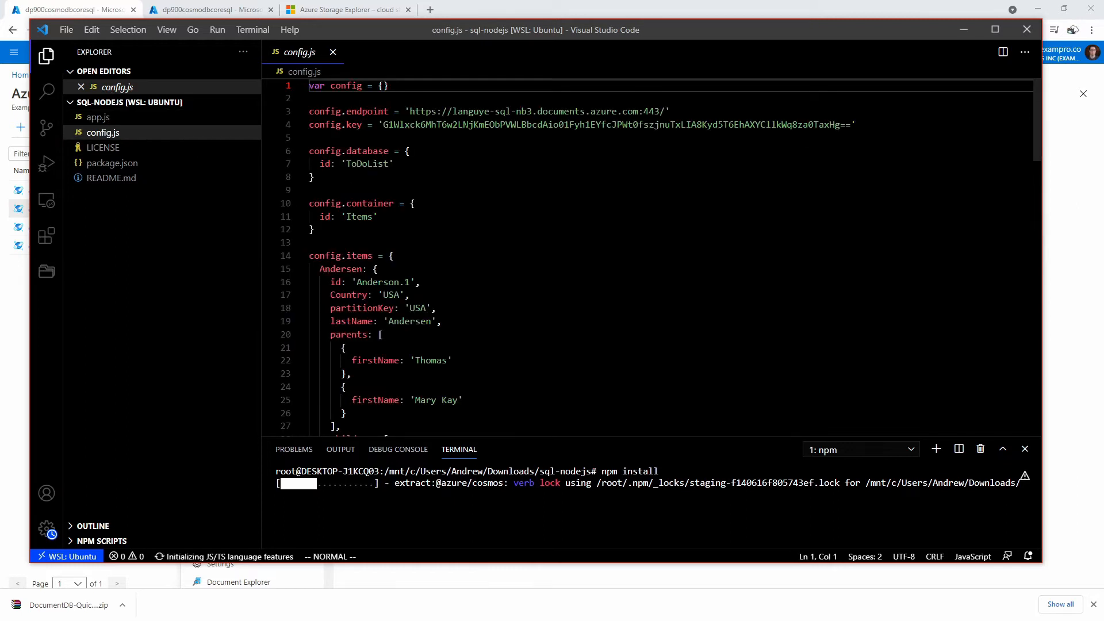
pyautogui.scroll(-6, 647, 258)
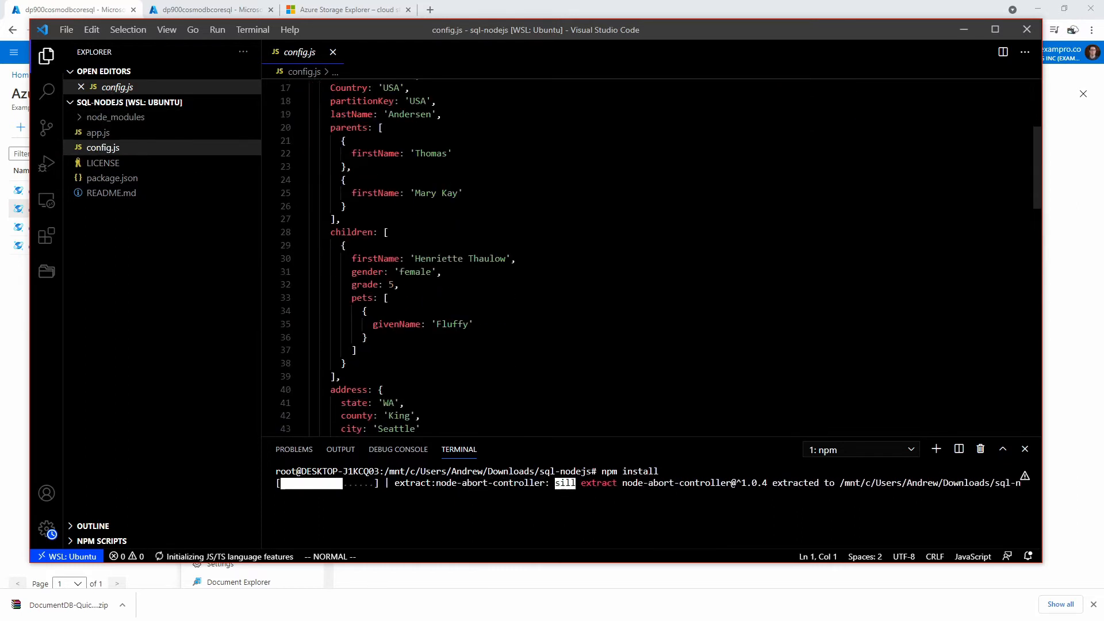
pyautogui.scroll(6, 647, 258)
pyautogui.scroll(-2, 647, 258)
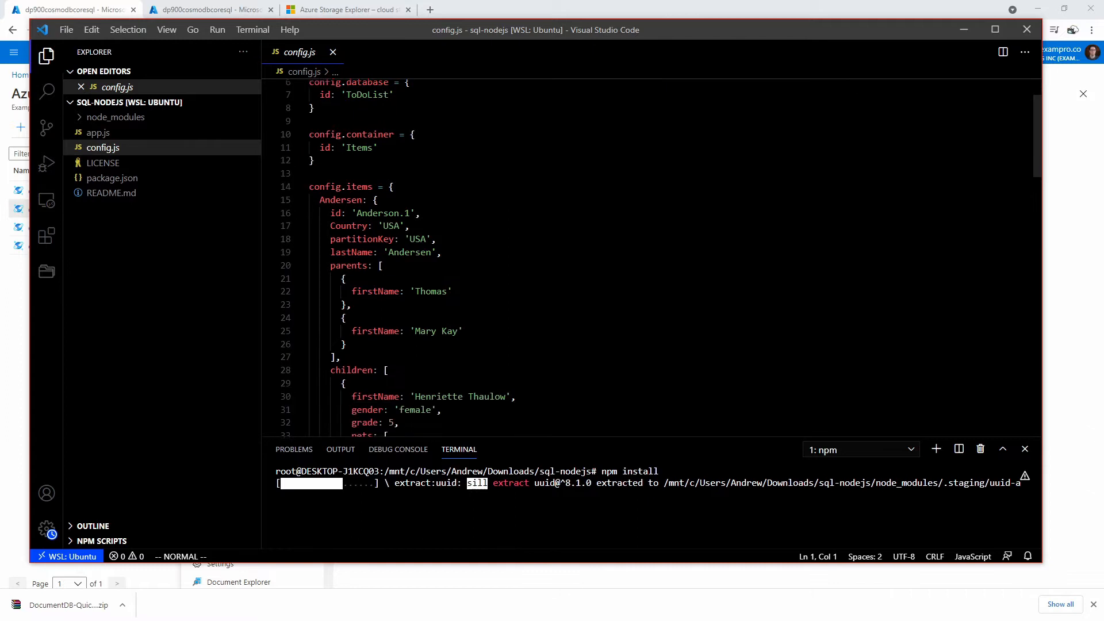
pyautogui.scroll(2, 647, 257)
pyautogui.scroll(-20, 648, 258)
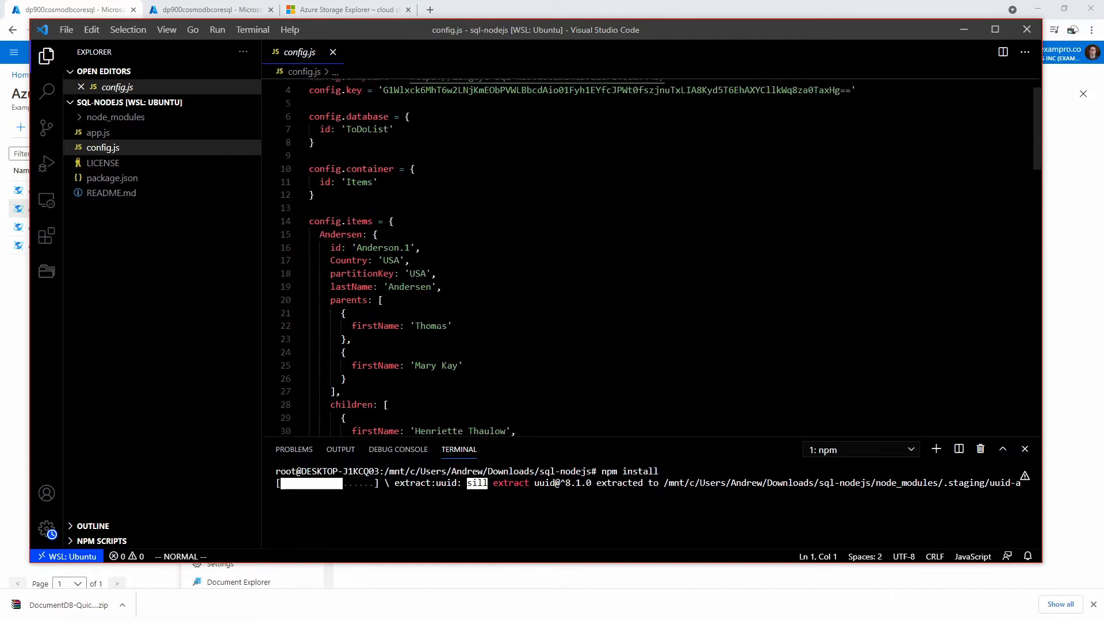
# - Read app.js from the endpoint and partition key through createDatabase to readContainer
pyautogui.click(158, 136)
pyautogui.click(505, 164)
pyautogui.press('j')
pyautogui.press('j')
pyautogui.press('j')
pyautogui.press('j')
pyautogui.press('j')
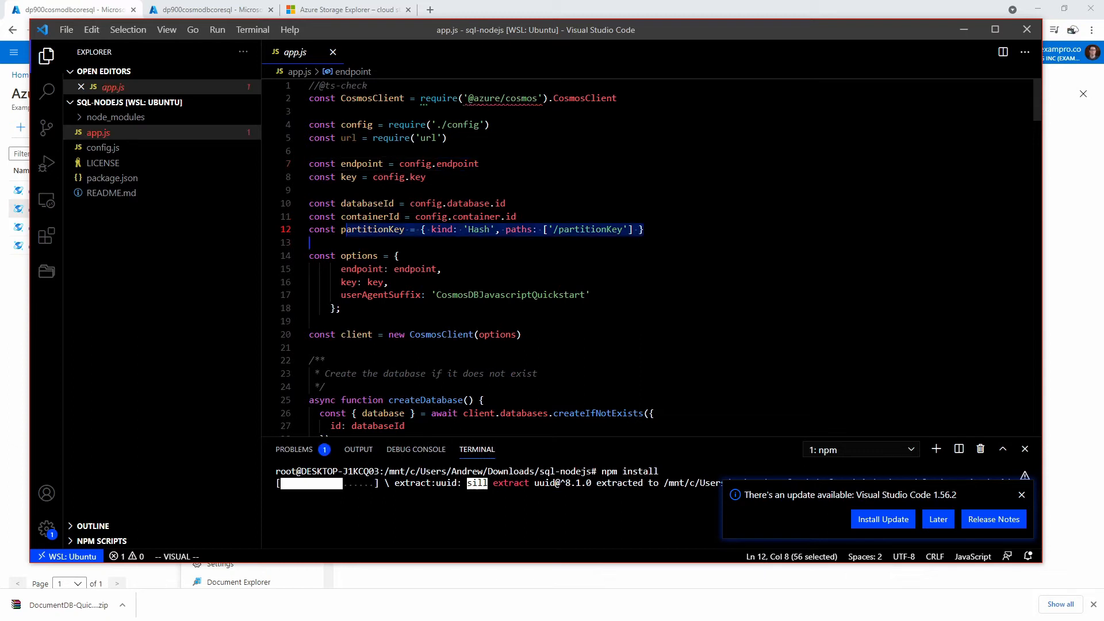
pyautogui.press('j')
pyautogui.press('j')
pyautogui.scroll(-2, 446, 198)
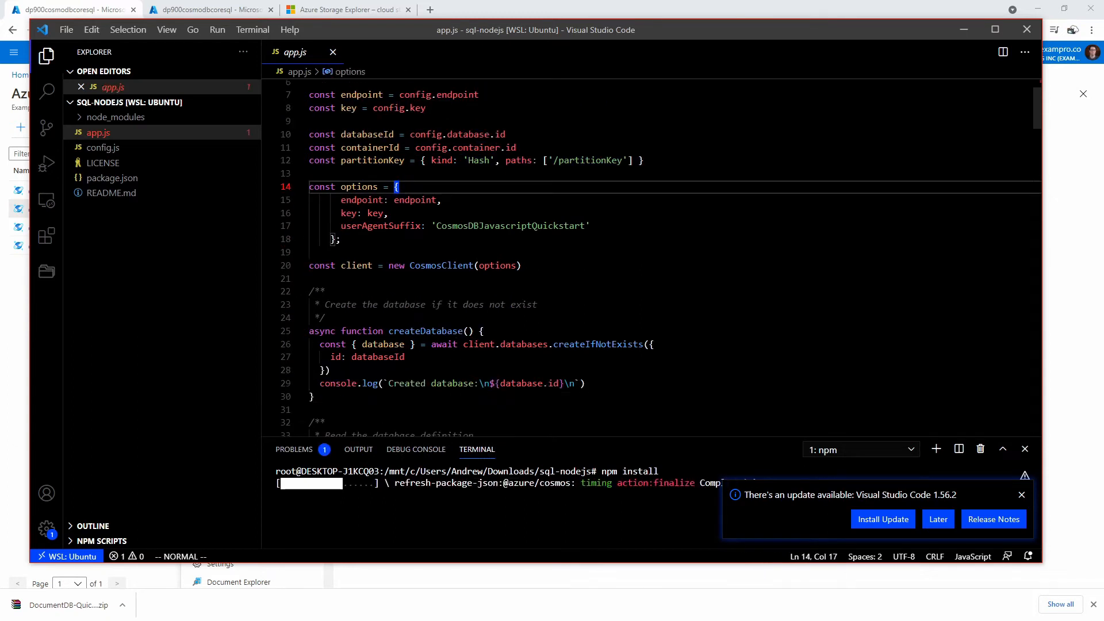
pyautogui.scroll(-2, 445, 198)
pyautogui.press('j')
pyautogui.press('j')
pyautogui.press('j')
pyautogui.press('j')
pyautogui.press('j')
pyautogui.press('j')
pyautogui.press('j')
pyautogui.press('j')
pyautogui.press('j')
pyautogui.press('j')
pyautogui.press('j')
pyautogui.press('j')
pyautogui.press('j')
pyautogui.scroll(-3, 649, 258)
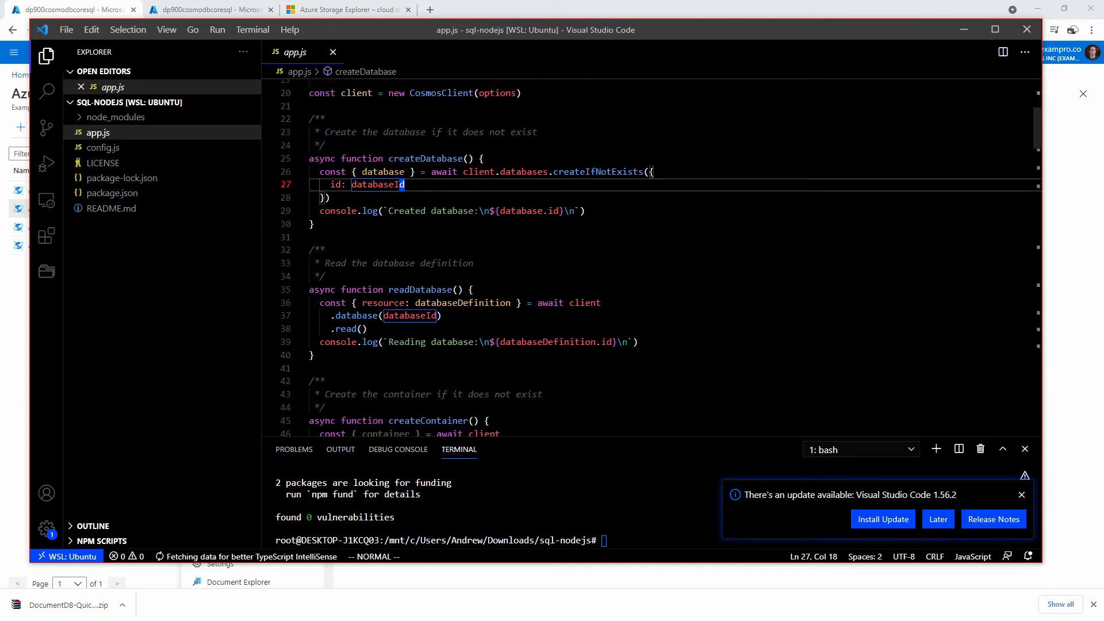
pyautogui.moveTo(319, 355); pyautogui.dragTo(321, 290)
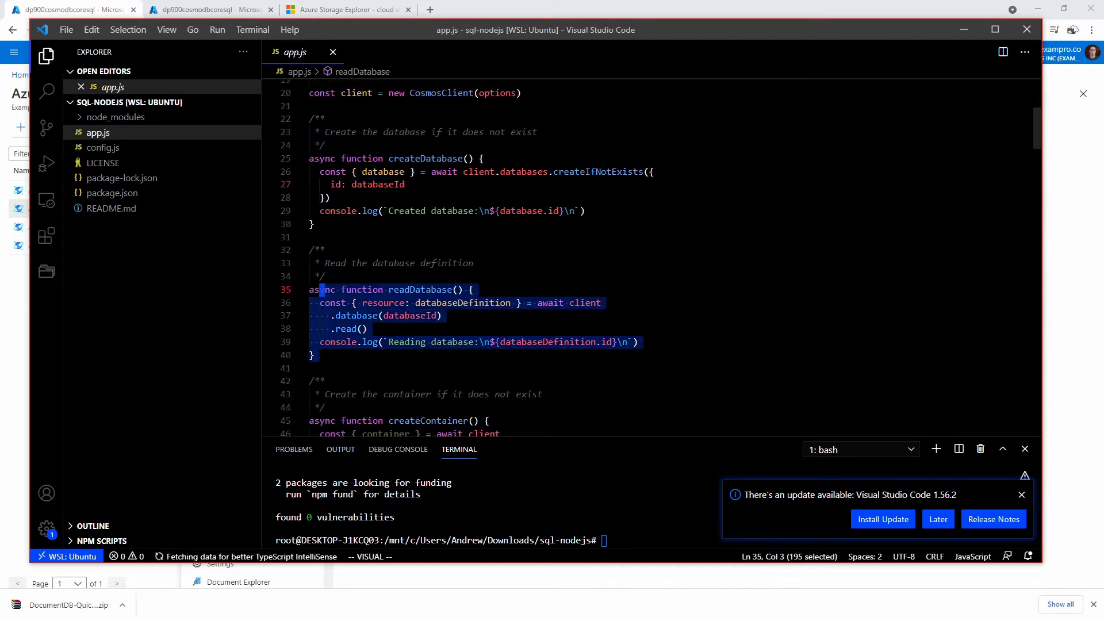
pyautogui.scroll(-3, 322, 290)
pyautogui.scroll(-6, 322, 290)
pyautogui.moveTo(320, 346); pyautogui.dragTo(324, 254)
# - Inspect the SQL query string on line 126 and its 'USA' parameter value
pyautogui.scroll(-7, 324, 254)
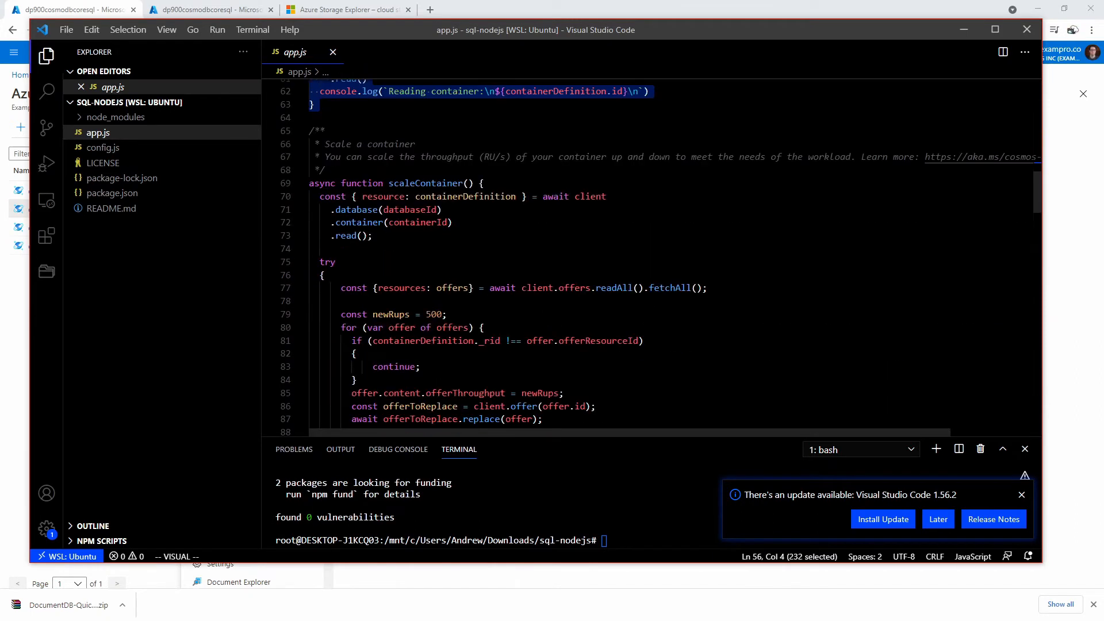
pyautogui.scroll(-3, 650, 253)
pyautogui.scroll(-12, 650, 253)
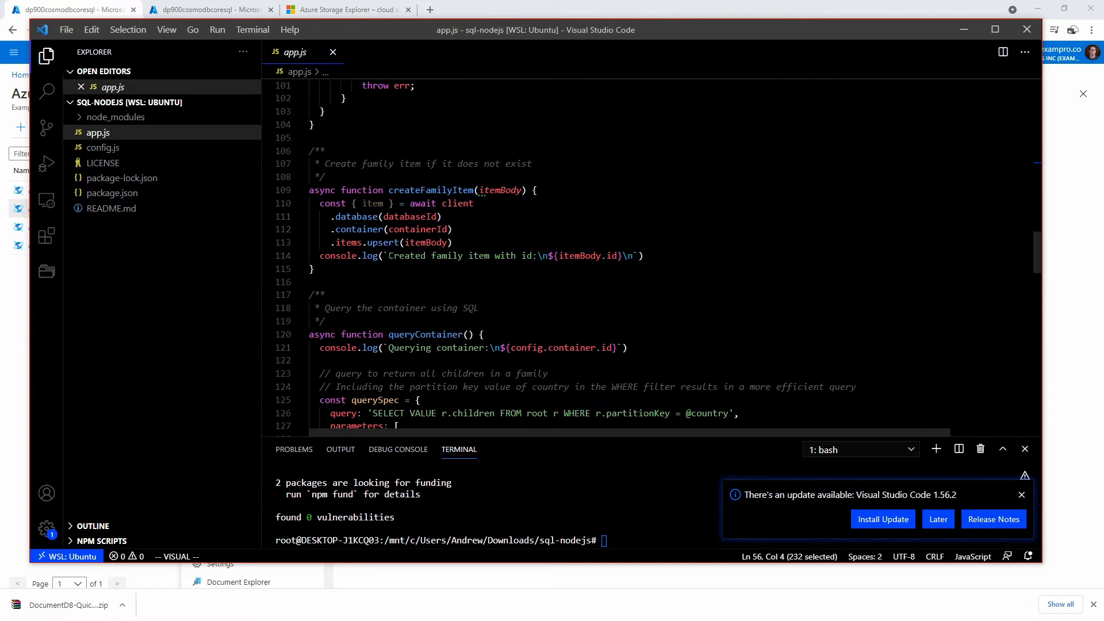
pyautogui.scroll(-4, 650, 253)
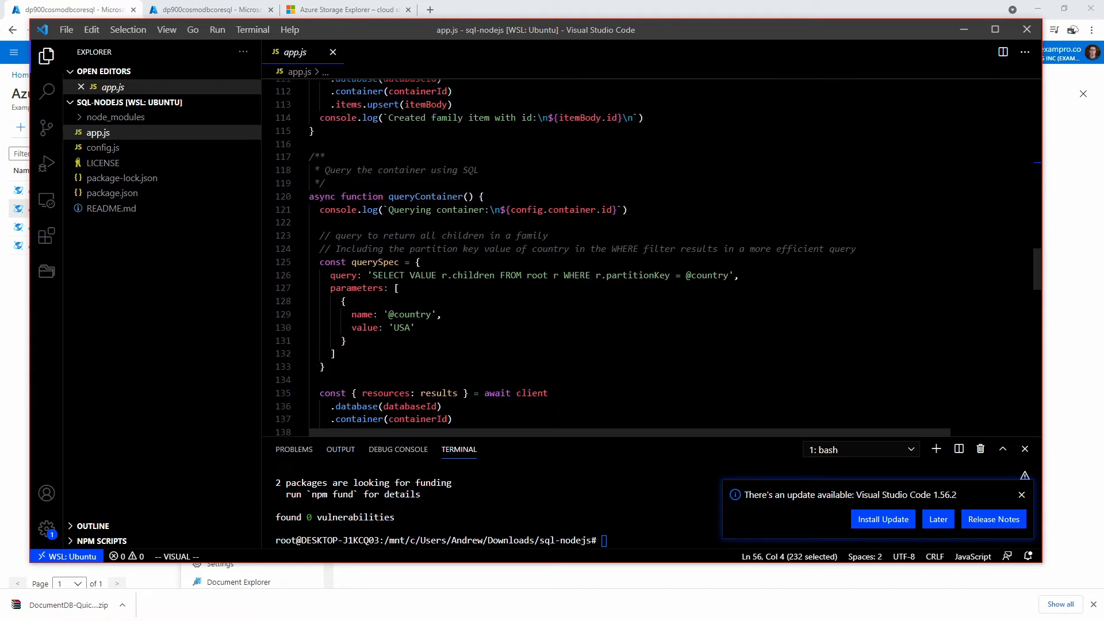
pyautogui.scroll(-7, 650, 253)
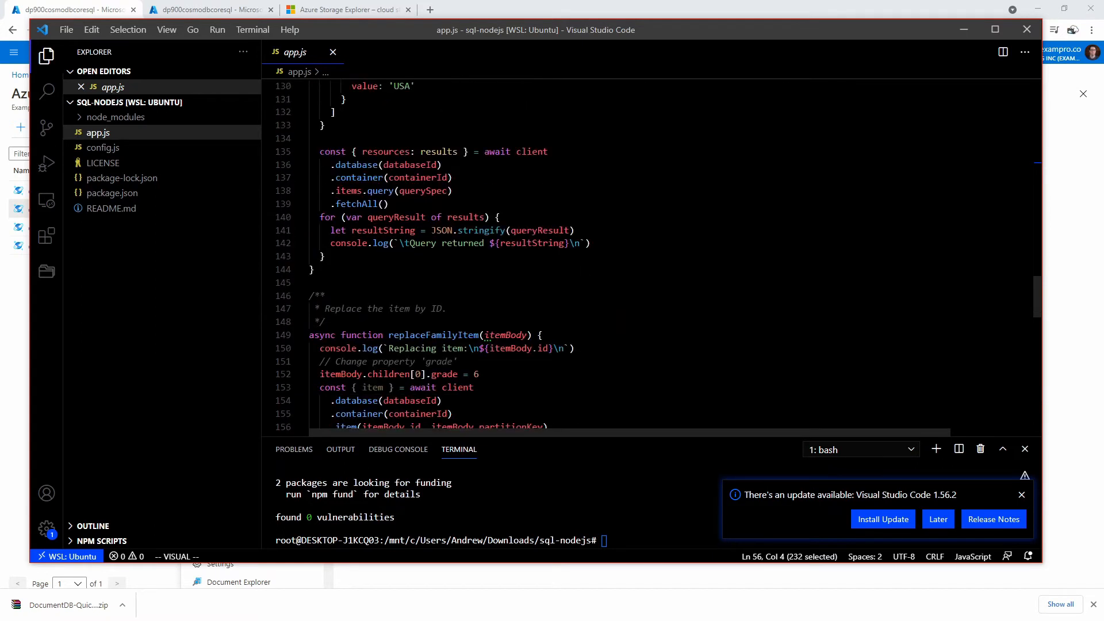
pyautogui.scroll(4, 650, 253)
pyautogui.scroll(1, 649, 253)
pyautogui.click(603, 207)
pyautogui.moveTo(729, 206); pyautogui.dragTo(380, 207)
pyautogui.click(411, 259)
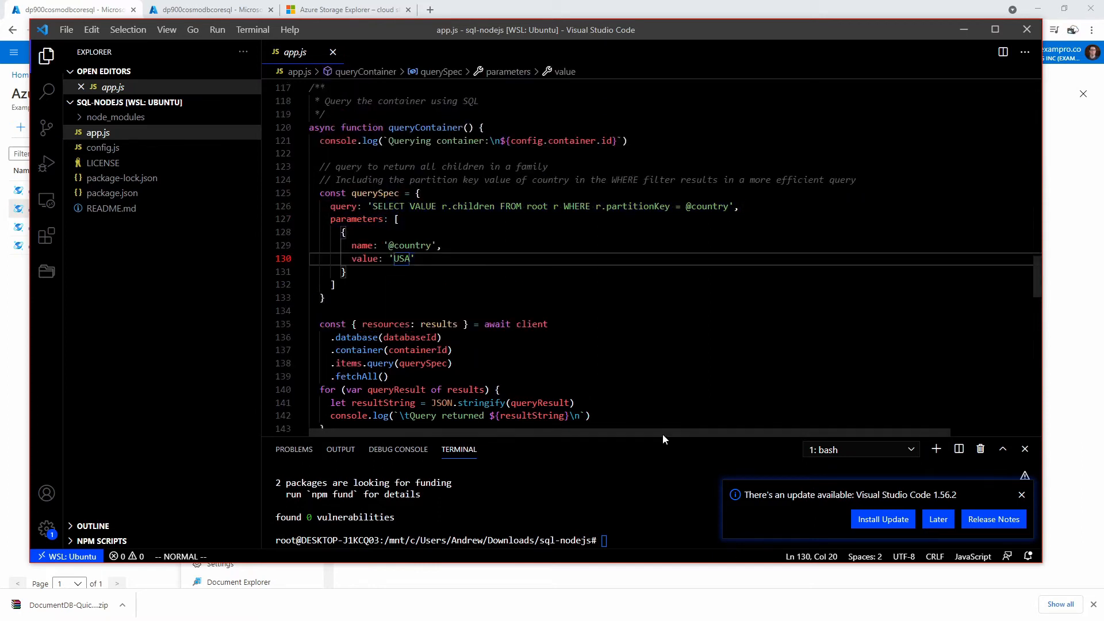
# - Dismiss the update notification and enlarge the terminal to show the install output
pyautogui.click(1021, 494)
pyautogui.moveTo(758, 440); pyautogui.dragTo(756, 294)
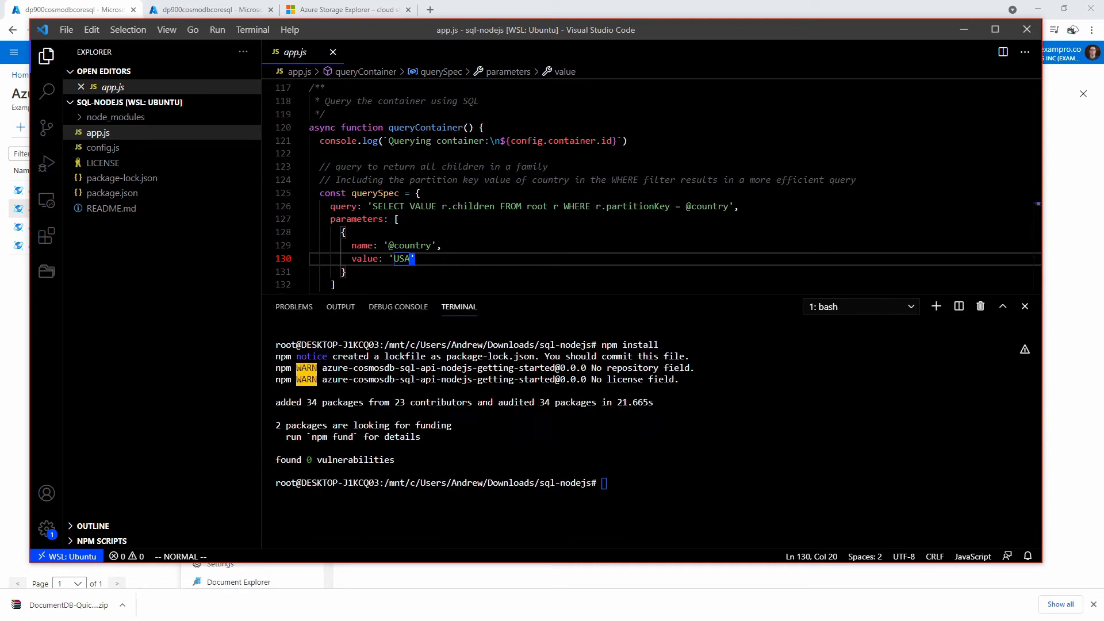
pyautogui.click(604, 483)
# - Run the sample app with npm start
pyautogui.moveTo(608, 37); pyautogui.dragTo(786, 56)
pyautogui.write('npm start')
pyautogui.press('Return')
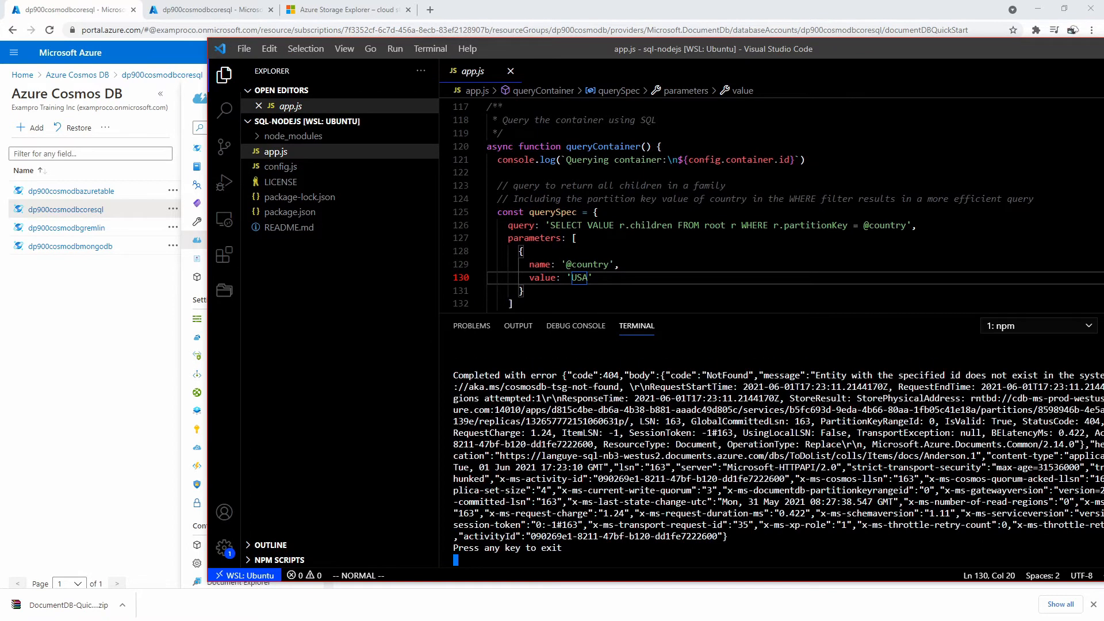
# - Check the run output for ToDoList, Items, Anderson.1, Wakefield.7 and the 404 error, then view the queryContainer code
pyautogui.moveTo(797, 311); pyautogui.dragTo(793, 152)
pyautogui.scroll(10, 770, 367)
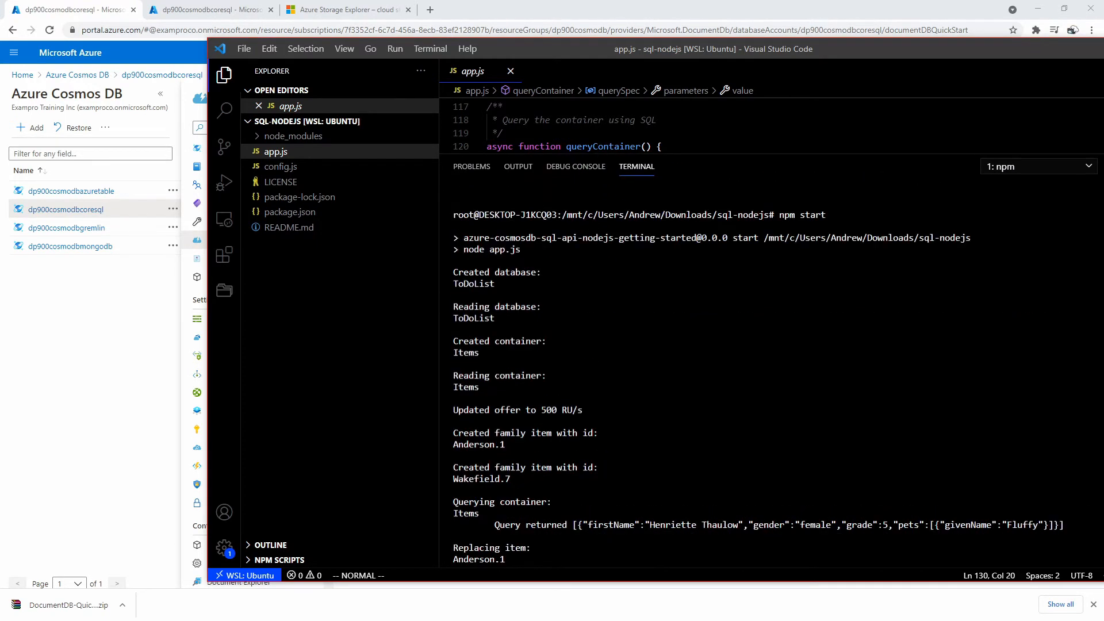
pyautogui.scroll(-10, 770, 368)
pyautogui.scroll(10, 770, 368)
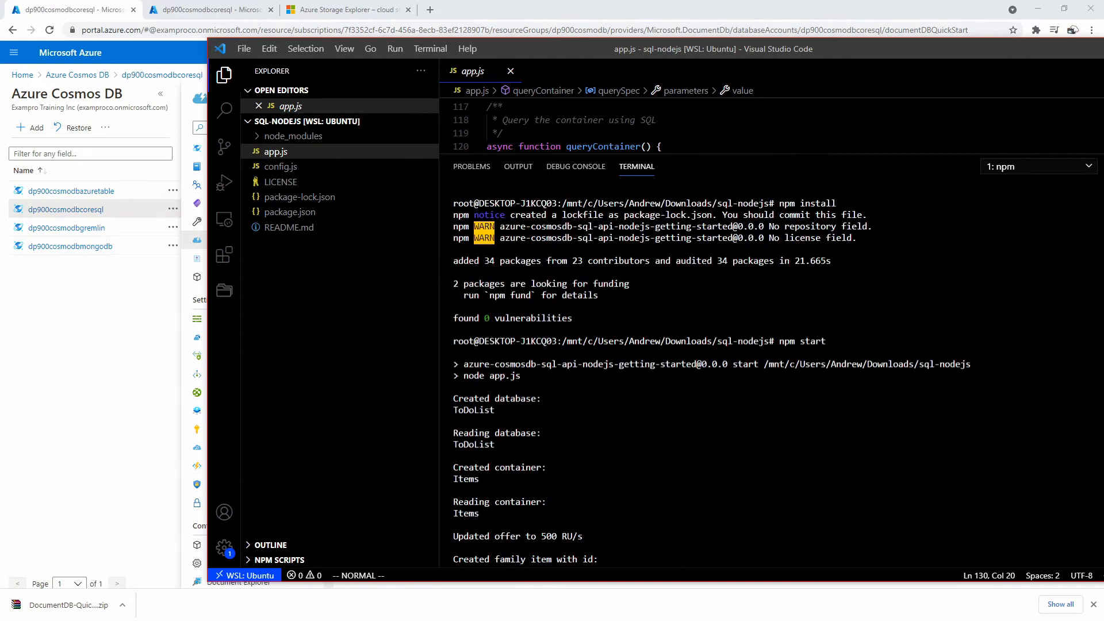
pyautogui.scroll(-10, 770, 368)
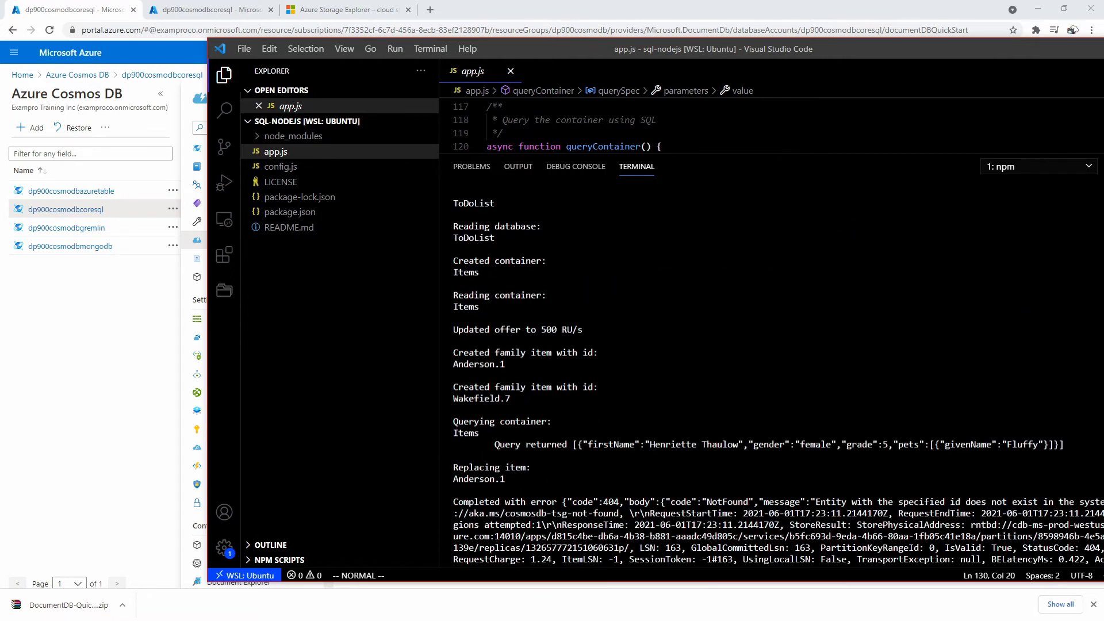
pyautogui.moveTo(730, 154); pyautogui.dragTo(749, 450)
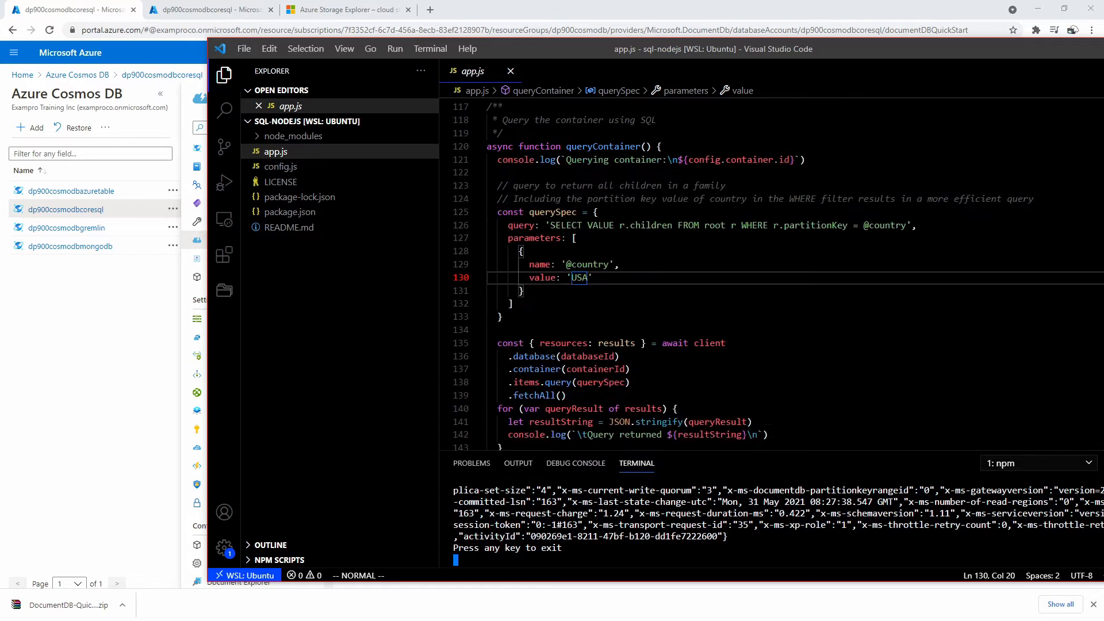
pyautogui.click(638, 225)
pyautogui.scroll(6, 637, 225)
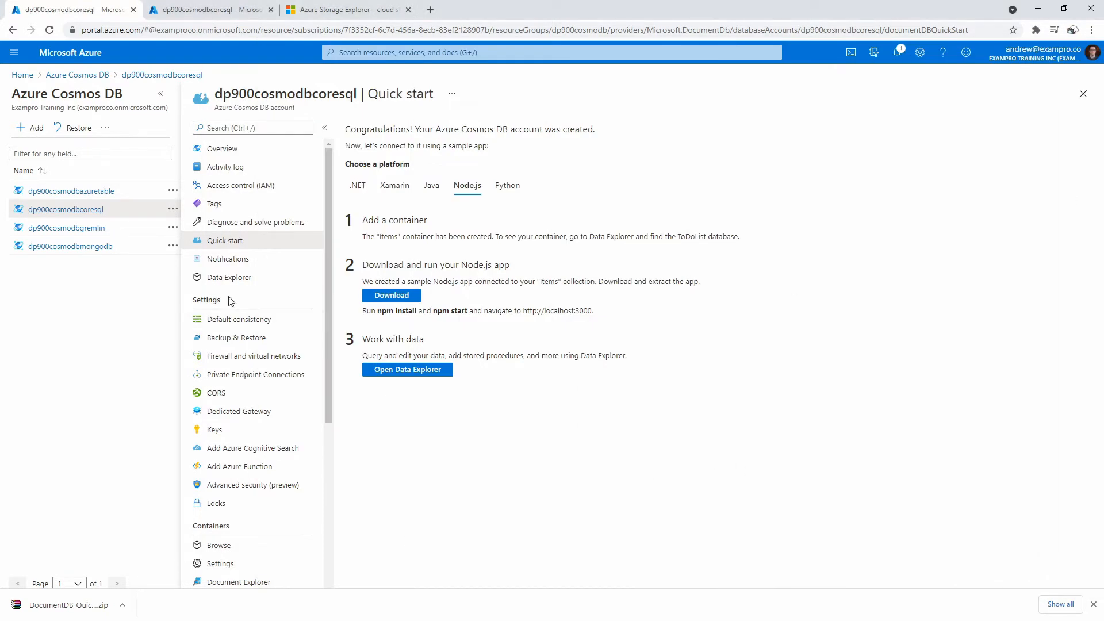
# - Load cosmos.azure.com in a new tab and sign in
pyautogui.click(430, 10)
pyautogui.write('cosmos')
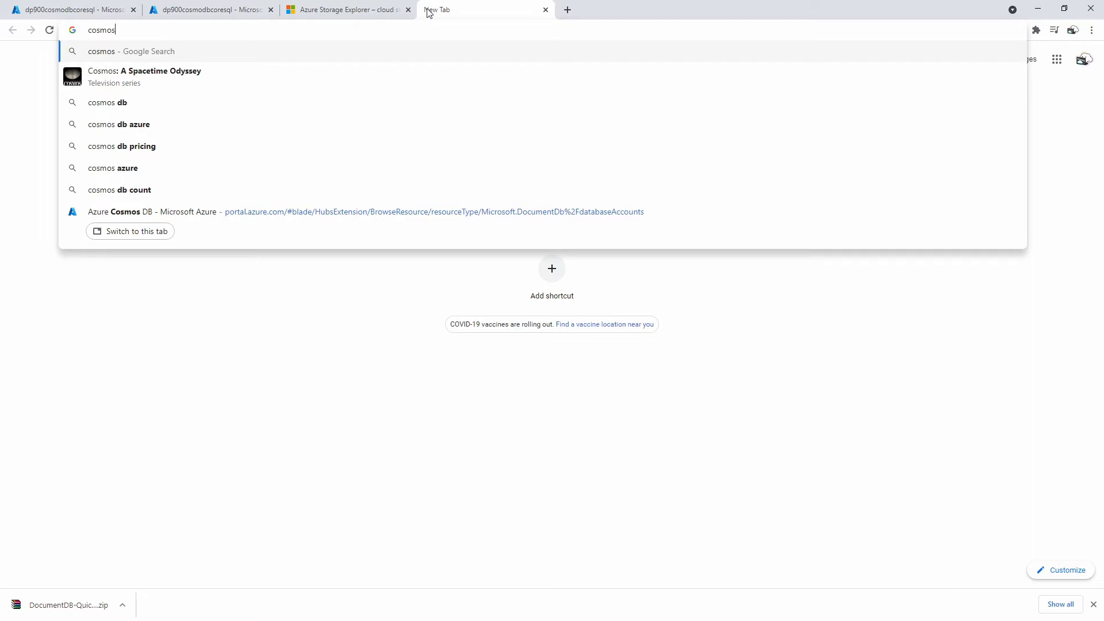
pyautogui.write('.azure.com')
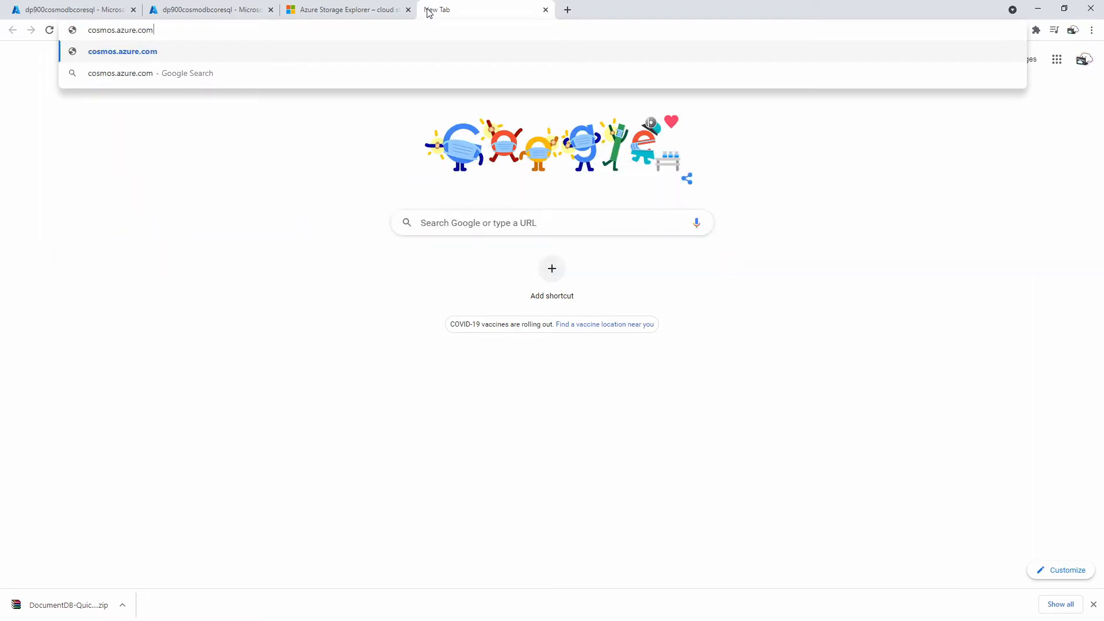
pyautogui.press('Return')
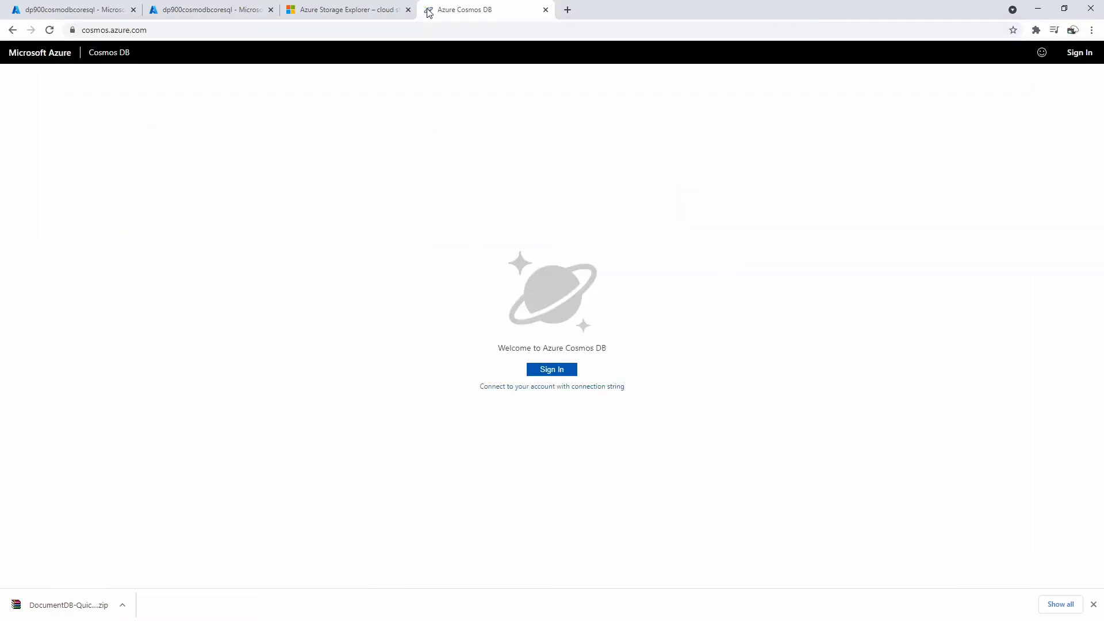
pyautogui.click(553, 370)
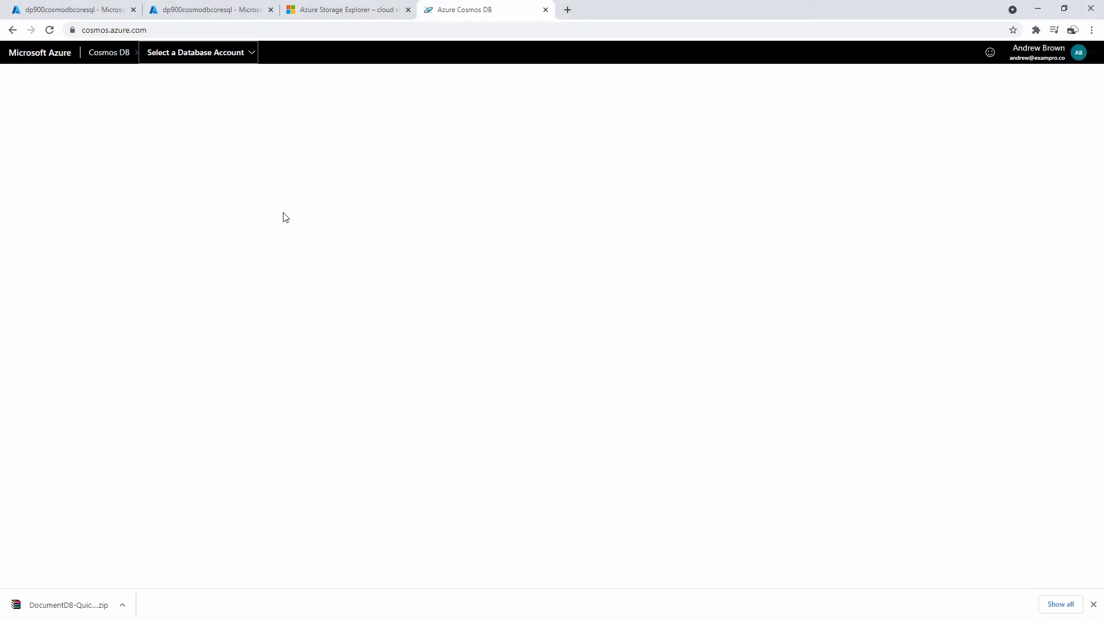
# - Connect to the dp900cosmodbcoresql account under Azure subscription 1
pyautogui.click(218, 55)
pyautogui.click(258, 101)
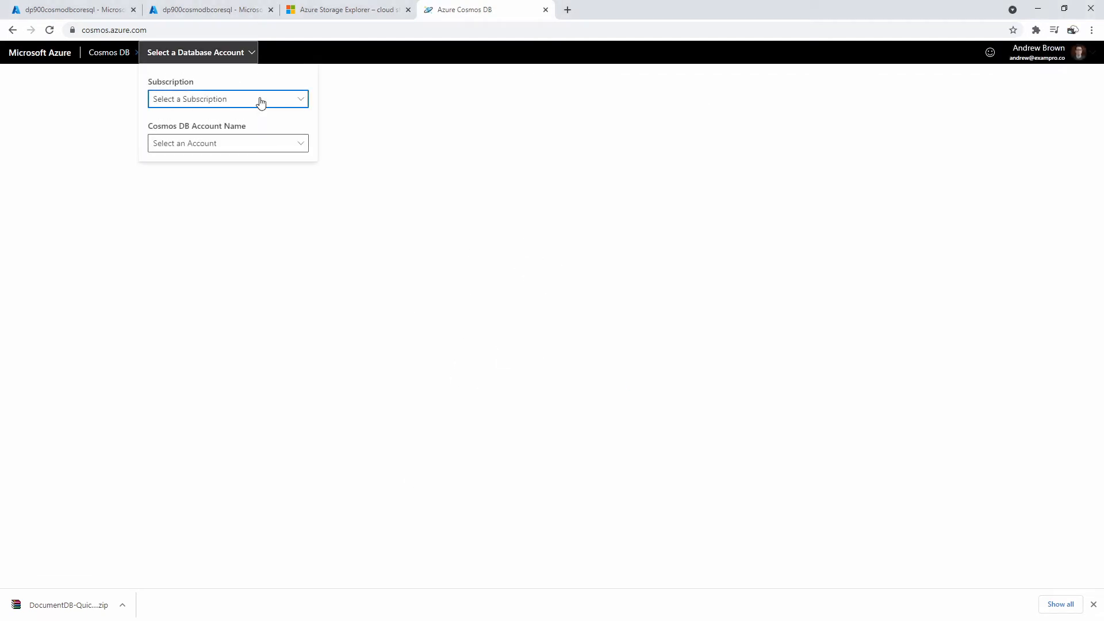
pyautogui.click(253, 128)
pyautogui.click(291, 147)
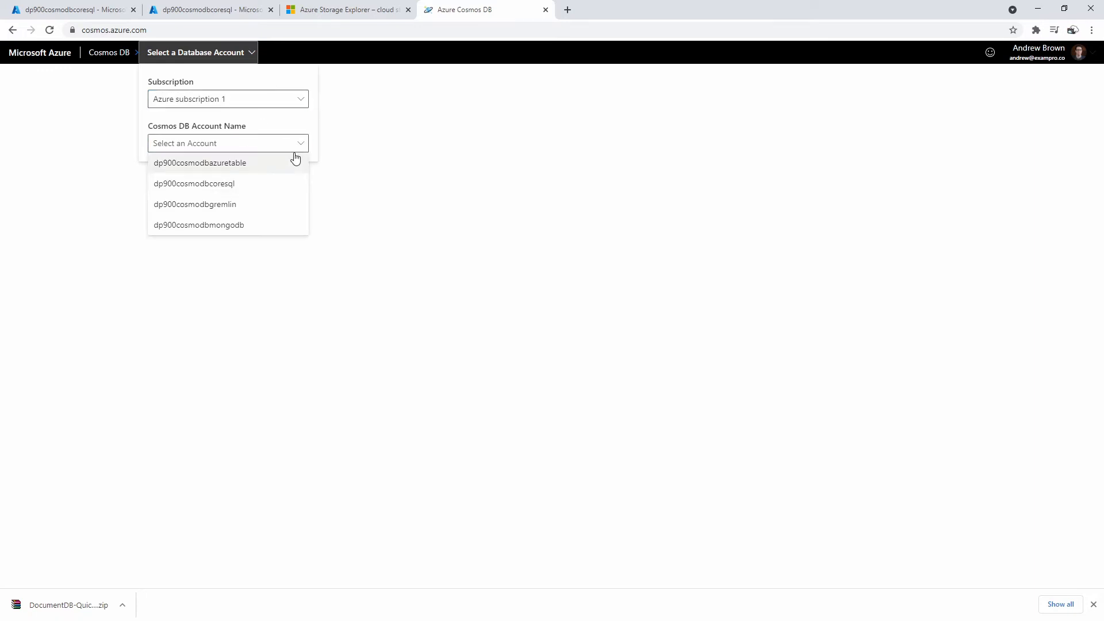
pyautogui.click(291, 183)
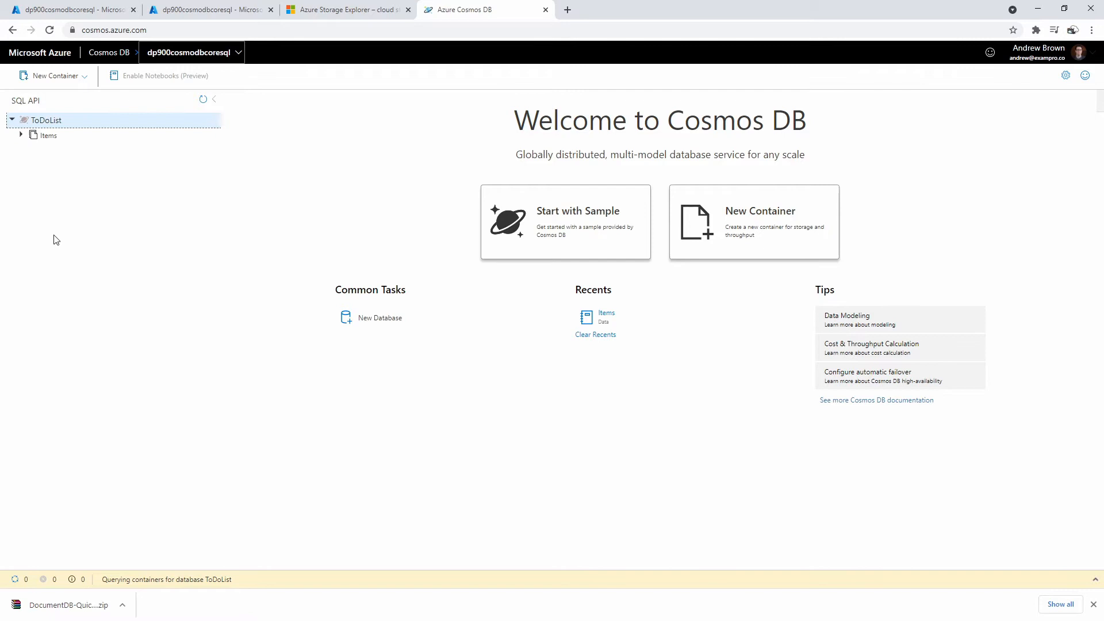
# - Open the ToDoList Items document list and load more, showing no documents
pyautogui.click(20, 137)
pyautogui.click(45, 150)
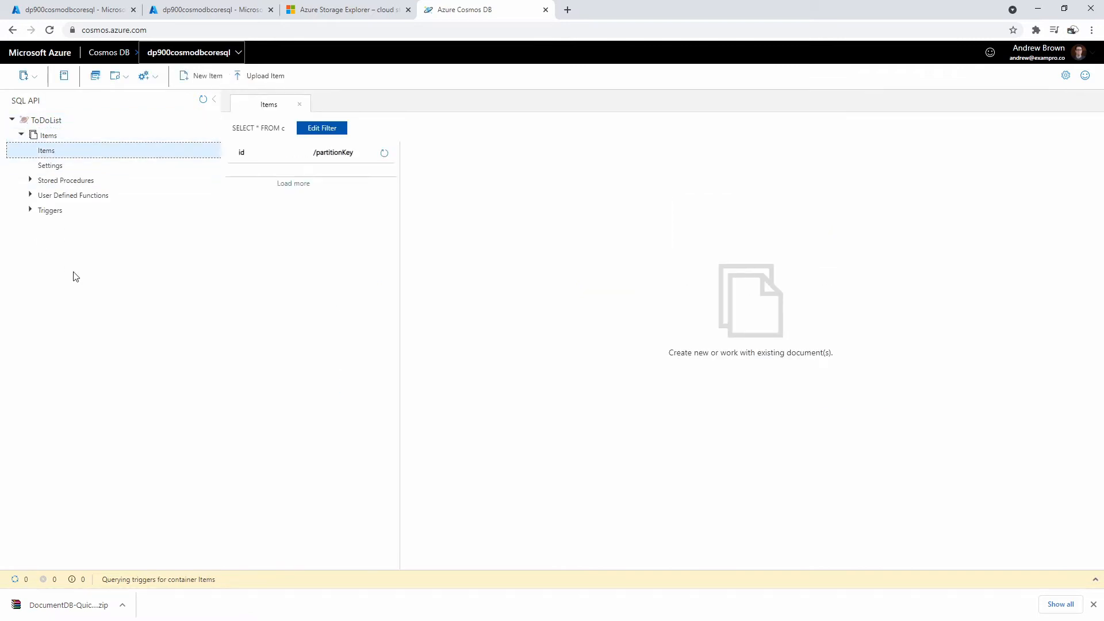
pyautogui.click(302, 184)
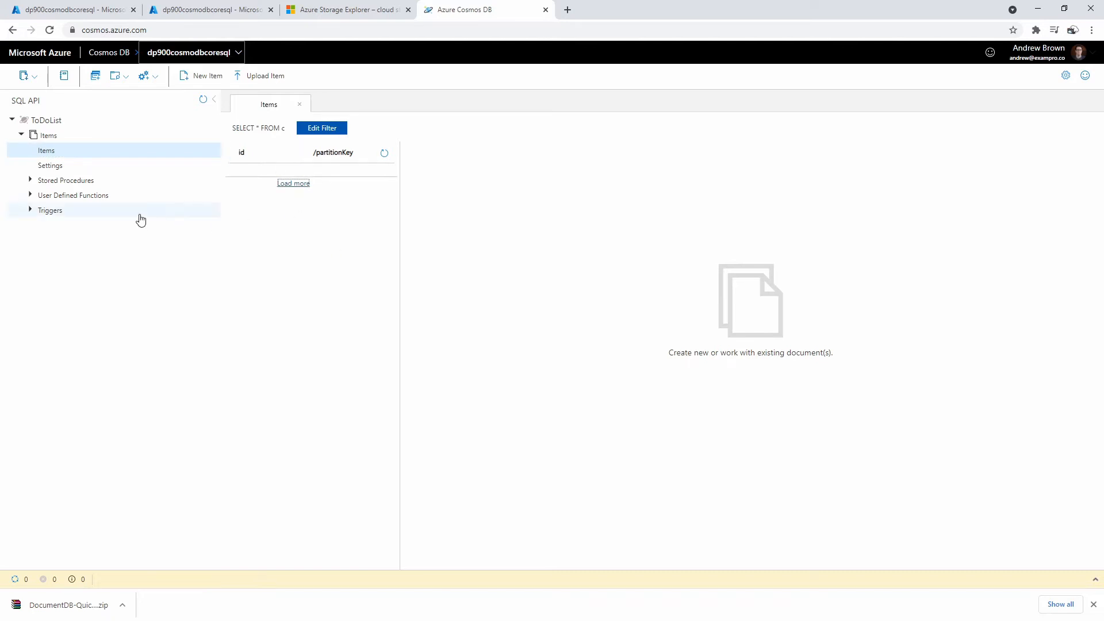
# - View the Items container's Scale & Settings, then reopen its document list and return to VS Code
pyautogui.click(21, 134)
pyautogui.click(21, 135)
pyautogui.click(49, 166)
pyautogui.click(35, 137)
pyautogui.click(26, 138)
pyautogui.click(49, 152)
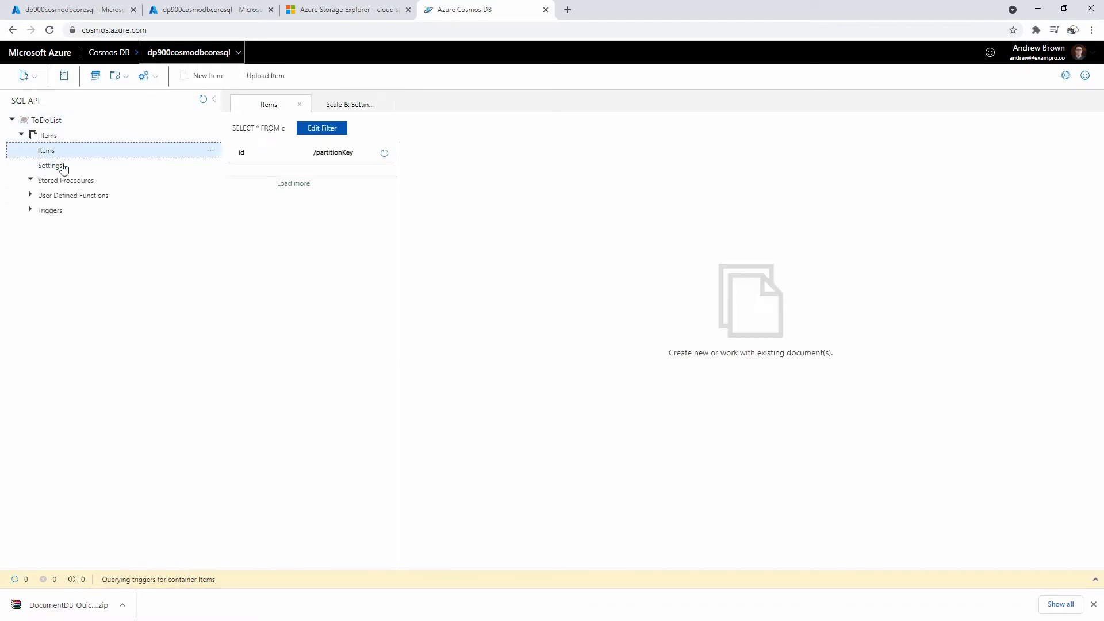
pyautogui.hotkey('alt', 'Tab')
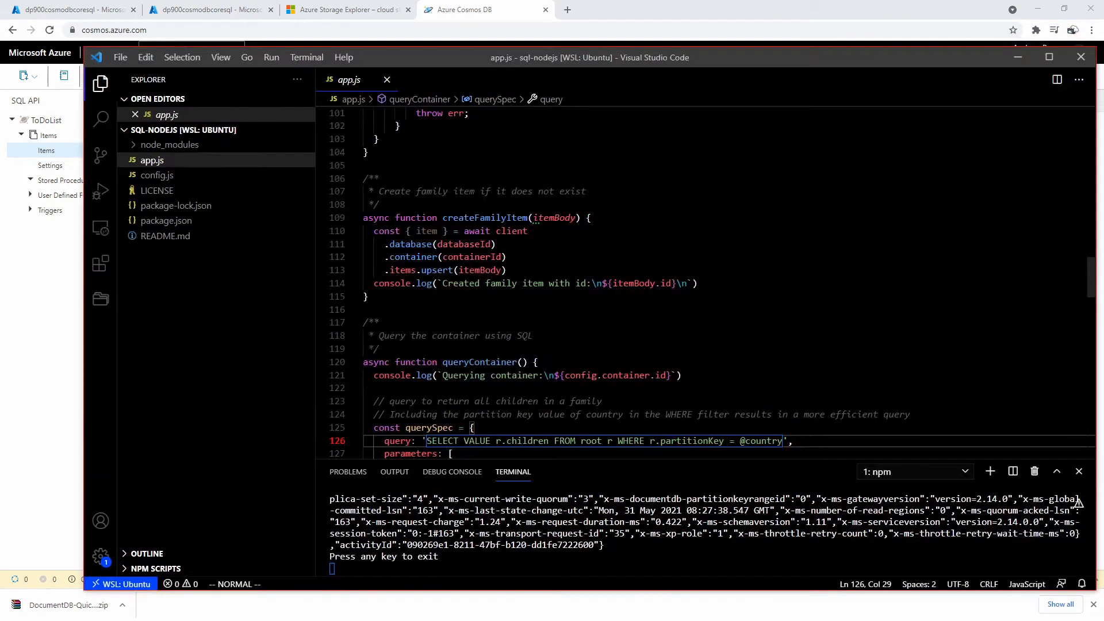
# - Read the Query returned lines and the 404 entity-not-found error in the terminal, then move VS Code aside
pyautogui.moveTo(796, 459); pyautogui.dragTo(792, 224)
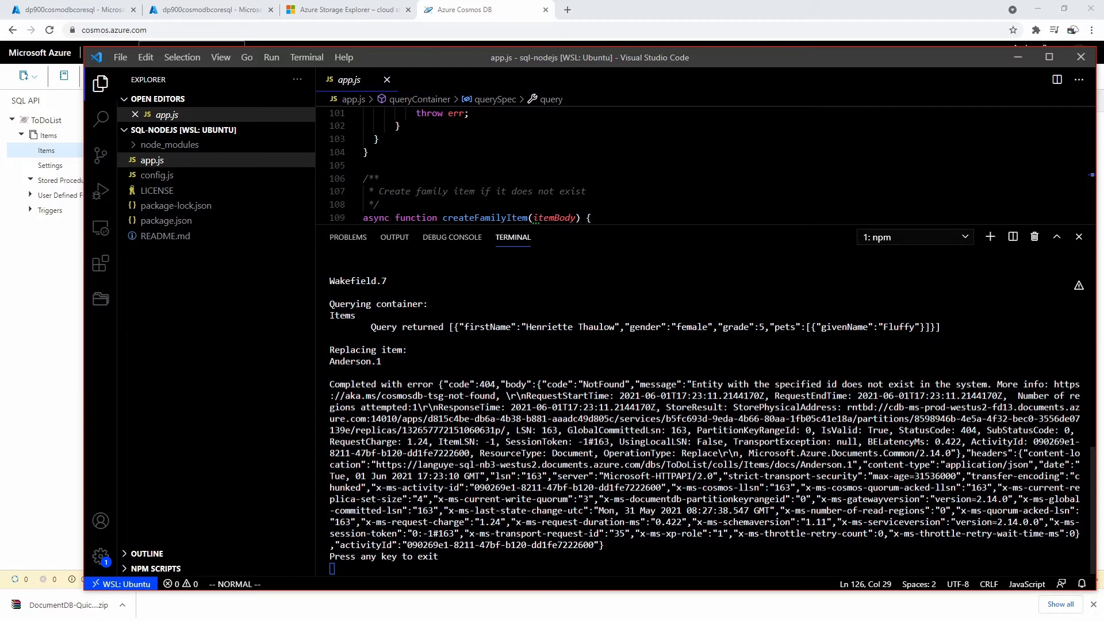
pyautogui.moveTo(454, 326); pyautogui.dragTo(779, 325)
pyautogui.scroll(3, 776, 327)
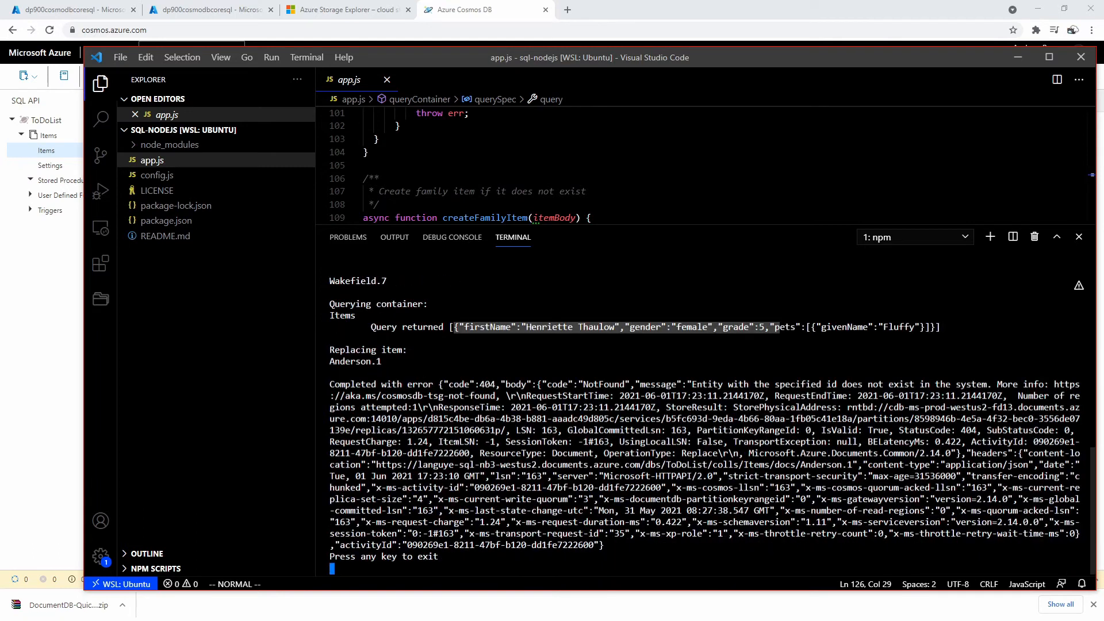
pyautogui.moveTo(387, 396); pyautogui.dragTo(579, 396)
pyautogui.click(579, 397)
pyautogui.moveTo(697, 384); pyautogui.dragTo(986, 384)
pyautogui.click(827, 396)
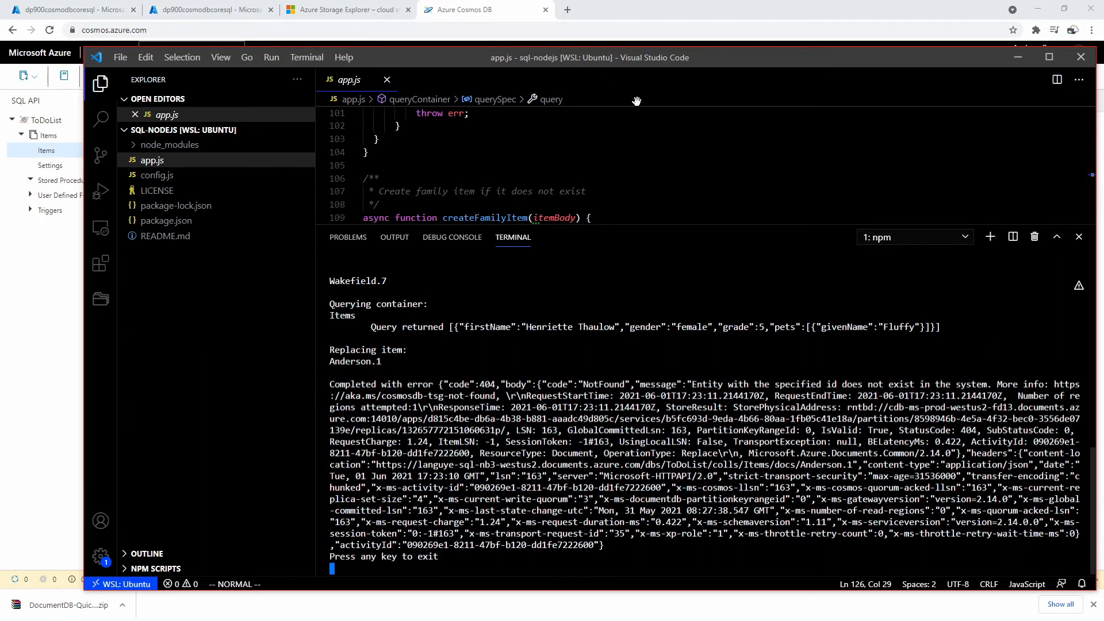
pyautogui.scroll(7, 712, 426)
pyautogui.scroll(-7, 712, 426)
pyautogui.scroll(4, 704, 414)
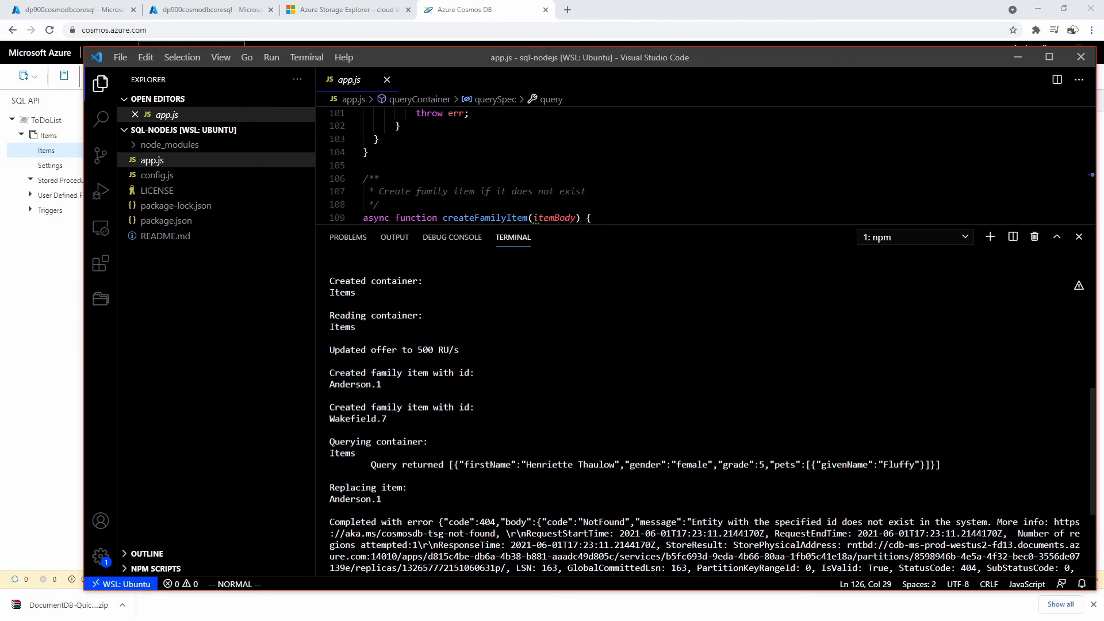
pyautogui.scroll(-4, 704, 414)
pyautogui.moveTo(587, 64); pyautogui.dragTo(1103, 27)
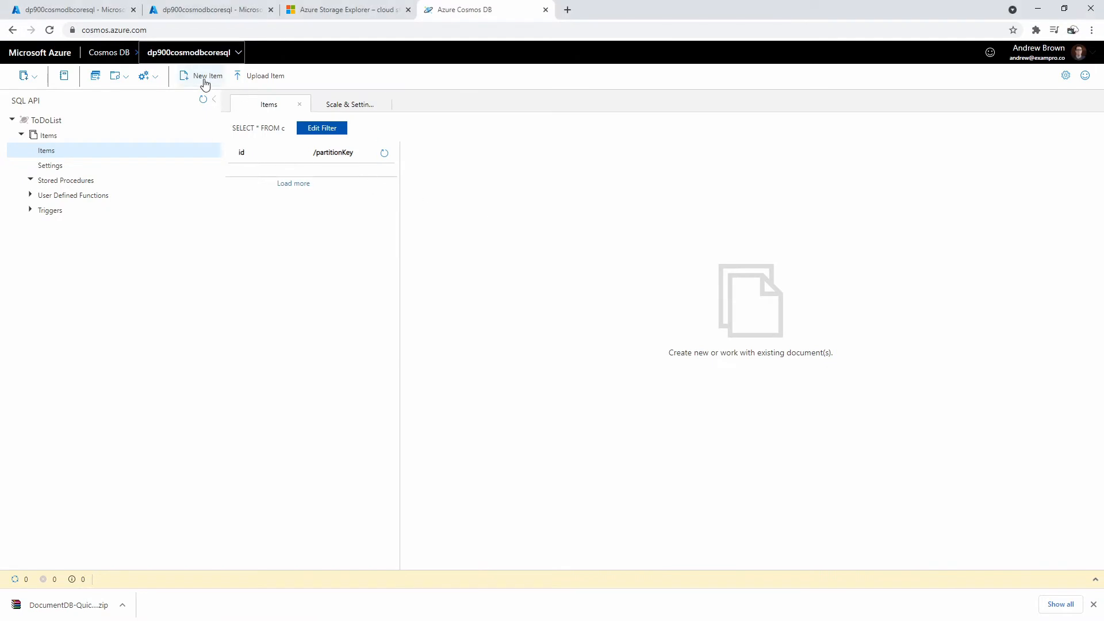
# - Create a new Items document and add an empty "partitionKey" field after the id line
pyautogui.click(344, 158)
pyautogui.click(198, 77)
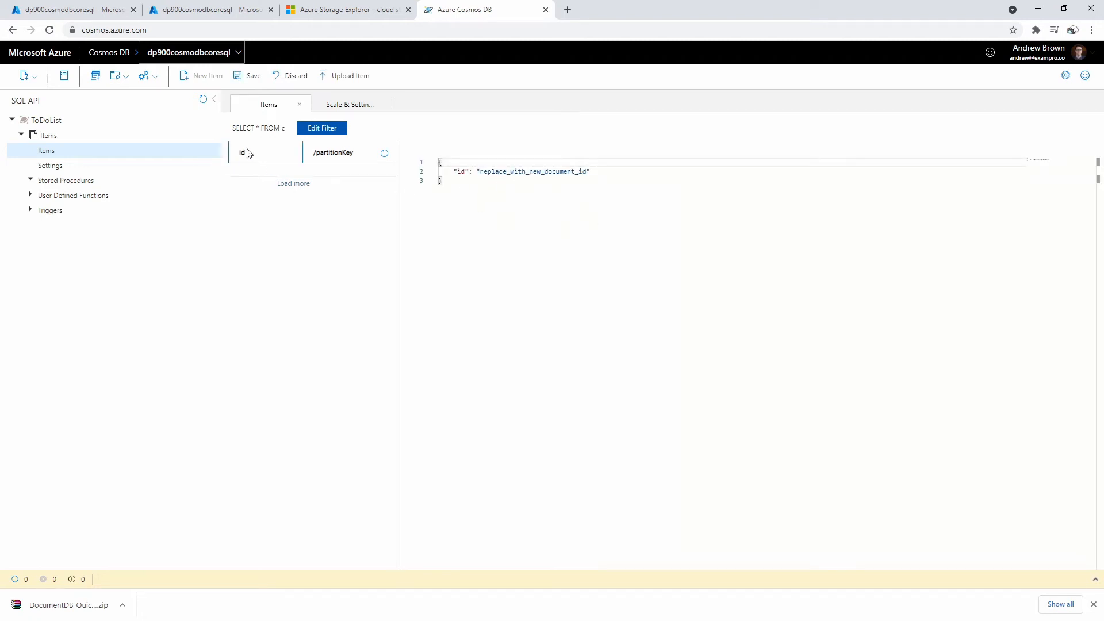
pyautogui.click(575, 171)
pyautogui.write(',')
pyautogui.press('Return')
pyautogui.write('"partitionKey')
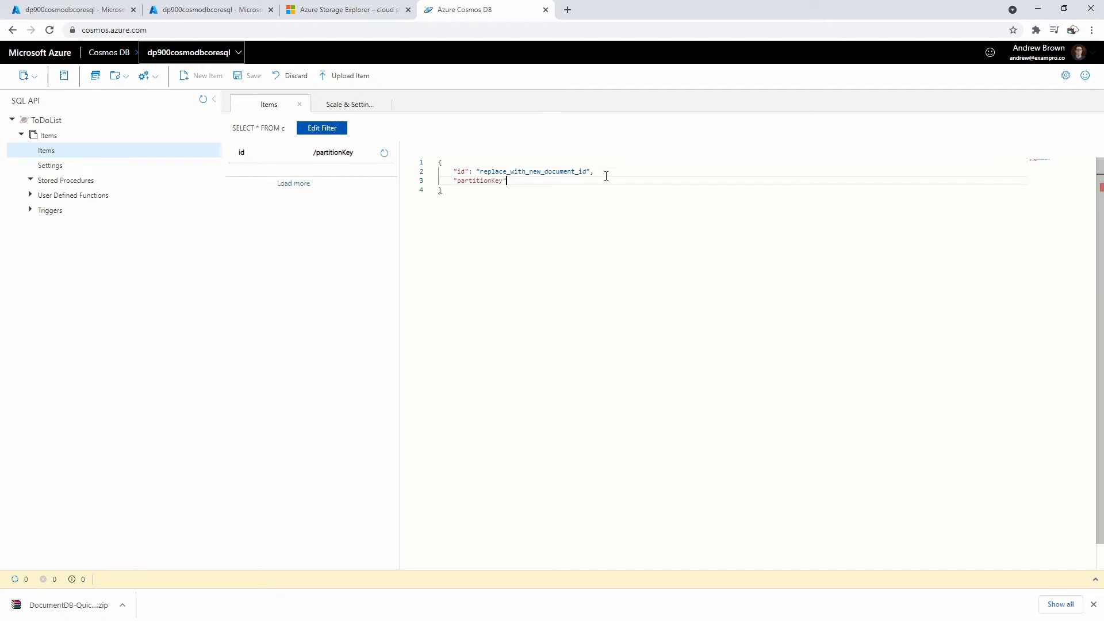
pyautogui.write('": "')
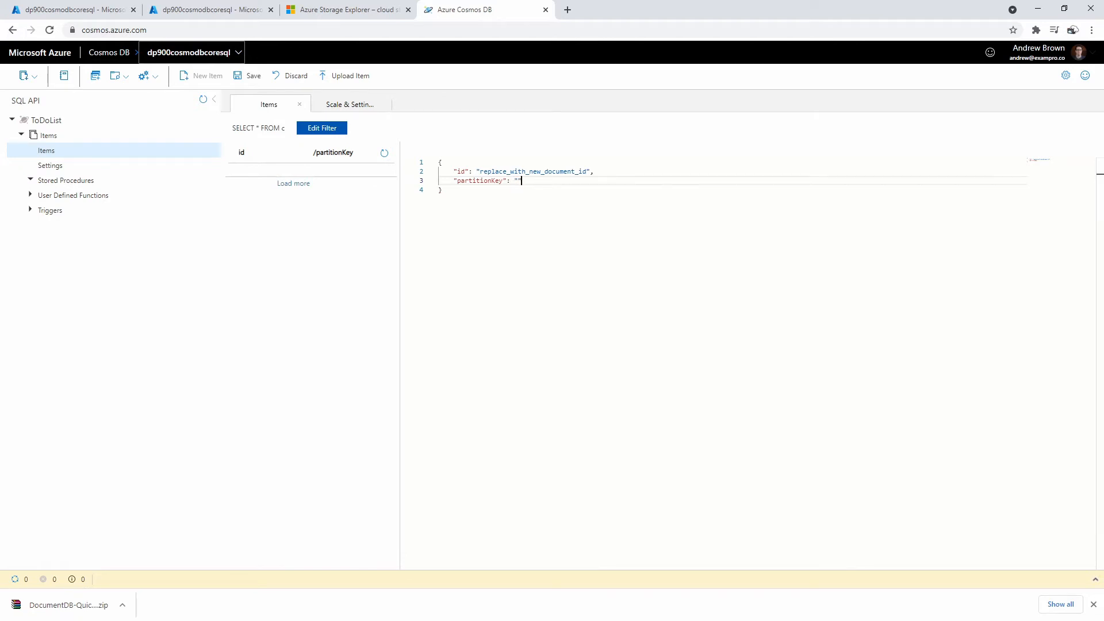
pyautogui.hotkey('alt', 'Tab')
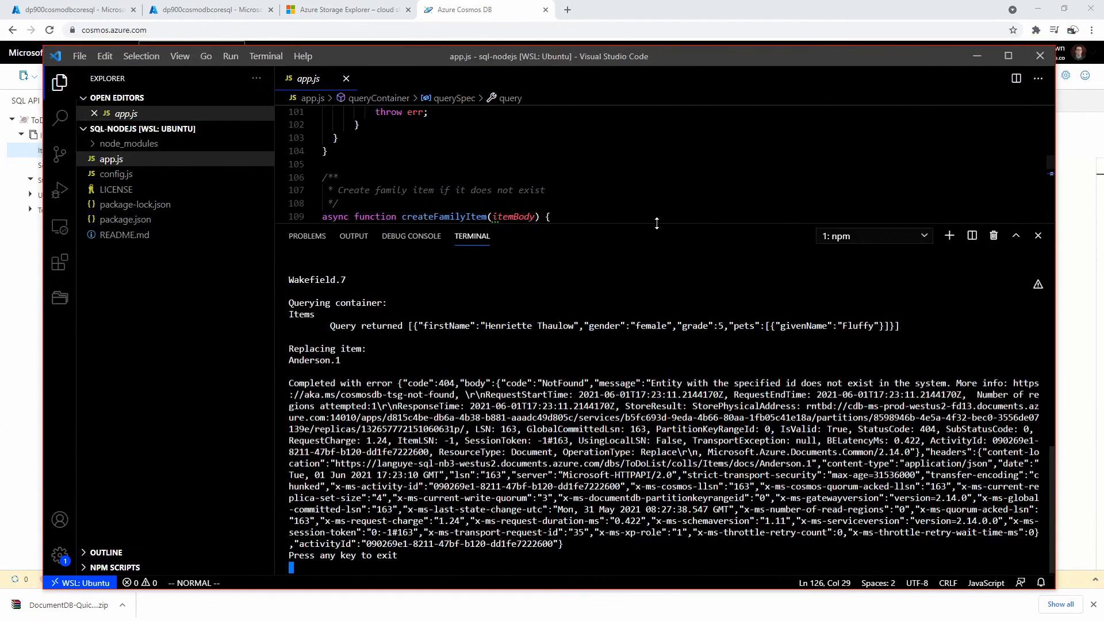
# - Review app.js createContainer and readContainer partition key code and scroll the terminal output
pyautogui.moveTo(656, 223); pyautogui.dragTo(656, 425)
pyautogui.scroll(12, 657, 259)
pyautogui.scroll(15, 657, 259)
pyautogui.scroll(3, 657, 259)
pyautogui.scroll(-10, 657, 258)
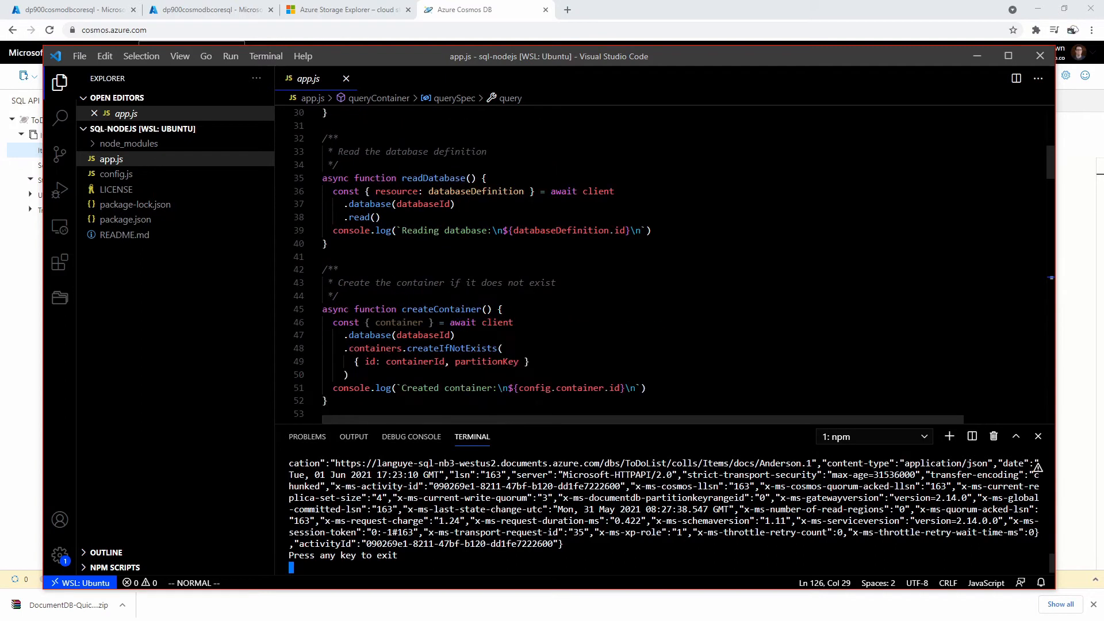
pyautogui.scroll(-9, 656, 259)
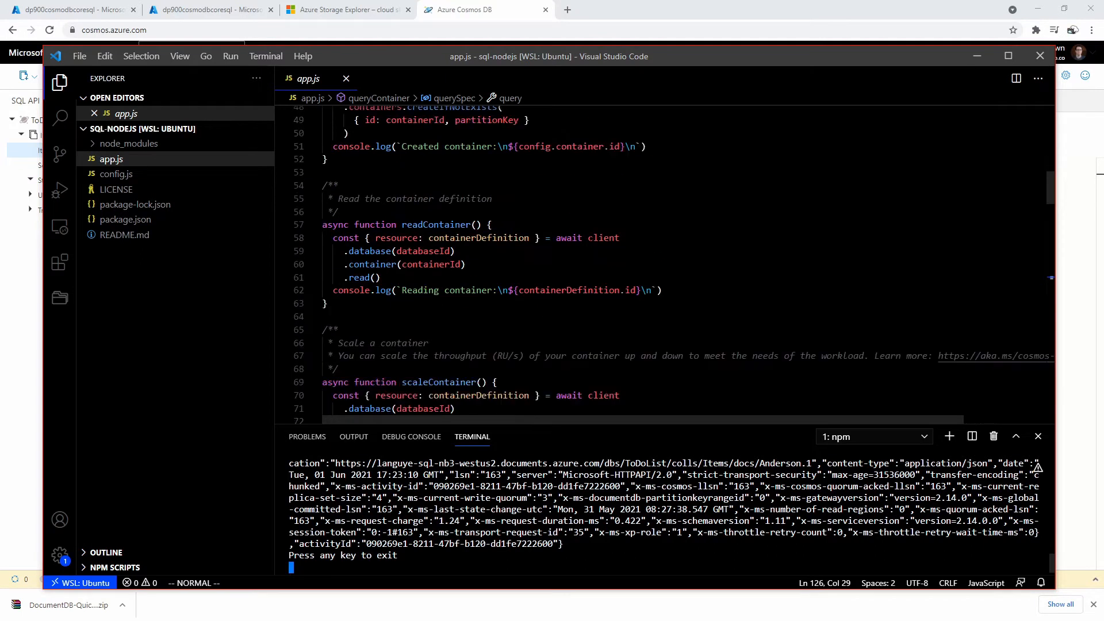
pyautogui.moveTo(597, 423); pyautogui.dragTo(598, 178)
pyautogui.scroll(6, 661, 379)
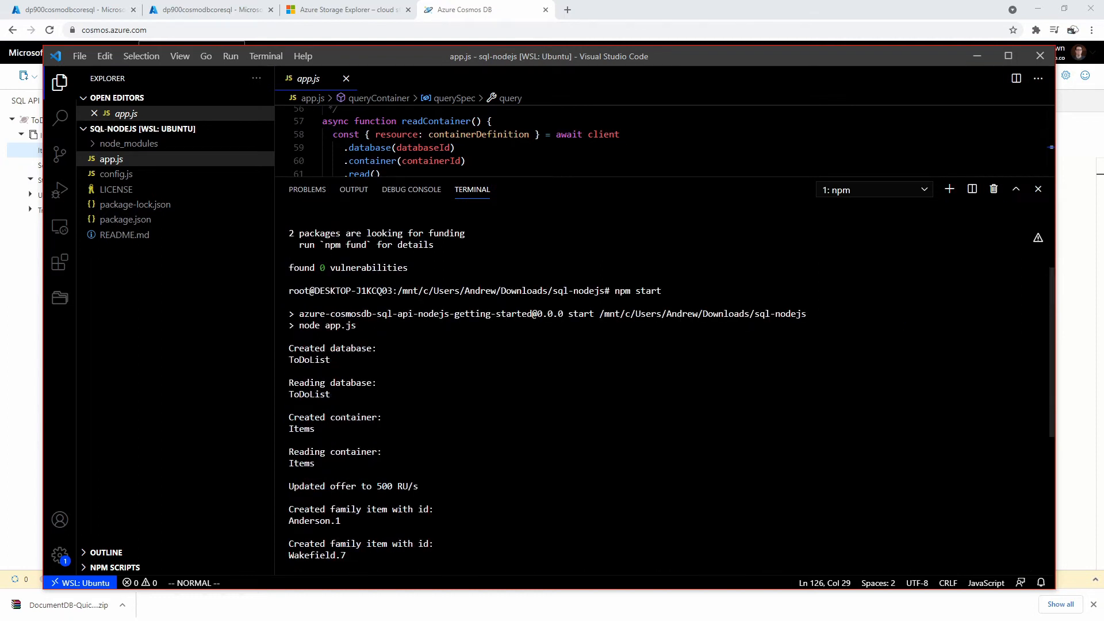
pyautogui.moveTo(610, 178); pyautogui.dragTo(596, 499)
pyautogui.scroll(-15, 661, 293)
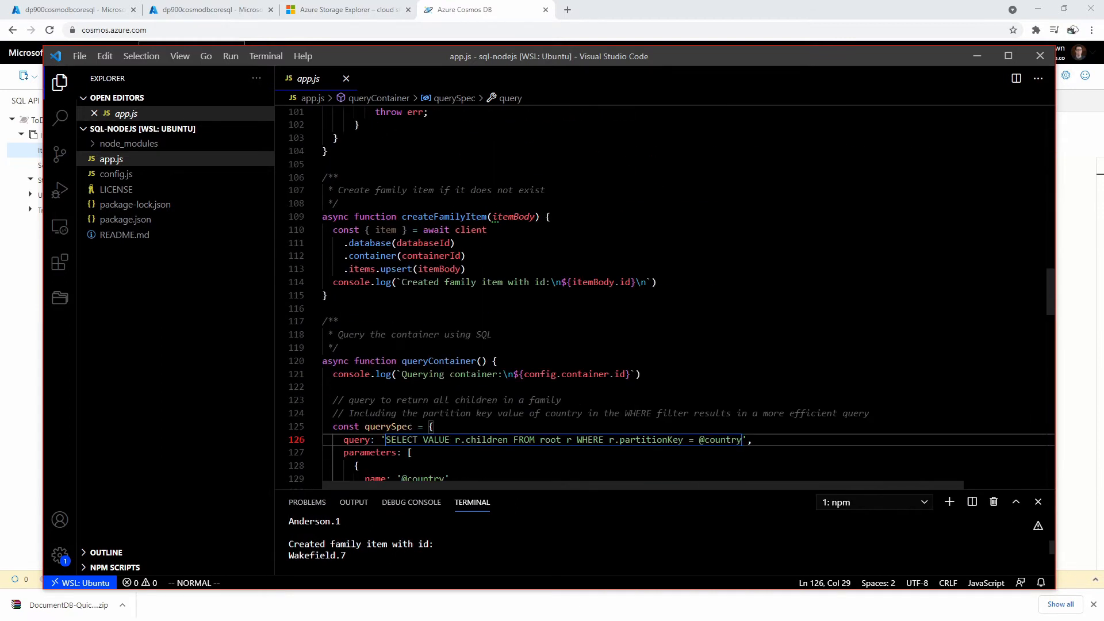
pyautogui.scroll(-4, 661, 293)
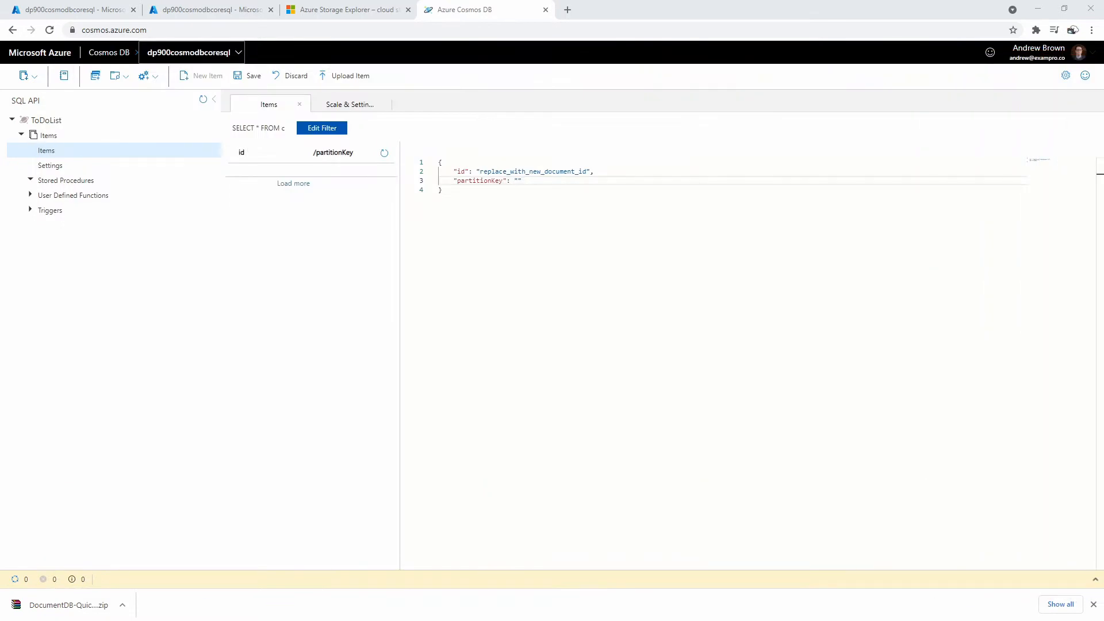
# - Fill partitionKey with USA and add a name field holding the user's name
pyautogui.click(515, 181)
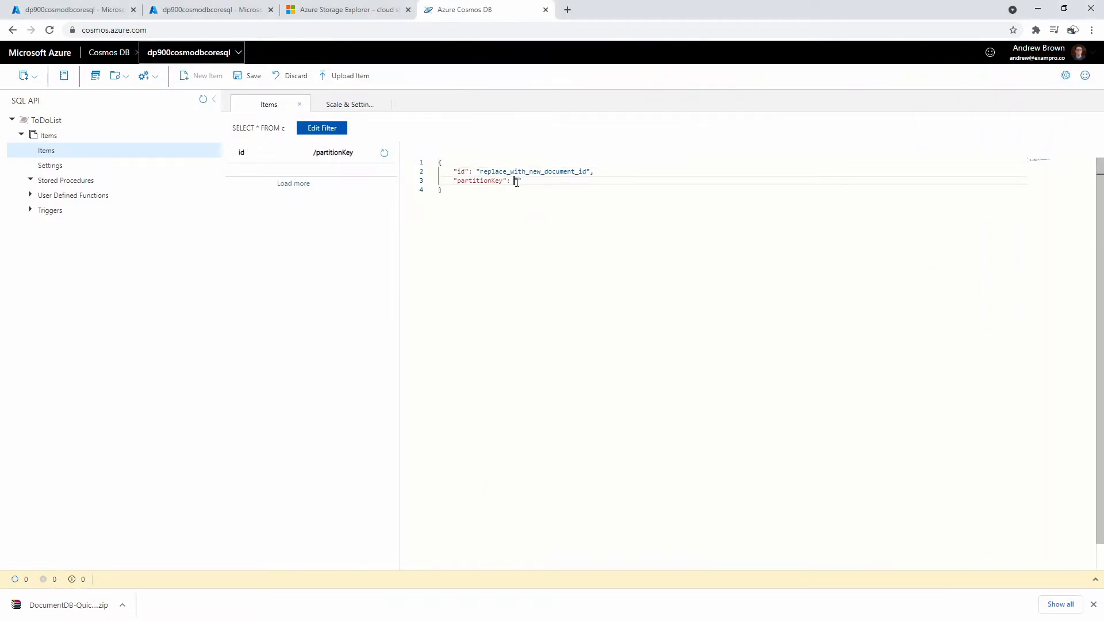
pyautogui.write('USA",')
pyautogui.press('Return')
pyautogui.write('"namew')
pyautogui.write('": "Andrew')
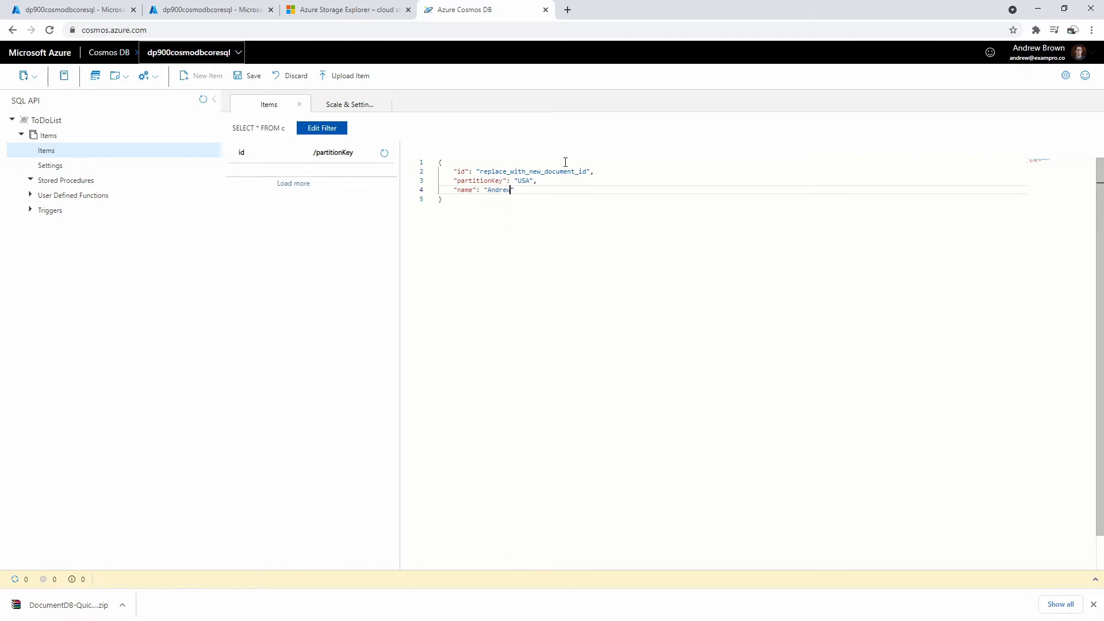
pyautogui.press('Up')
pyautogui.press('Down')
# - Copy the document JSON and change the placeholder id to 1
pyautogui.hotkey('ctrl', 'a')
pyautogui.press('Right')
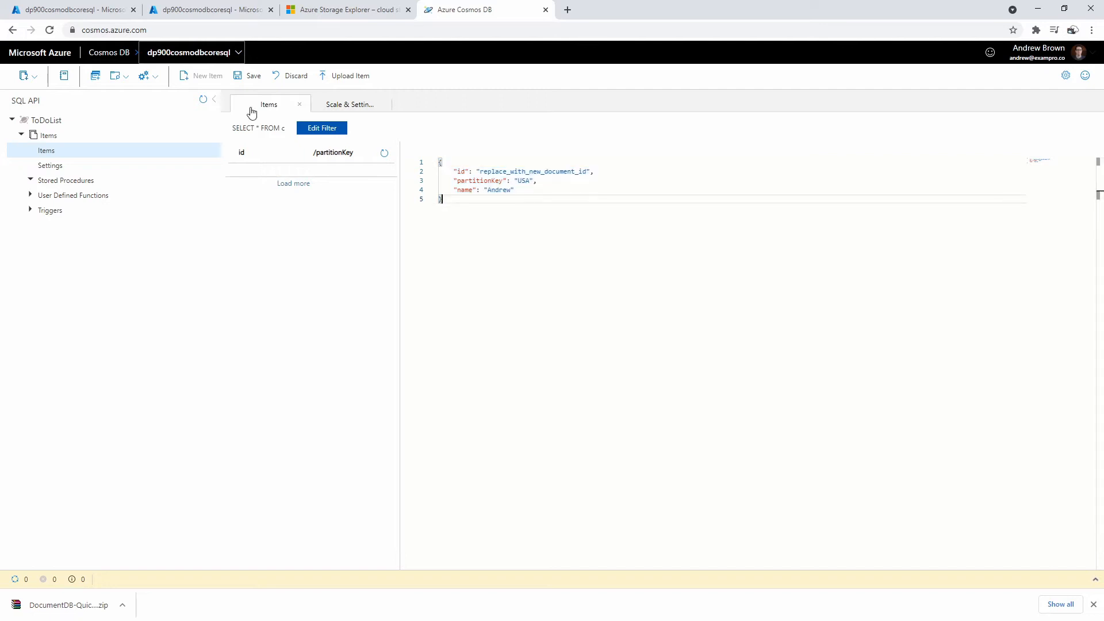
pyautogui.hotkey('ctrl', 'a')
pyautogui.press('BackSpace')
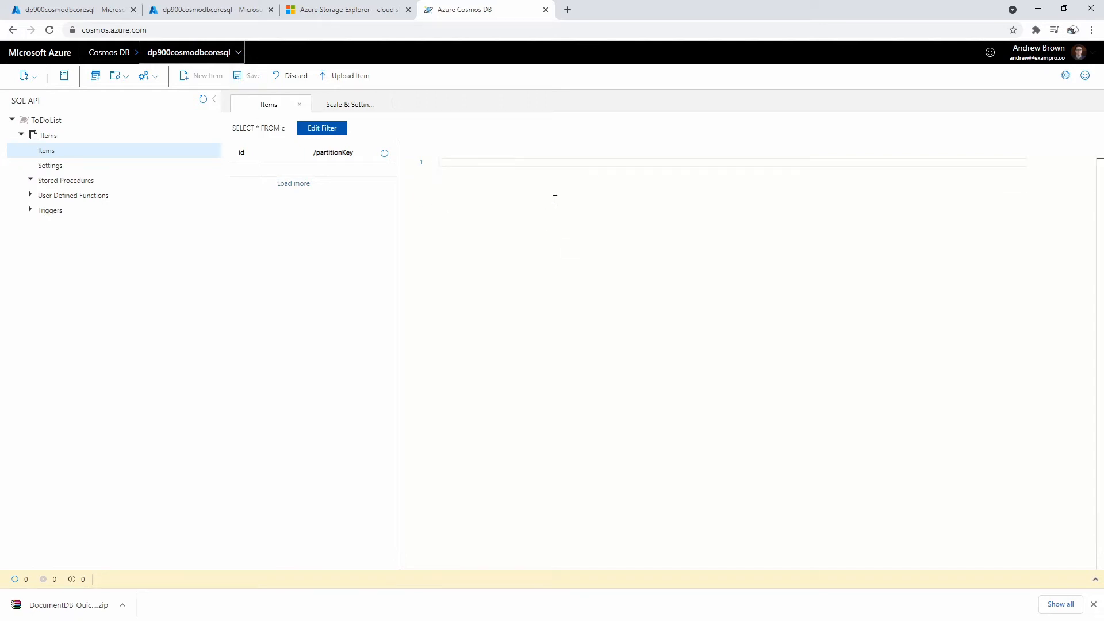
pyautogui.hotkey('ctrl', 'z')
pyautogui.doubleClick(534, 171)
pyautogui.write('1')
pyautogui.click(515, 237)
pyautogui.hotkey('ctrl', 'a')
pyautogui.click(492, 219)
# - Save the item, inspect its _ts, _rid, _self and _etag system fields, and begin another item
pyautogui.click(248, 76)
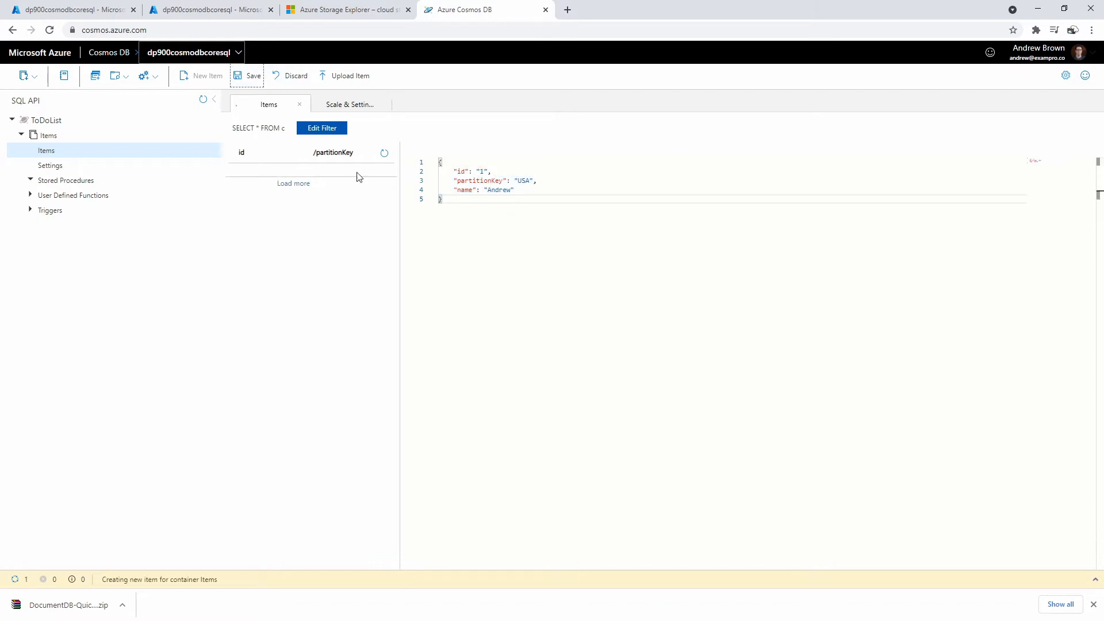
pyautogui.click(493, 260)
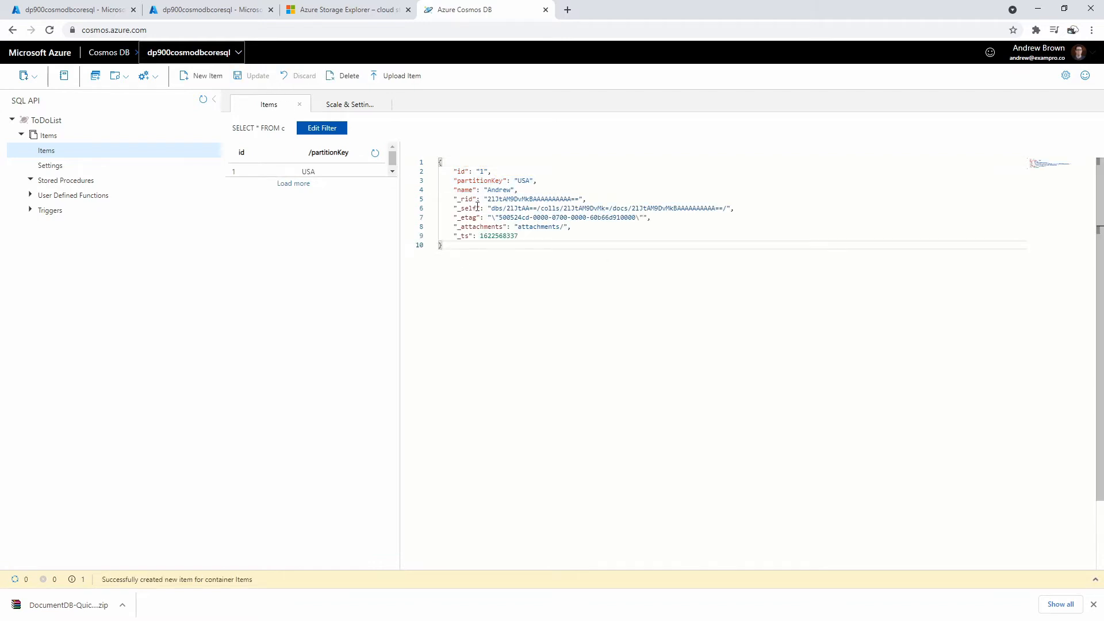
pyautogui.moveTo(458, 236); pyautogui.dragTo(503, 238)
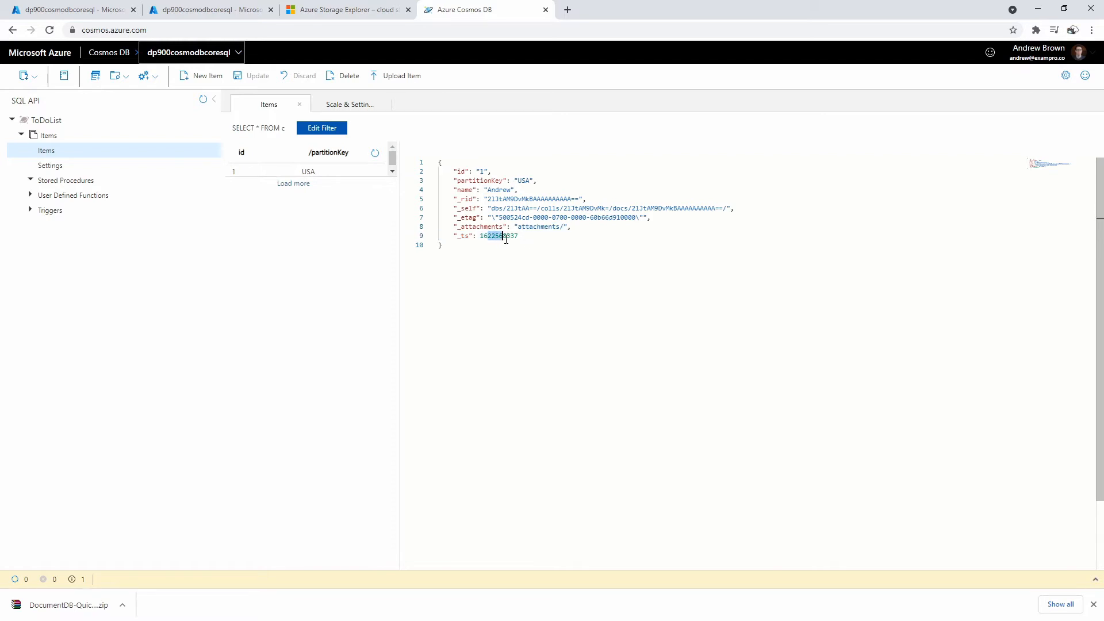
pyautogui.click(517, 278)
pyautogui.click(298, 174)
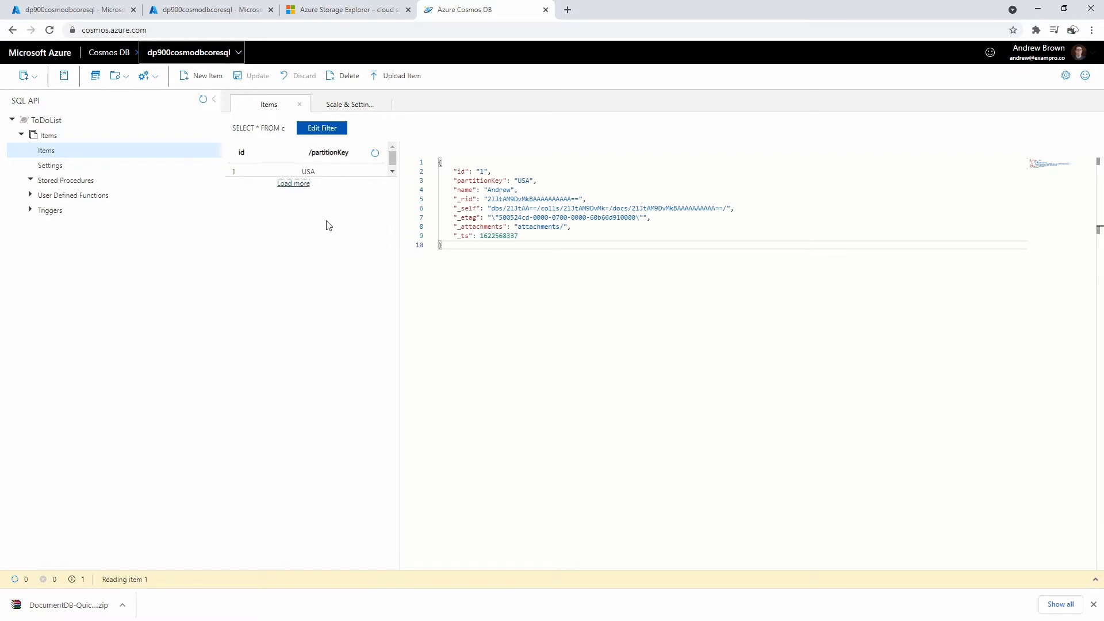
pyautogui.click(529, 200)
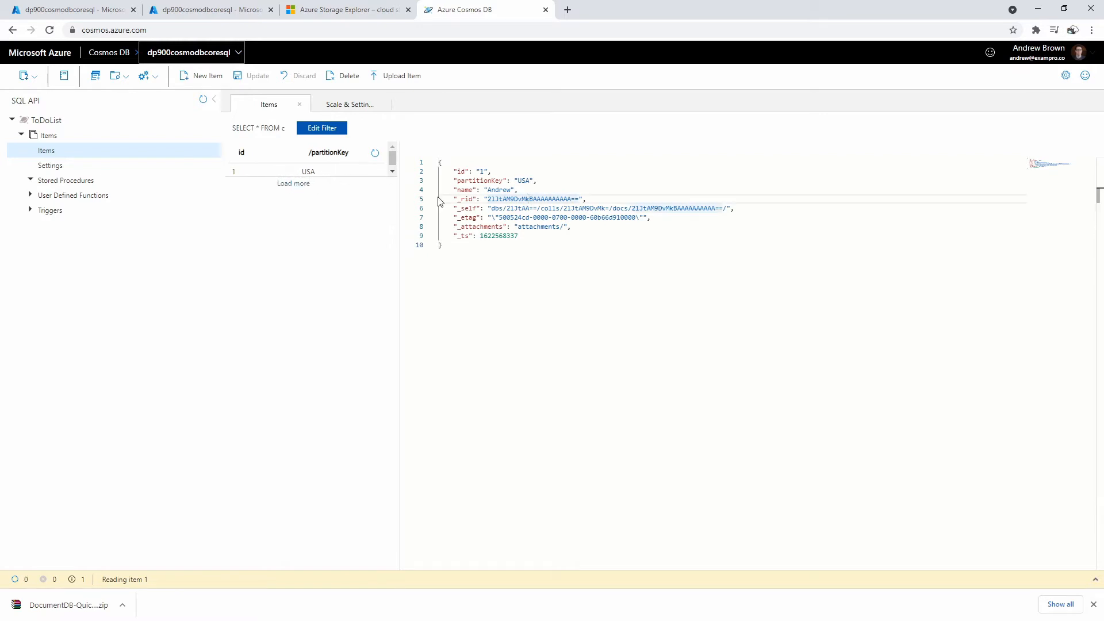
pyautogui.click(489, 208)
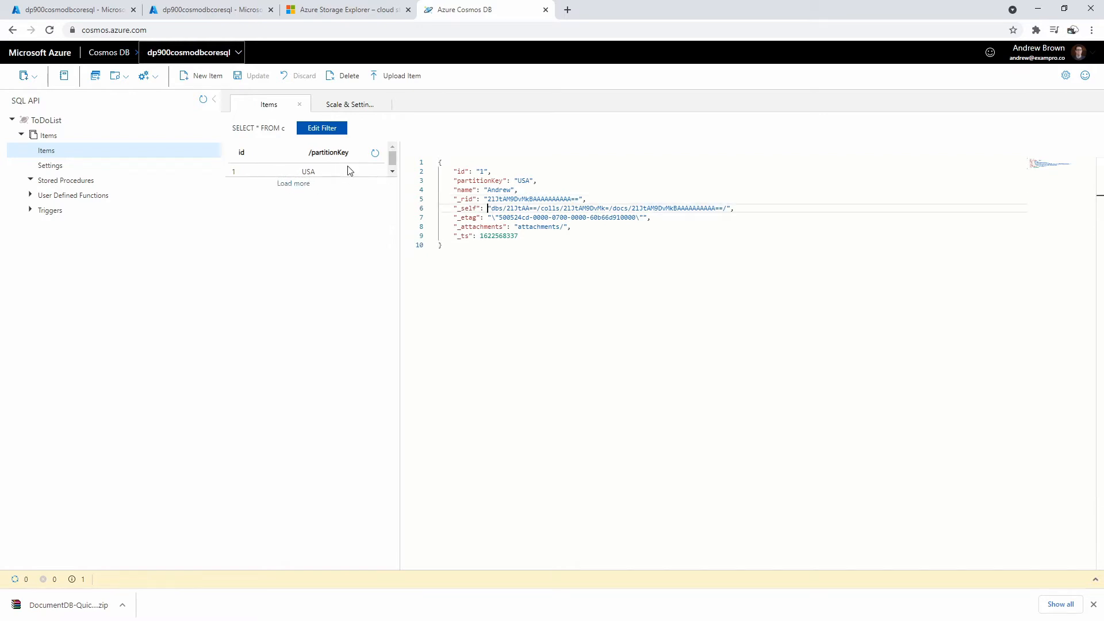
pyautogui.click(521, 217)
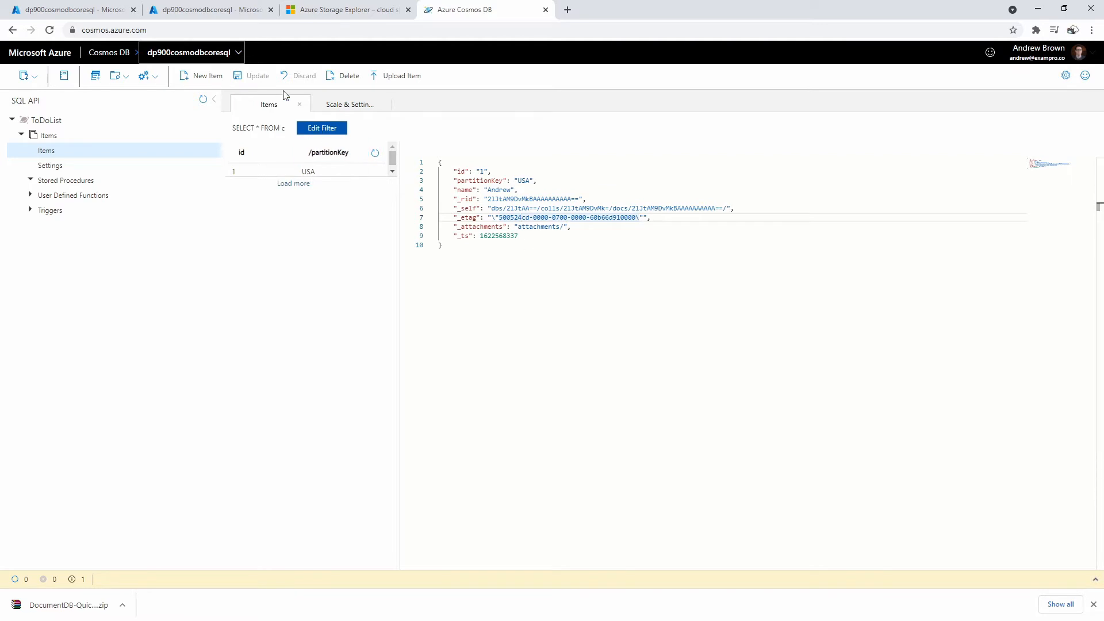
pyautogui.moveTo(518, 190); pyautogui.dragTo(433, 176)
pyautogui.hotkey('ctrl', 'c')
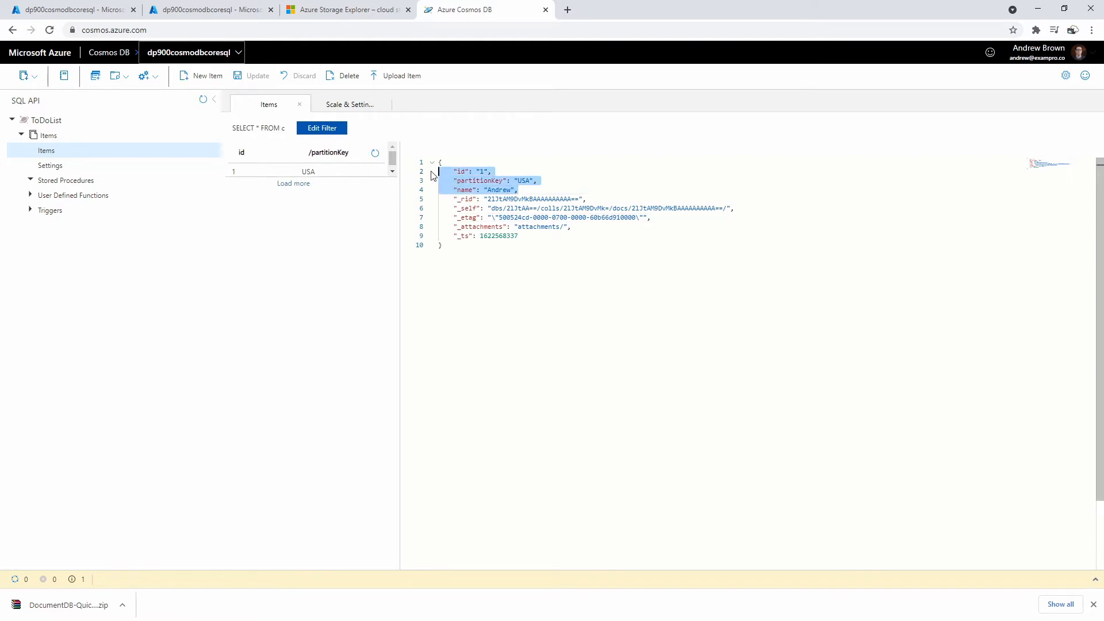
pyautogui.click(584, 207)
pyautogui.click(201, 76)
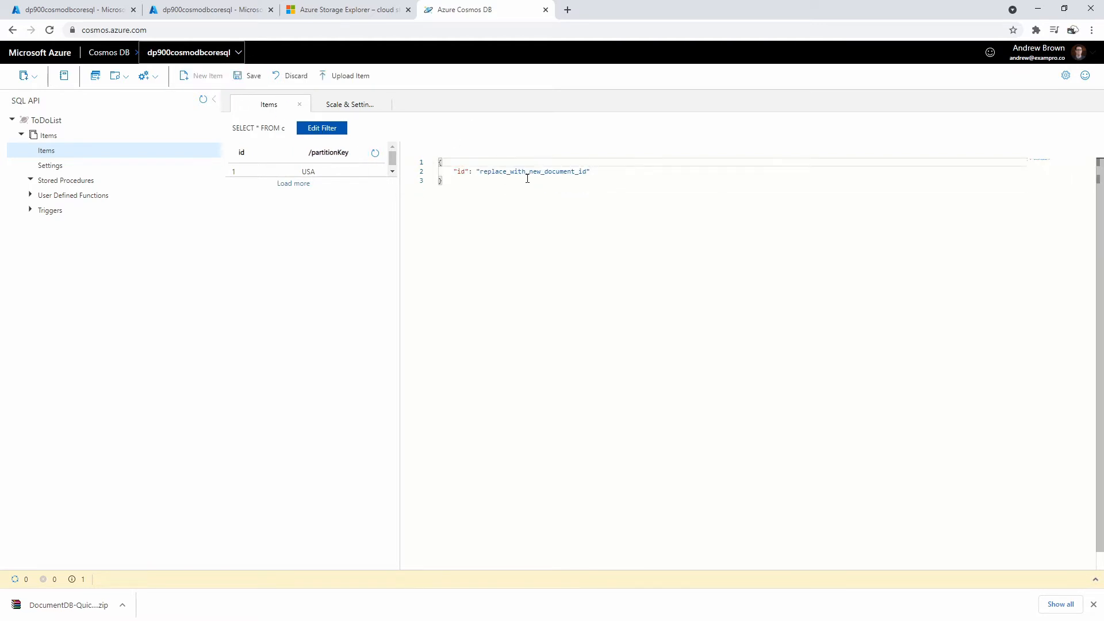
# - Create and save an item with id 1, partition key Canada and a new name value
pyautogui.moveTo(610, 172); pyautogui.dragTo(426, 173)
pyautogui.hotkey('ctrl', 'v')
pyautogui.doubleClick(523, 181)
pyautogui.write('Ca')
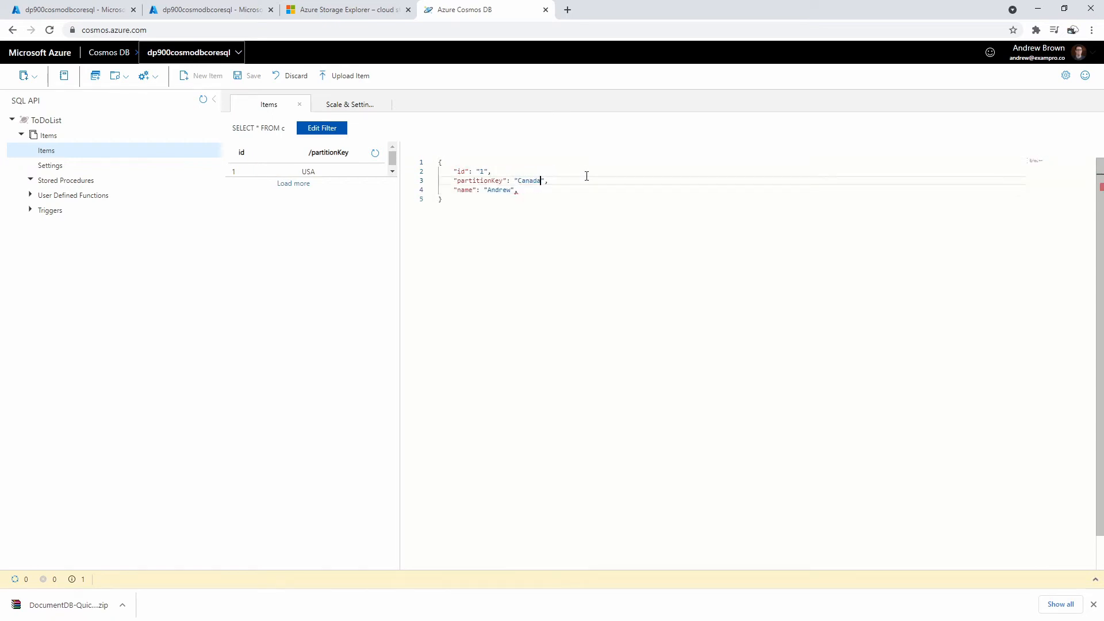
pyautogui.doubleClick(491, 190)
pyautogui.write('Bayko')
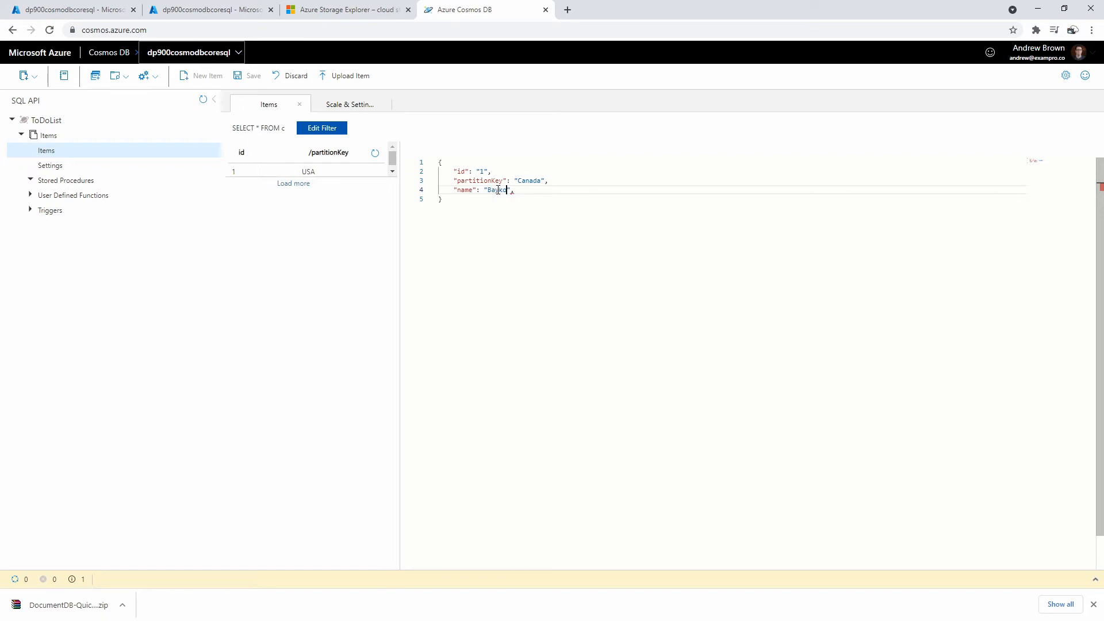
pyautogui.press('Delete')
pyautogui.click(576, 235)
pyautogui.hotkey('ctrl', 'a')
pyautogui.hotkey('ctrl', 'c')
pyautogui.click(532, 236)
pyautogui.click(254, 81)
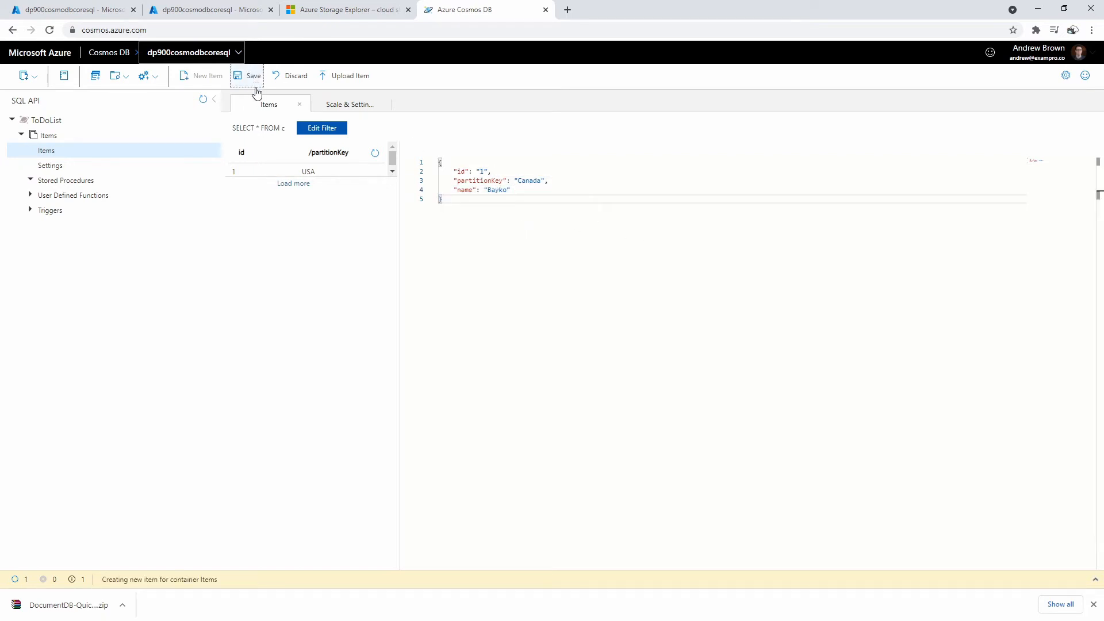
# - Start another item from the copied fields with id 2 and partition key Brazil
pyautogui.click(201, 75)
pyautogui.hotkey('ctrl', 'a')
pyautogui.hotkey('ctrl', 'v')
pyautogui.doubleClick(483, 172)
pyautogui.write('2')
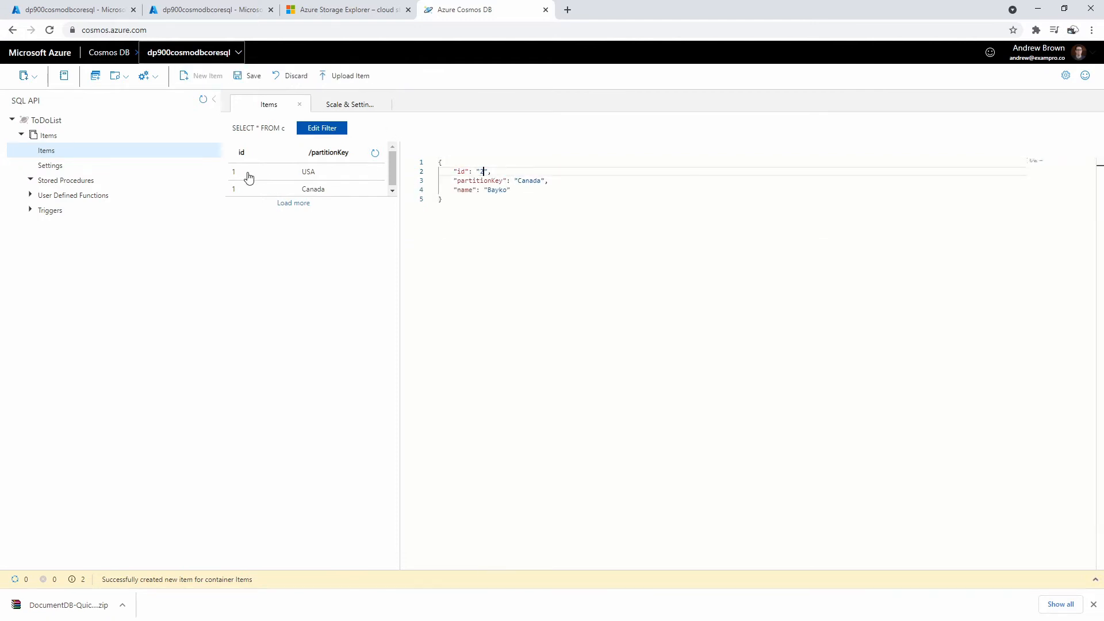
pyautogui.click(535, 224)
pyautogui.click(534, 180)
pyautogui.doubleClick(533, 180)
pyautogui.write('Bra')
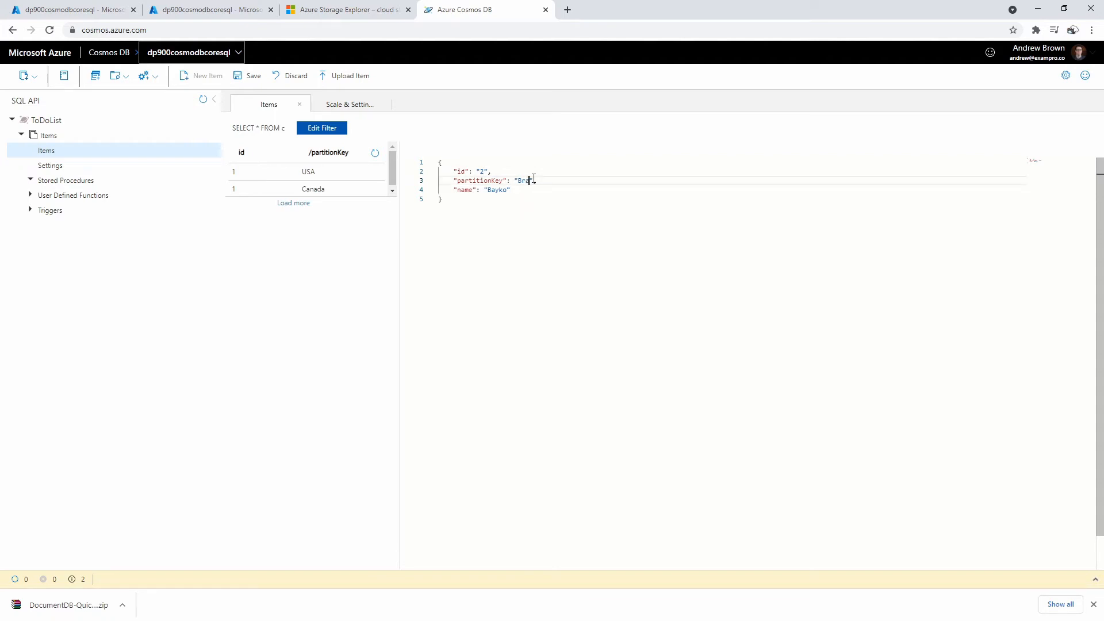
pyautogui.write('zil",')
# - Change the Brazil item's name value, save it, and begin a new stored procedure
pyautogui.doubleClick(494, 190)
pyautogui.write('Boger')
pyautogui.click(522, 196)
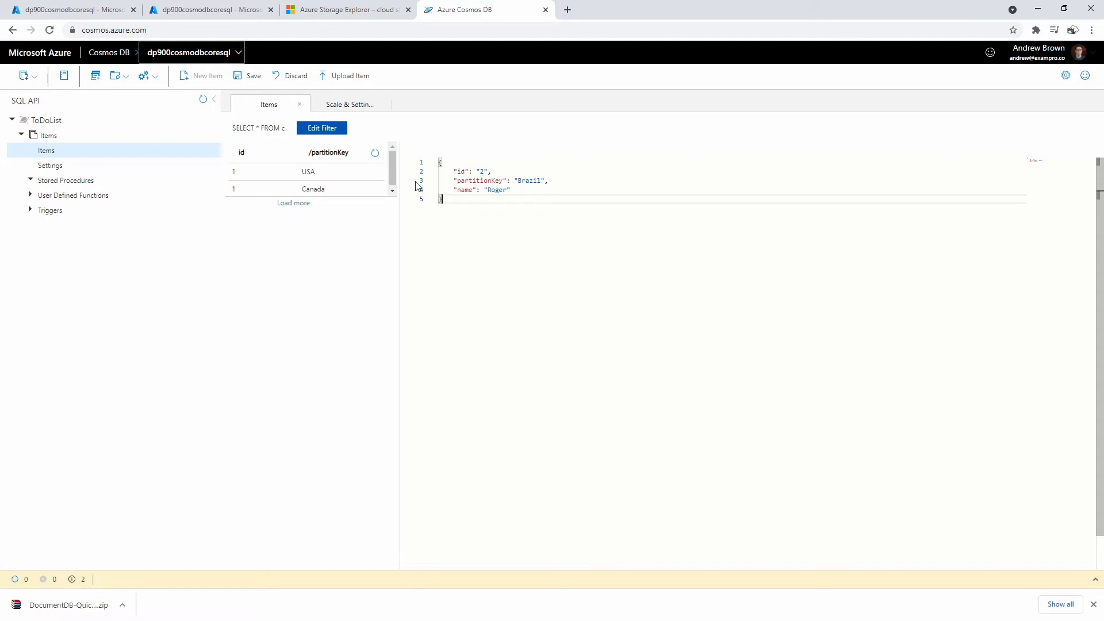
pyautogui.click(248, 76)
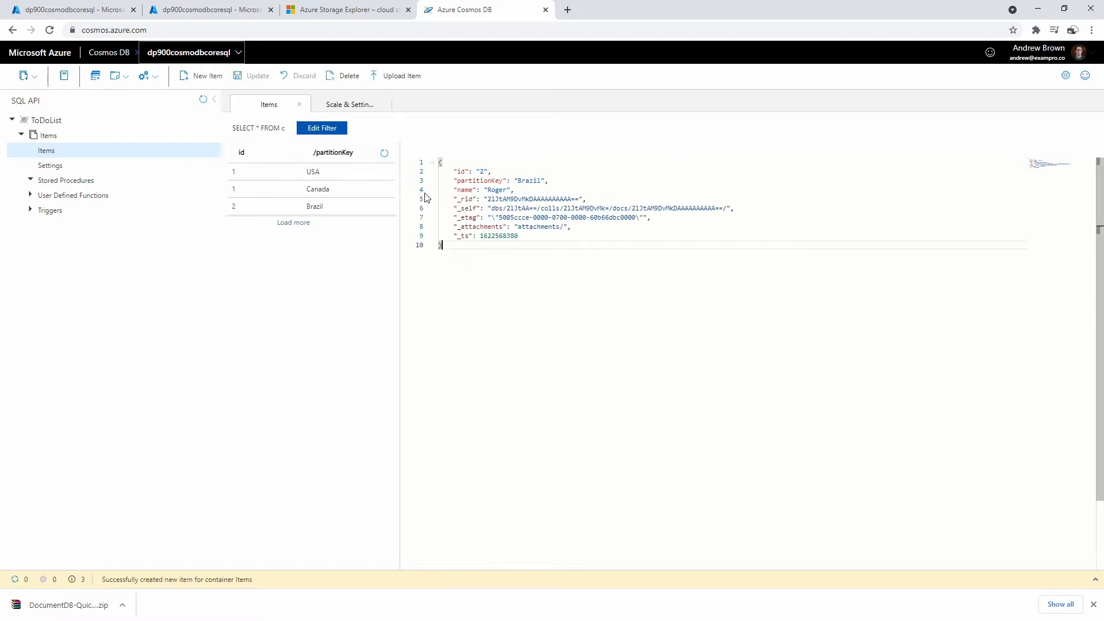
pyautogui.moveTo(399, 165); pyautogui.dragTo(490, 242)
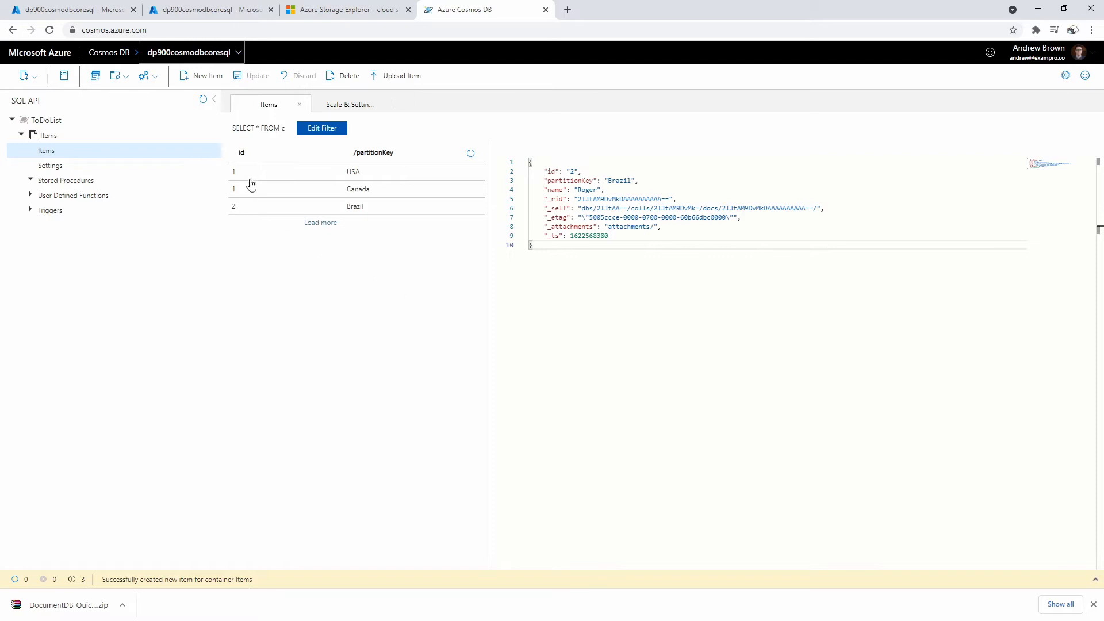
pyautogui.click(150, 82)
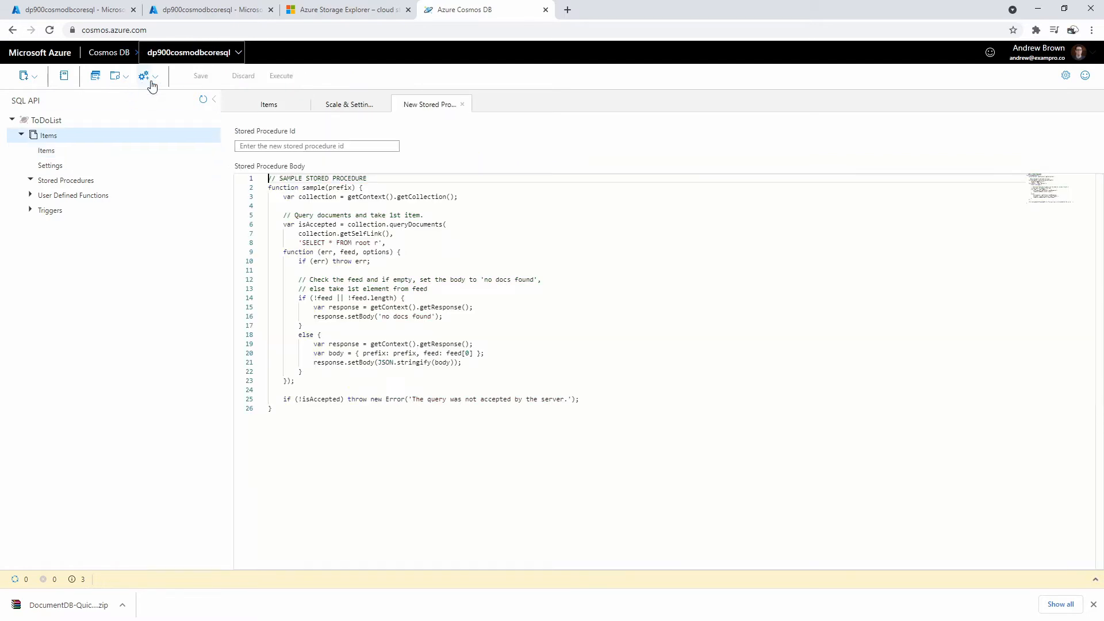
# - Close the New Stored Procedure and Scale & Settings tabs, leaving Items with Edit Filter open
pyautogui.click(462, 104)
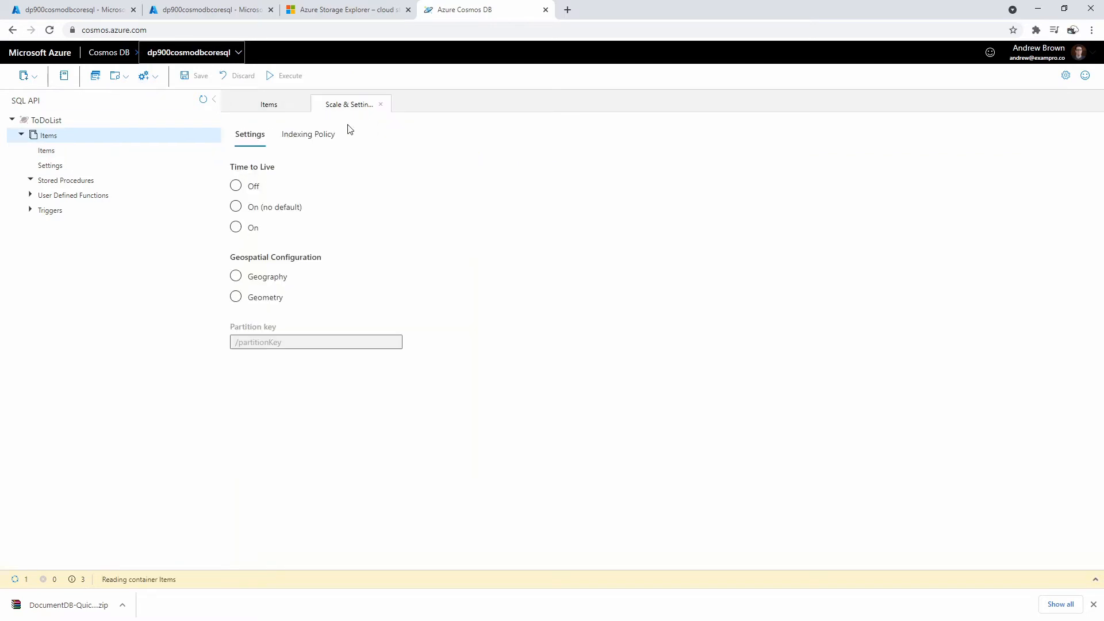
pyautogui.click(283, 109)
pyautogui.click(381, 105)
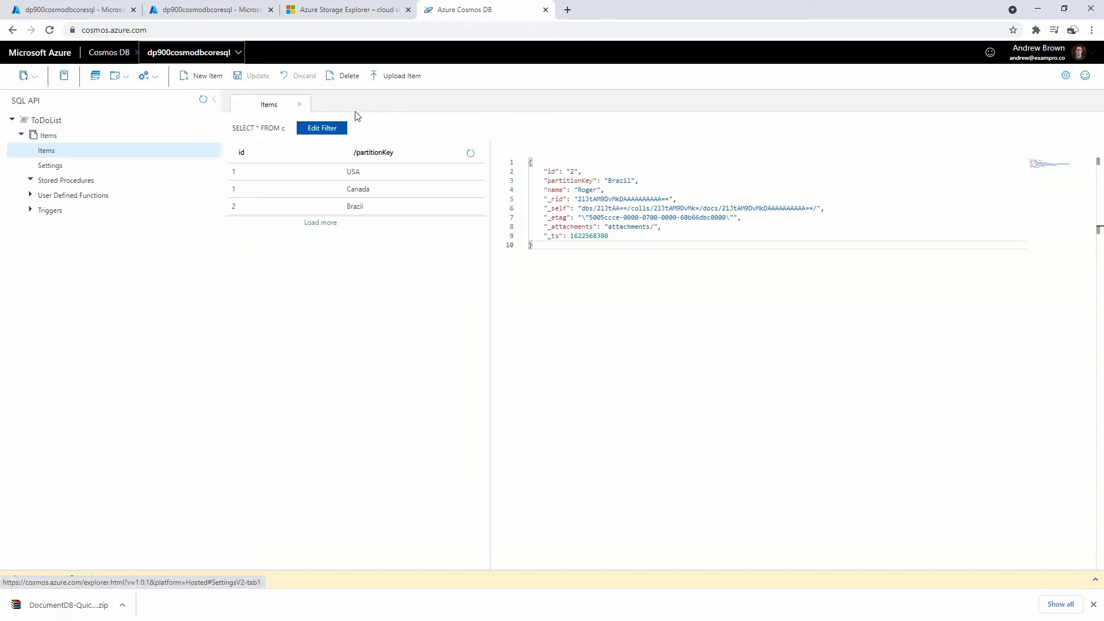
pyautogui.click(321, 128)
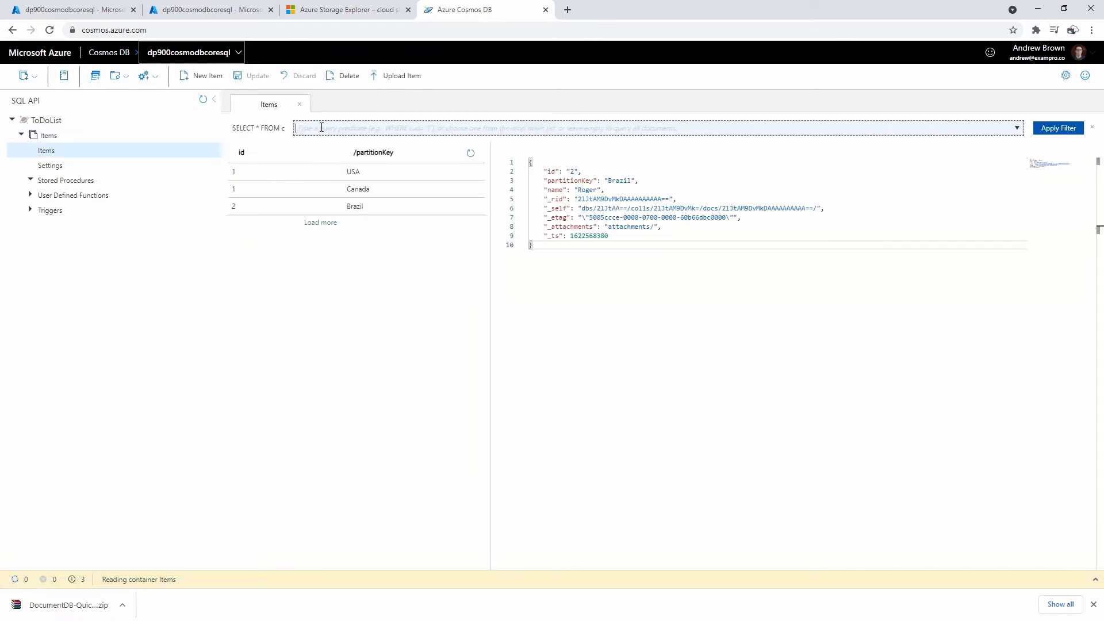
pyautogui.click(358, 161)
pyautogui.click(358, 130)
pyautogui.click(266, 132)
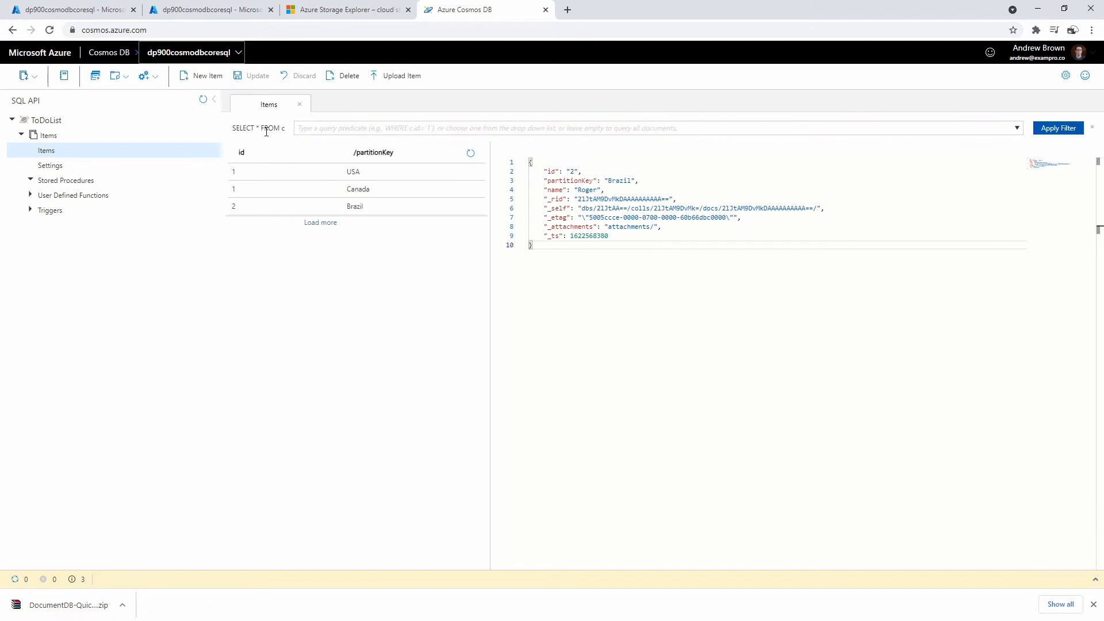
# - Open a new SQL query, Query 1, and run SELECT * FROM c to list all items
pyautogui.click(95, 77)
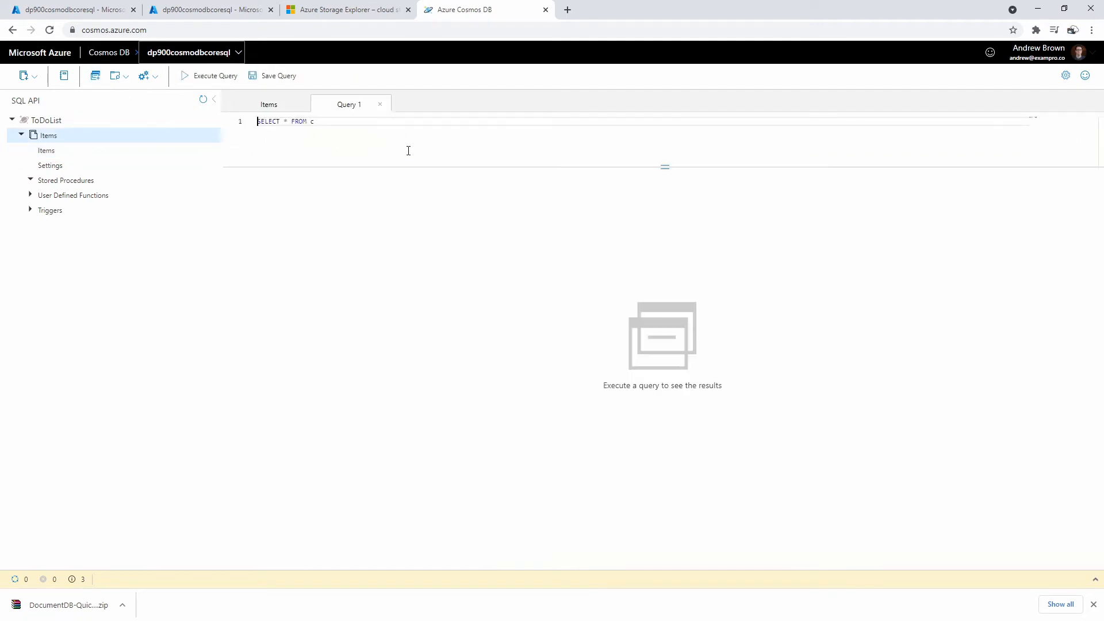
pyautogui.click(278, 107)
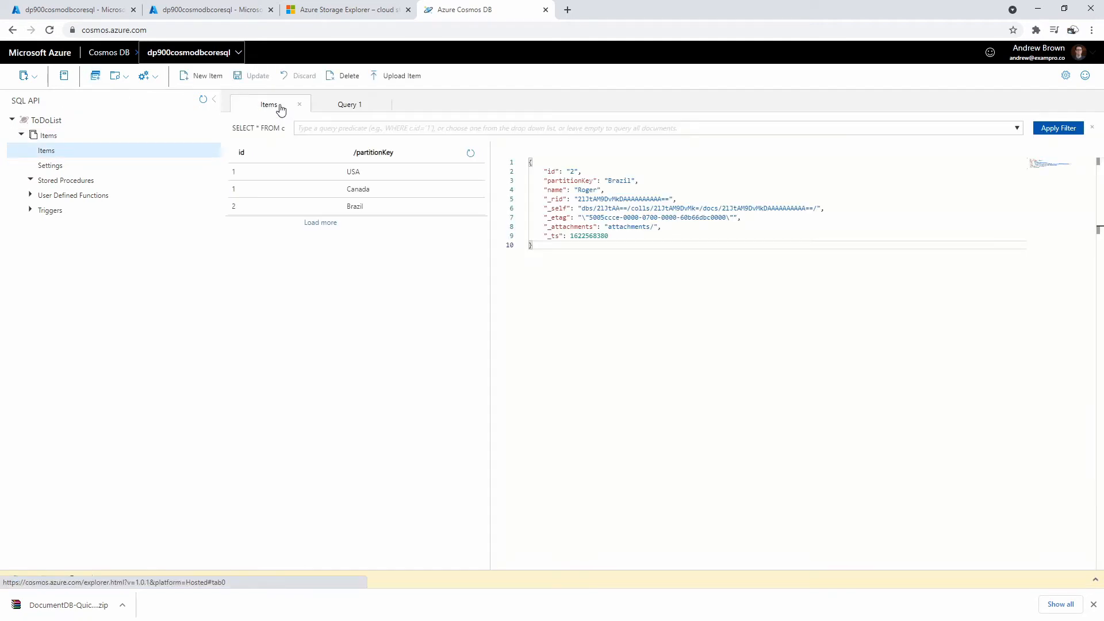
pyautogui.click(347, 104)
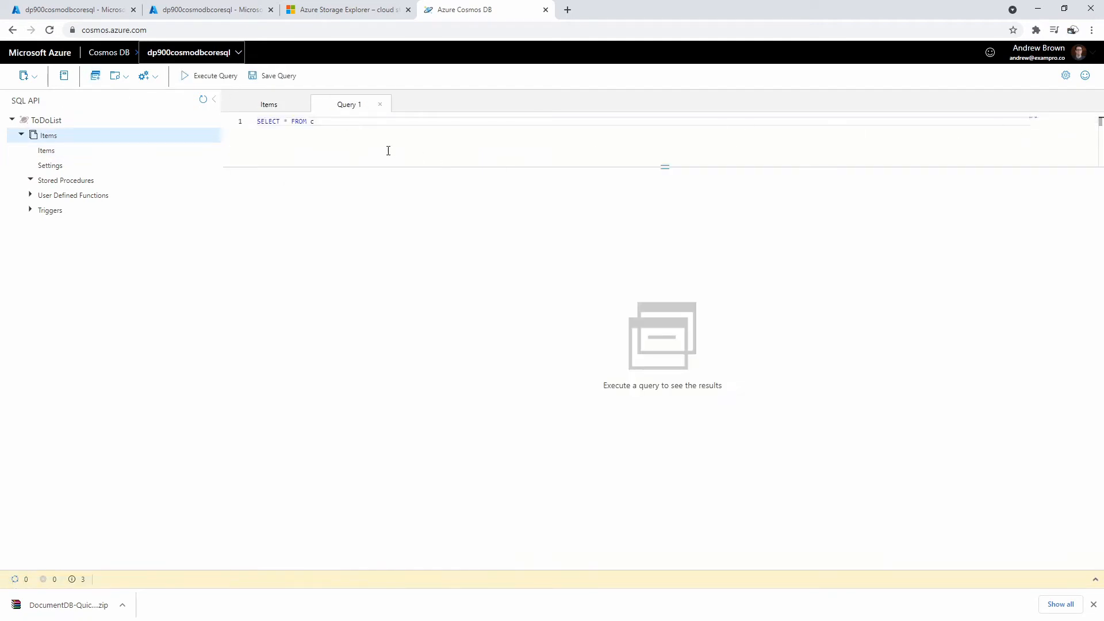
pyautogui.click(206, 77)
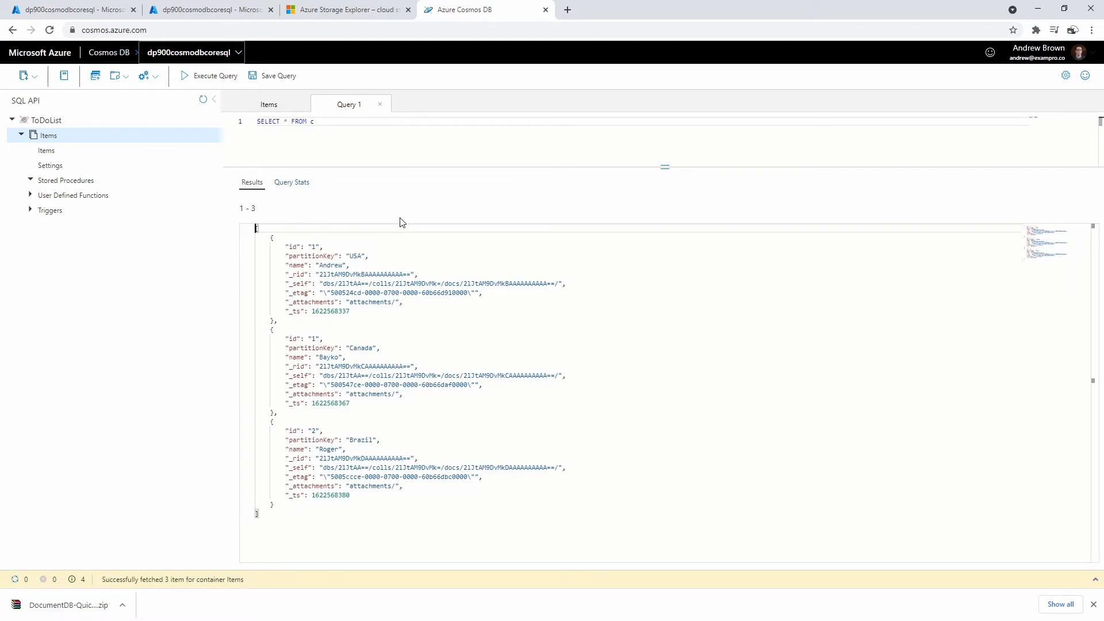
# - Add WHERE c.name = "Andrew" on a second line and rerun Query 1
pyautogui.click(327, 130)
pyautogui.press('Return')
pyautogui.write('WHERE name = "Andrew')
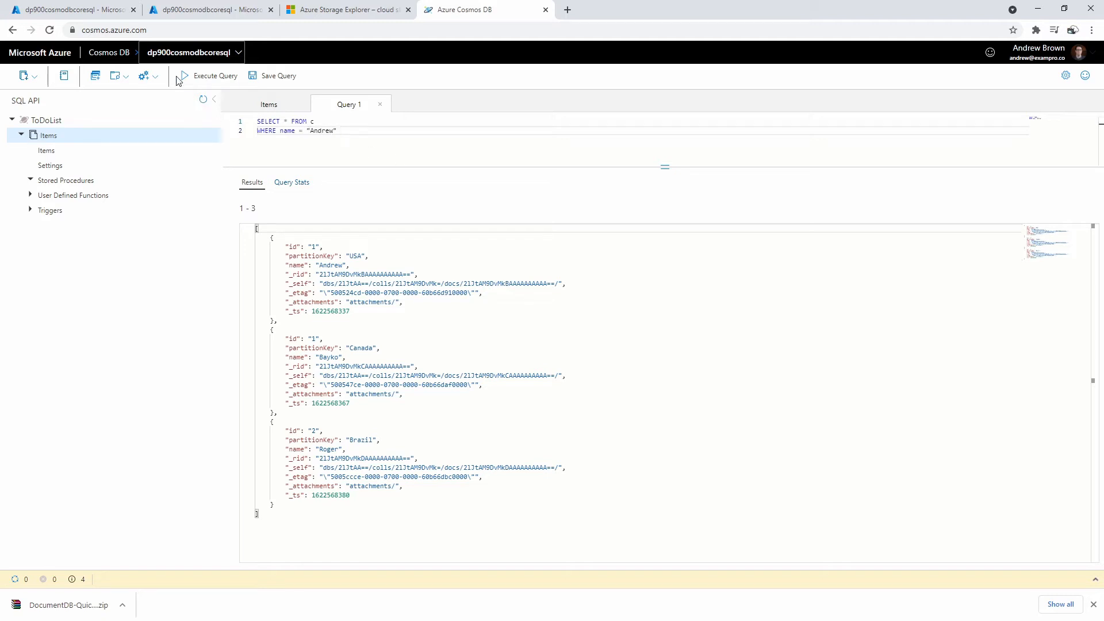
pyautogui.click(204, 78)
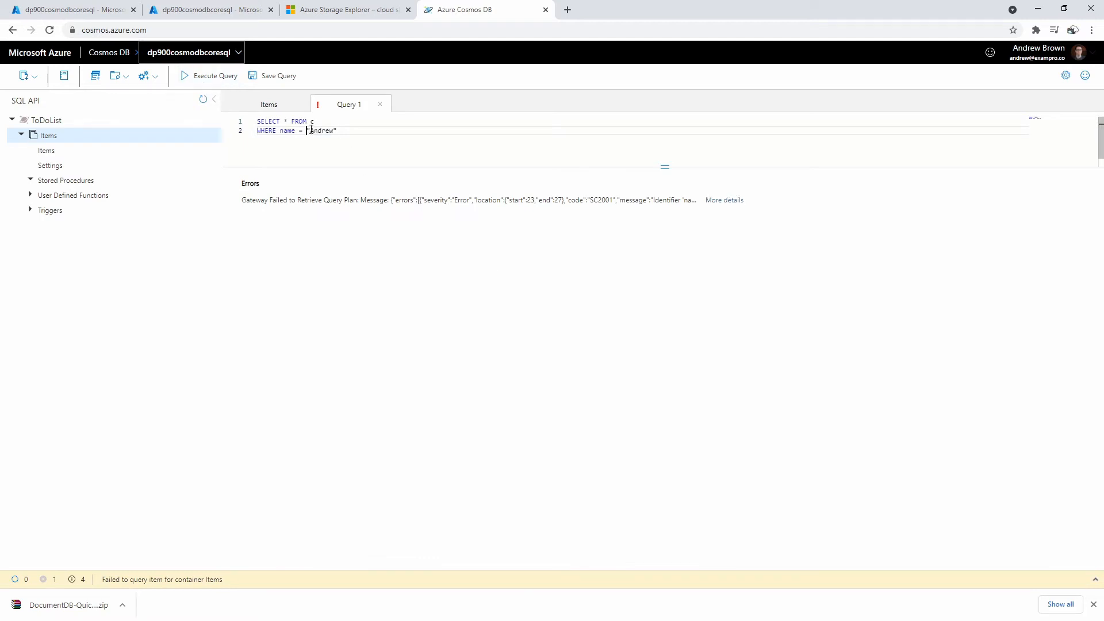
pyautogui.write('c.')
pyautogui.click(185, 79)
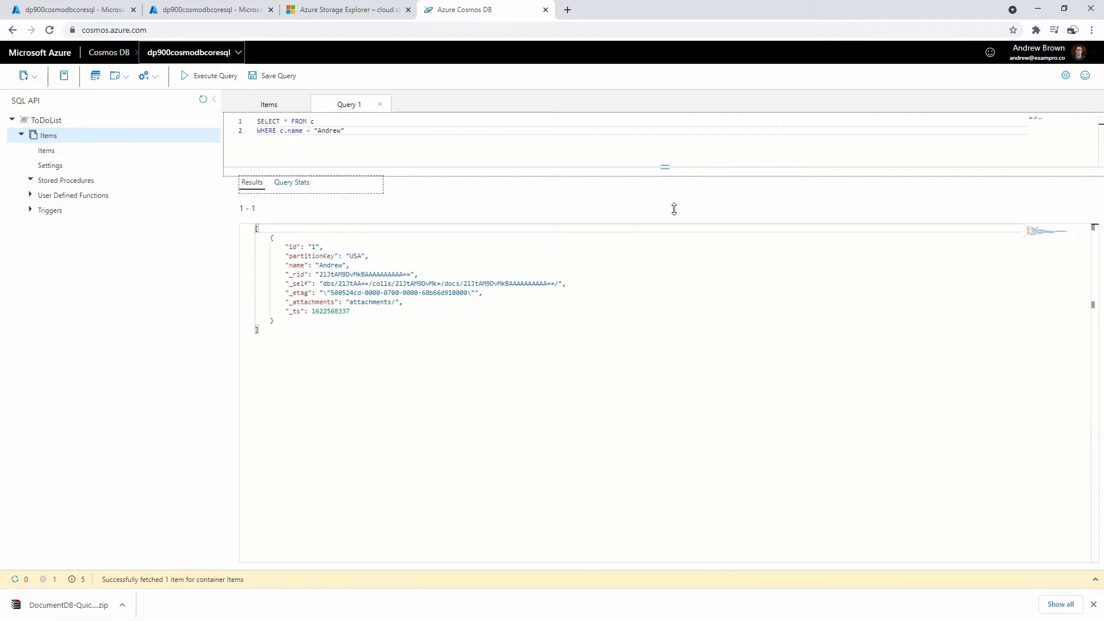
pyautogui.moveTo(665, 167); pyautogui.dragTo(665, 226)
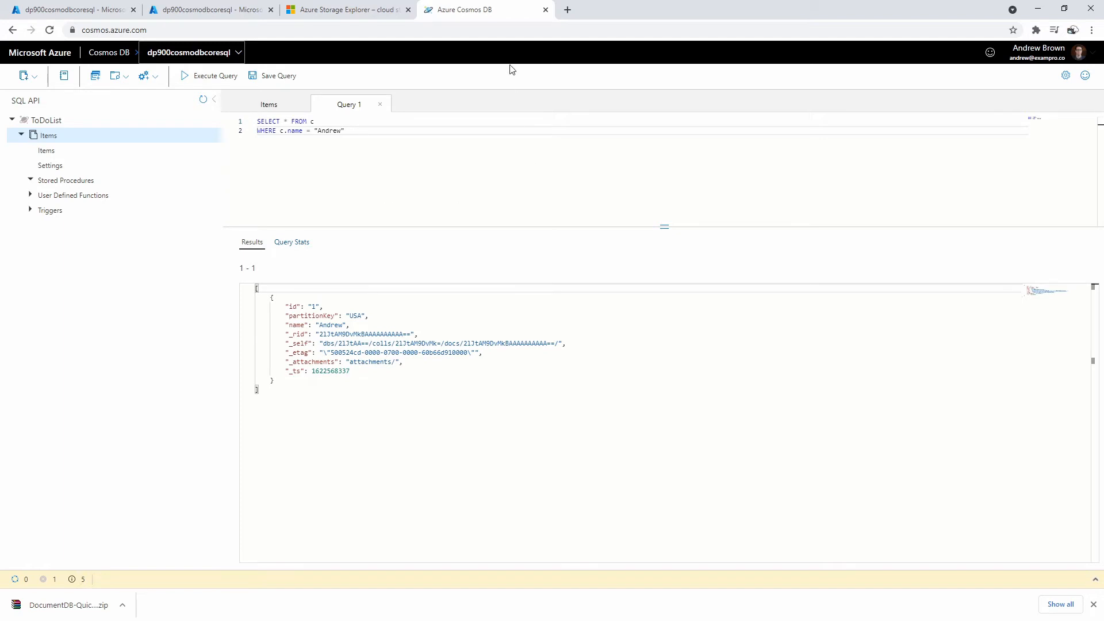
# - Close the Data Explorer tab and open the dp900cosmodbmongodb account
pyautogui.click(545, 10)
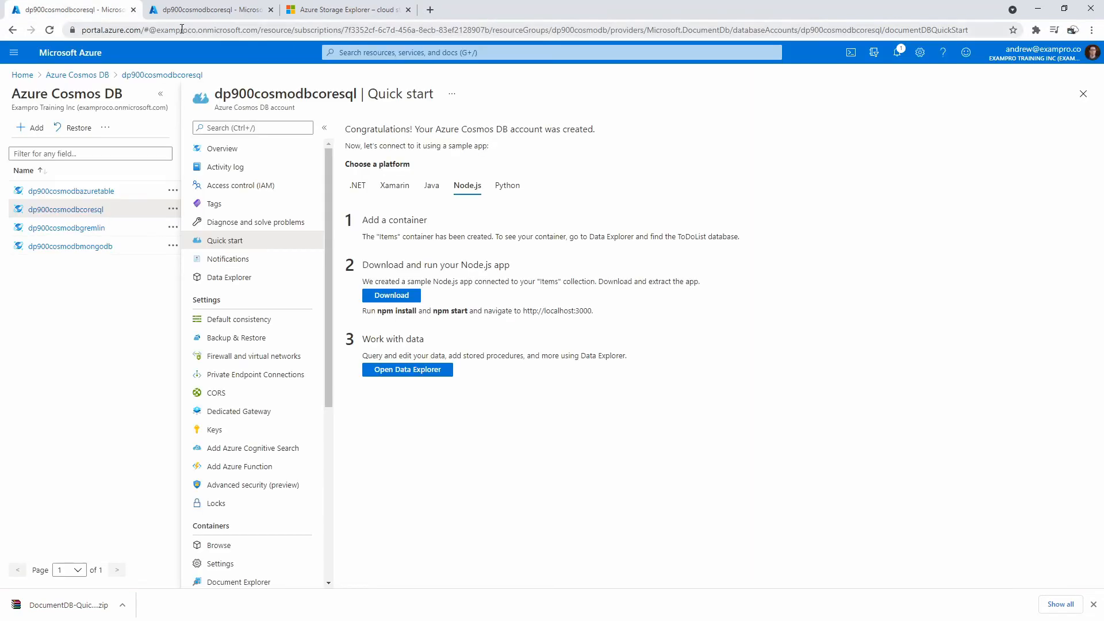
pyautogui.click(212, 10)
pyautogui.click(86, 9)
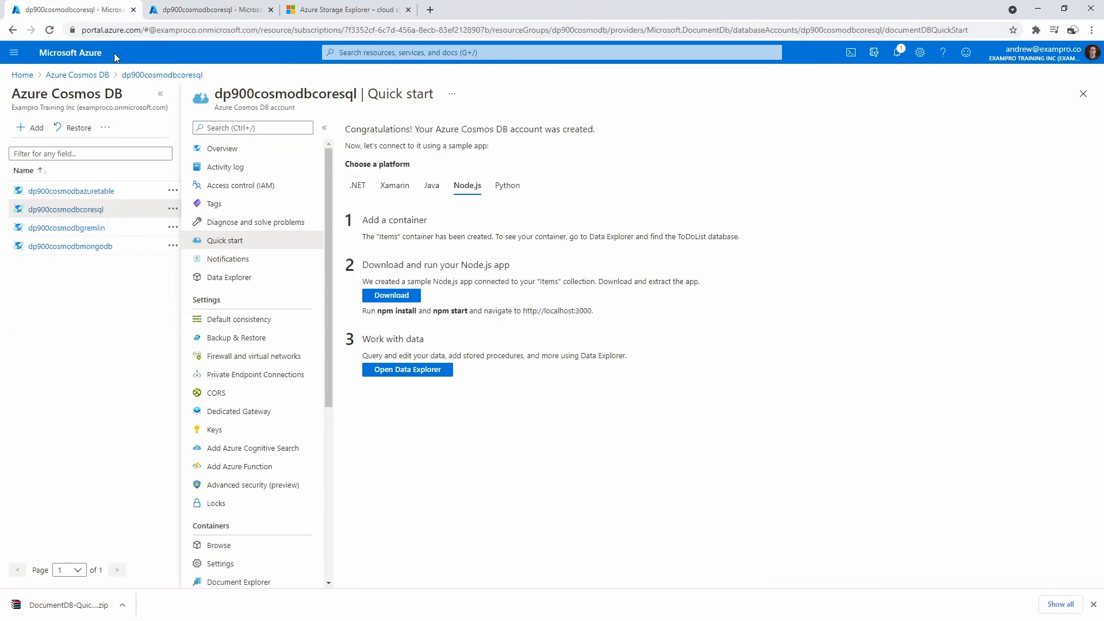
pyautogui.click(1083, 94)
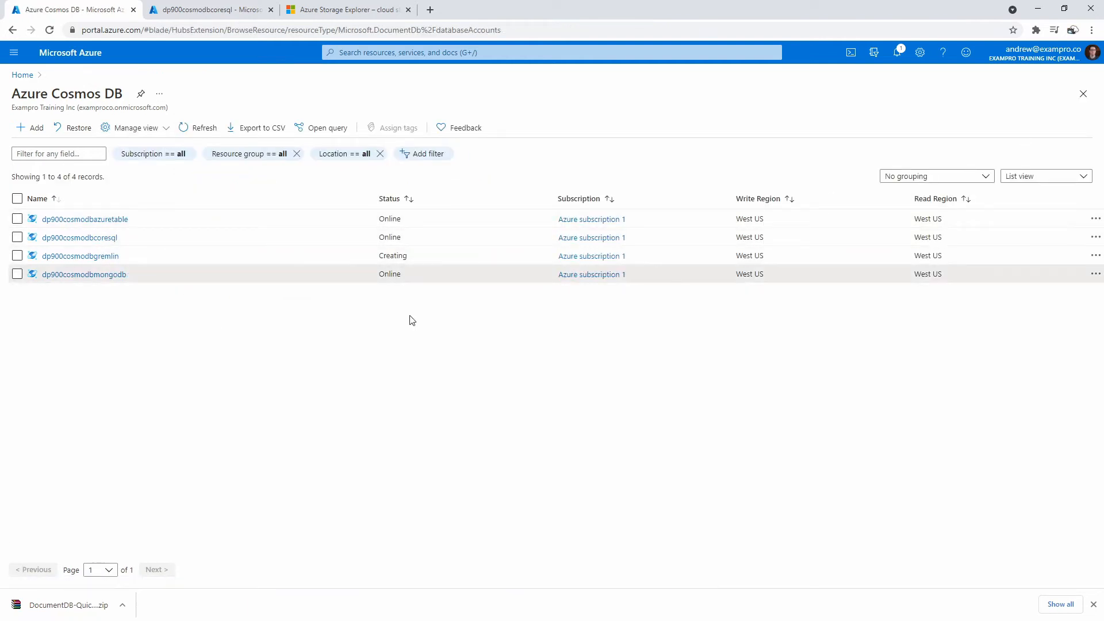
pyautogui.click(103, 275)
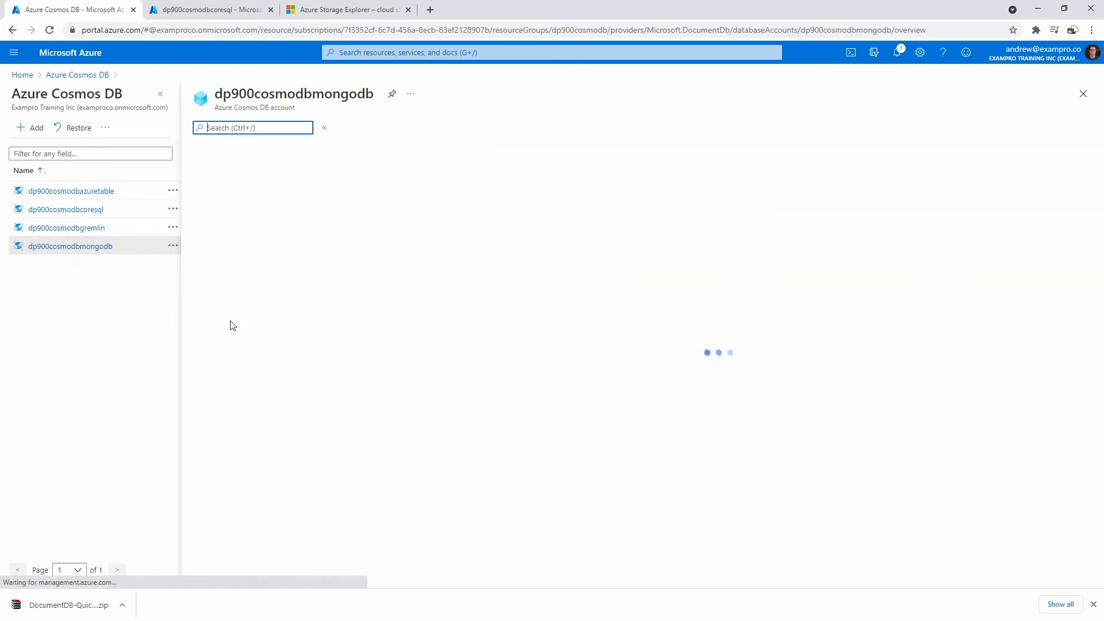
# - In Quick start, pick the MongoDB Shell tab and open its 'this article' documentation link
pyautogui.click(246, 239)
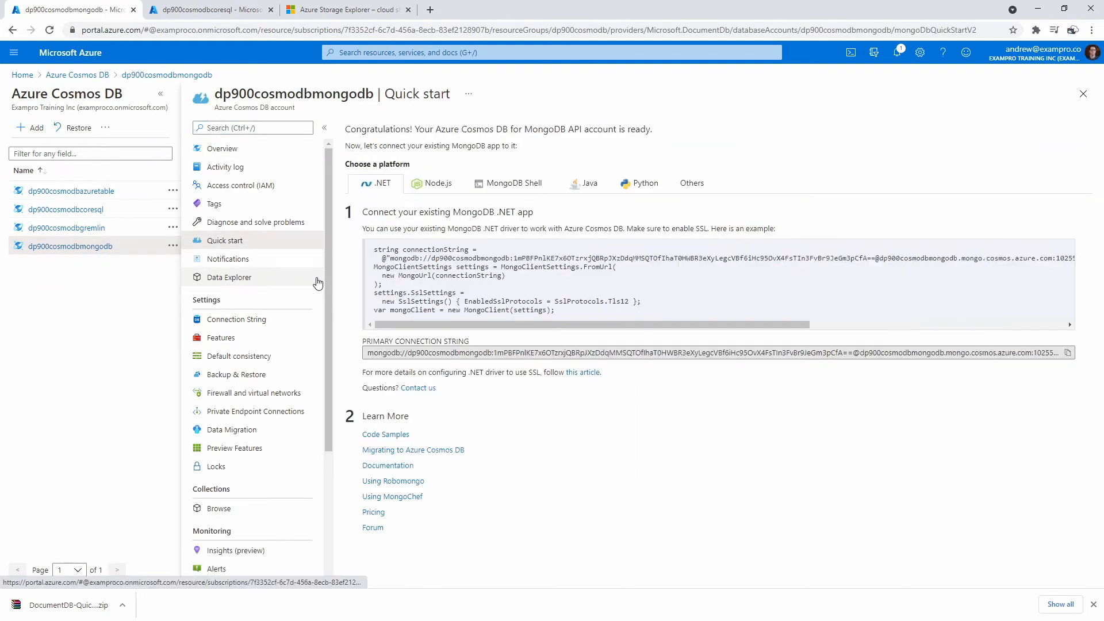
pyautogui.click(435, 184)
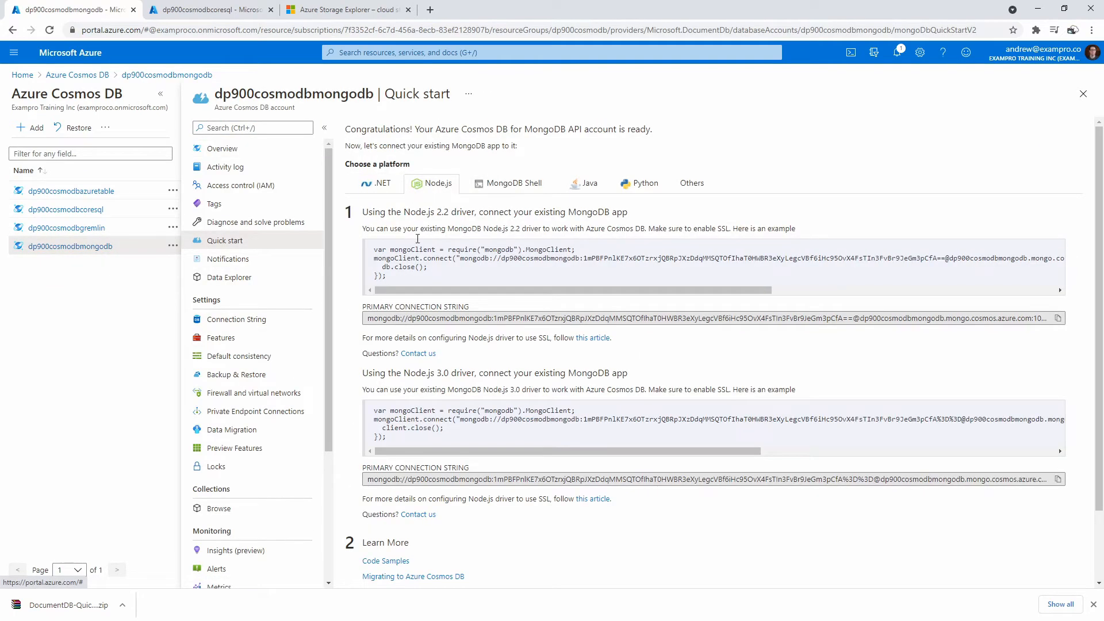
pyautogui.moveTo(391, 277); pyautogui.dragTo(375, 244)
pyautogui.moveTo(368, 318); pyautogui.dragTo(587, 326)
pyautogui.click(481, 269)
pyautogui.click(511, 184)
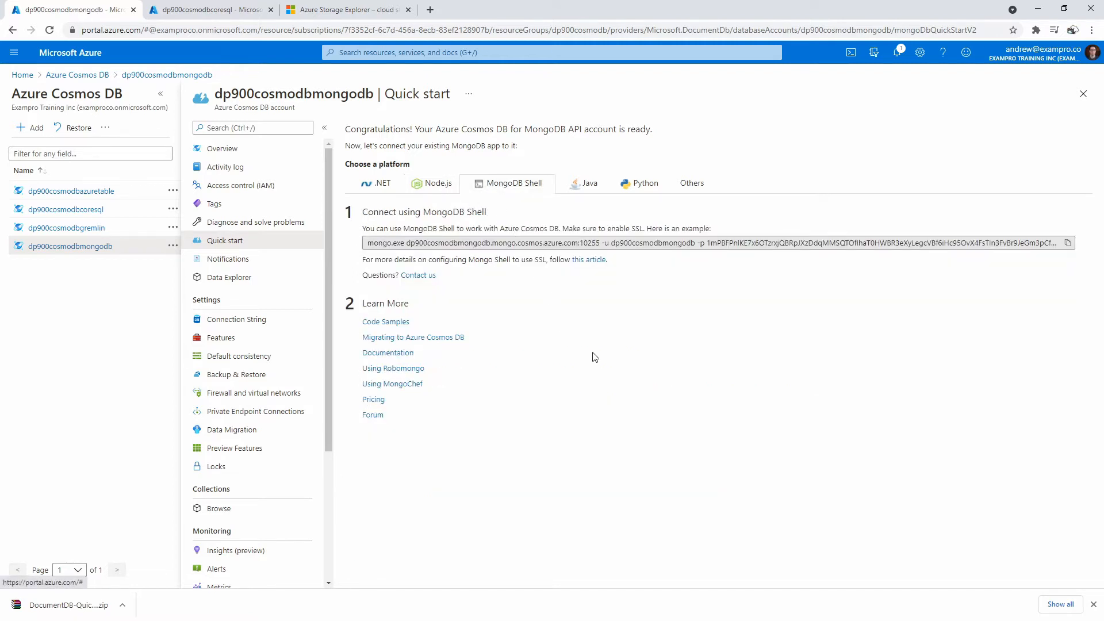
pyautogui.click(588, 260)
pyautogui.moveTo(452, 81); pyautogui.dragTo(511, 71)
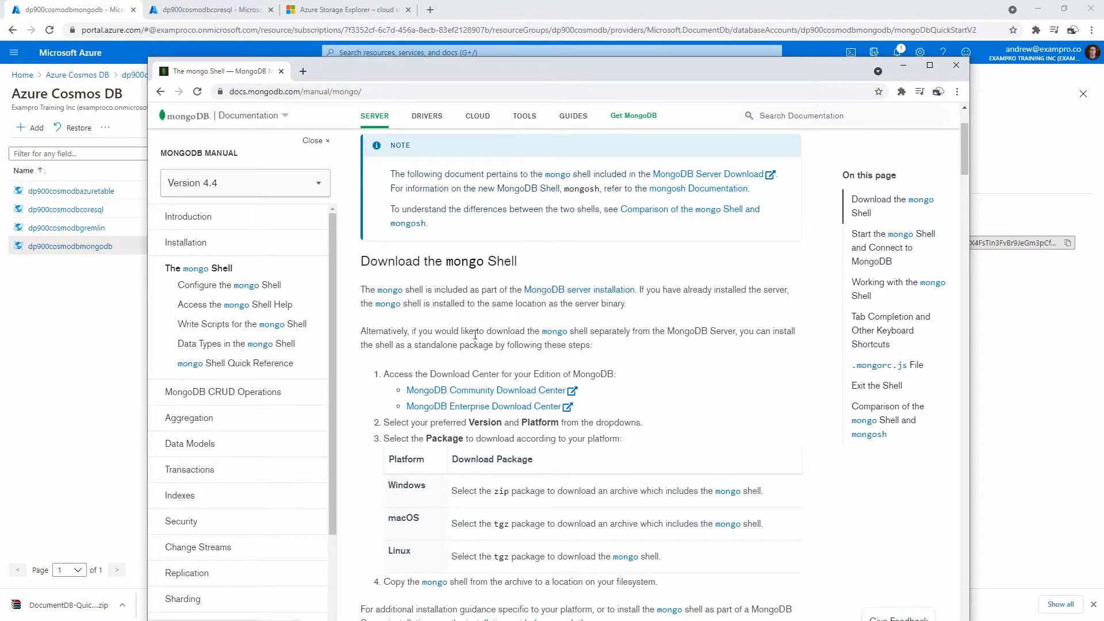
# - Go from the shell docs to the mongo reference page, then the MongoDB Community Download Center
pyautogui.moveTo(433, 331); pyautogui.dragTo(536, 331)
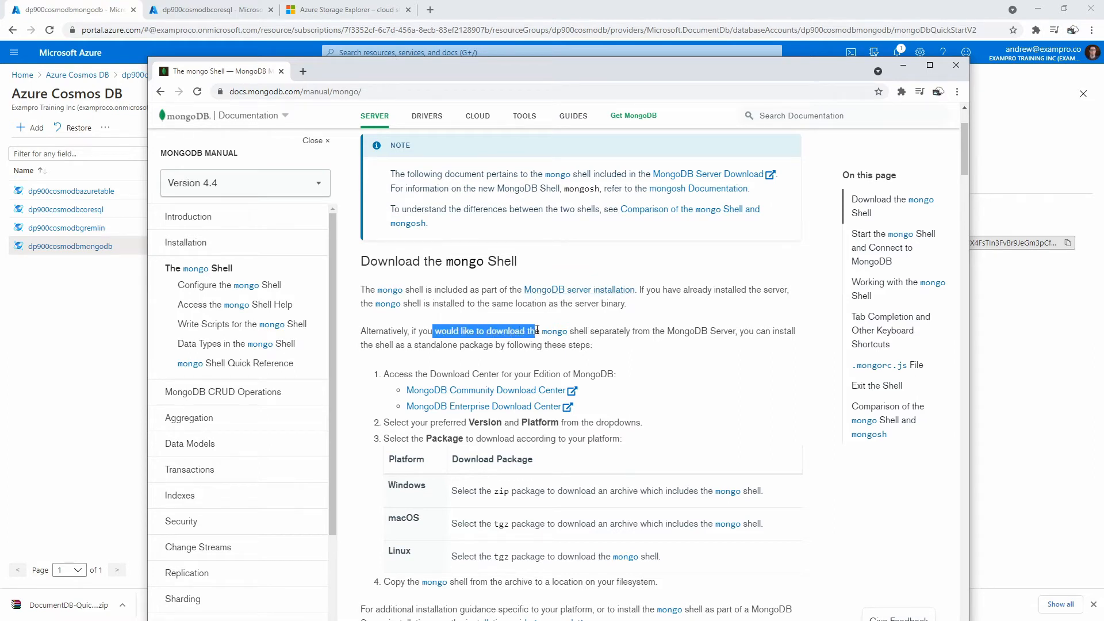
pyautogui.moveTo(608, 330); pyautogui.dragTo(712, 332)
pyautogui.click(605, 334)
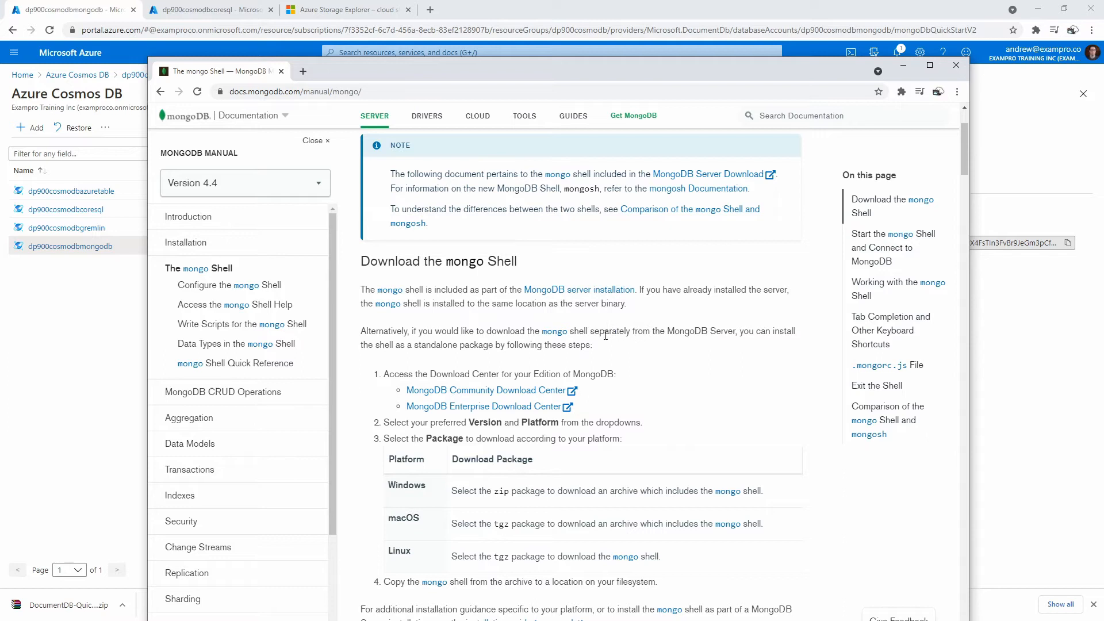
pyautogui.click(554, 333)
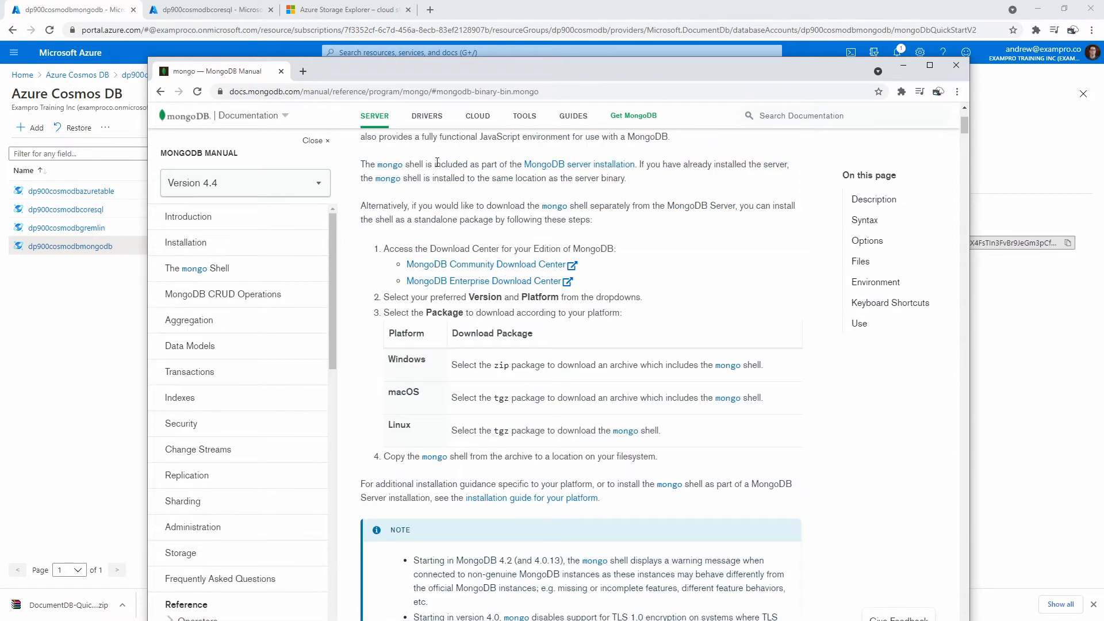
pyautogui.moveTo(462, 365); pyautogui.dragTo(684, 366)
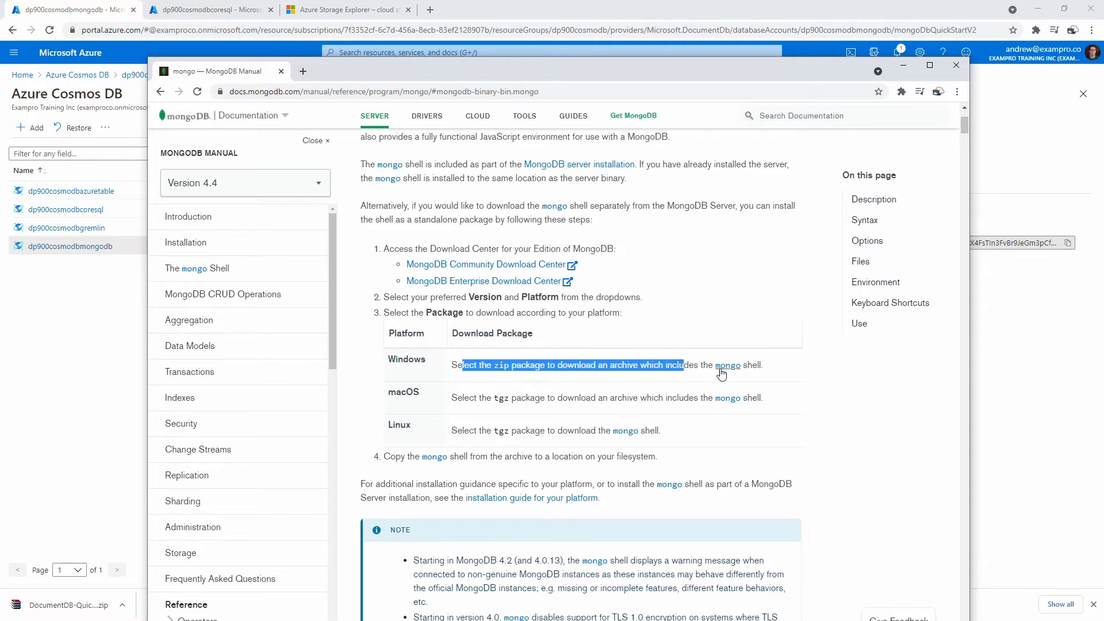
pyautogui.click(564, 361)
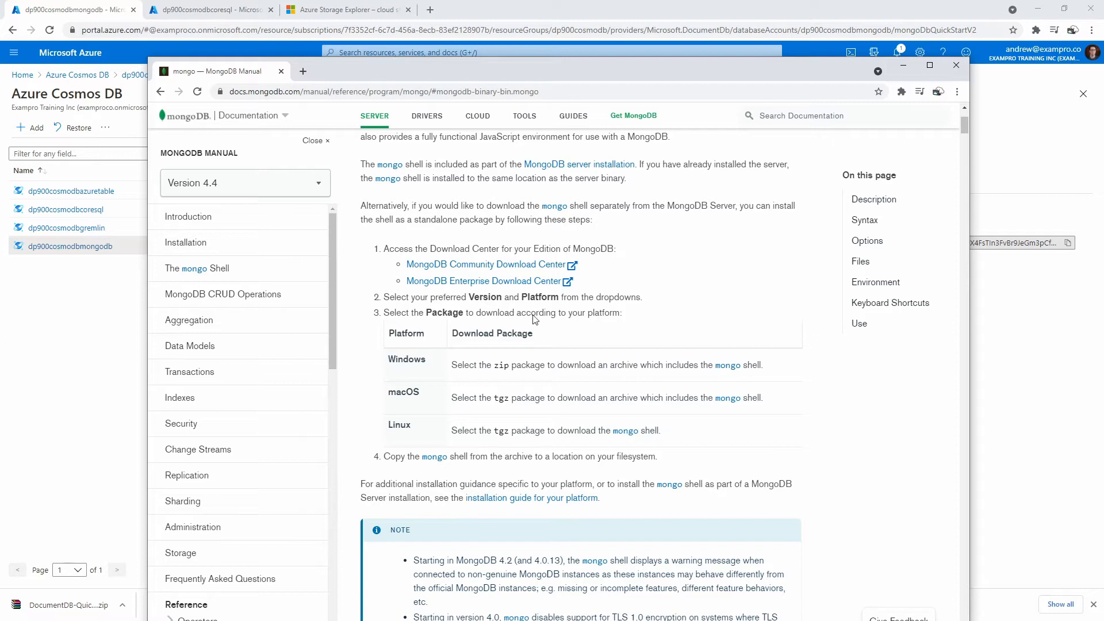
pyautogui.moveTo(422, 69); pyautogui.dragTo(428, 38)
pyautogui.click(505, 232)
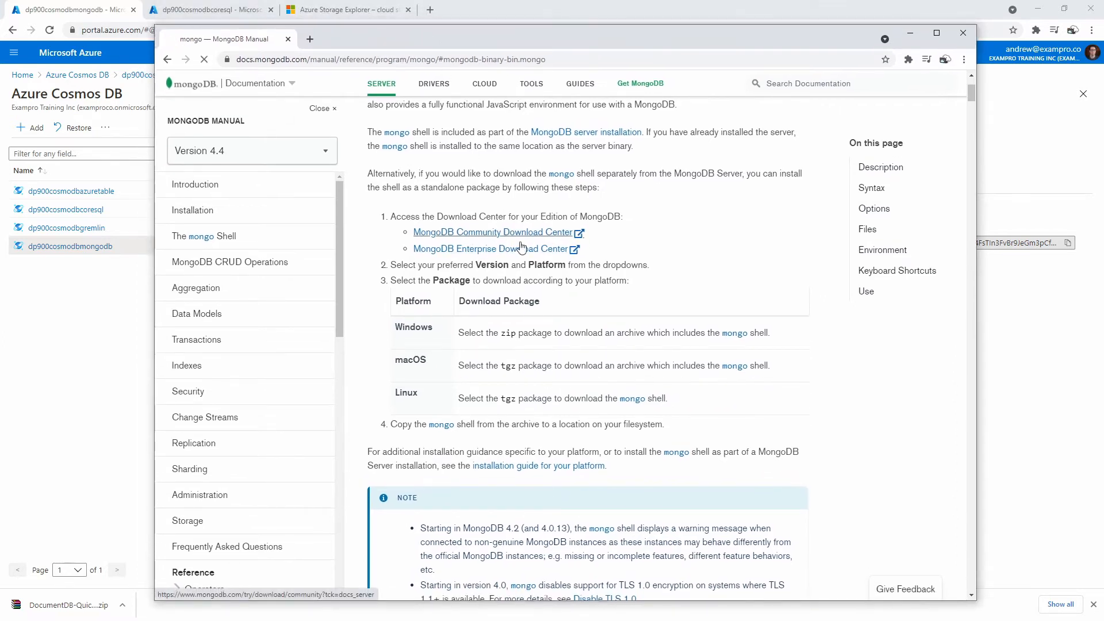
# - Download Community Server version 4.4.6 for Windows as the msi package
pyautogui.scroll(-4, 578, 371)
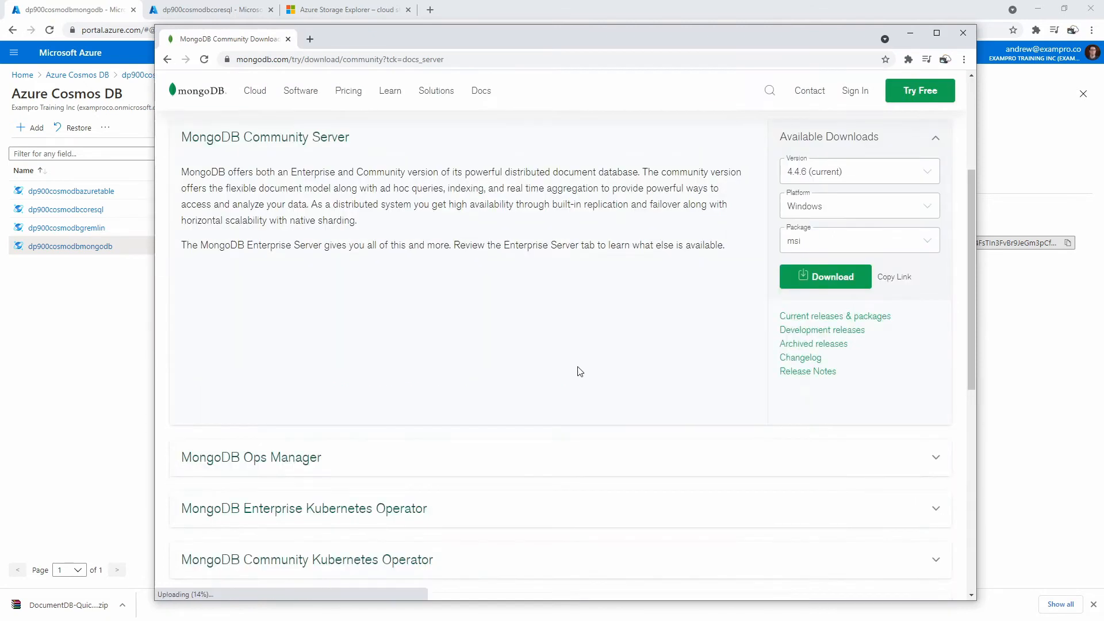
pyautogui.click(838, 242)
pyautogui.click(838, 243)
pyautogui.click(837, 242)
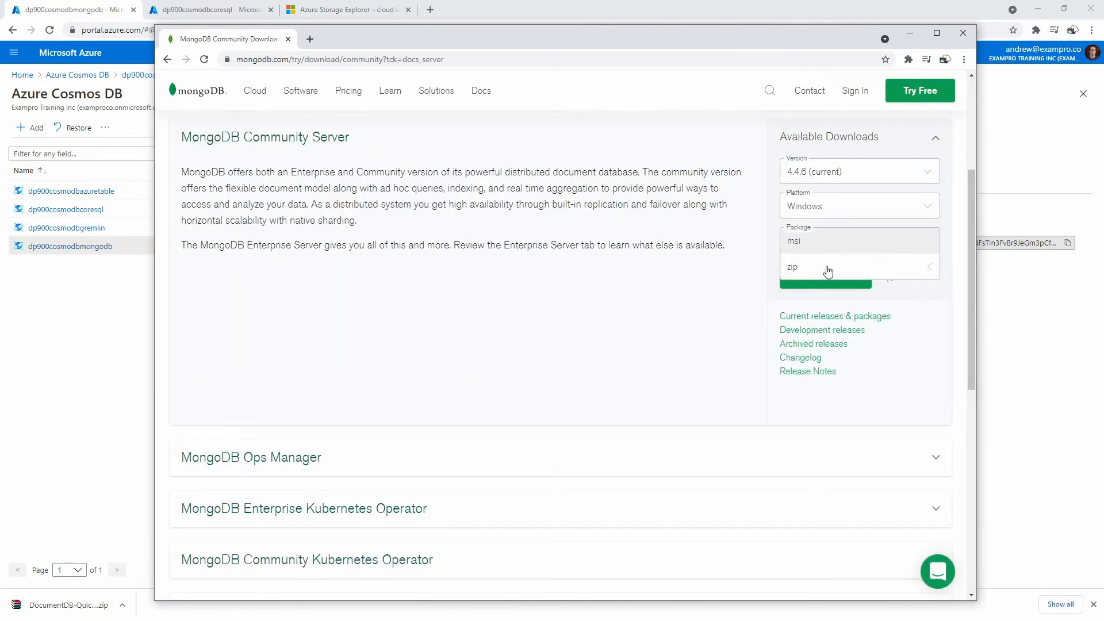
pyautogui.click(835, 241)
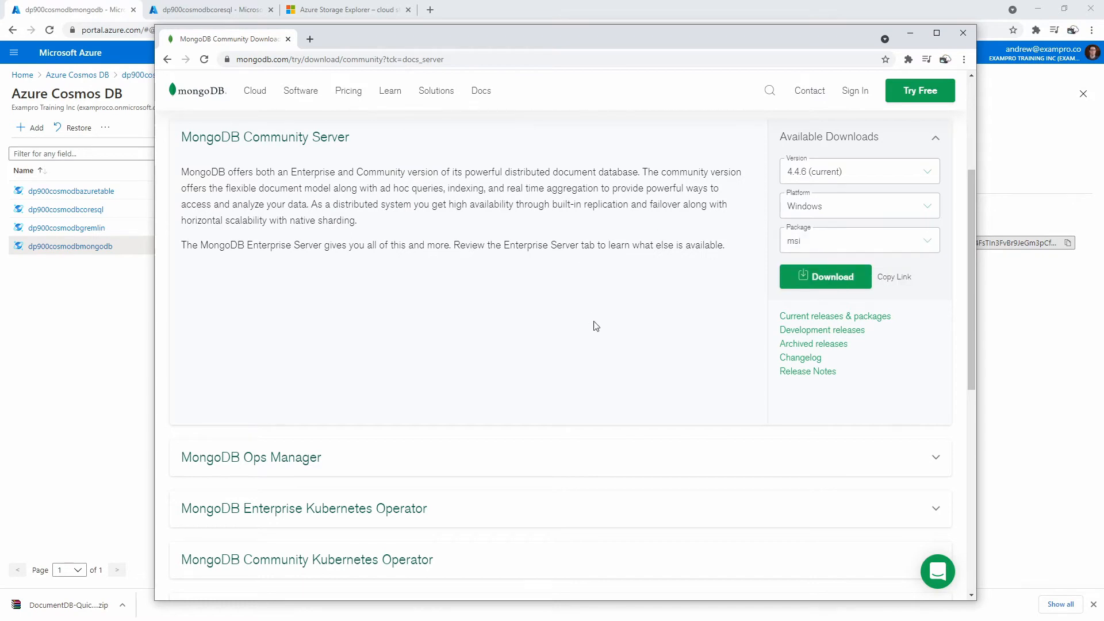
pyautogui.scroll(2, 788, 374)
pyautogui.click(817, 392)
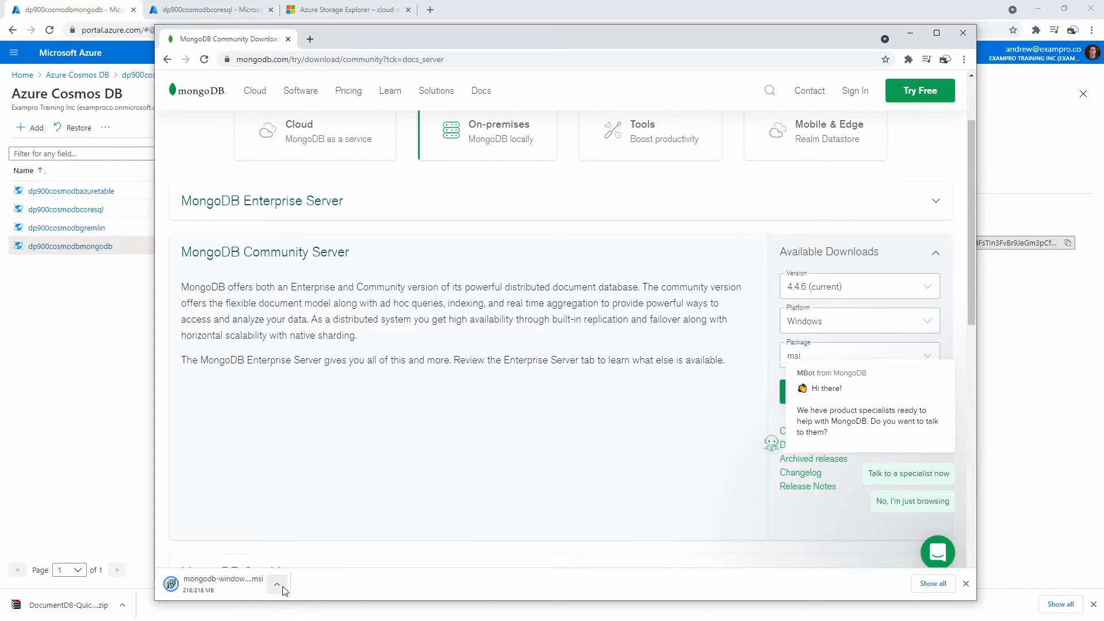
# - Show the downloaded MongoDB msi in its folder and launch the installer
pyautogui.click(278, 584)
pyautogui.click(319, 545)
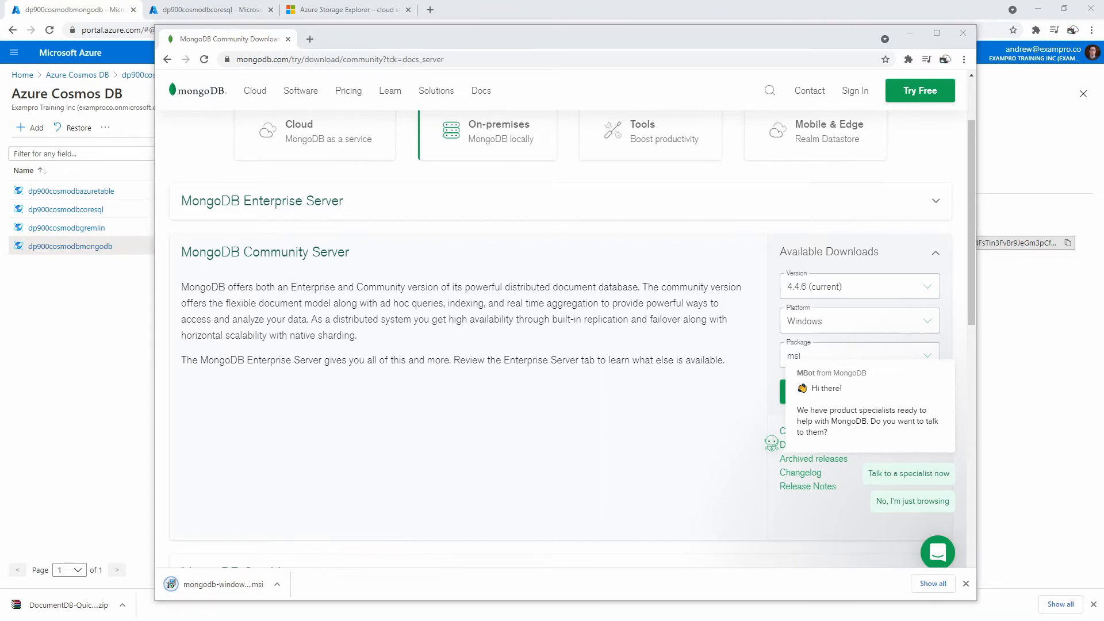
pyautogui.doubleClick(581, 303)
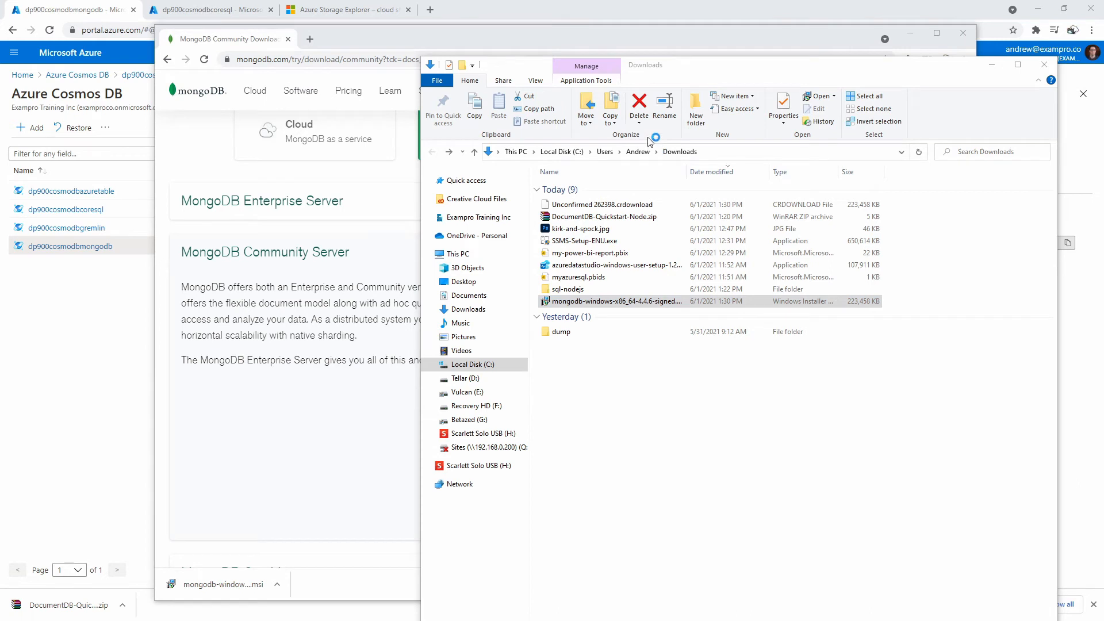
pyautogui.moveTo(779, 65); pyautogui.dragTo(1103, 87)
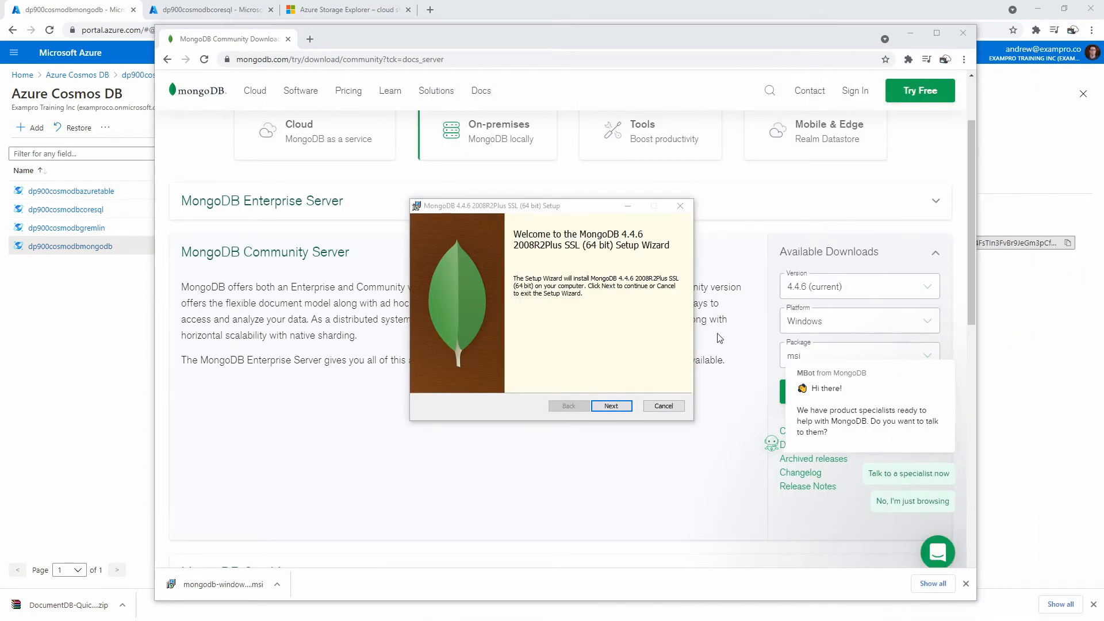
# - Accept the license and choose a Custom setup with the whole MongoDB feature selected
pyautogui.click(611, 406)
pyautogui.click(499, 379)
pyautogui.click(607, 406)
pyautogui.click(477, 310)
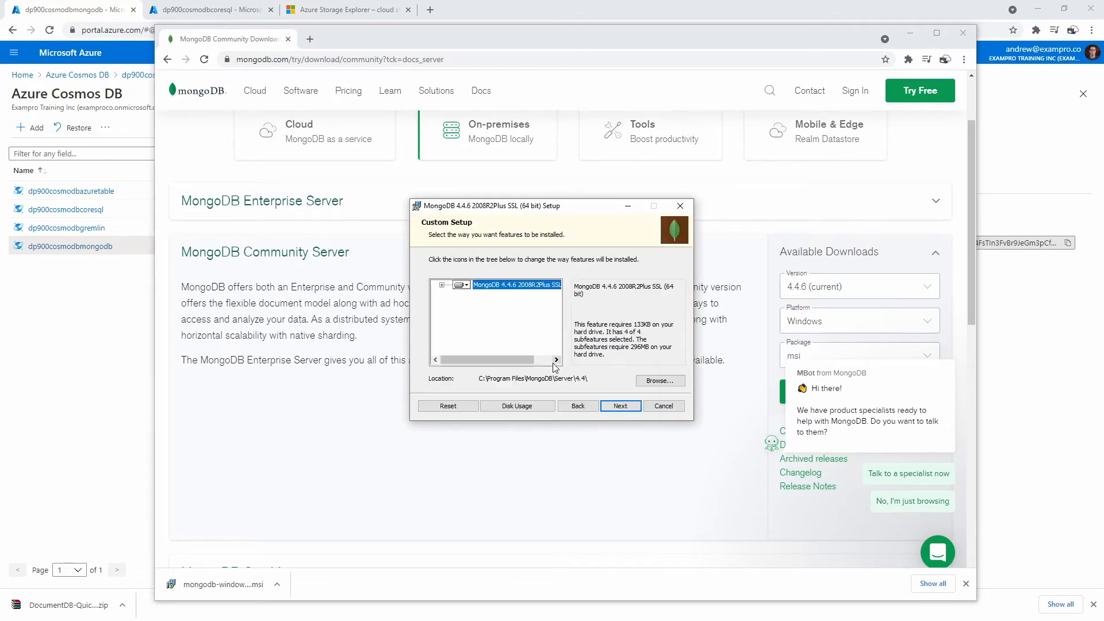
pyautogui.click(441, 285)
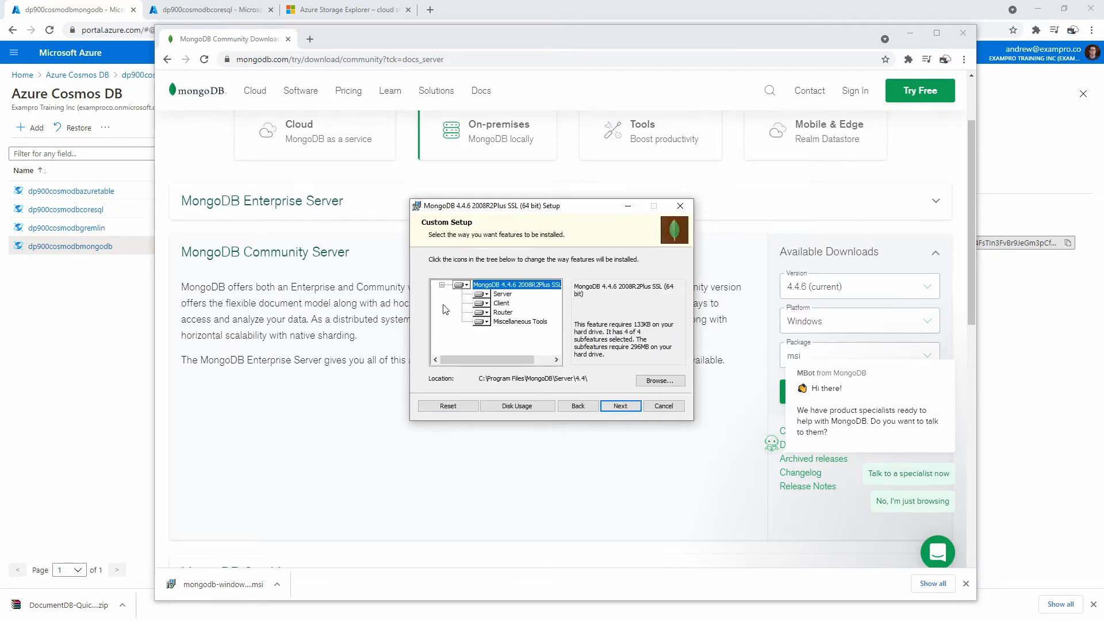
pyautogui.click(486, 303)
pyautogui.click(472, 293)
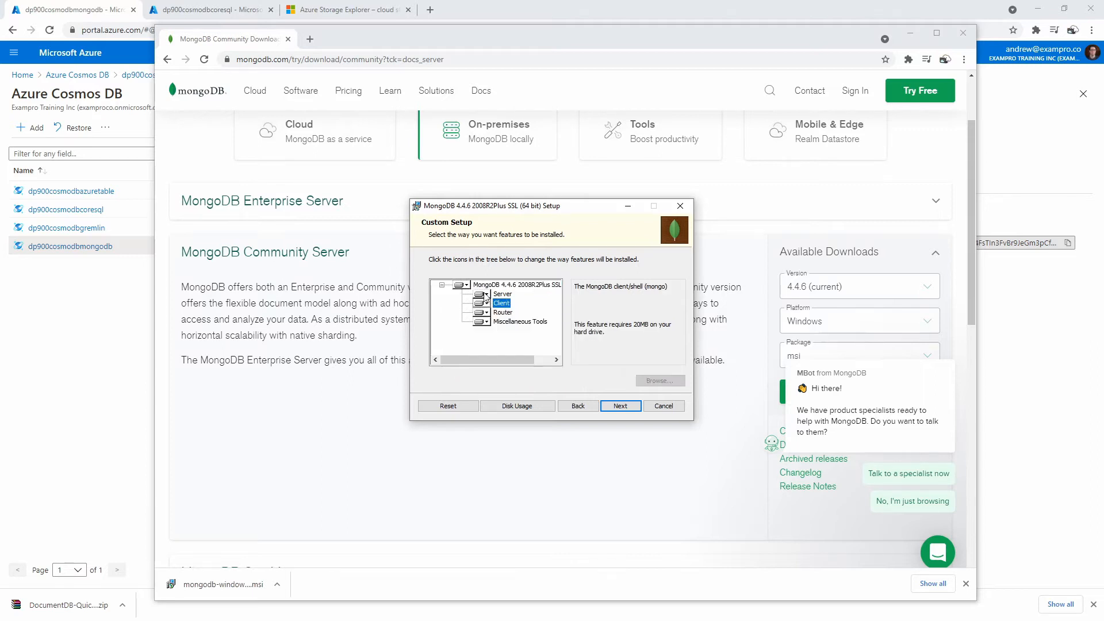
pyautogui.click(485, 286)
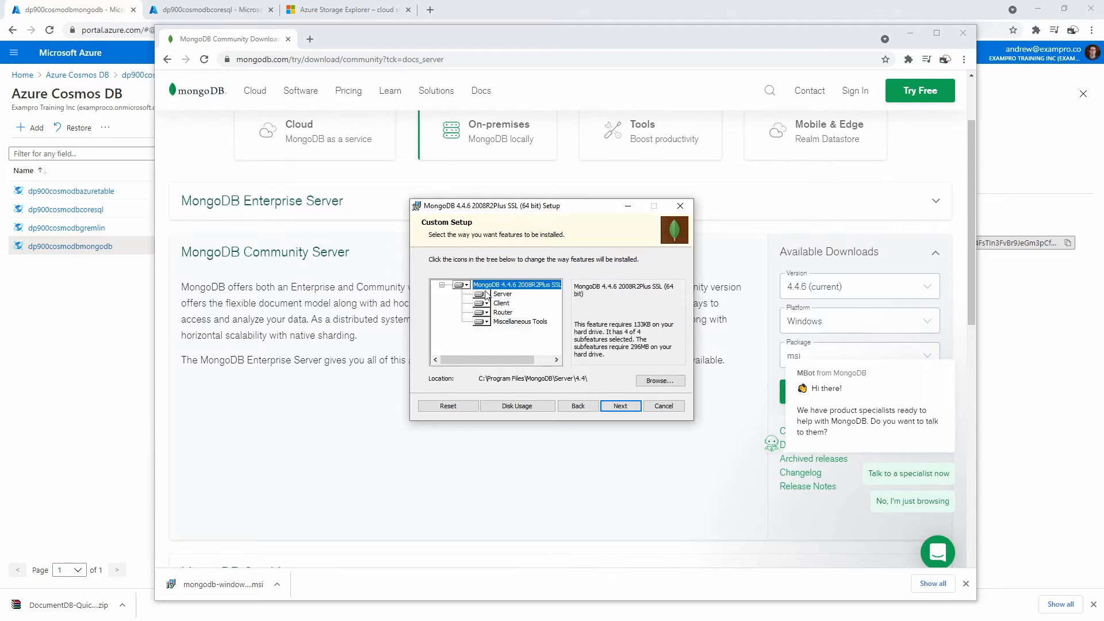
pyautogui.click(610, 408)
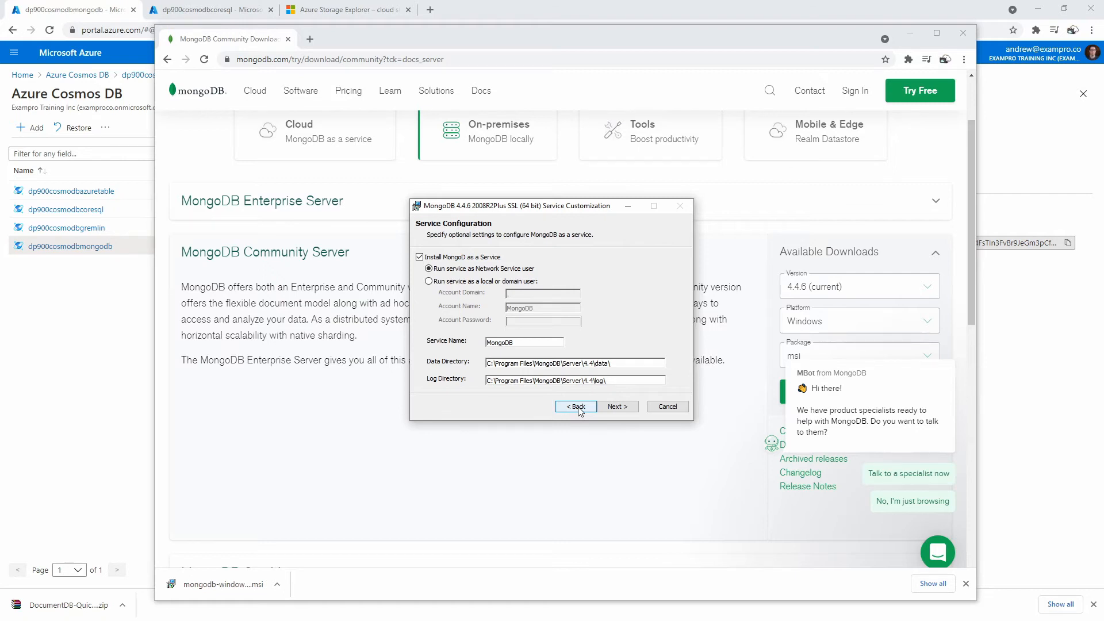
# - Keep the default network service configuration, install MongoDB, and close the finished installer
pyautogui.click(620, 408)
pyautogui.click(603, 406)
pyautogui.click(603, 406)
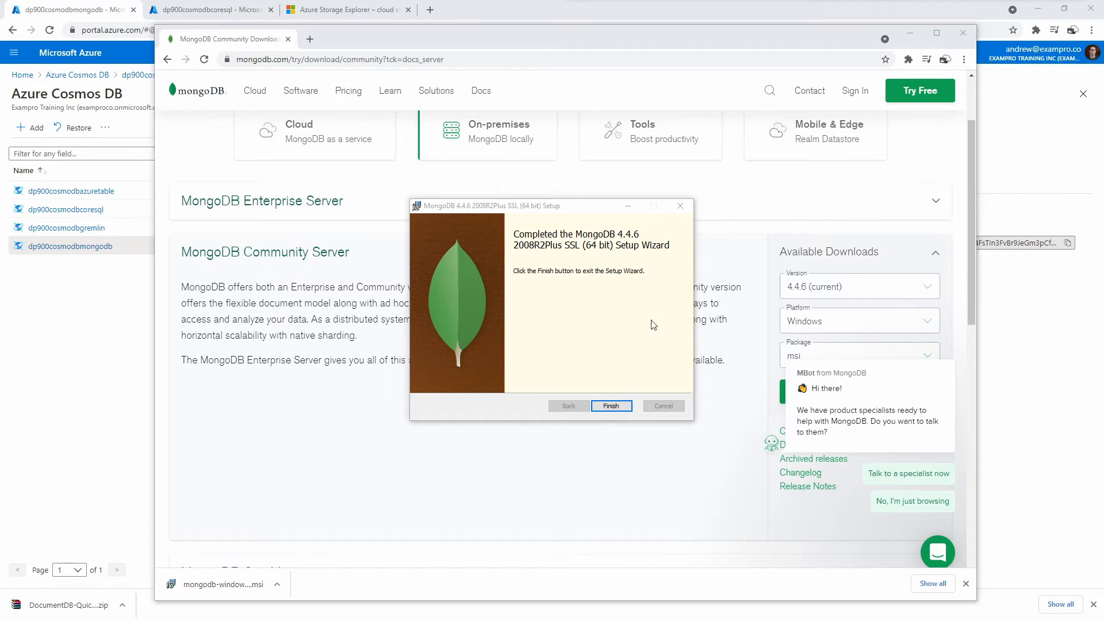
pyautogui.moveTo(577, 208); pyautogui.dragTo(549, 188)
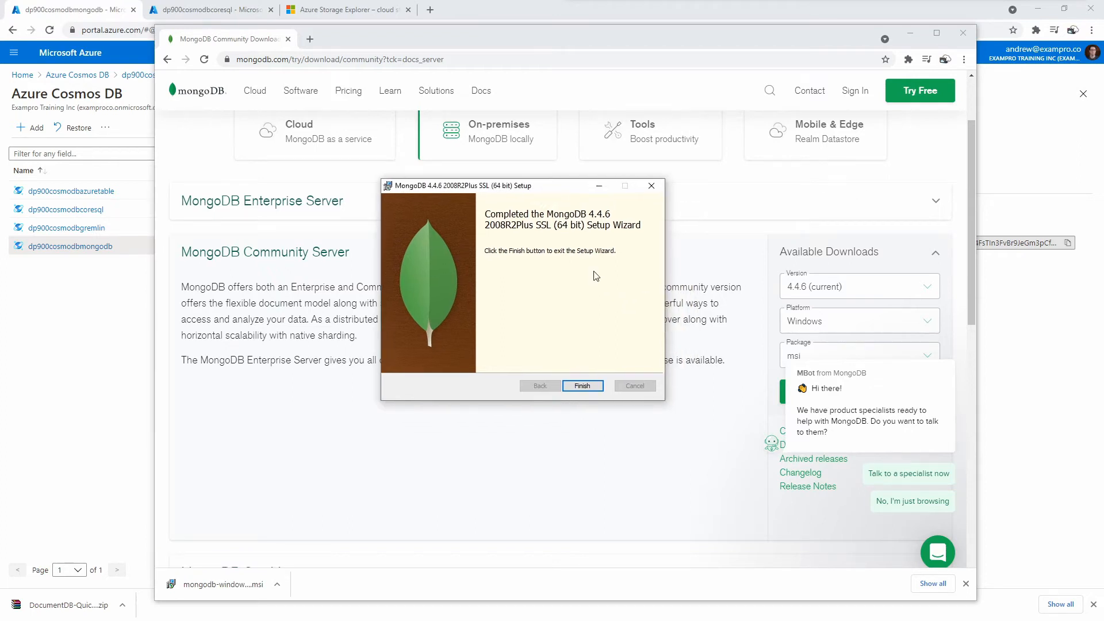
pyautogui.click(581, 385)
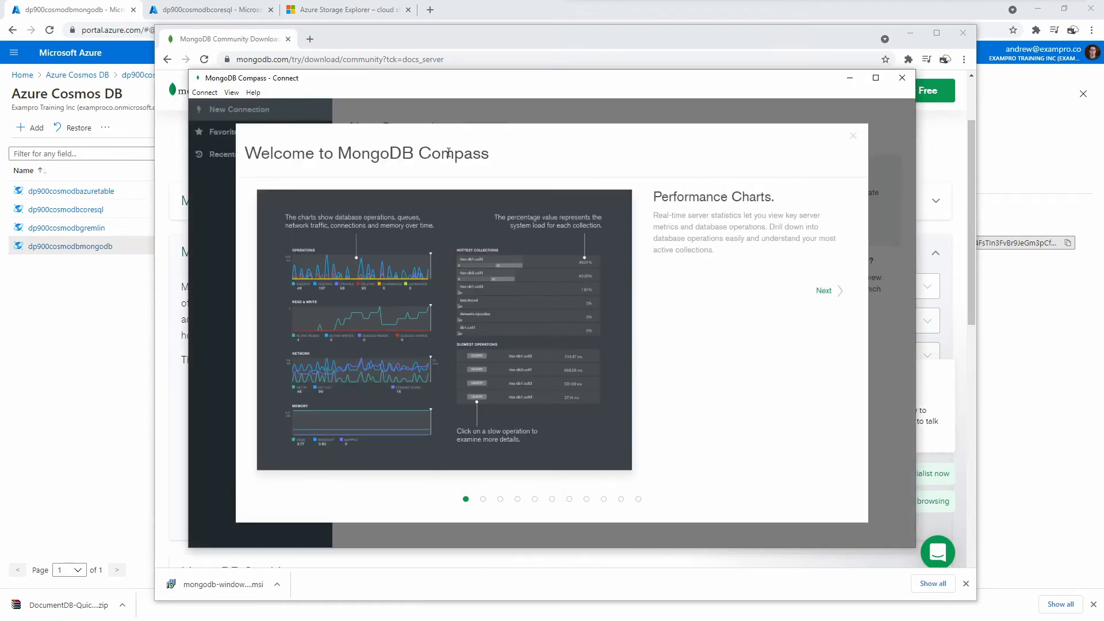
# - Dismiss the Compass welcome tour and click Start Using Compass past the privacy settings
pyautogui.click(853, 136)
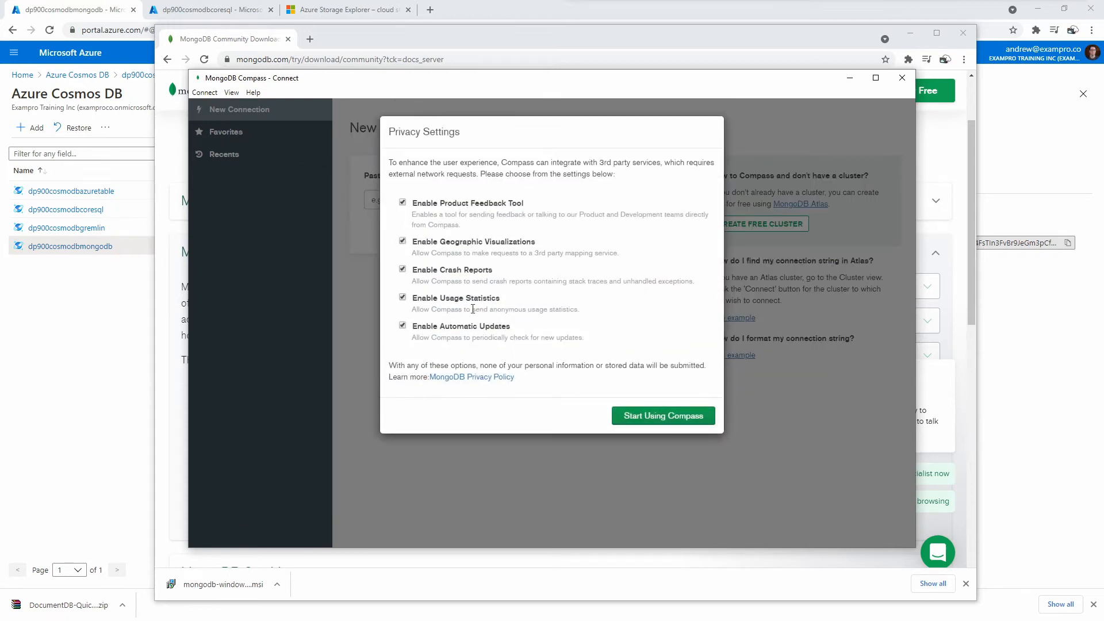
pyautogui.click(661, 415)
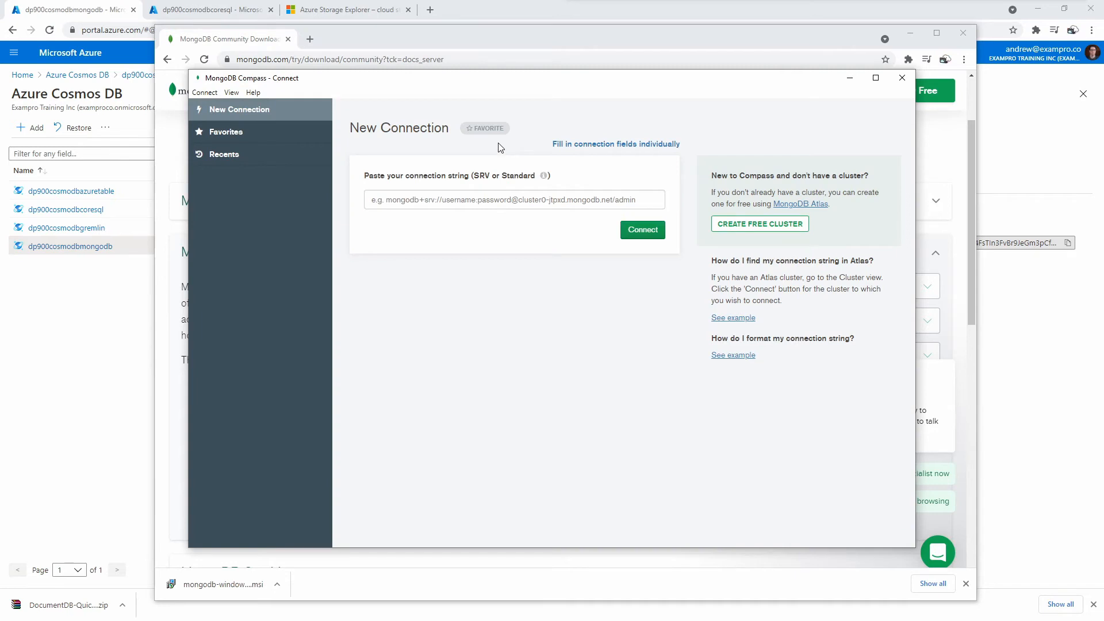
pyautogui.moveTo(437, 86); pyautogui.dragTo(579, 122)
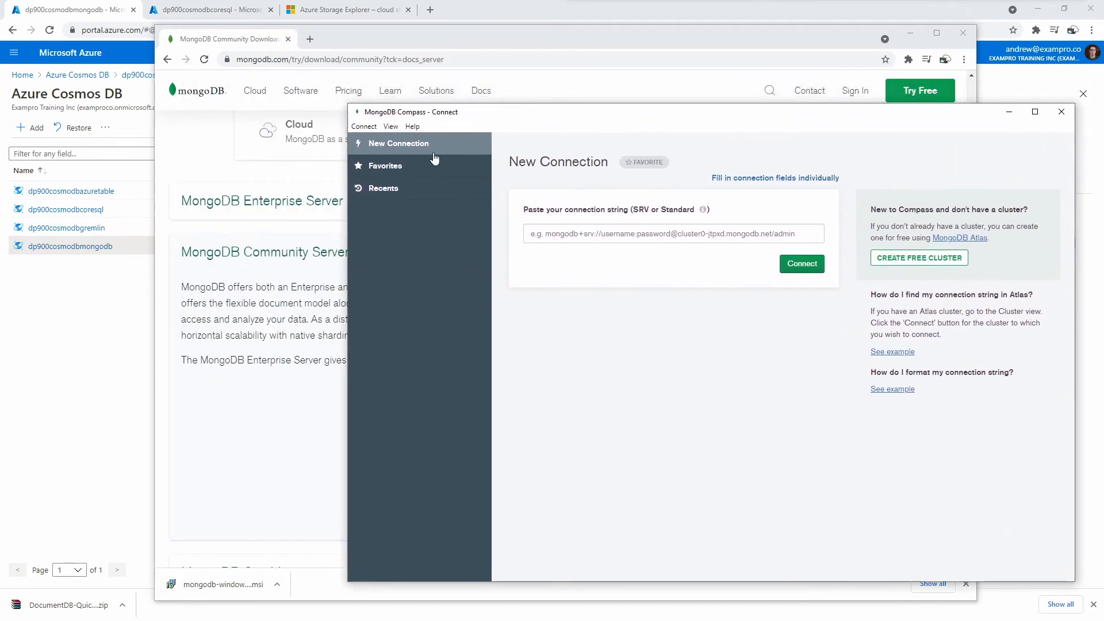
pyautogui.click(364, 126)
# - Close the MongoDB download browser window and copy the Mongo shell connect command from Quick start
pyautogui.click(371, 130)
pyautogui.moveTo(526, 42); pyautogui.dragTo(478, 42)
pyautogui.click(914, 33)
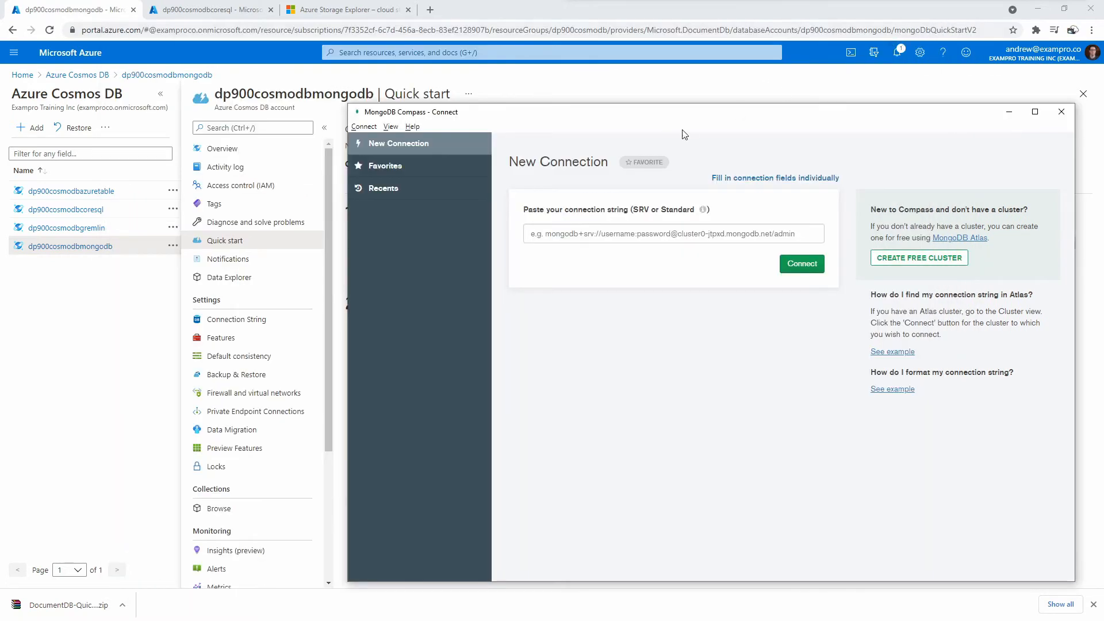
pyautogui.moveTo(609, 130); pyautogui.dragTo(739, 118)
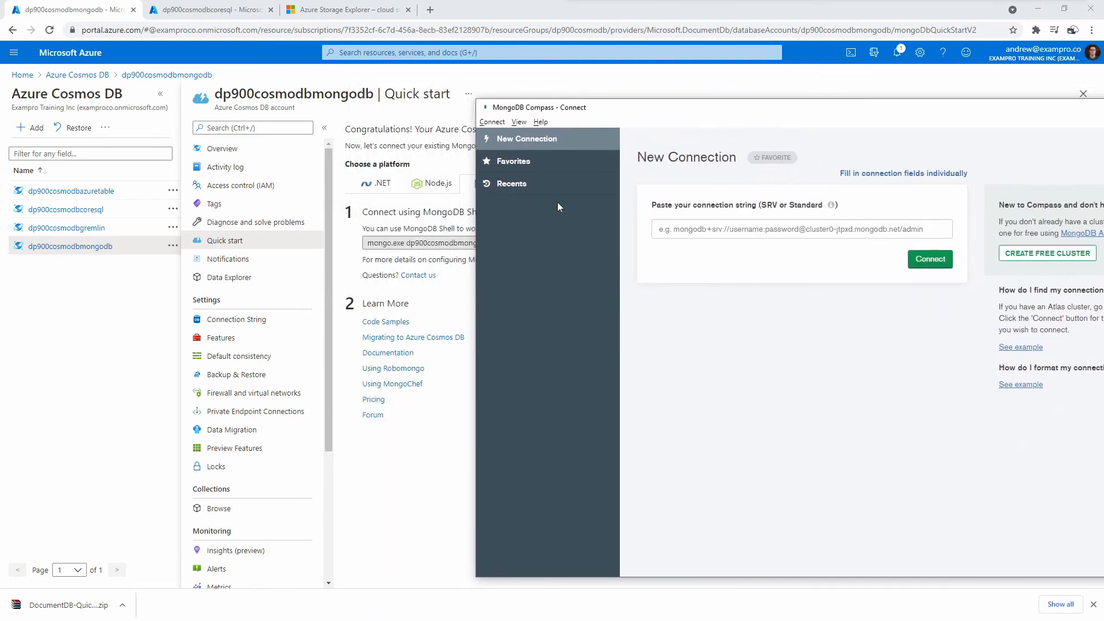
pyautogui.click(466, 284)
pyautogui.click(1067, 242)
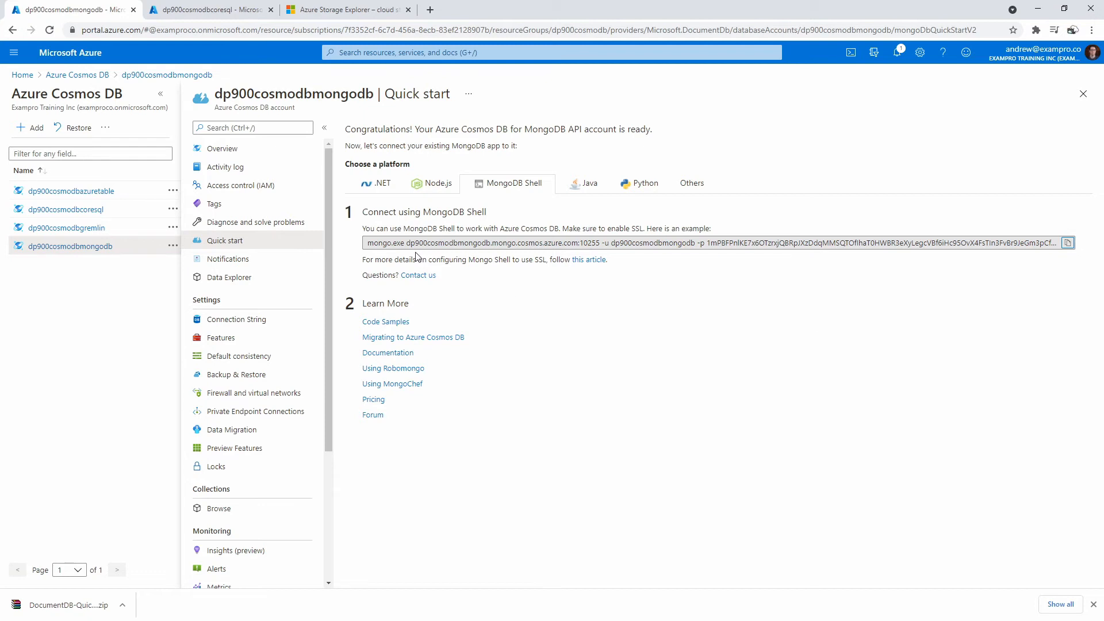
# - Copy the Primary Connection String from the Quick start Node.js tab
pyautogui.click(436, 185)
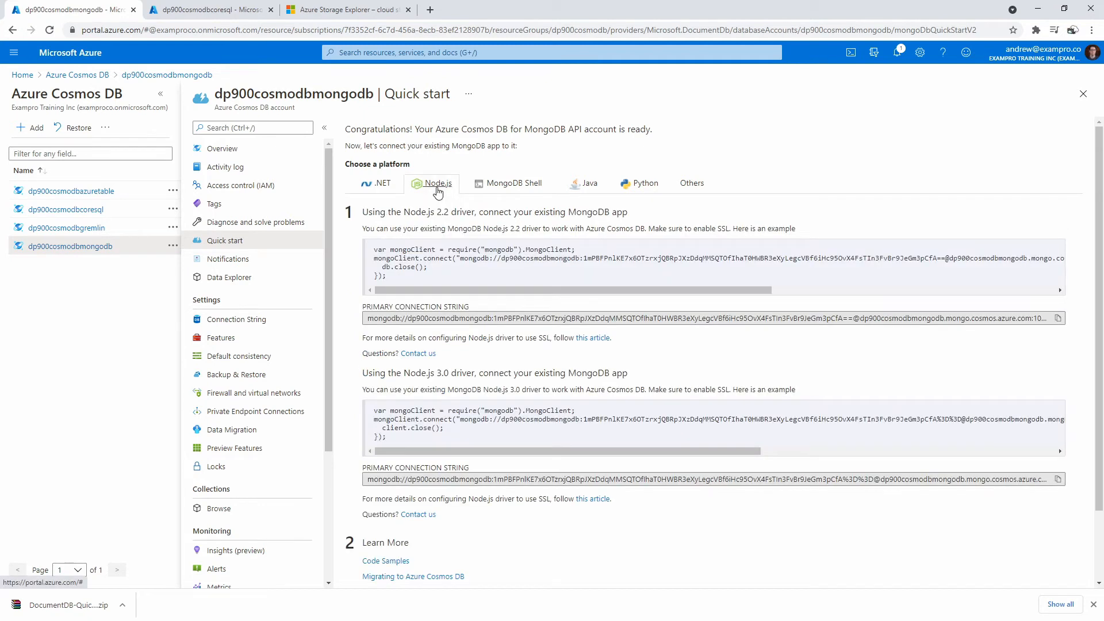
pyautogui.click(509, 184)
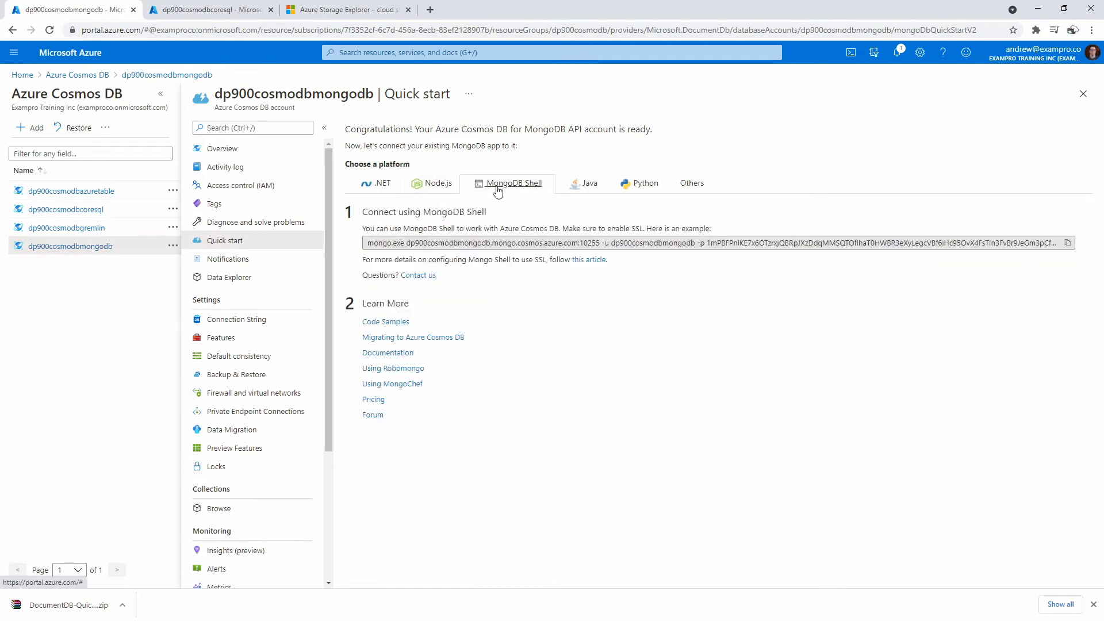
pyautogui.click(438, 183)
pyautogui.moveTo(457, 259); pyautogui.dragTo(530, 258)
pyautogui.click(488, 258)
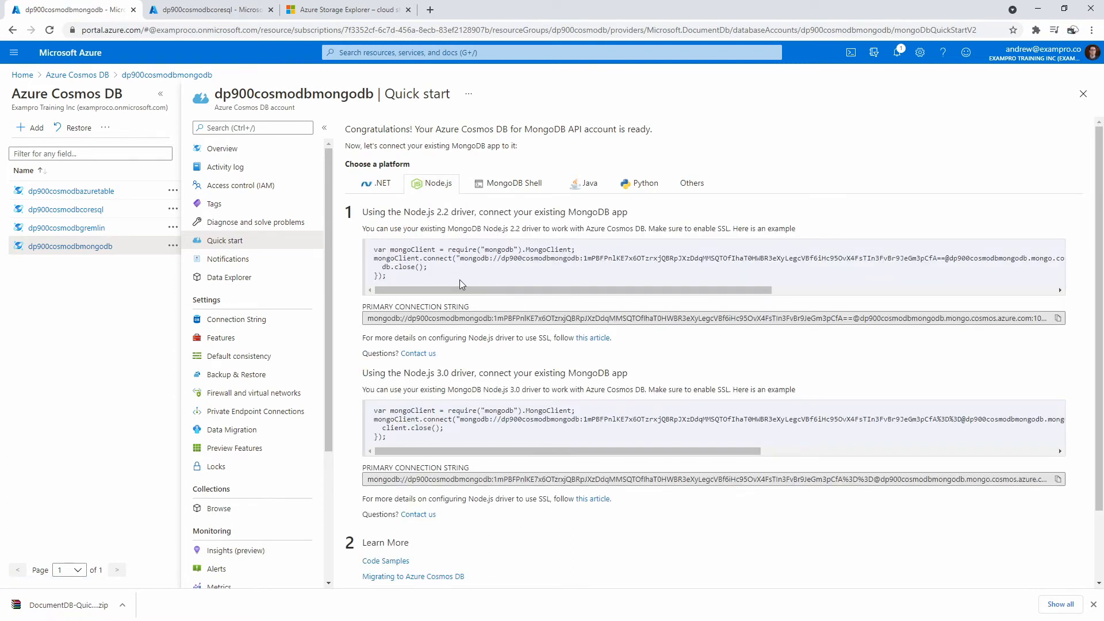
pyautogui.moveTo(462, 259); pyautogui.dragTo(599, 258)
pyautogui.click(477, 320)
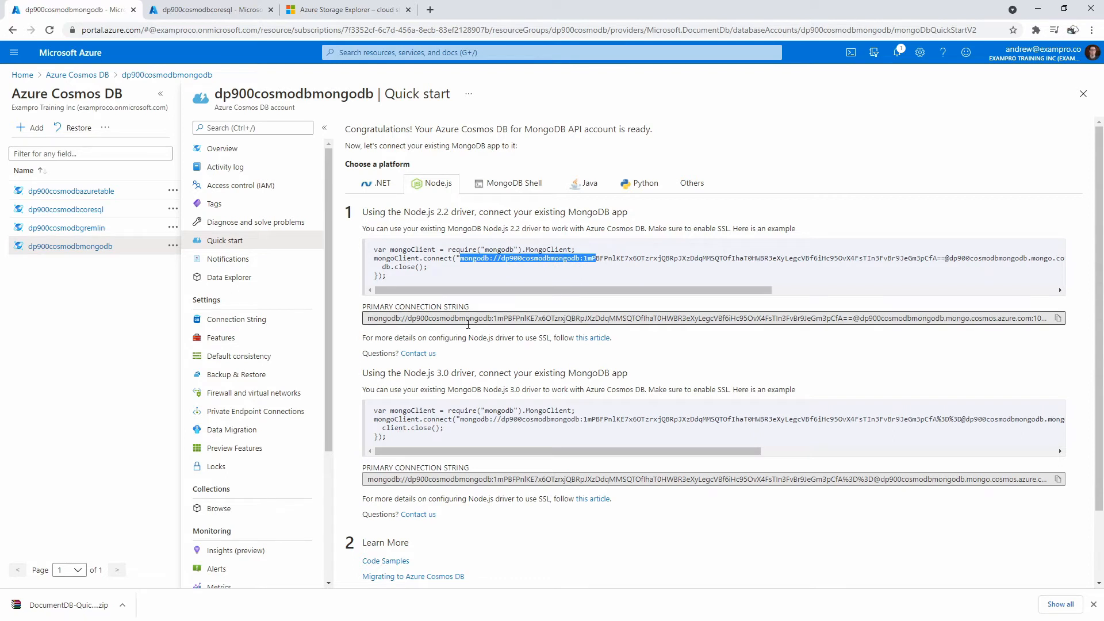
pyautogui.click(1058, 318)
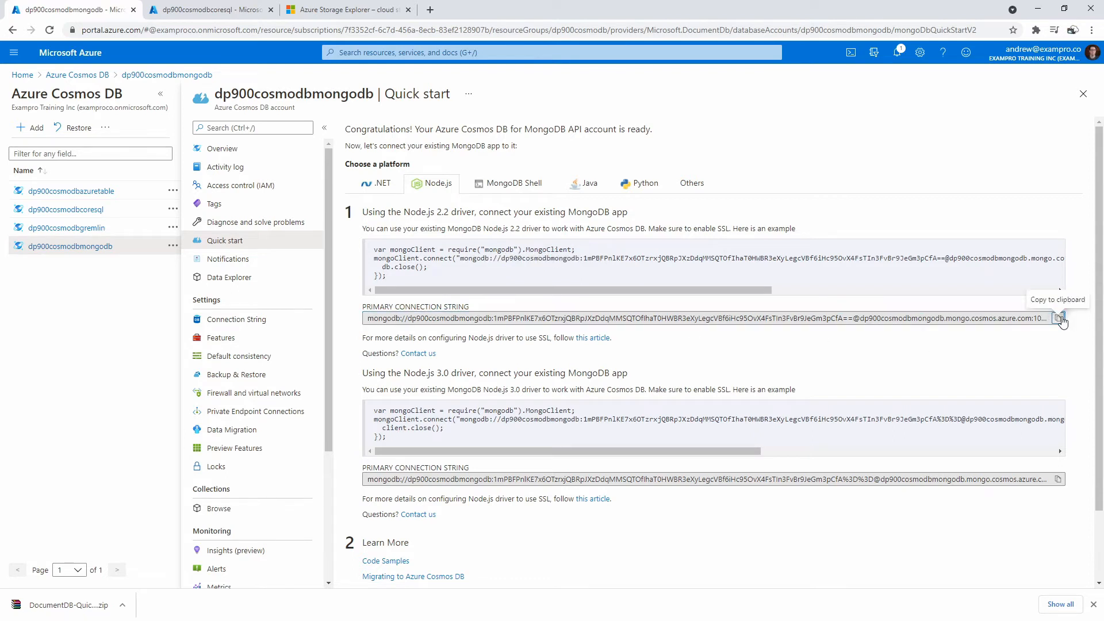
# - Paste the connection string into Compass and connect to the dp900cosmodbmongodb account
pyautogui.hotkey('alt', 'Tab')
pyautogui.moveTo(1034, 118); pyautogui.dragTo(793, 100)
pyautogui.click(476, 214)
pyautogui.hotkey('ctrl', 'v')
pyautogui.click(626, 245)
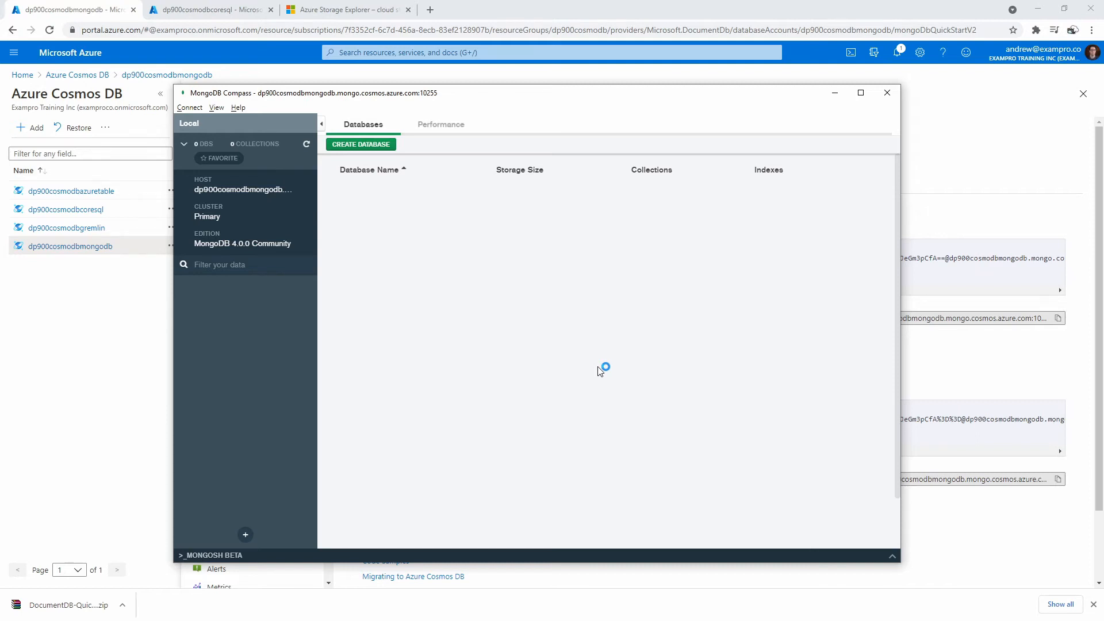
pyautogui.moveTo(470, 94); pyautogui.dragTo(820, 98)
pyautogui.click(397, 138)
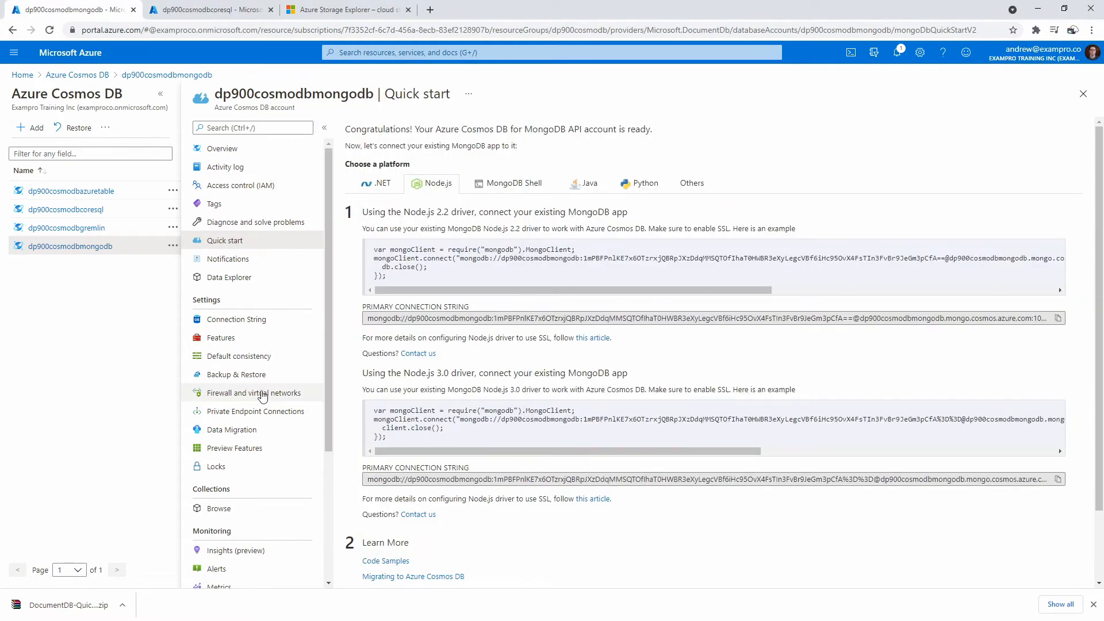
# - Open cosmos.azure.com and switch the explorer to the dp900cosmodbmongodb account
pyautogui.click(207, 13)
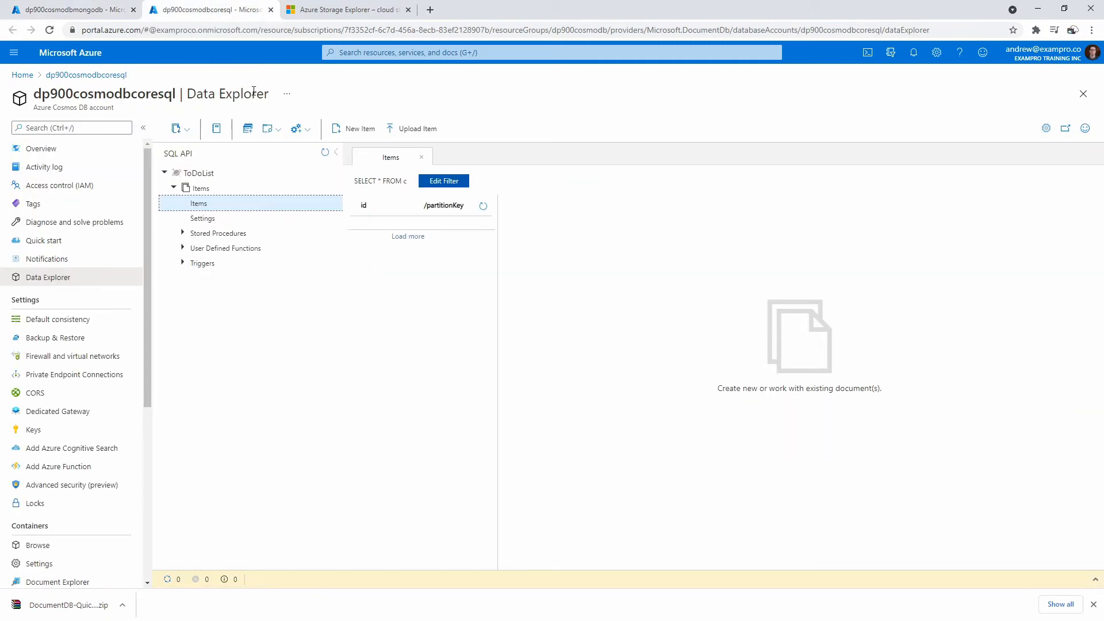
pyautogui.click(324, 15)
pyautogui.click(236, 13)
pyautogui.click(258, 30)
pyautogui.write('cosmos.azure.com')
pyautogui.press('Return')
pyautogui.click(409, 10)
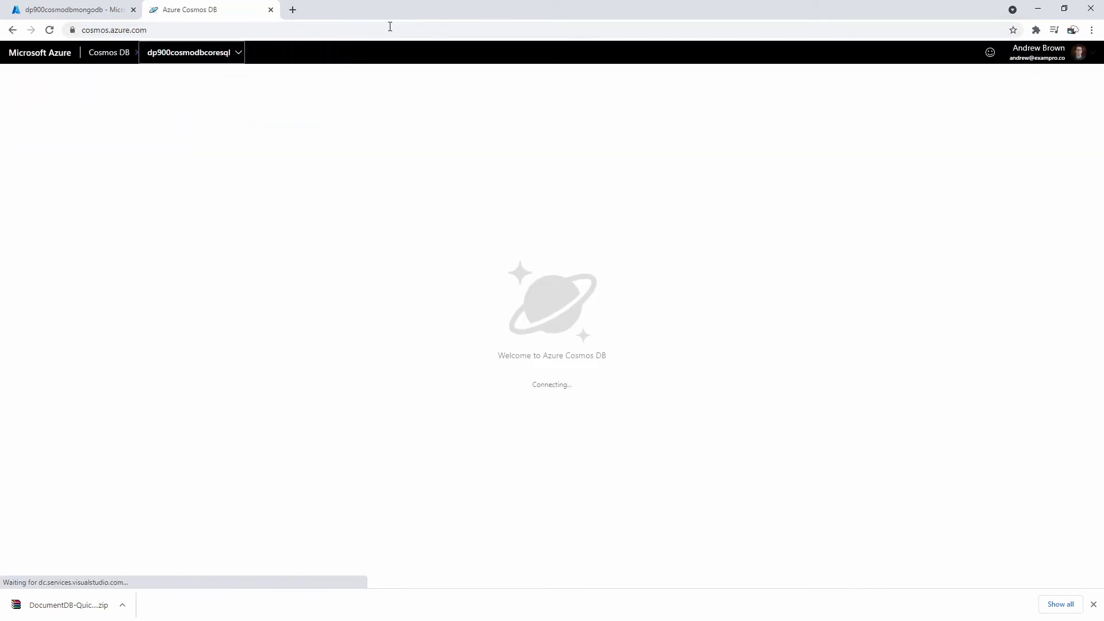
pyautogui.click(229, 54)
pyautogui.click(228, 143)
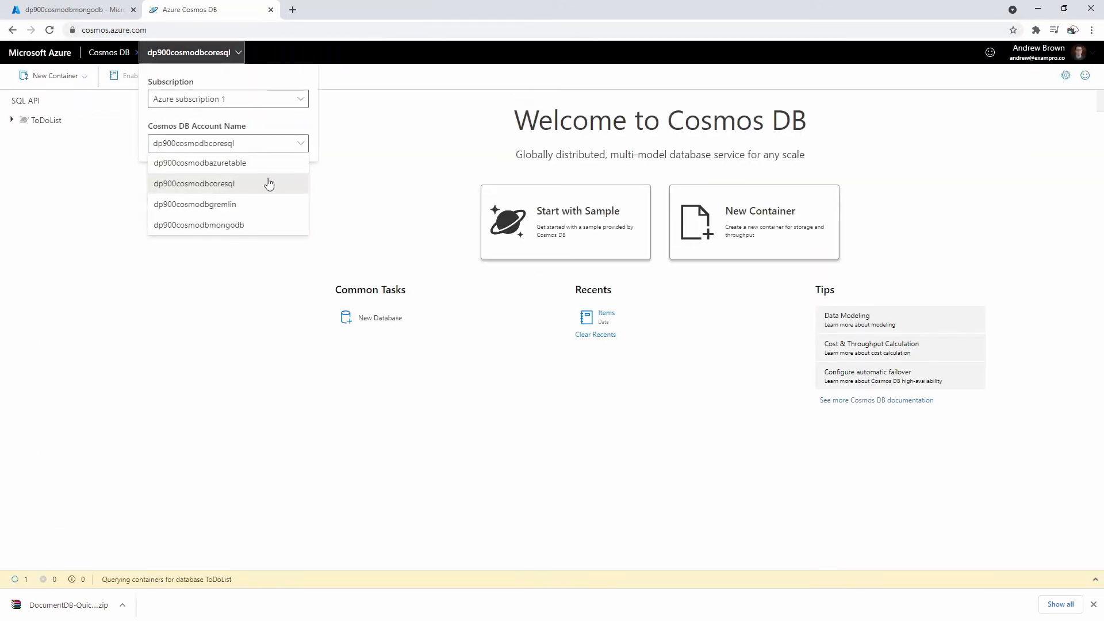
pyautogui.click(262, 224)
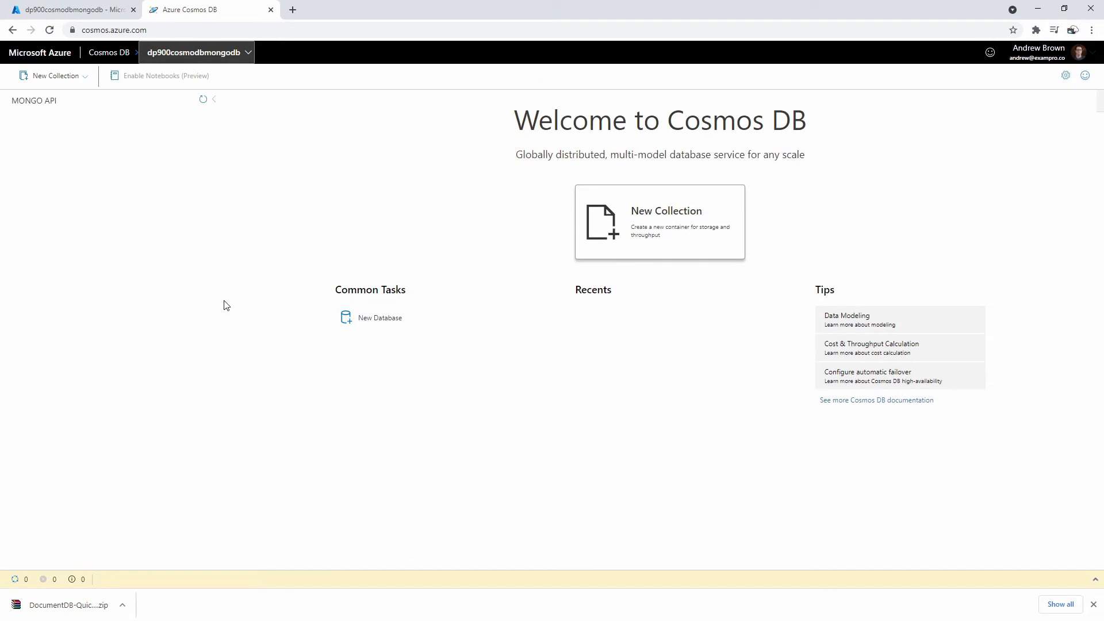
# - Create database myMongoDb with an unsharded collection MyCollection
pyautogui.click(58, 76)
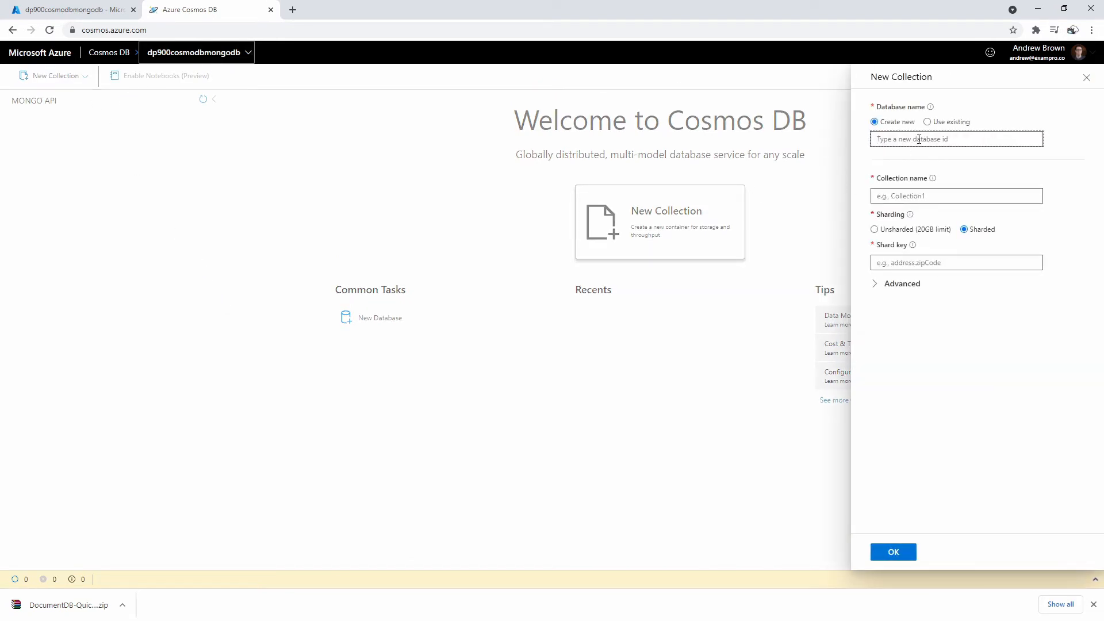
pyautogui.write('my')
pyautogui.write('MyCollection')
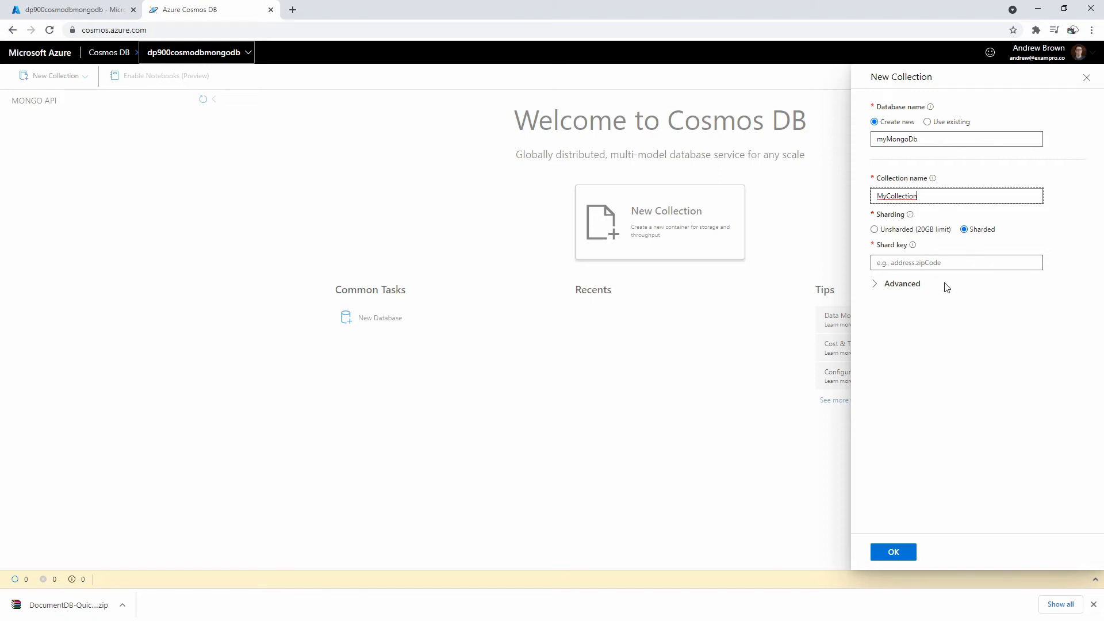
pyautogui.click(948, 262)
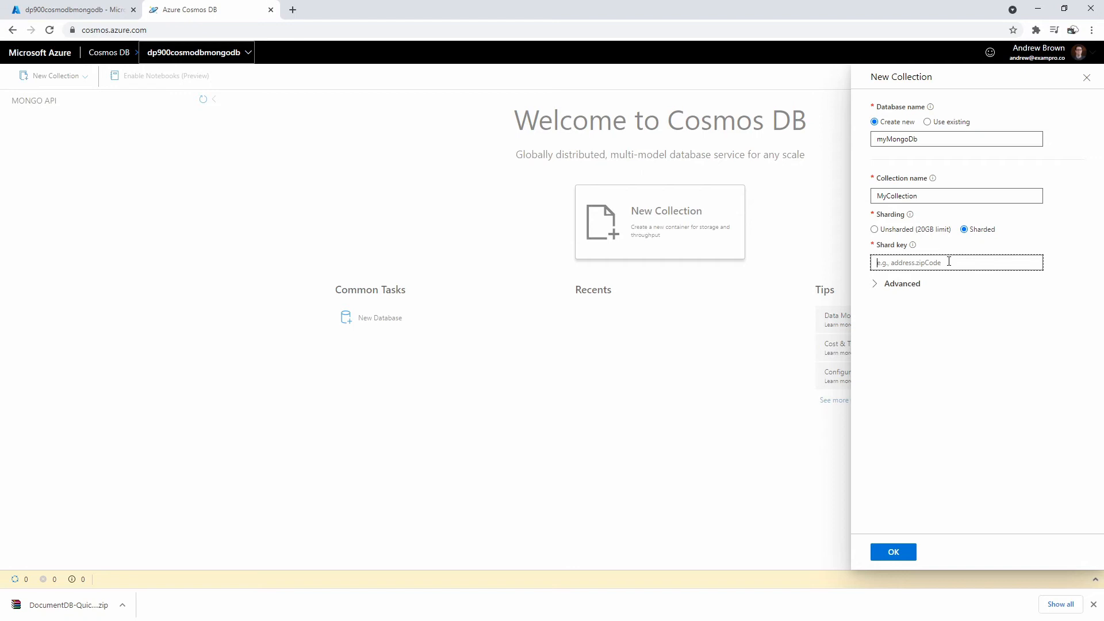
pyautogui.write('mysharedkey')
pyautogui.click(875, 230)
pyautogui.click(877, 248)
pyautogui.click(877, 250)
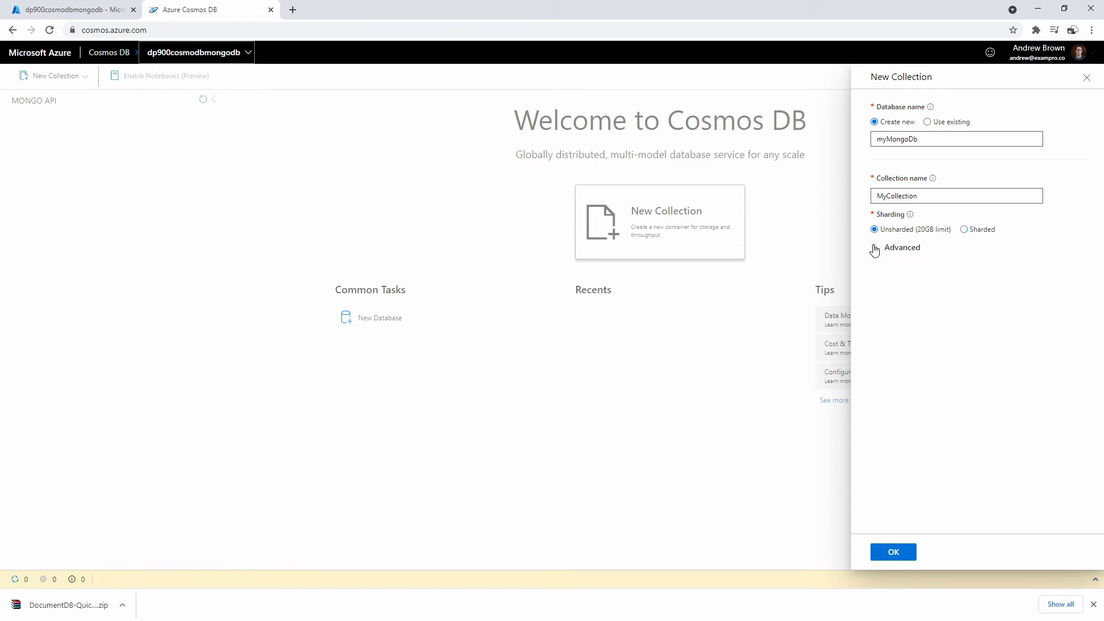
pyautogui.click(891, 550)
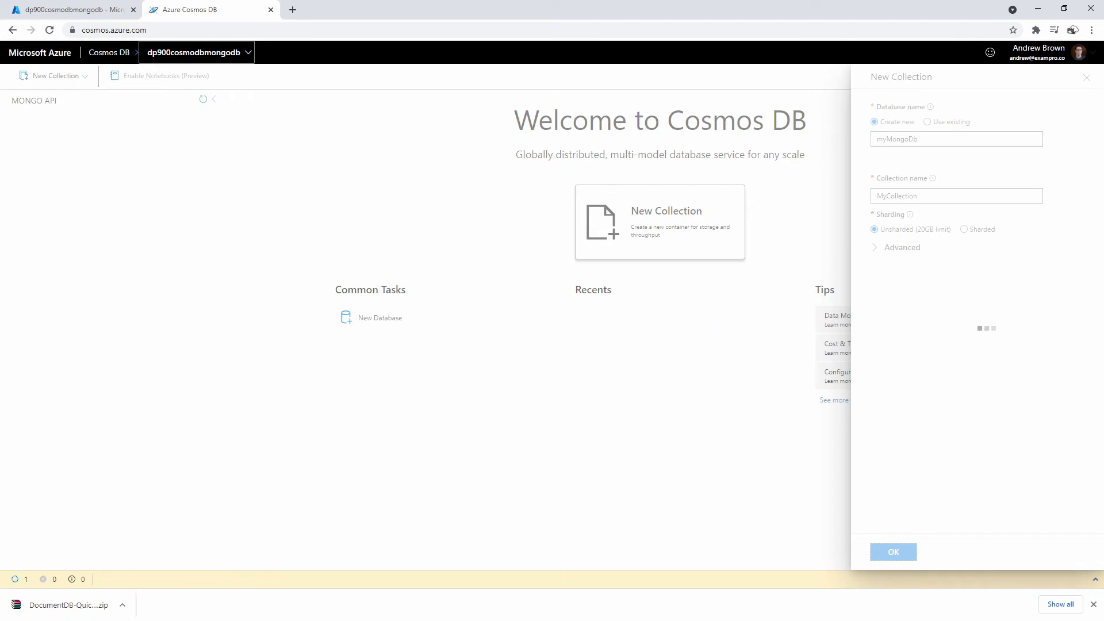
pyautogui.hotkey('alt', 'Tab')
pyautogui.moveTo(1038, 102); pyautogui.dragTo(725, 104)
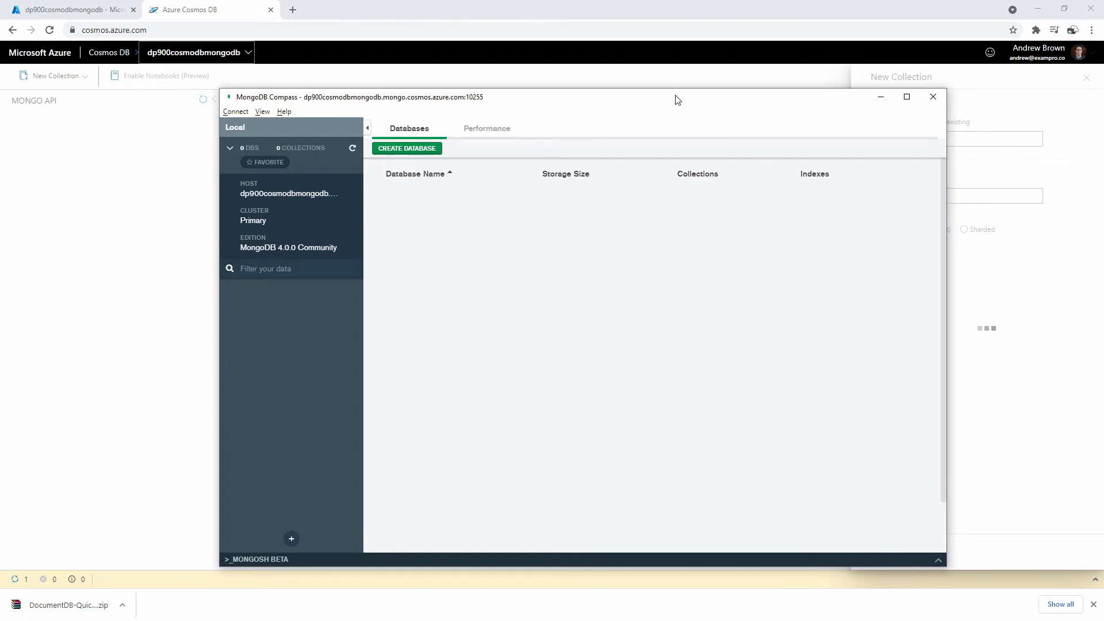
# - Reload MongoDB Compass so it picks up the new myMongoDb database
pyautogui.moveTo(672, 101); pyautogui.dragTo(638, 116)
pyautogui.click(206, 129)
pyautogui.click(206, 128)
pyautogui.click(230, 129)
pyautogui.press('Down')
pyautogui.press('Return')
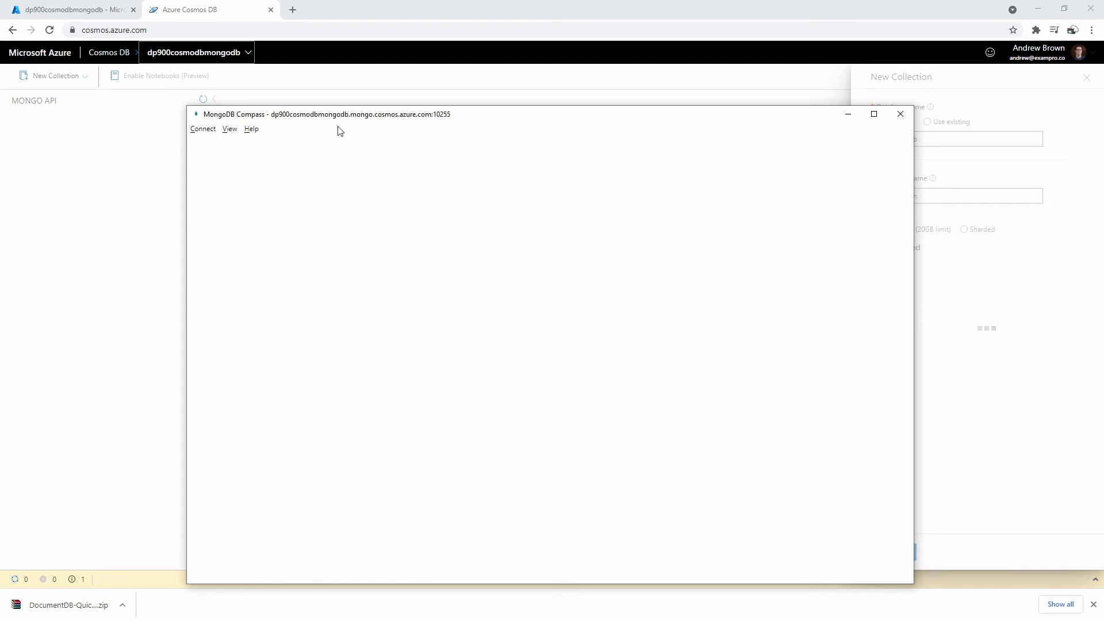
# - Expand myMongoDb and MyCollection in the Cosmos DB explorer tree
pyautogui.moveTo(336, 119); pyautogui.dragTo(792, 105)
pyautogui.click(13, 121)
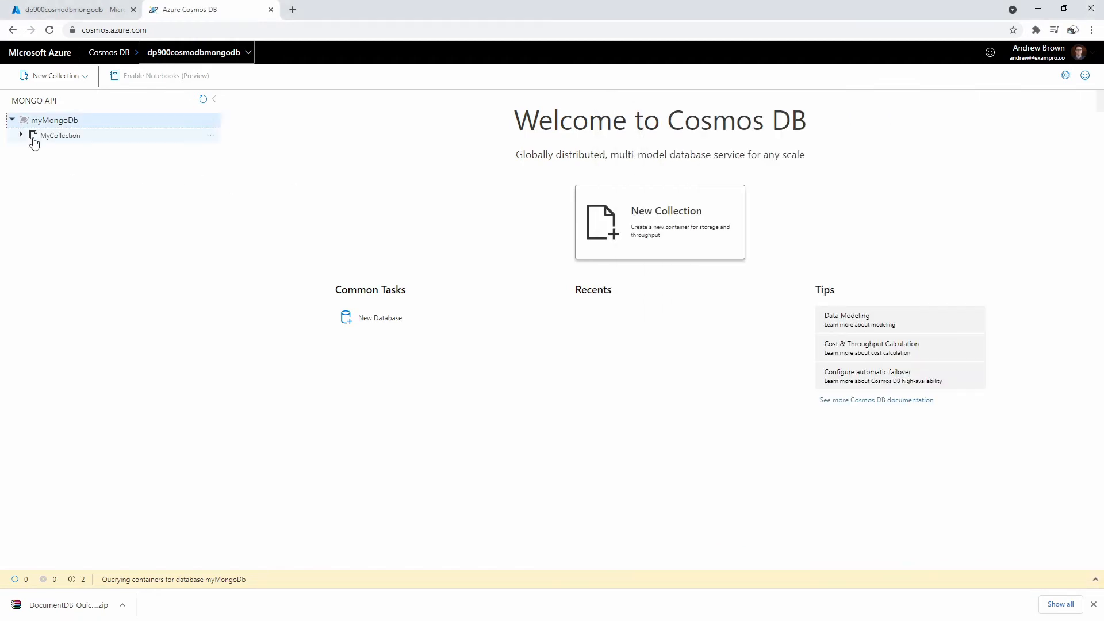
pyautogui.click(23, 135)
# - Connect Compass through the recent Cosmos DB connection and open myMongoDb's MyCollection documents
pyautogui.moveTo(1103, 108); pyautogui.dragTo(831, 102)
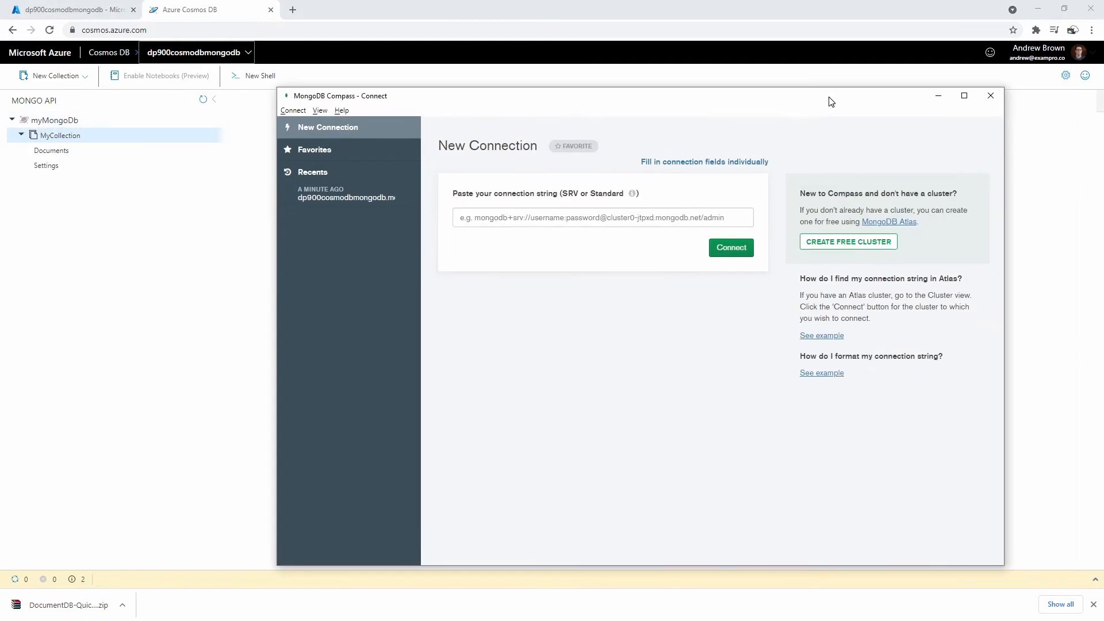
pyautogui.click(357, 197)
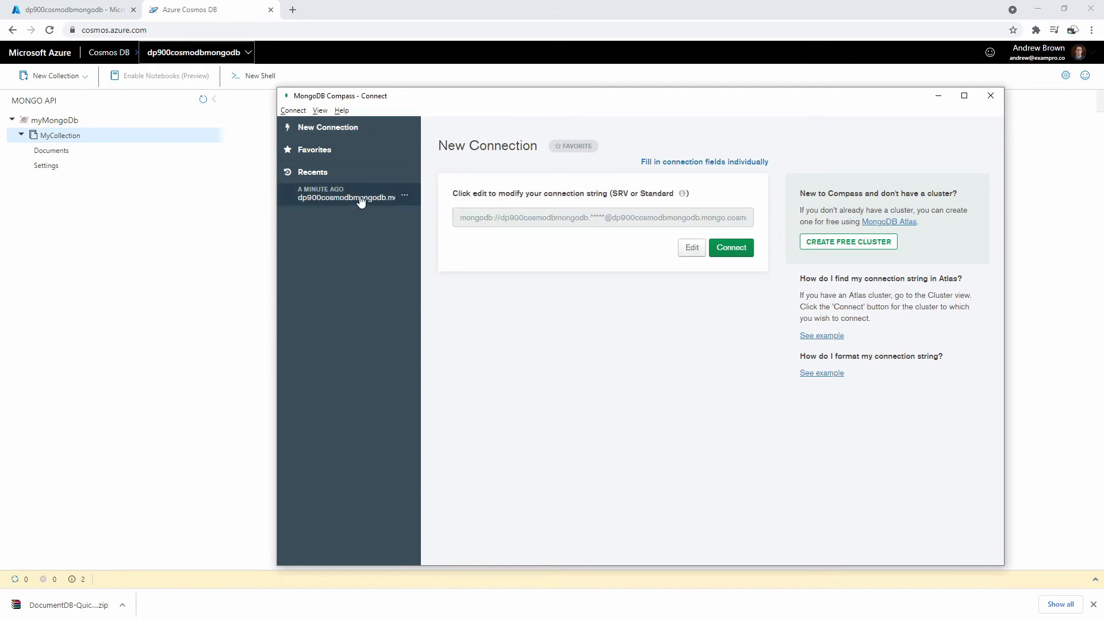
pyautogui.doubleClick(365, 198)
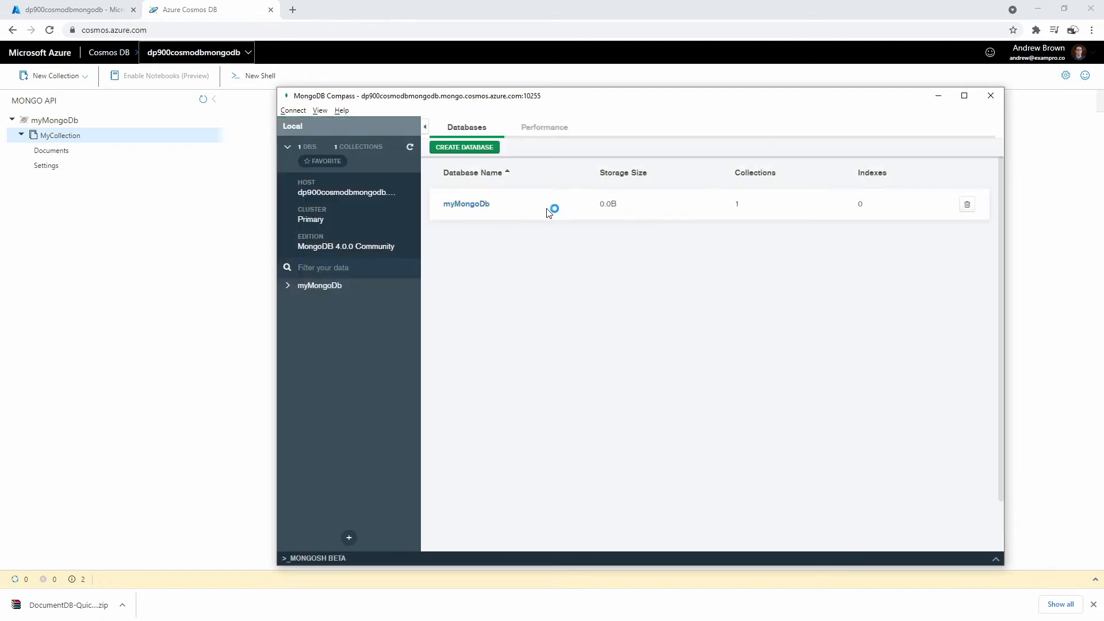
pyautogui.click(485, 208)
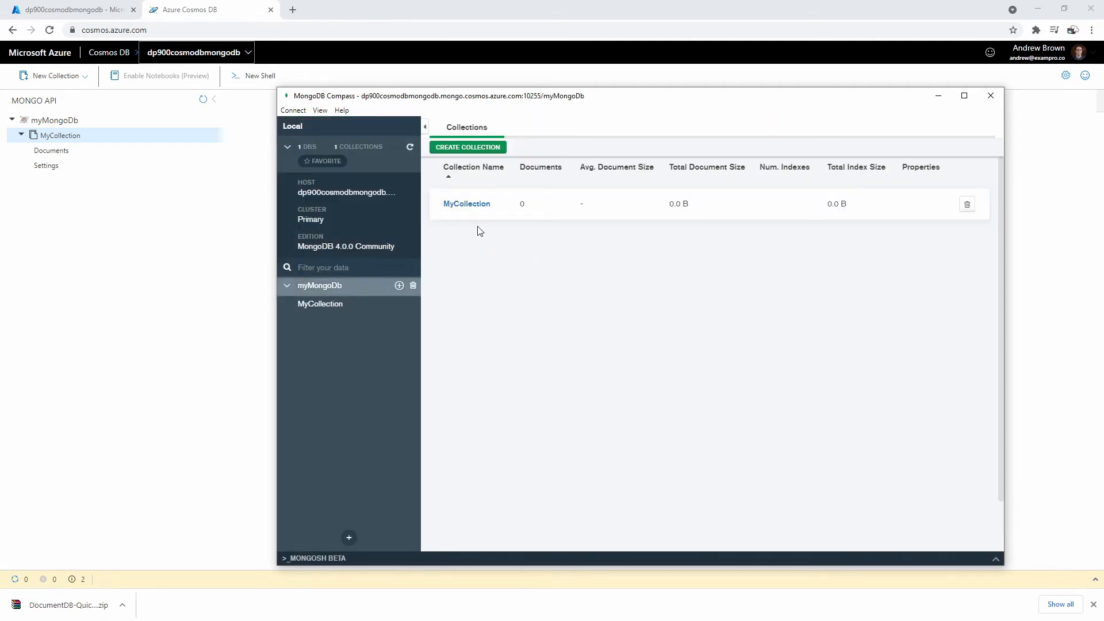
pyautogui.click(480, 209)
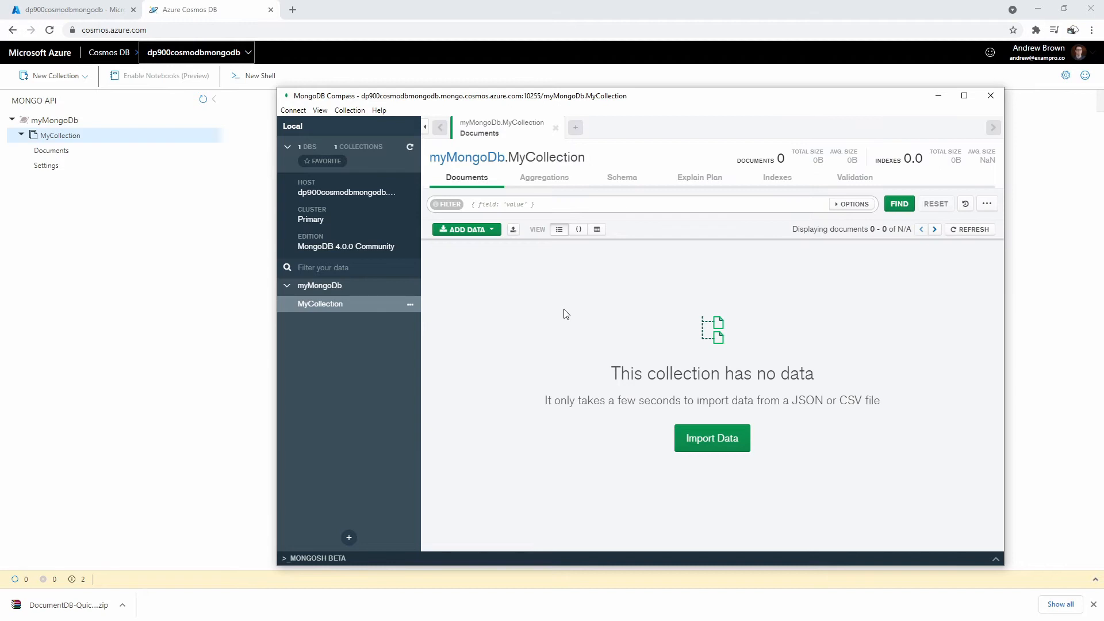
# - Browse MyCollection's Aggregations, Schema, Indexes and Validation views and the Add Data options in Compass
pyautogui.click(575, 129)
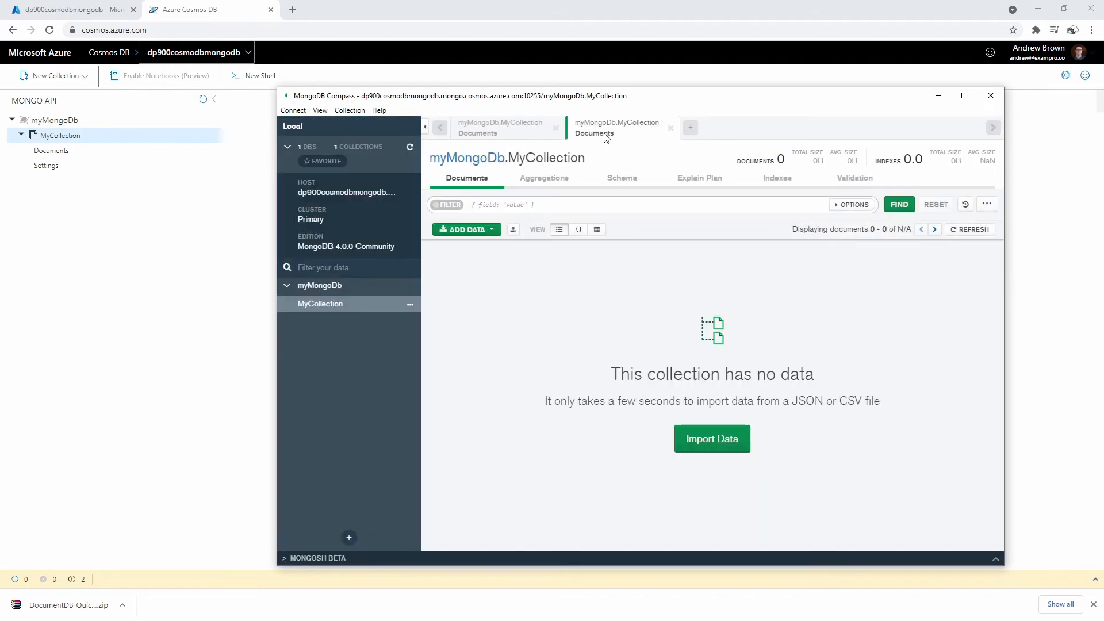
pyautogui.click(670, 128)
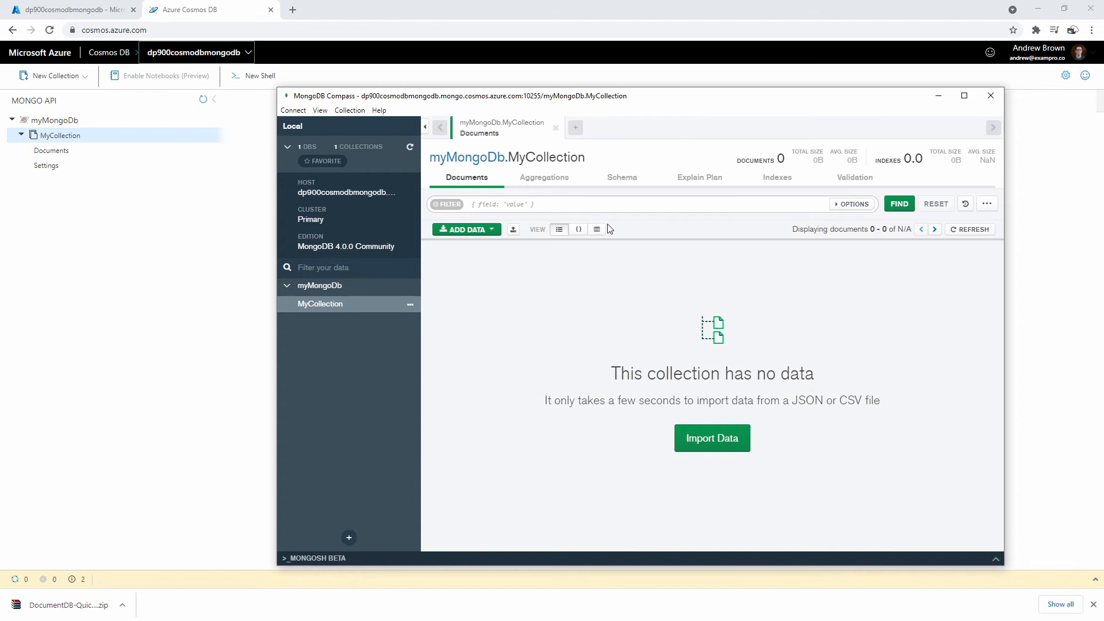
pyautogui.click(549, 182)
pyautogui.click(621, 178)
pyautogui.click(699, 179)
pyautogui.click(777, 178)
pyautogui.click(855, 178)
pyautogui.click(467, 178)
pyautogui.click(466, 229)
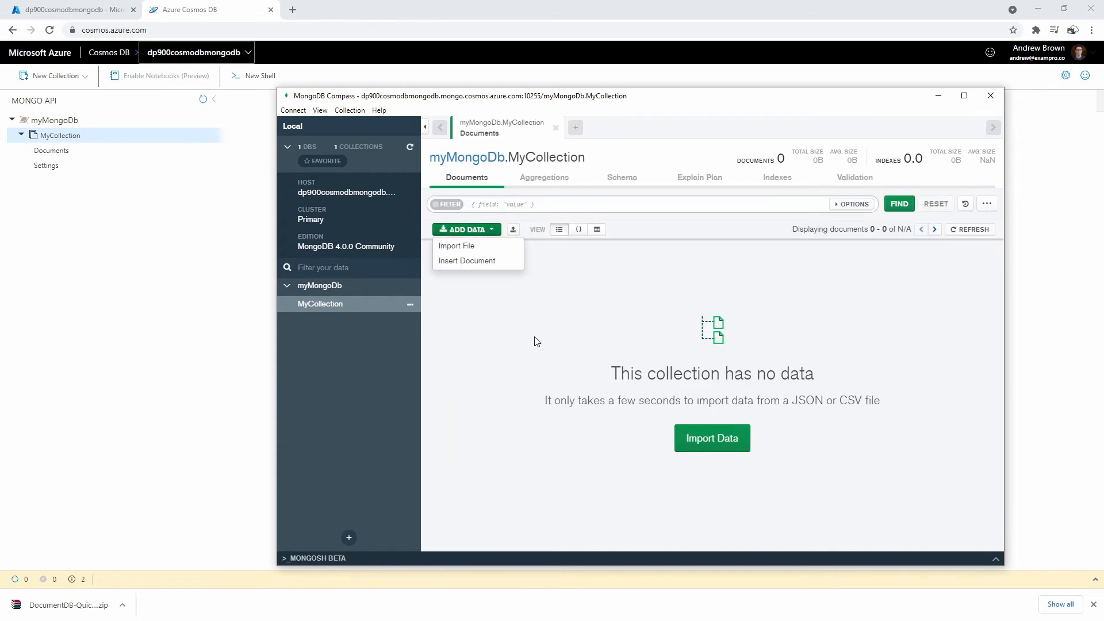
pyautogui.click(536, 342)
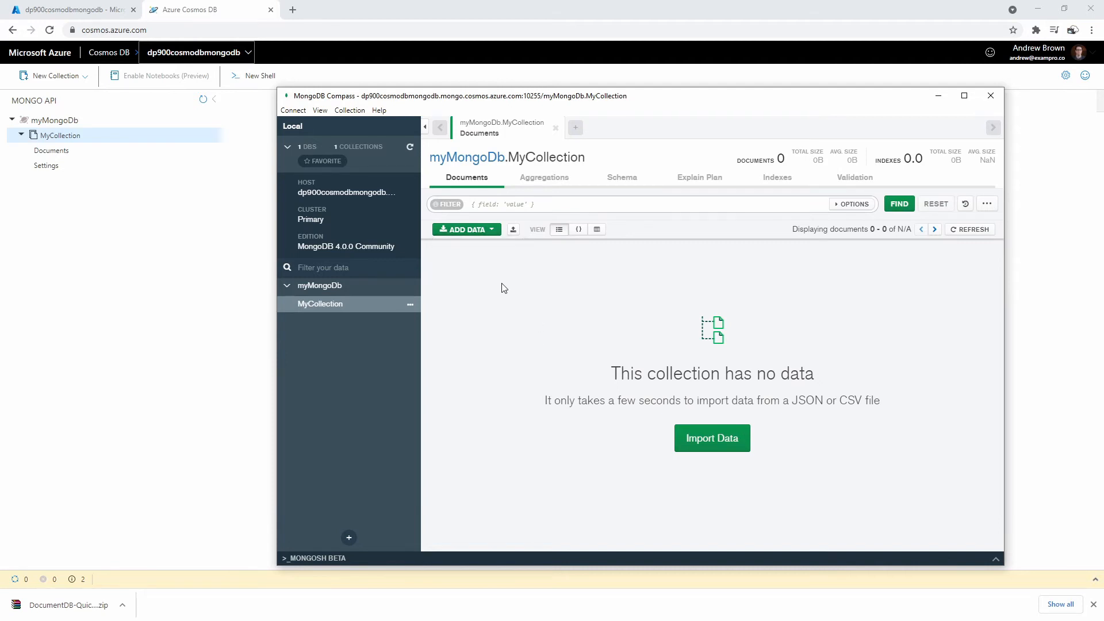
# - Open MyCollection's empty Documents tab in the Cosmos DB Data Explorer
pyautogui.moveTo(635, 100); pyautogui.dragTo(972, 102)
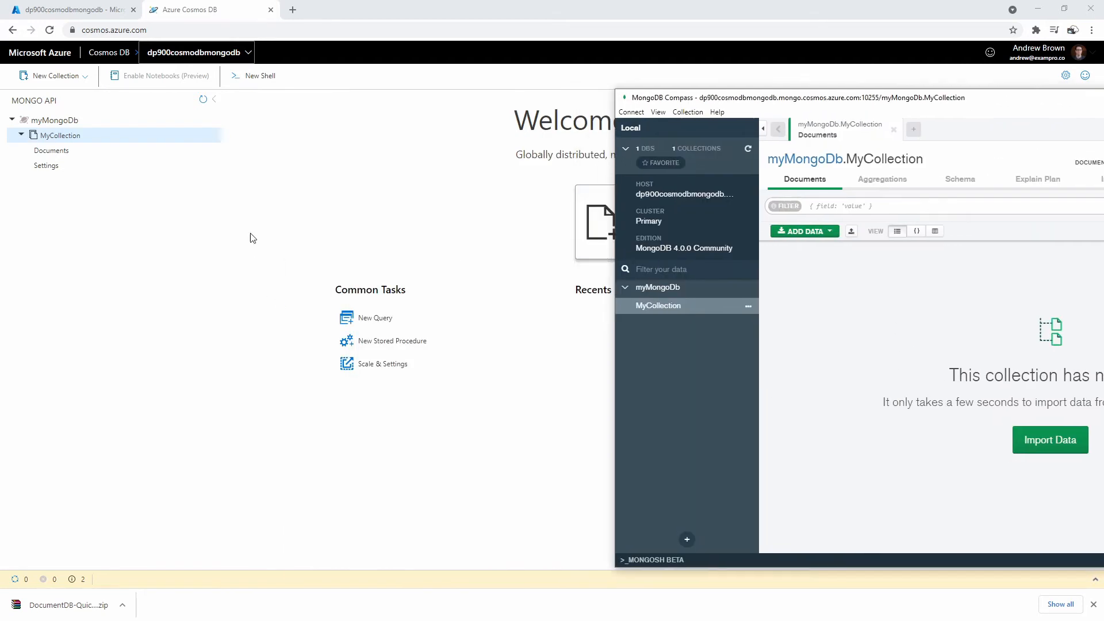
pyautogui.click(251, 235)
pyautogui.click(81, 153)
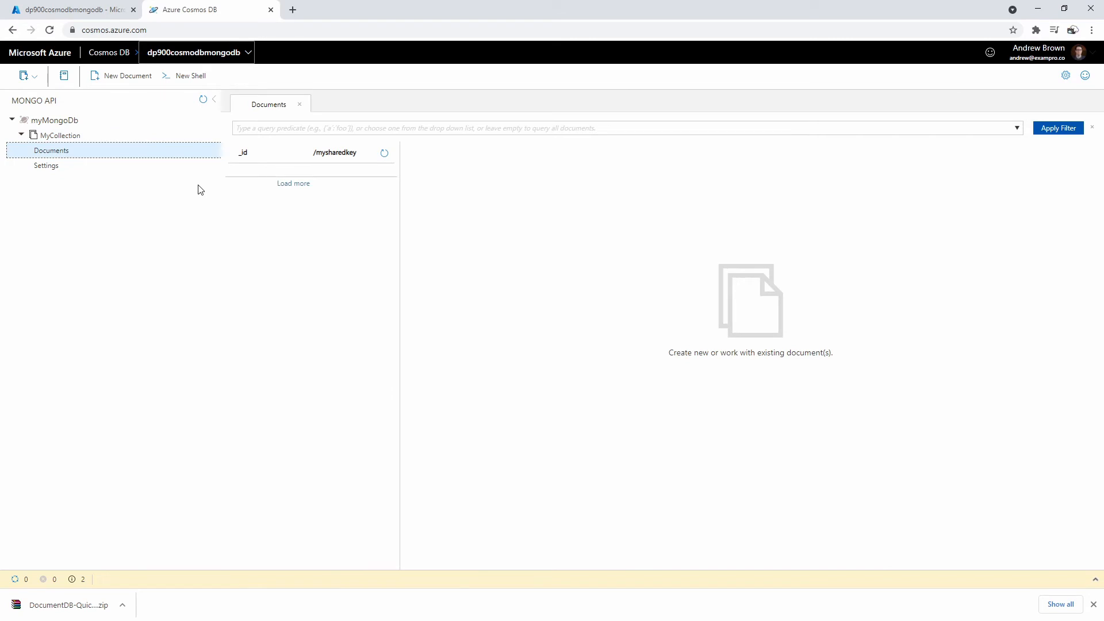
# - Save a new MyCollection document with id "1", mysharedkey "blue" and a name field
pyautogui.click(128, 75)
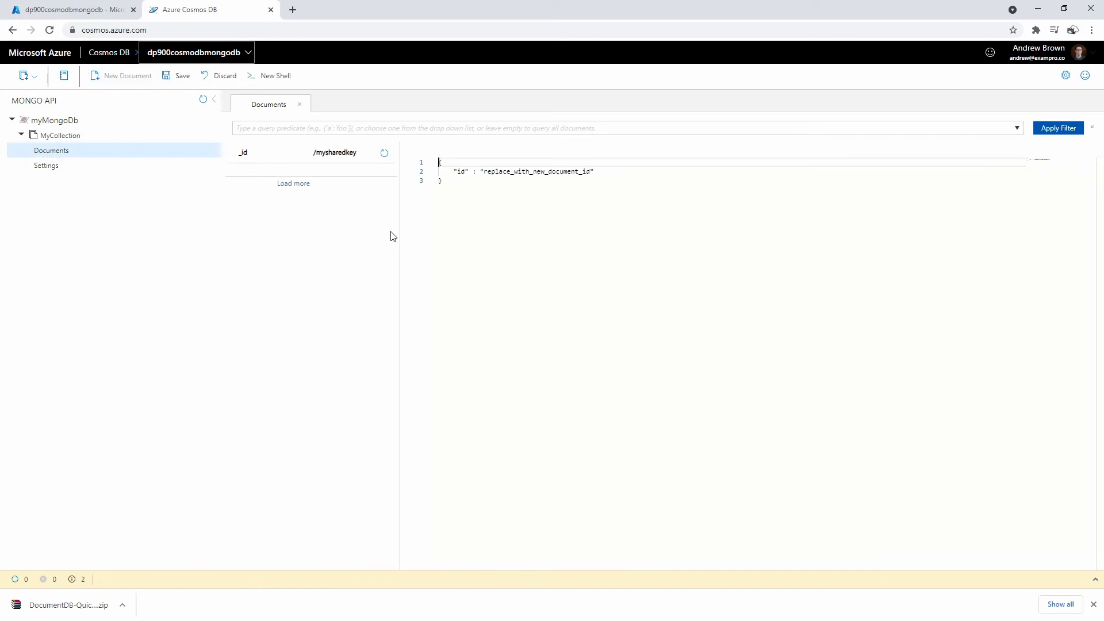
pyautogui.doubleClick(510, 172)
pyautogui.write('1"')
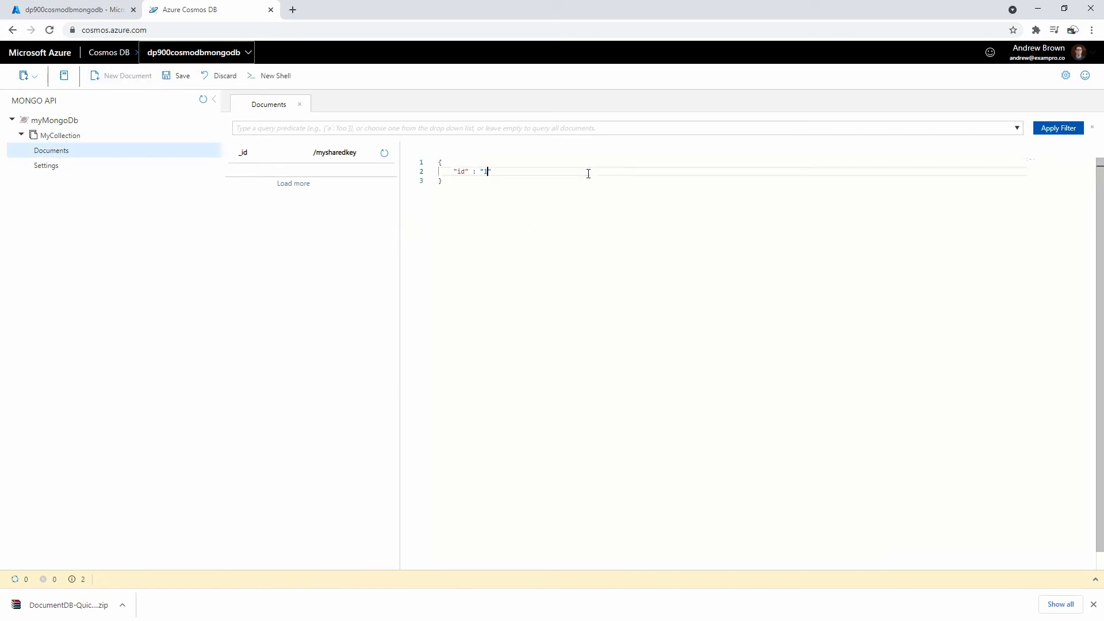
pyautogui.write(',')
pyautogui.press('Return')
pyautogui.write('"mysharedkey')
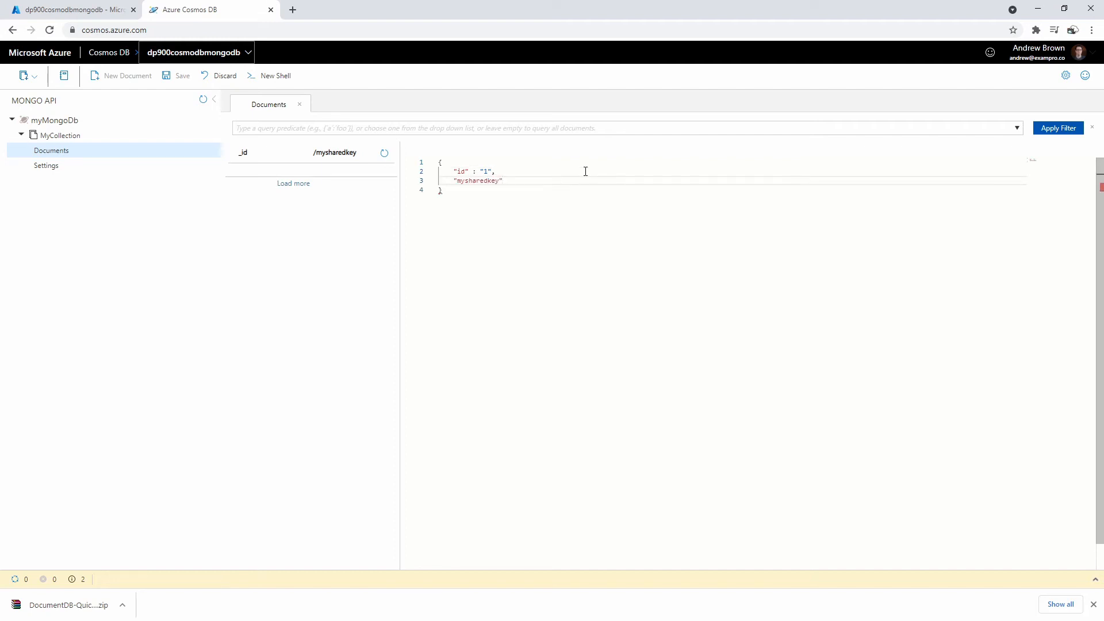
pyautogui.write('": "blue')
pyautogui.press('Right')
pyautogui.write(',')
pyautogui.press('Return')
pyautogui.write('"name": "Andrew')
pyautogui.click(723, 221)
pyautogui.click(177, 78)
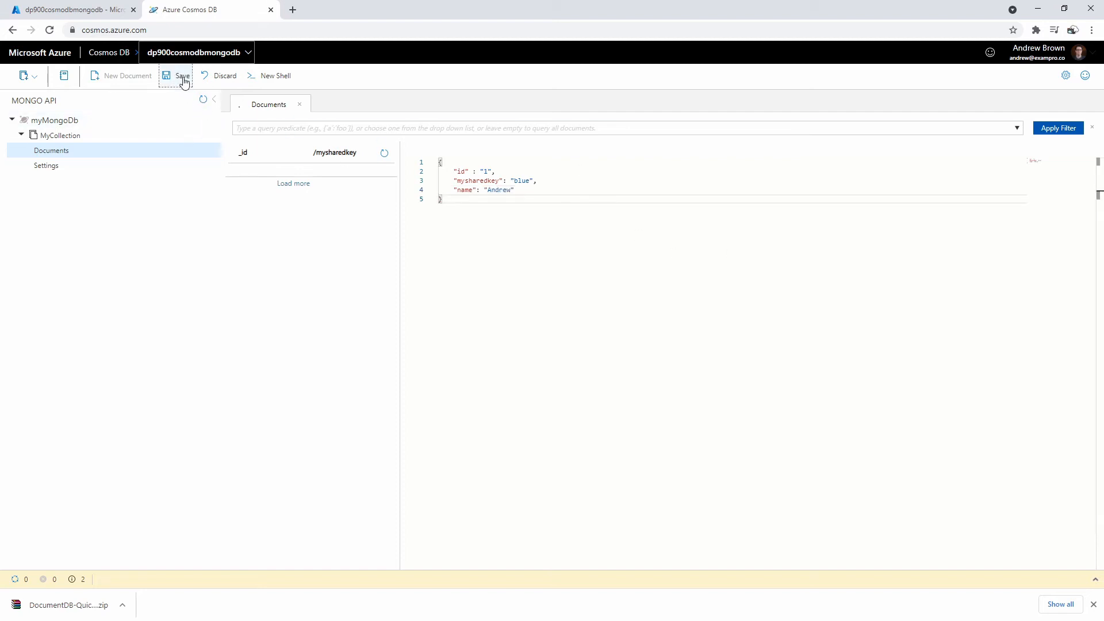
pyautogui.moveTo(1103, 113); pyautogui.dragTo(752, 108)
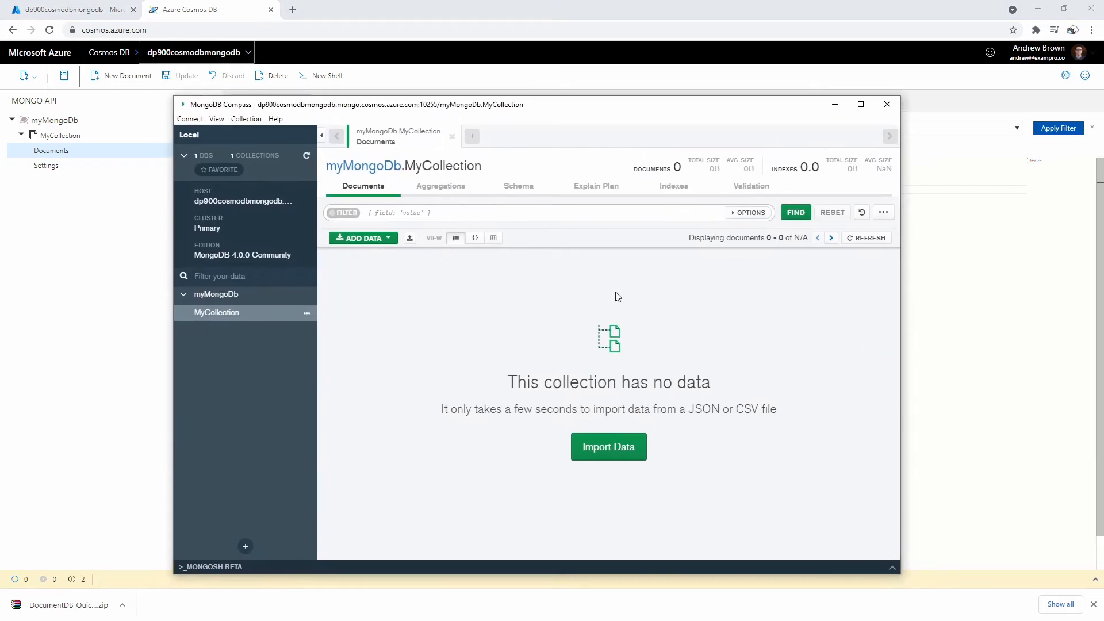
# - Refresh MyCollection in Compass to list the id 1, mysharedkey blue document, cancelling an Insert Document attempt
pyautogui.click(866, 237)
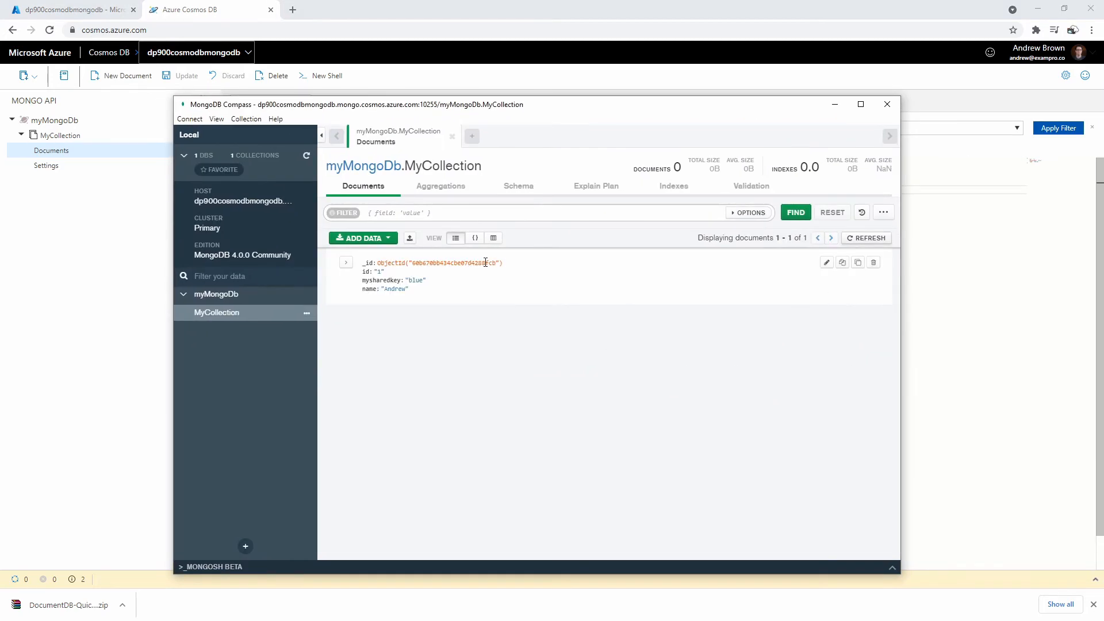
pyautogui.click(826, 262)
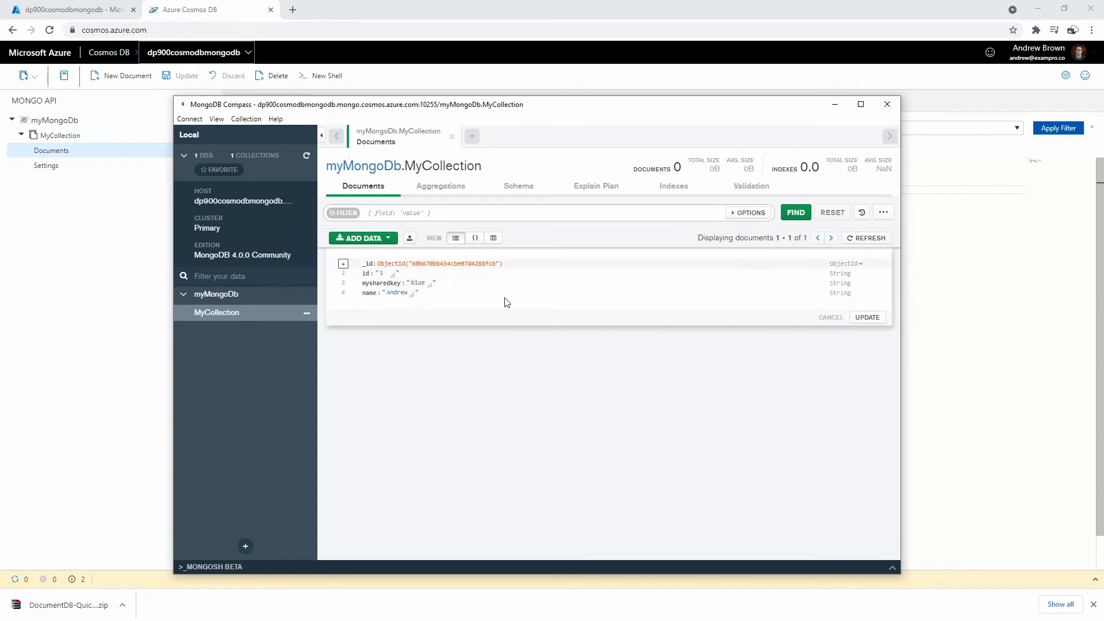
pyautogui.click(388, 237)
pyautogui.click(365, 271)
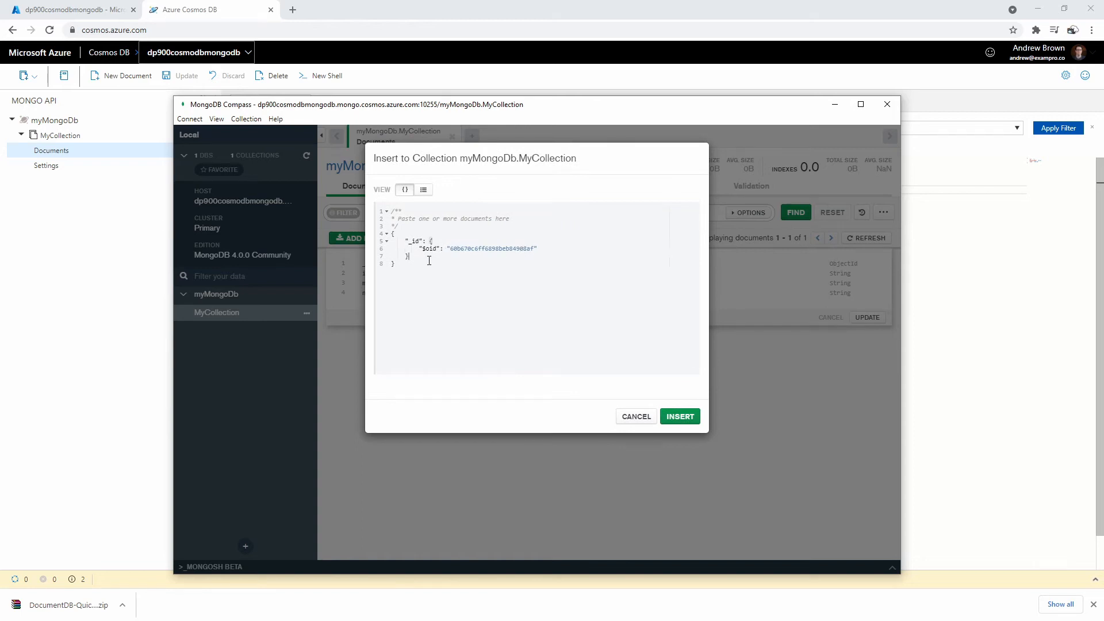
pyautogui.click(423, 190)
pyautogui.click(404, 190)
pyautogui.click(643, 418)
pyautogui.moveTo(498, 110); pyautogui.dragTo(638, 96)
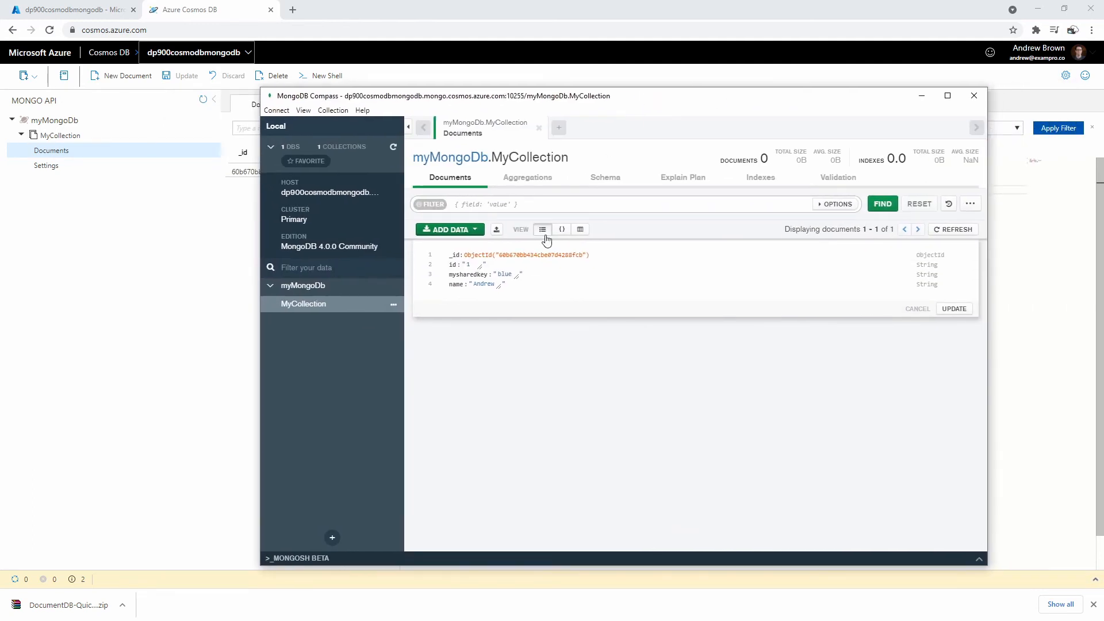
pyautogui.moveTo(654, 97); pyautogui.dragTo(1103, 96)
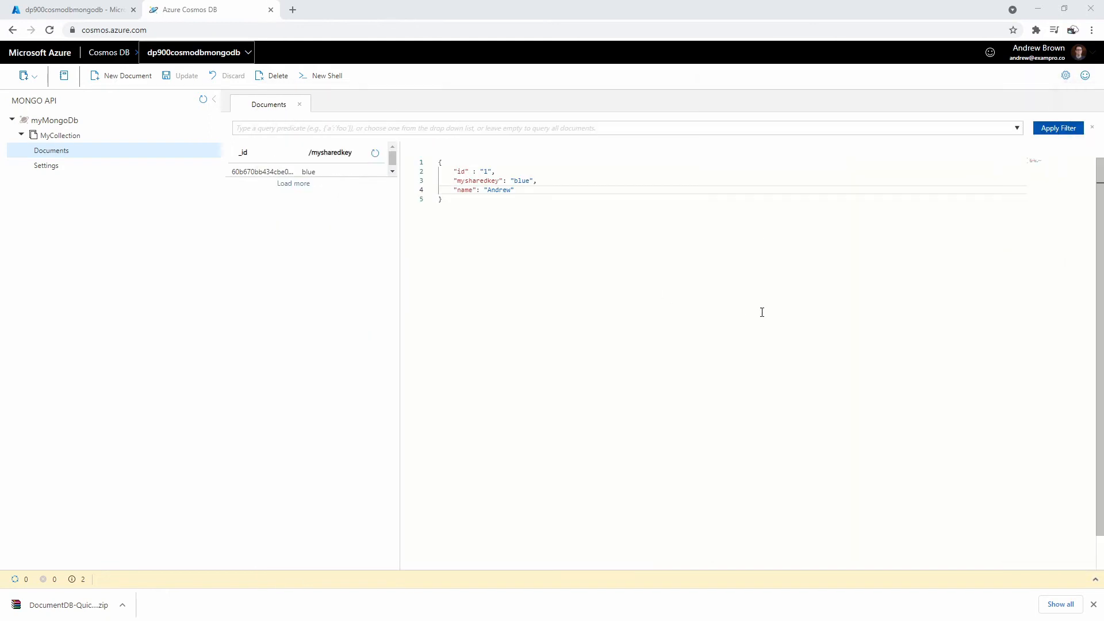
# - Open a Shell 1 Mongo shell tab, checking the quick start's shell connection command
pyautogui.click(313, 76)
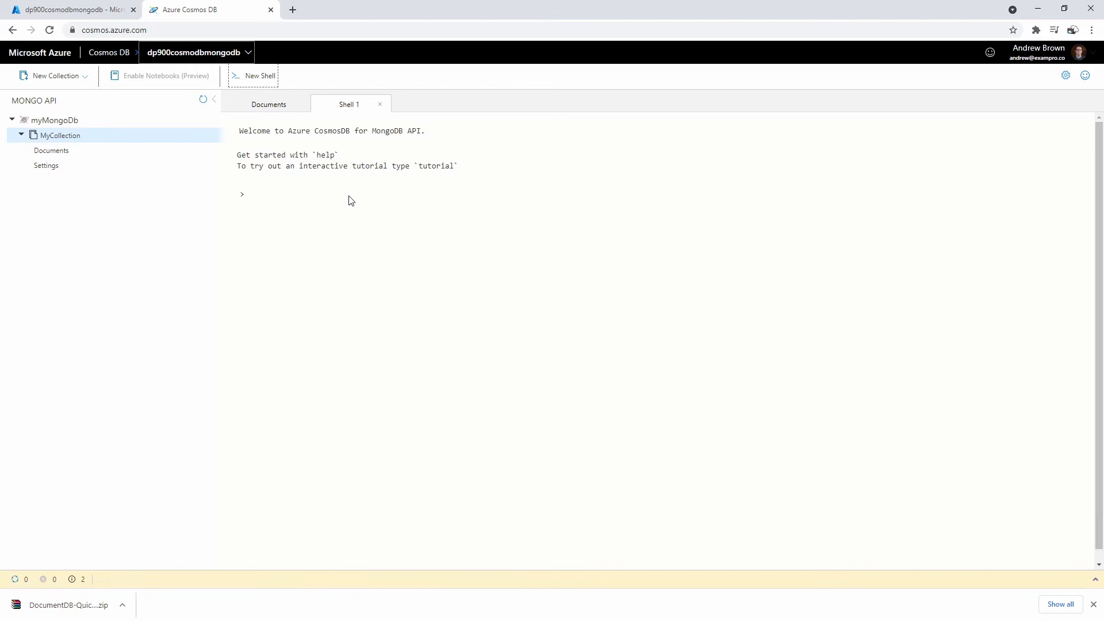
pyautogui.click(99, 11)
pyautogui.click(512, 184)
pyautogui.moveTo(386, 242); pyautogui.dragTo(744, 237)
pyautogui.click(200, 13)
pyautogui.moveTo(1103, 173); pyautogui.dragTo(1103, 121)
pyautogui.click(607, 268)
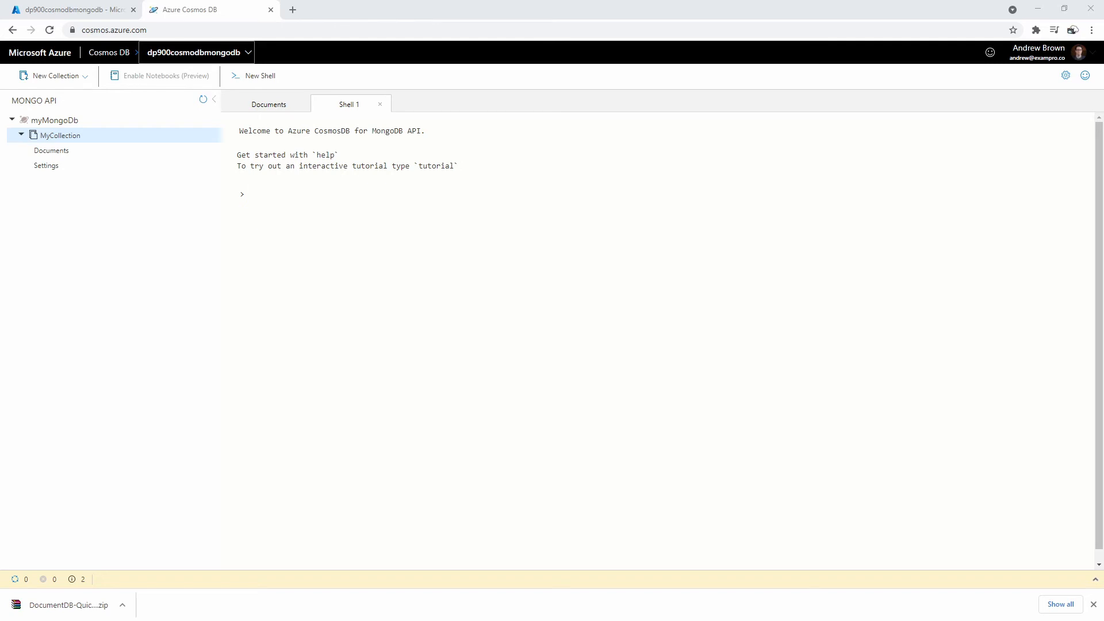
# - In MongoDB Documentation, open the db.collection.insertOne() reference from the mongo Shell Methods page
pyautogui.moveTo(0, 290); pyautogui.dragTo(426, 2)
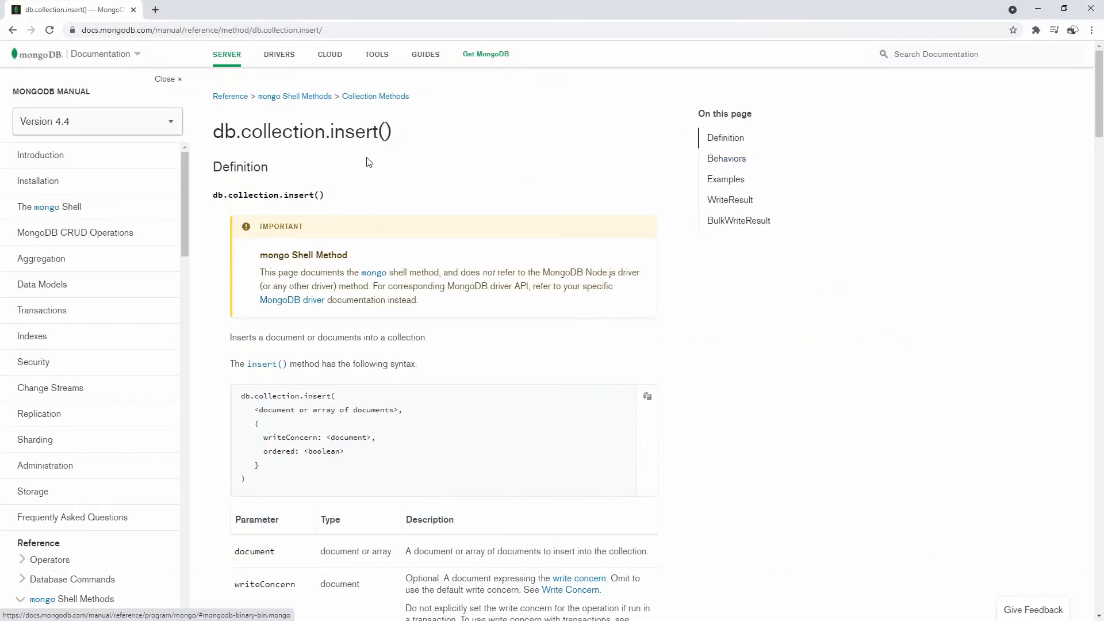
pyautogui.click(288, 97)
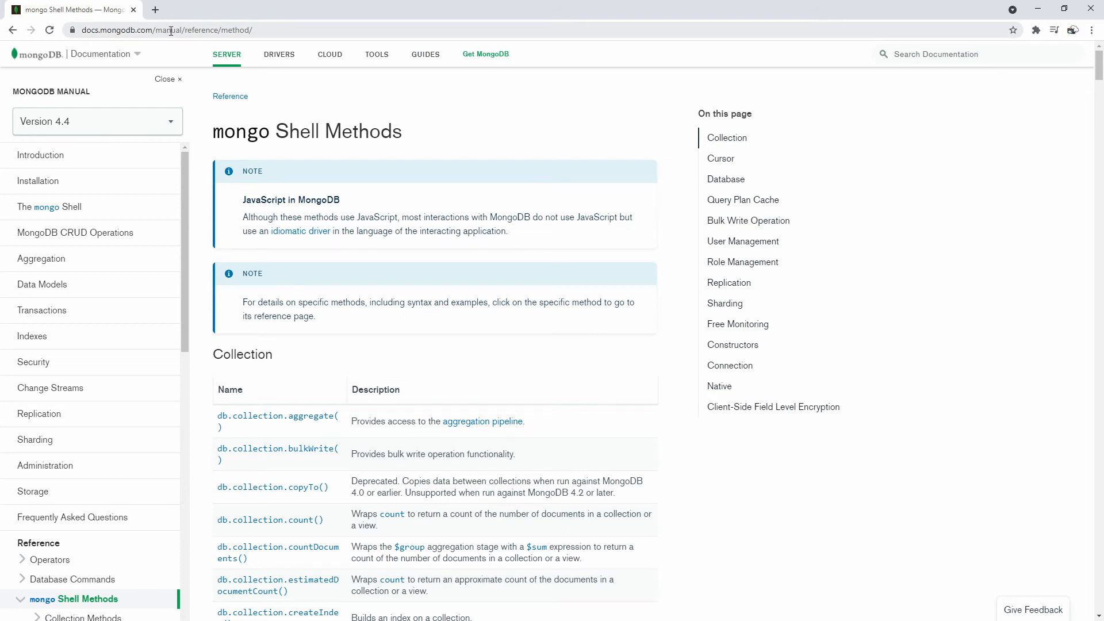
pyautogui.scroll(-18, 446, 409)
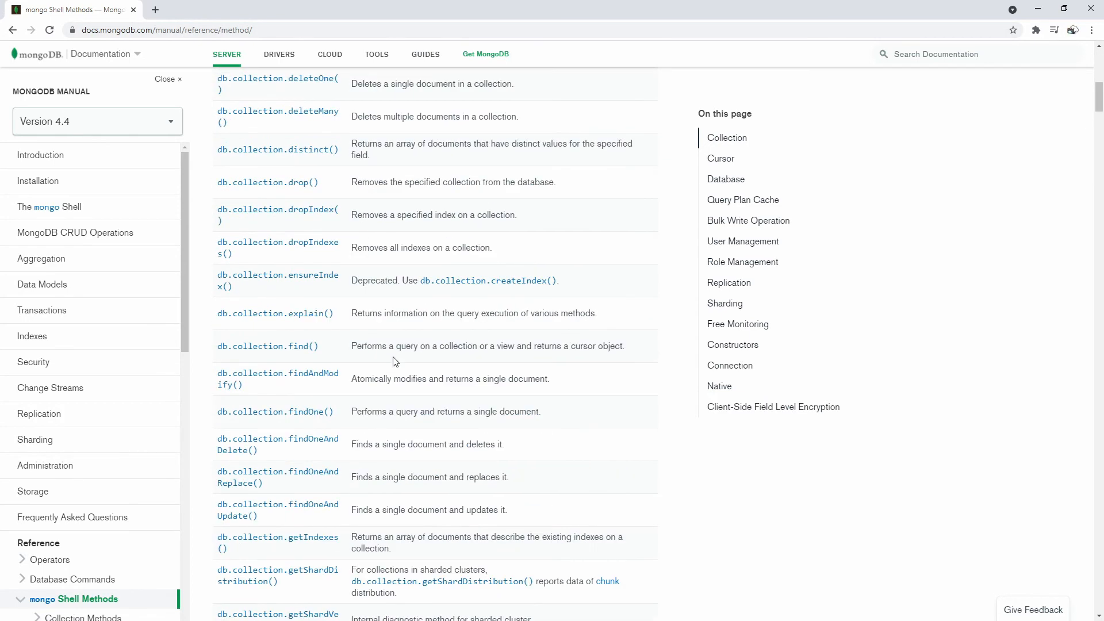
pyautogui.scroll(-6, 444, 426)
pyautogui.scroll(5, 444, 429)
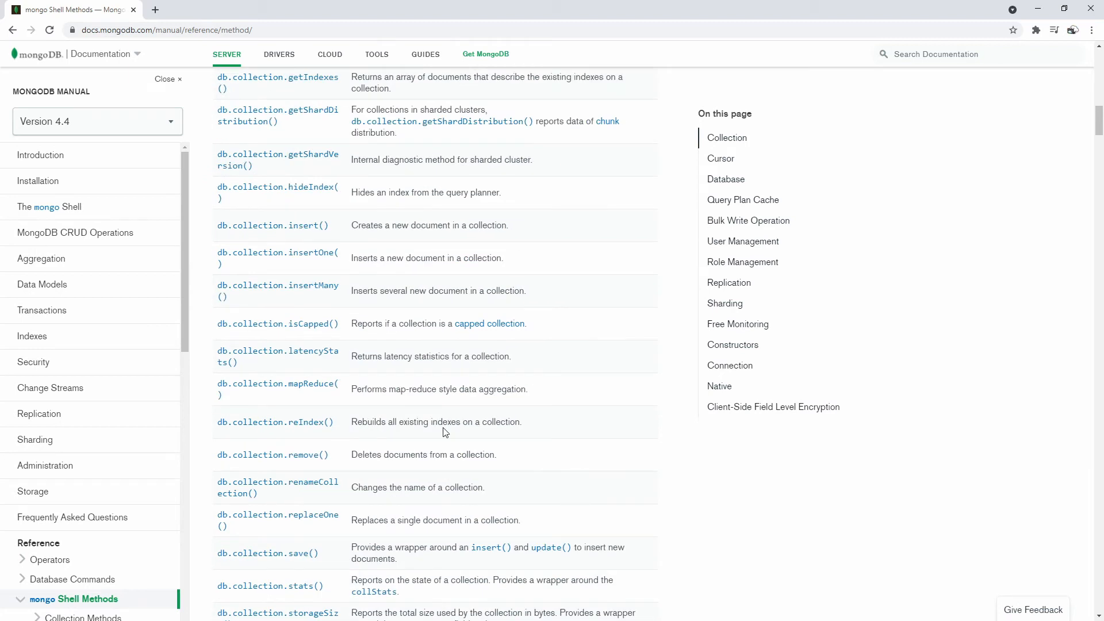
pyautogui.click(336, 256)
# - Scroll to the Examples and copy the insertOne example inserting a "box" item with _id 10
pyautogui.moveTo(268, 275); pyautogui.dragTo(329, 329)
pyautogui.scroll(-8, 329, 314)
pyautogui.scroll(-1, 329, 309)
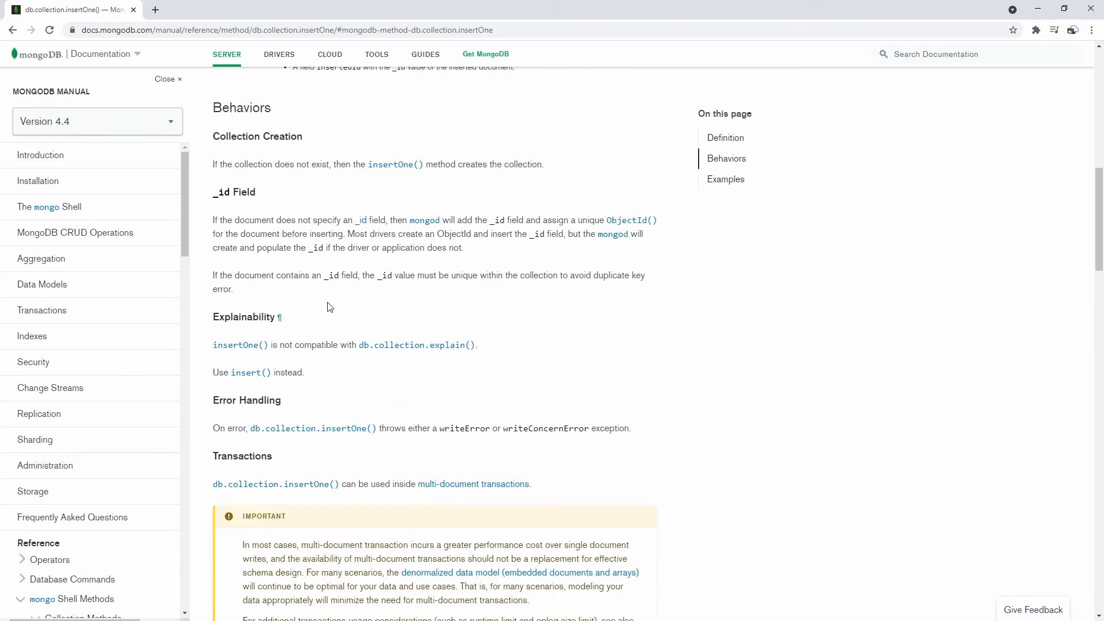
pyautogui.scroll(-2, 296, 230)
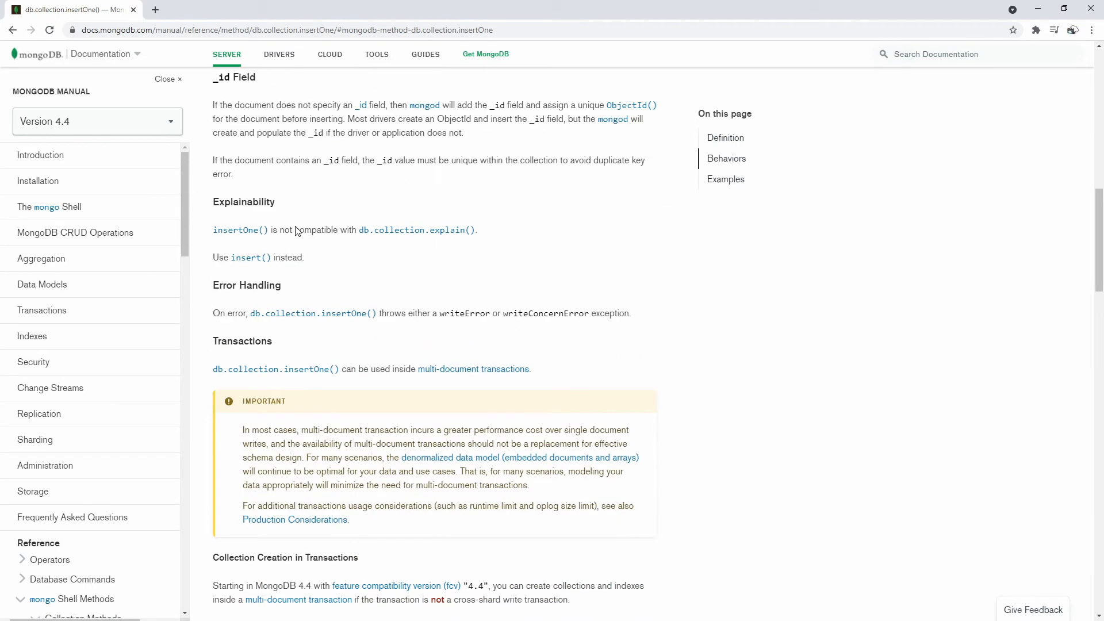
pyautogui.scroll(-10, 296, 226)
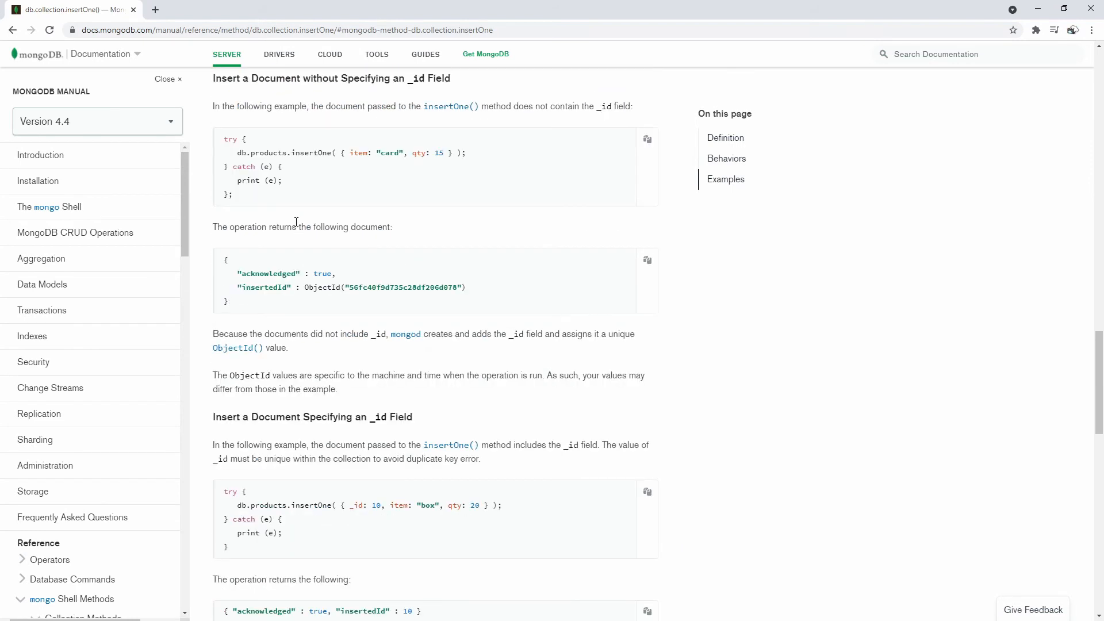
pyautogui.scroll(-3, 296, 223)
pyautogui.moveTo(505, 334); pyautogui.dragTo(239, 332)
pyautogui.hotkey('ctrl', 'c')
pyautogui.click(441, 371)
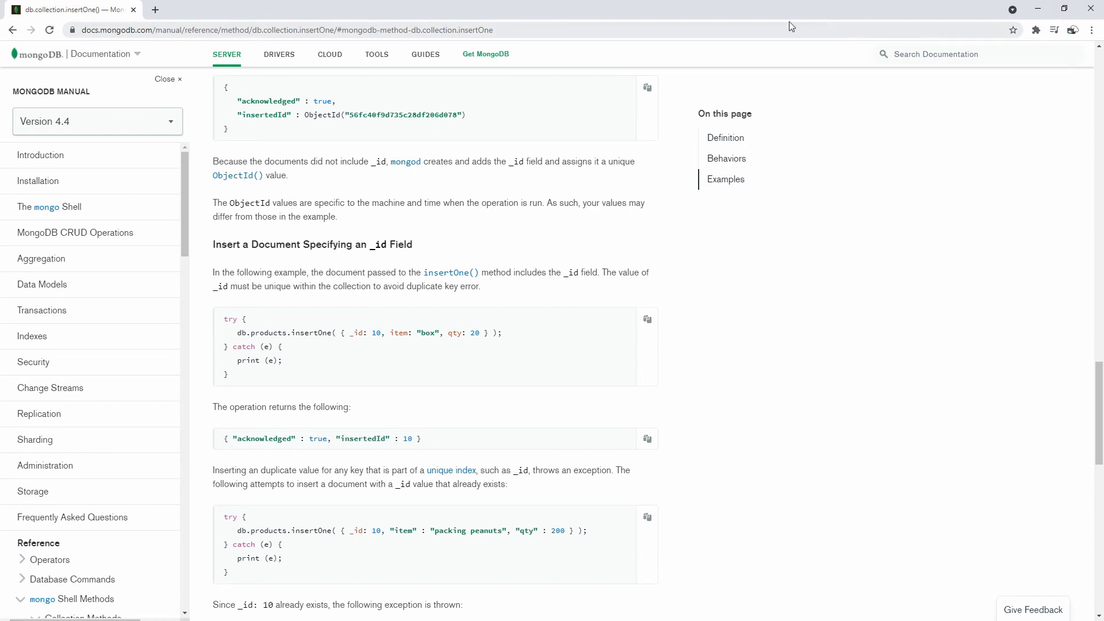
# - Restore the documentation window and bring the Cosmos DB Mongo shell back to the front
pyautogui.click(1064, 9)
pyautogui.moveTo(621, 71); pyautogui.dragTo(1103, 105)
pyautogui.click(474, 233)
pyautogui.rightClick(436, 217)
# - Paste and run the _id 10 box insertOne example in Shell 1, then load more Documents
pyautogui.click(393, 262)
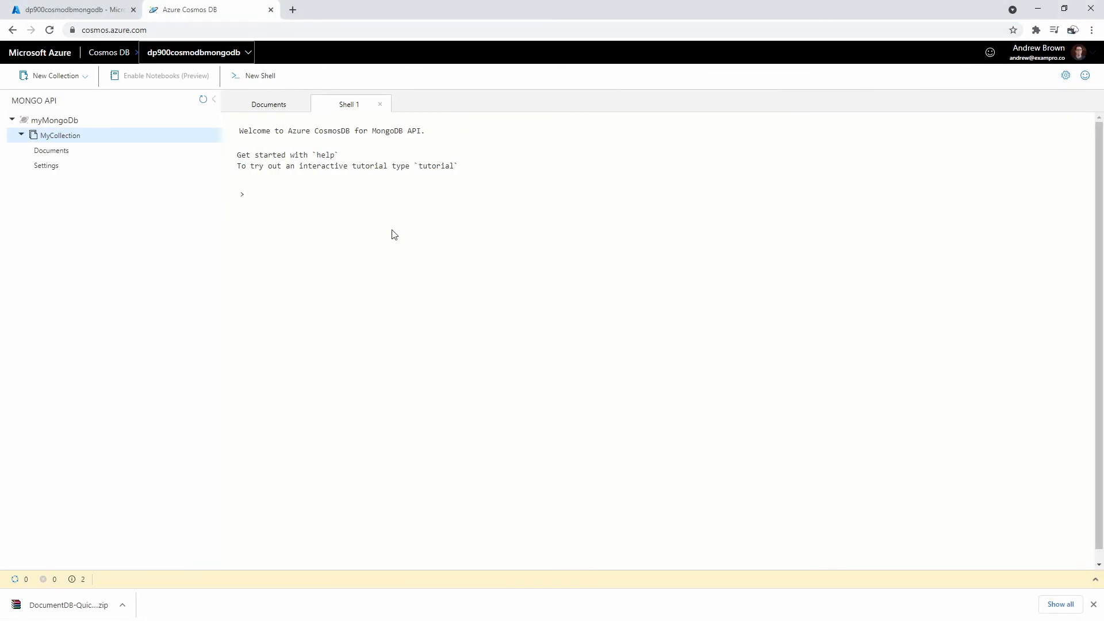
pyautogui.hotkey('ctrl', 'v')
pyautogui.press('Return')
pyautogui.click(269, 104)
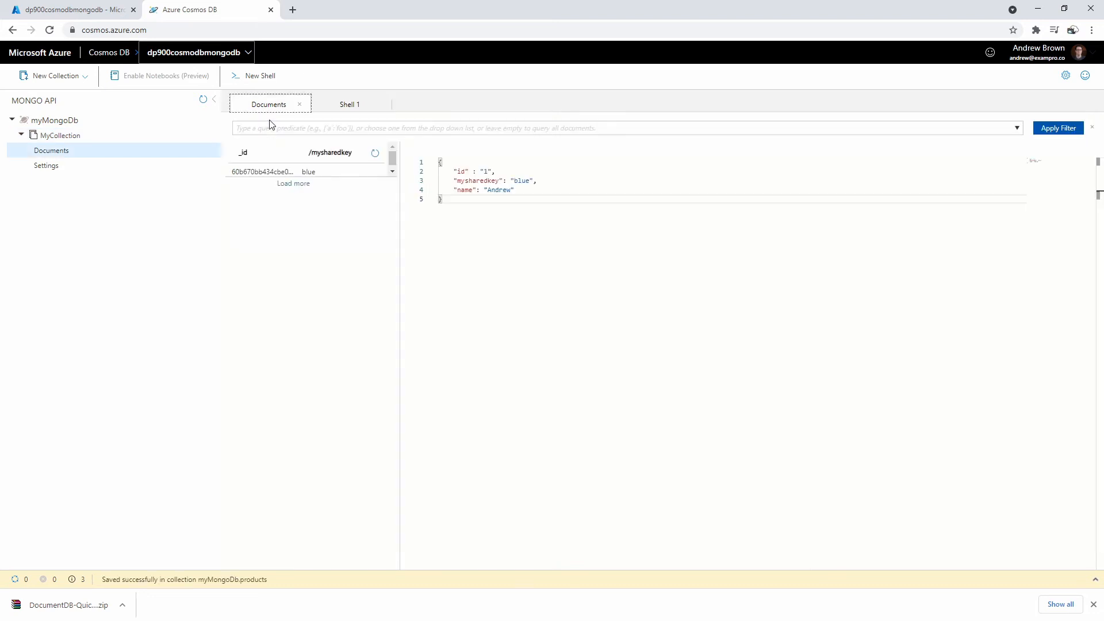
pyautogui.click(298, 188)
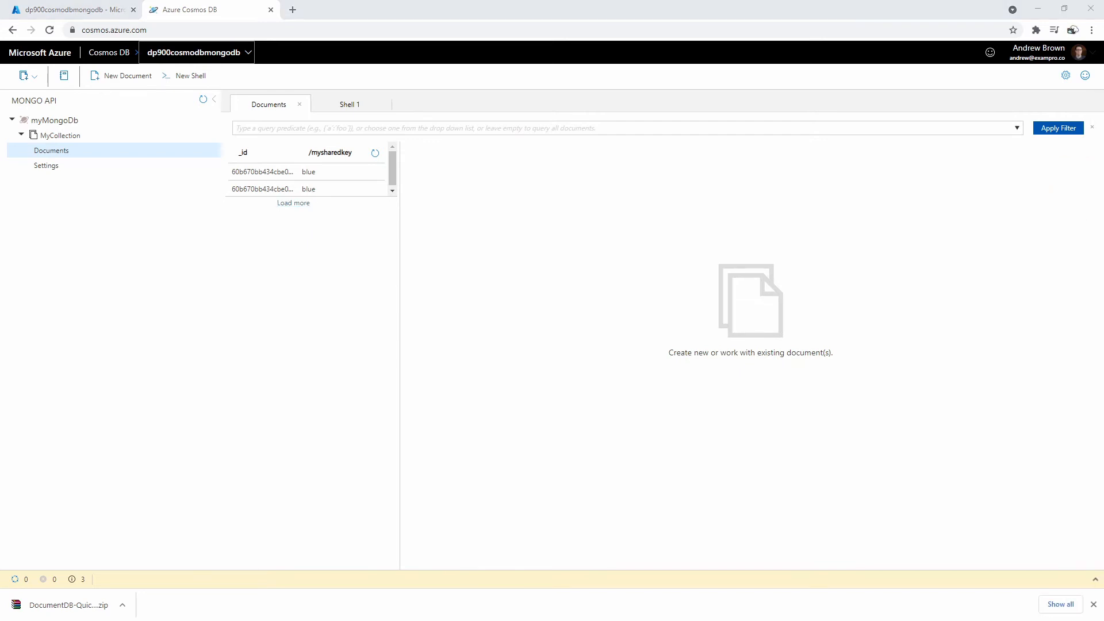
# - Refresh myMongoDb's MyCollection in Compass to view its id 1, mysharedkey blue document
pyautogui.moveTo(1103, 128); pyautogui.dragTo(599, 87)
pyautogui.click(890, 217)
pyautogui.click(889, 216)
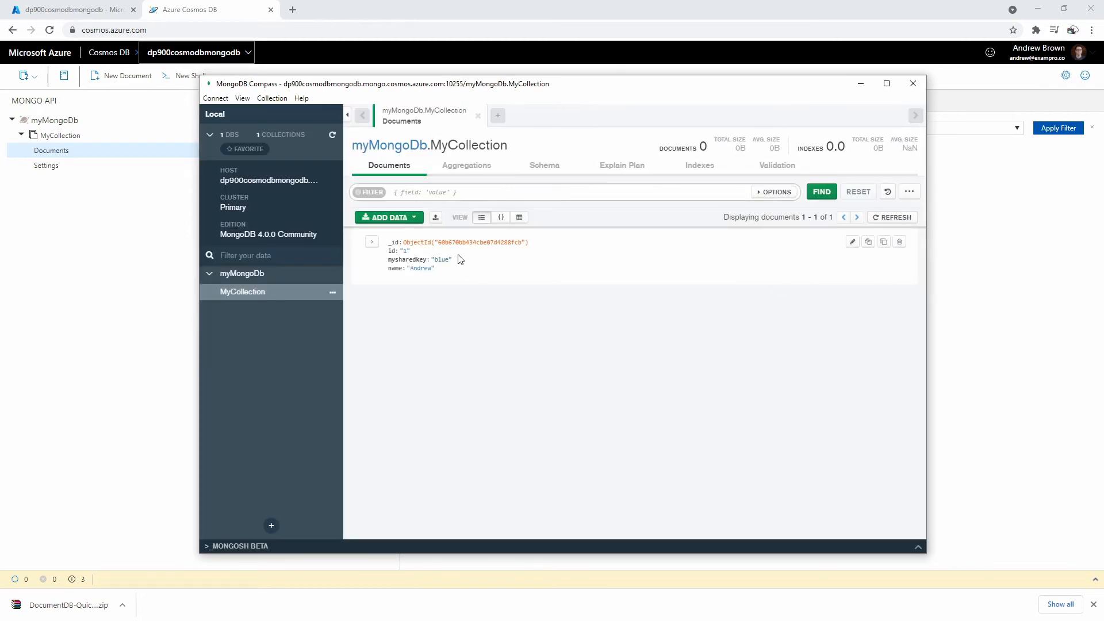
pyautogui.click(278, 276)
pyautogui.click(264, 293)
pyautogui.moveTo(454, 86); pyautogui.dragTo(751, 93)
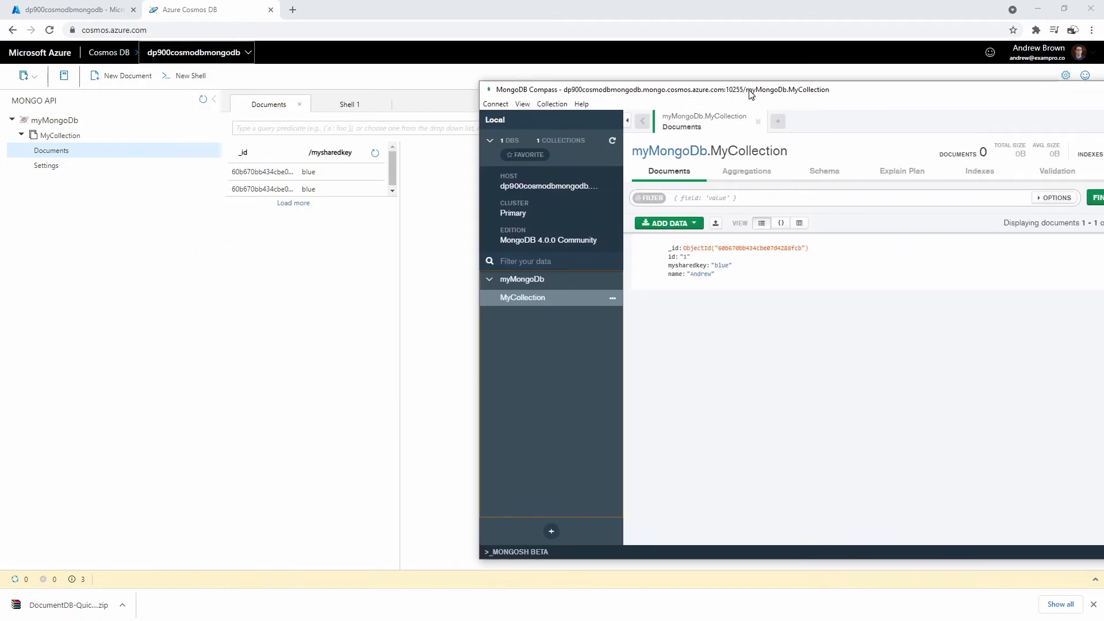
pyautogui.moveTo(396, 168); pyautogui.dragTo(481, 180)
pyautogui.moveTo(352, 198); pyautogui.dragTo(359, 221)
pyautogui.click(650, 233)
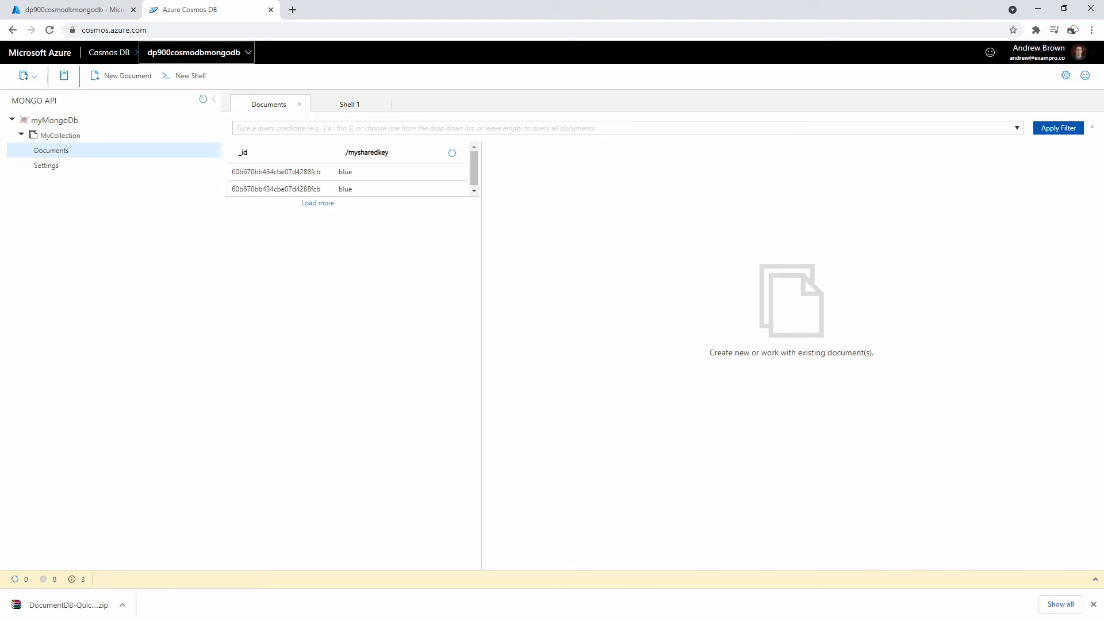
pyautogui.hotkey('alt', 'Tab')
pyautogui.moveTo(992, 99); pyautogui.dragTo(751, 117)
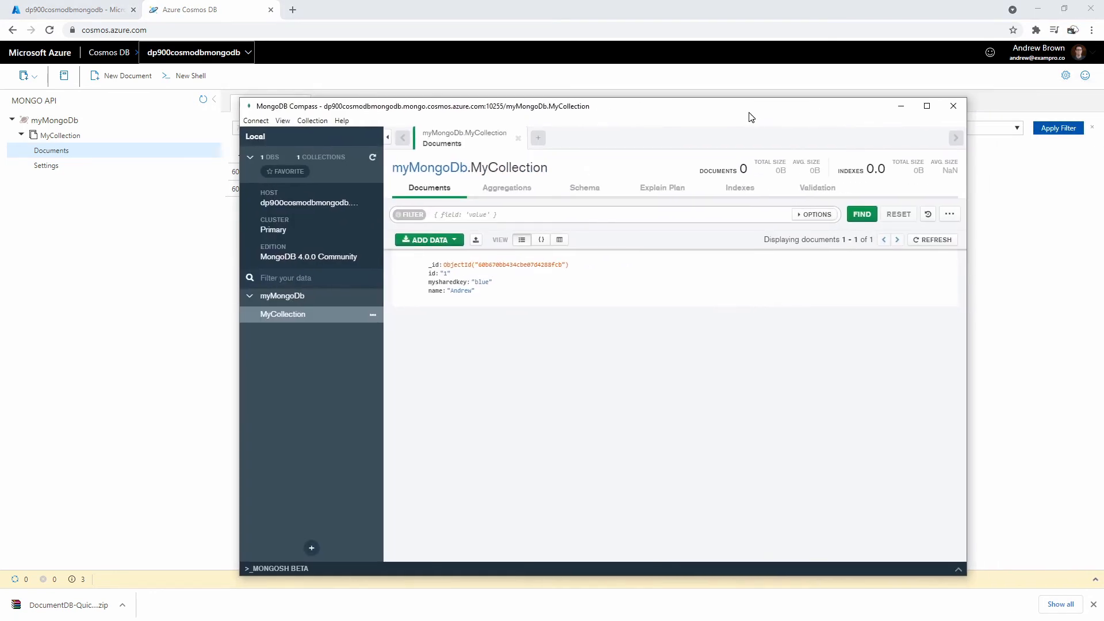
# - Open Compass's Insert Document dialog for MyCollection and begin editing the JSON
pyautogui.click(430, 239)
pyautogui.click(454, 274)
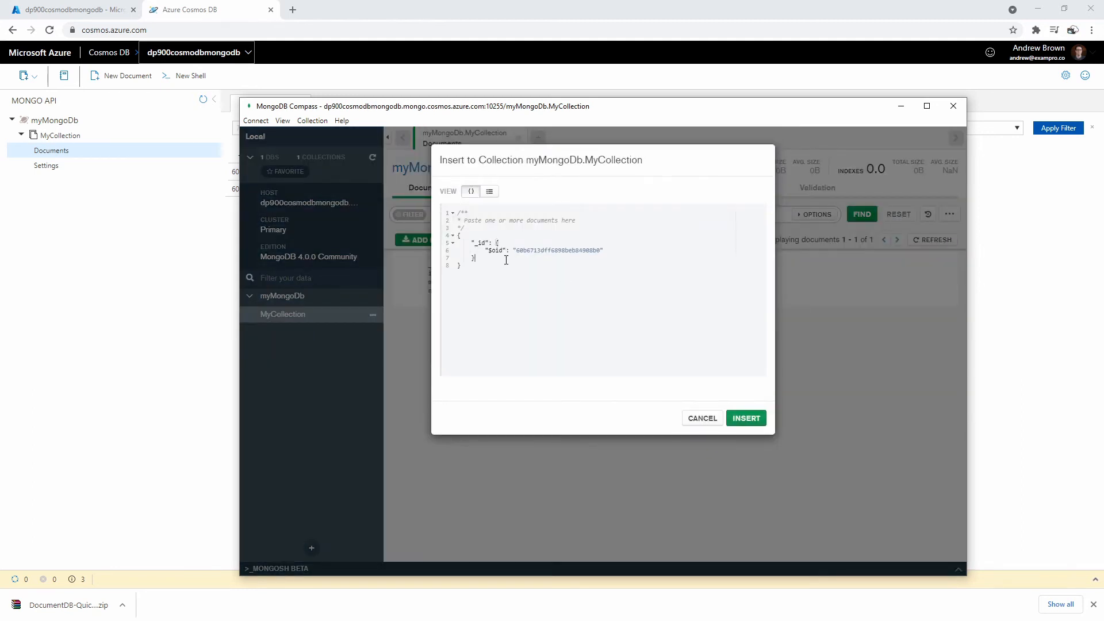
pyautogui.write(',')
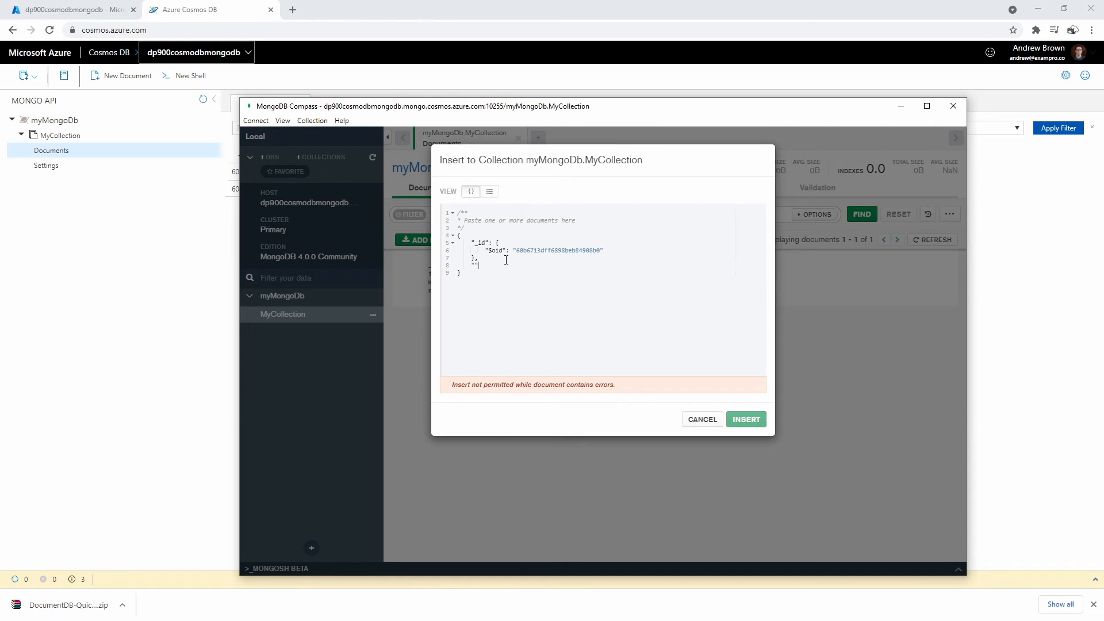
pyautogui.moveTo(598, 159); pyautogui.dragTo(605, 128)
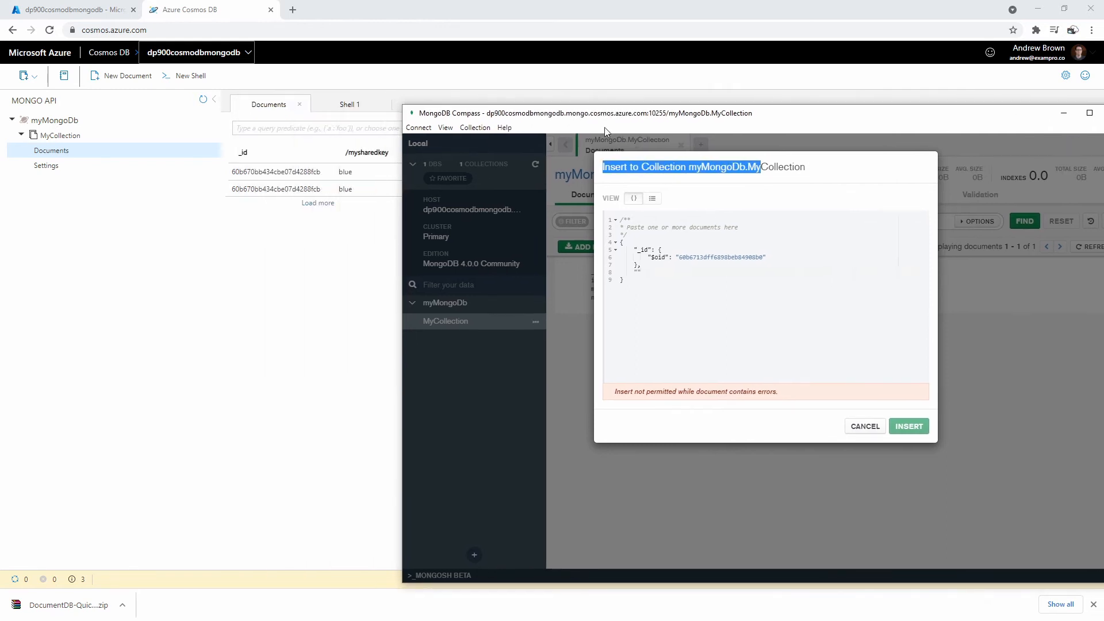
# - Add "mysharedkey": "green" and a "name" field to the JSON, then insert the document
pyautogui.click(647, 271)
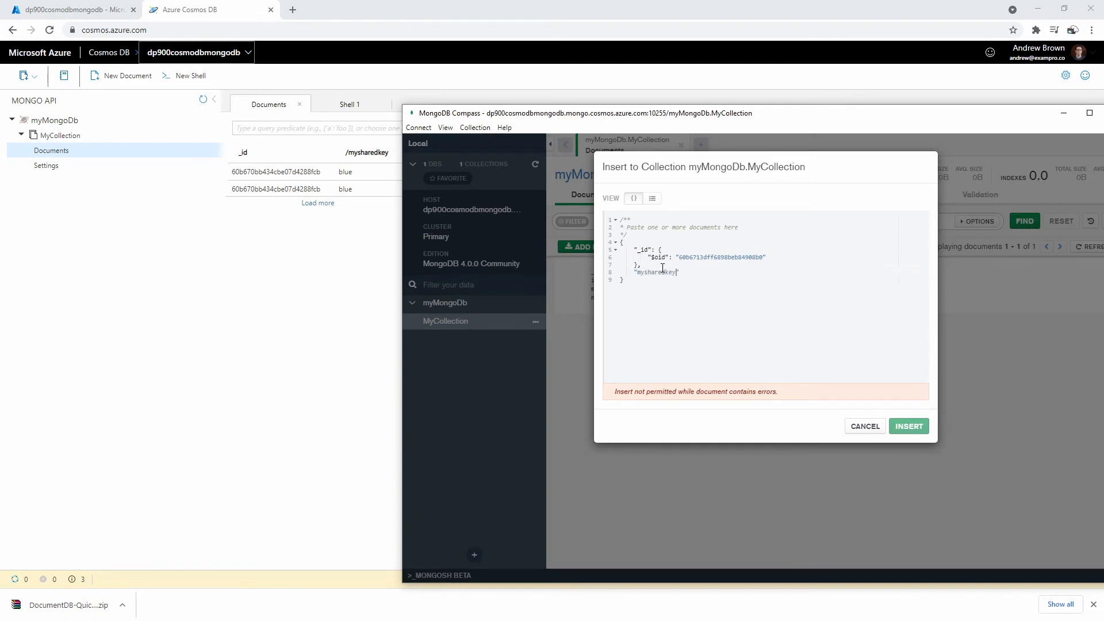
pyautogui.write('mysharedkey" :')
pyautogui.press('Return')
pyautogui.press('Return')
pyautogui.press('BackSpace')
pyautogui.write('""')
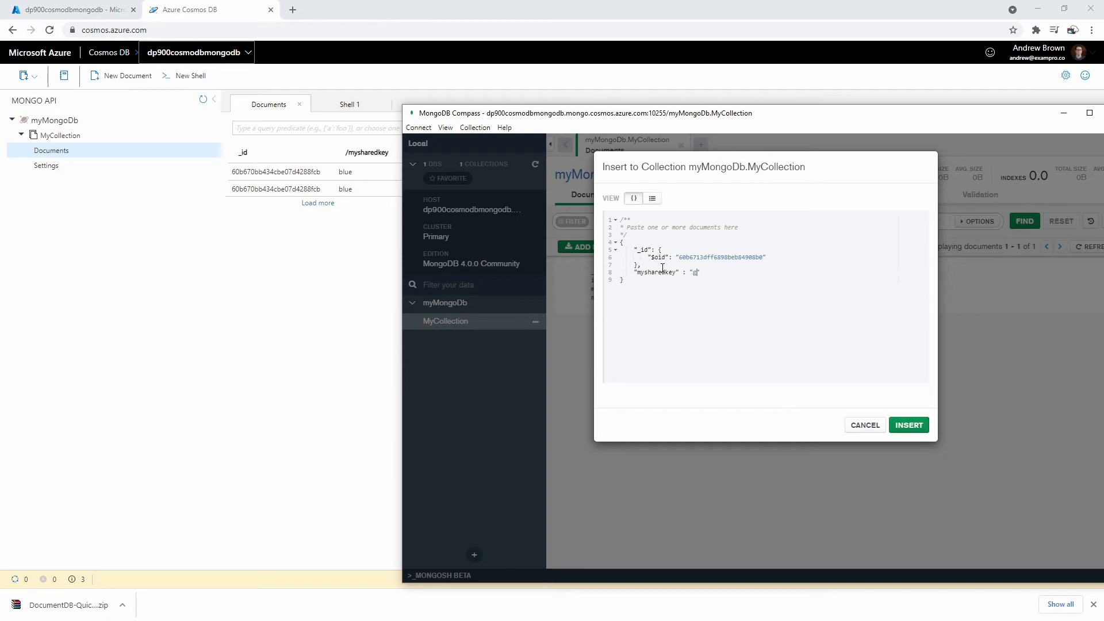
pyautogui.write('green,')
pyautogui.press('Return')
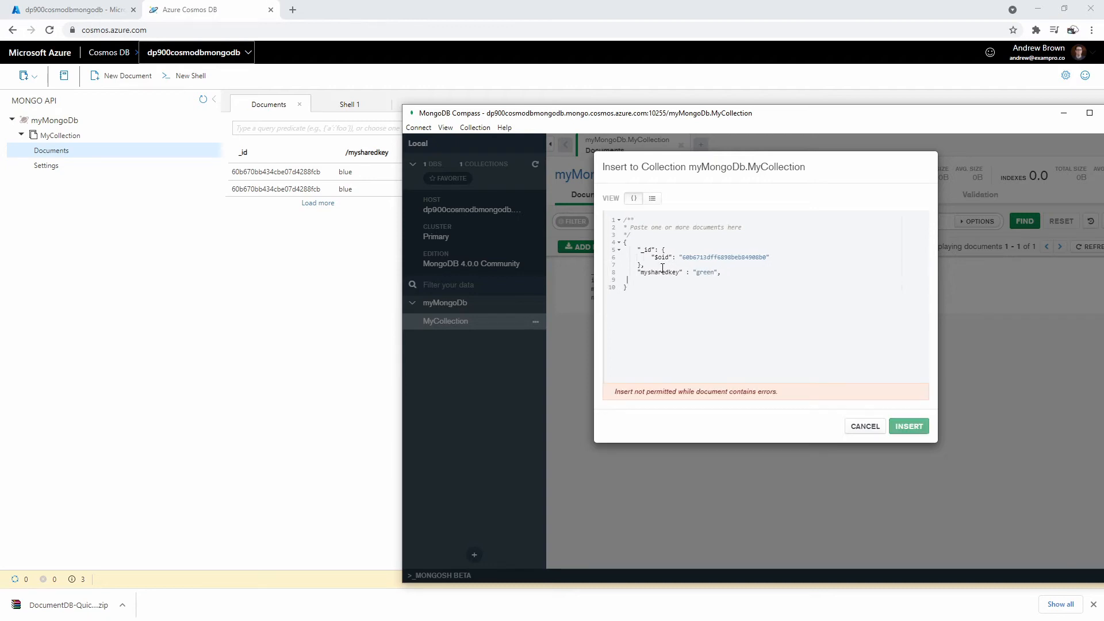
pyautogui.write('"name": ""')
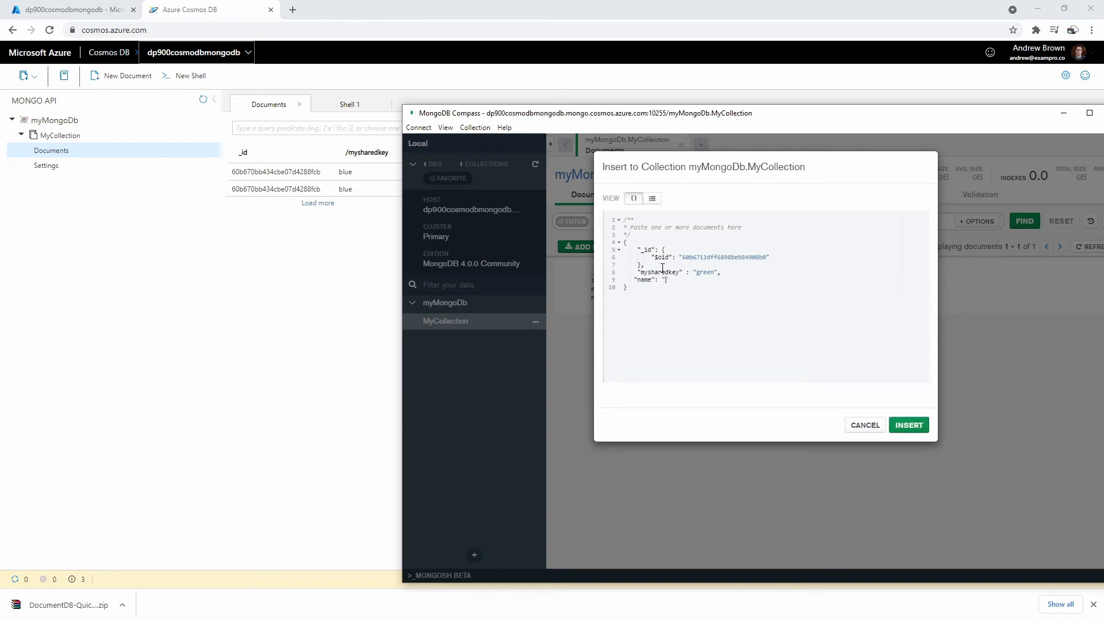
pyautogui.click(908, 425)
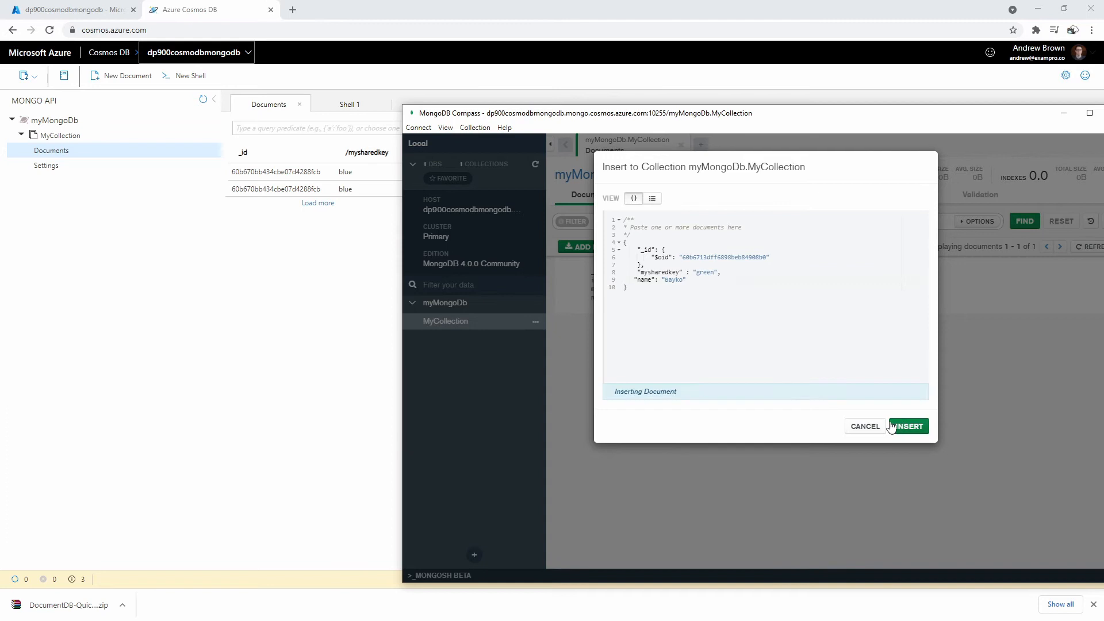
pyautogui.click(349, 317)
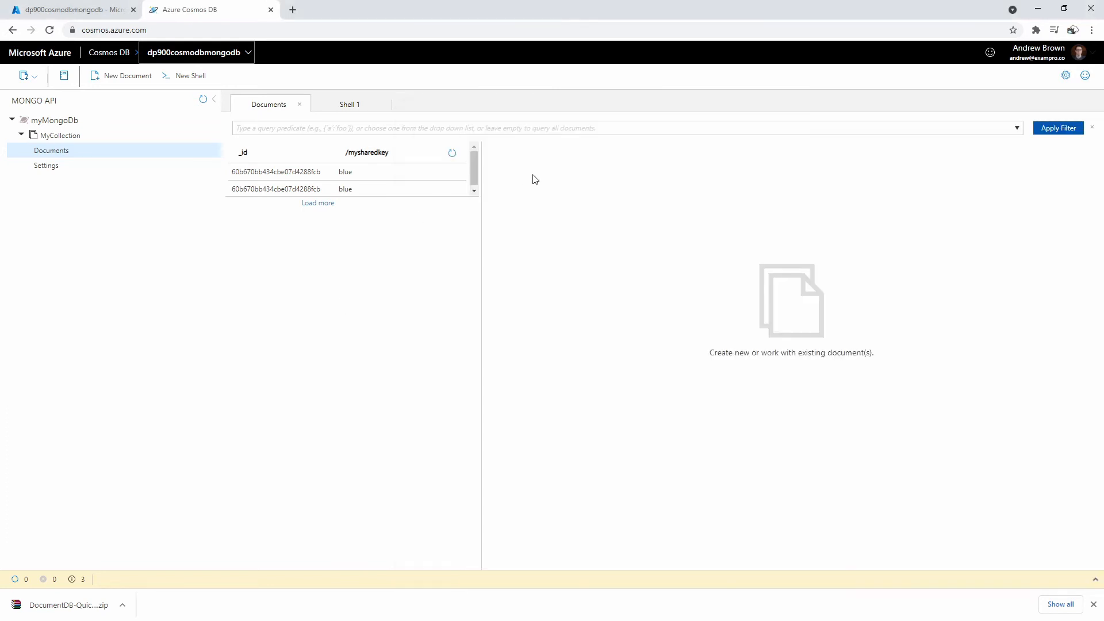
# - Refresh the Mongo API tree, load all documents, and inspect the green and blue documents' JSON
pyautogui.click(204, 102)
pyautogui.click(136, 167)
pyautogui.click(123, 150)
pyautogui.click(320, 204)
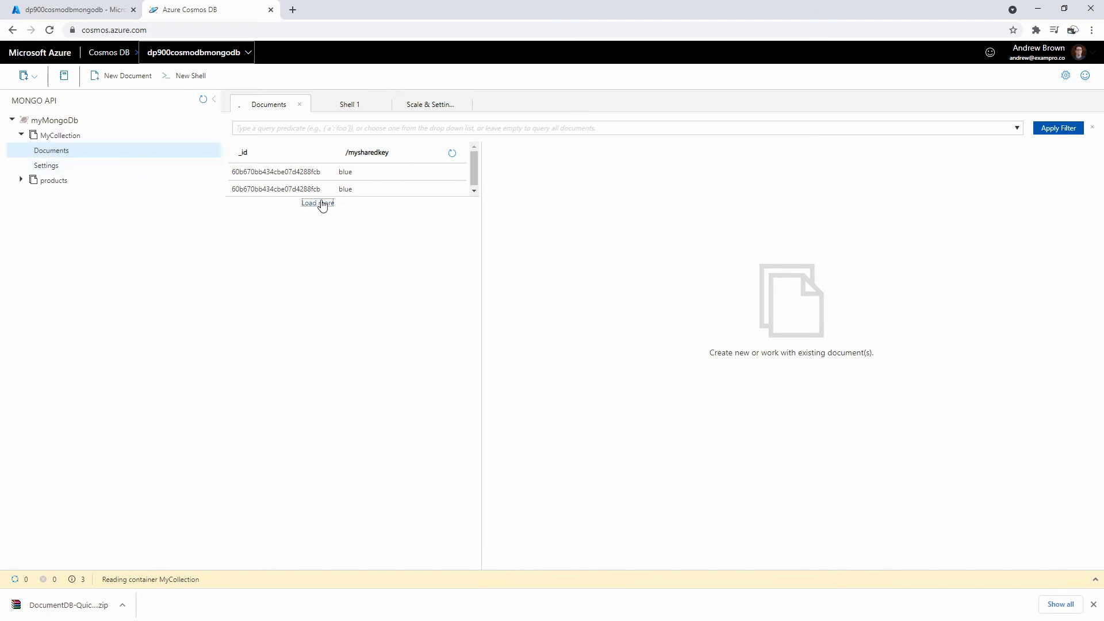
pyautogui.click(298, 208)
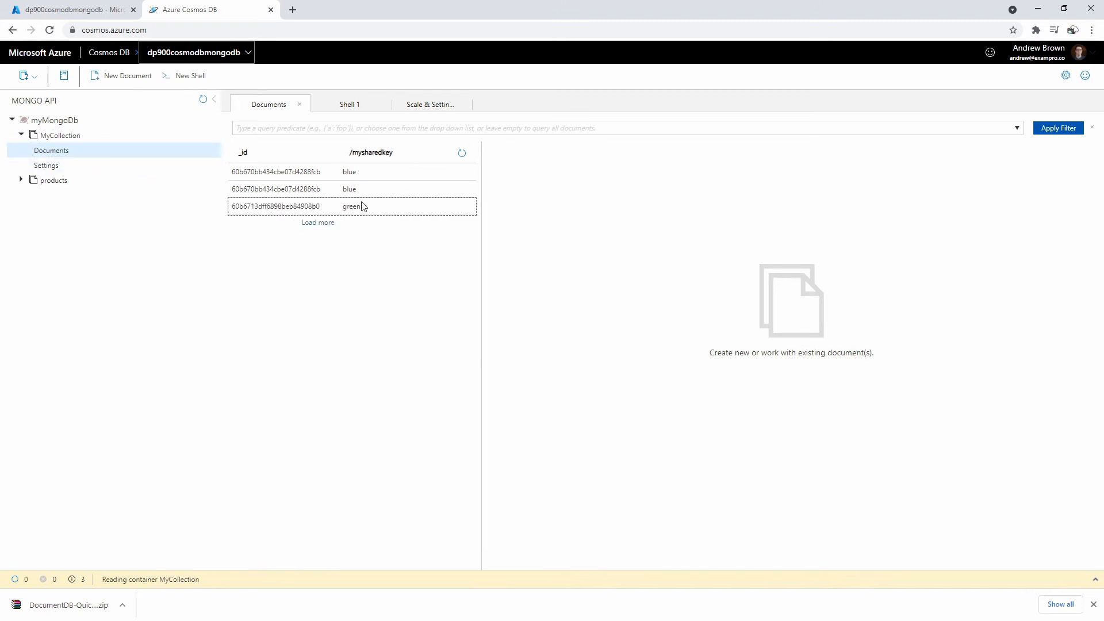
pyautogui.click(370, 190)
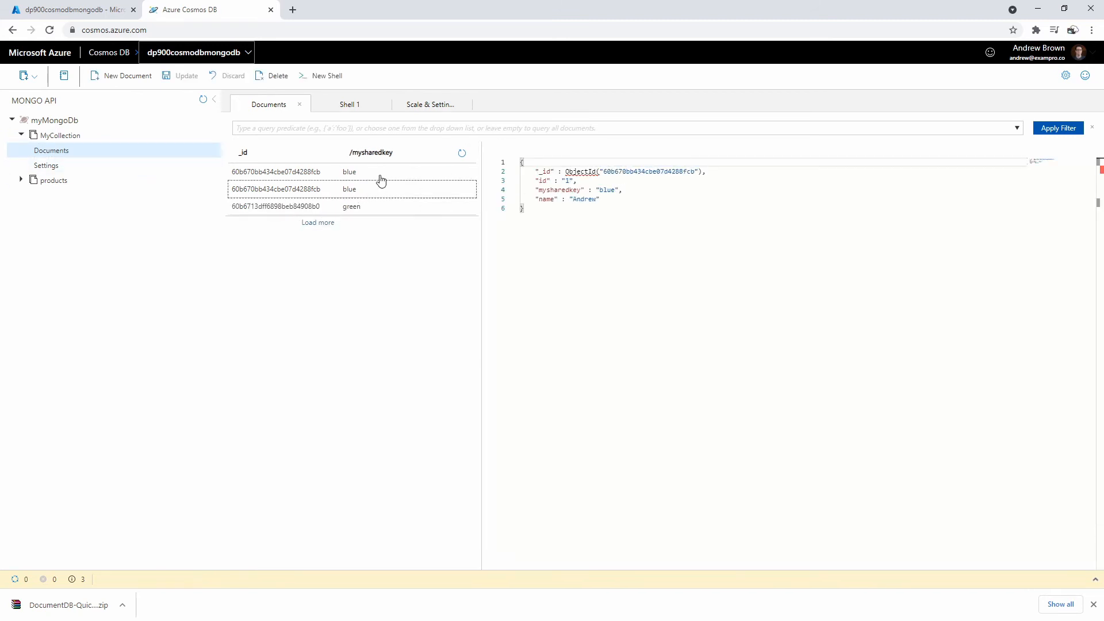
pyautogui.click(437, 205)
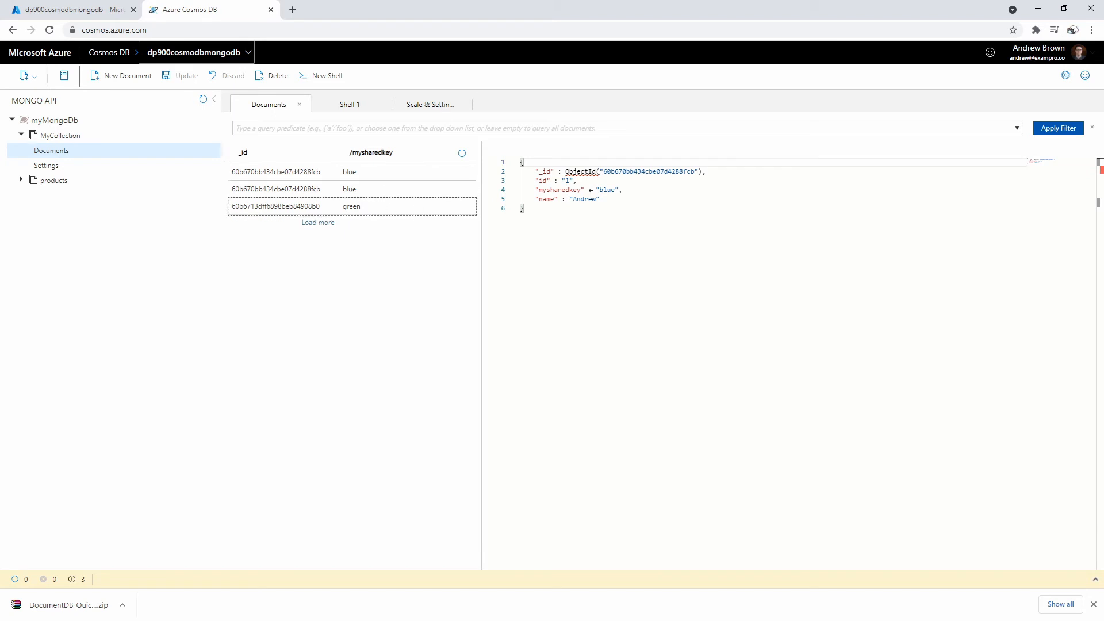
pyautogui.hotkey('alt', 'Tab')
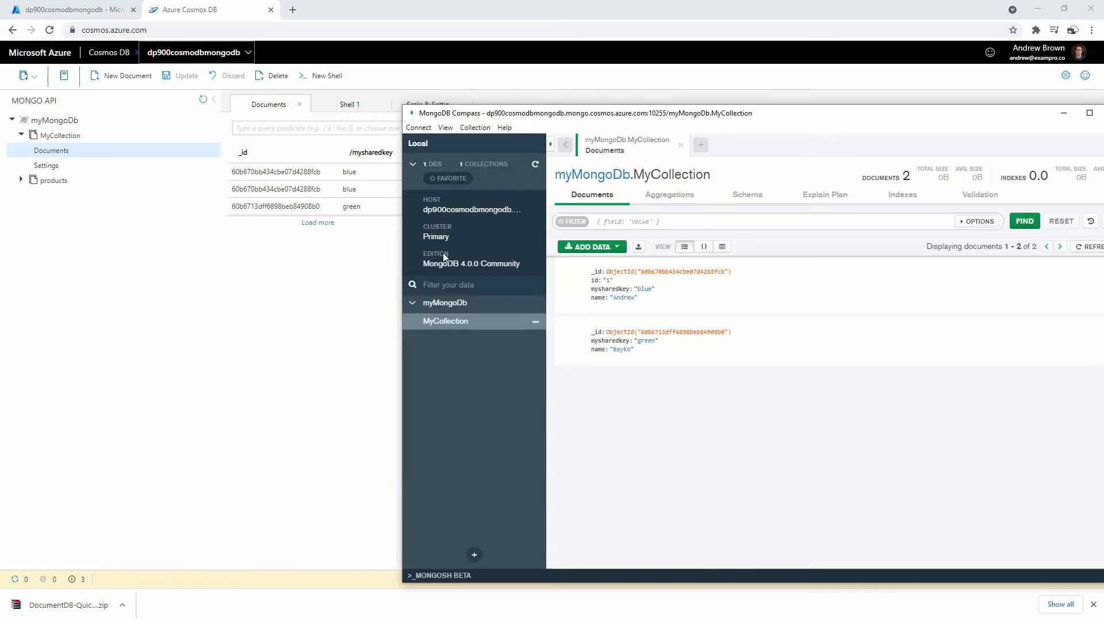
pyautogui.click(385, 163)
pyautogui.click(349, 104)
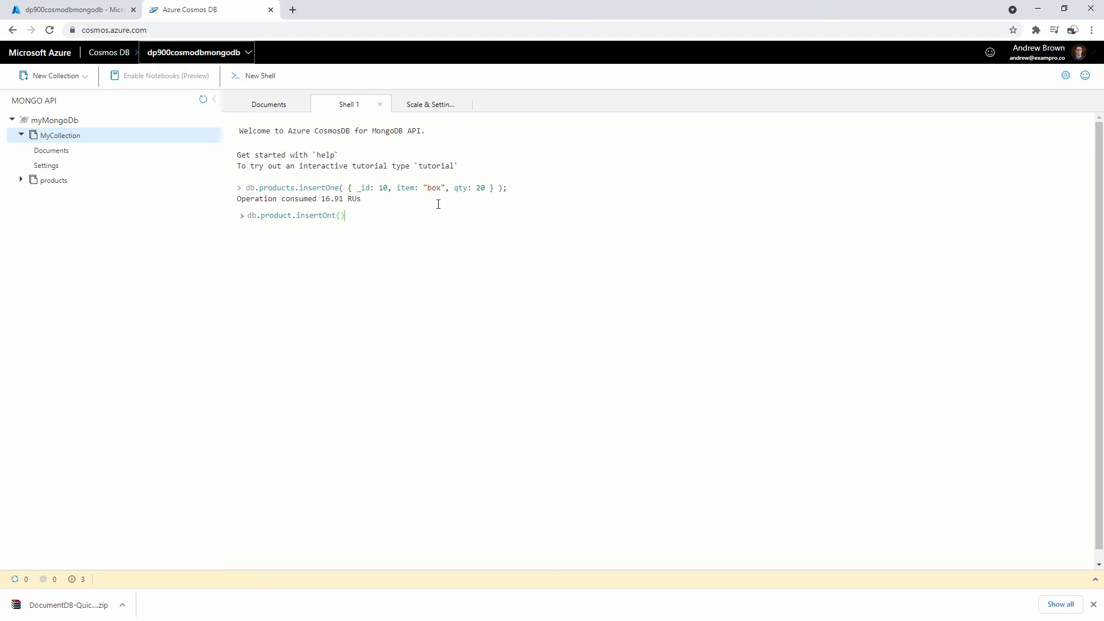
# - Insert the _id 5, mysharedkey "red" document into product, correcting insertOnt to insertOne
pyautogui.write('id: 5, mysharedkey: "red", name: "Roger')
pyautogui.press('Return')
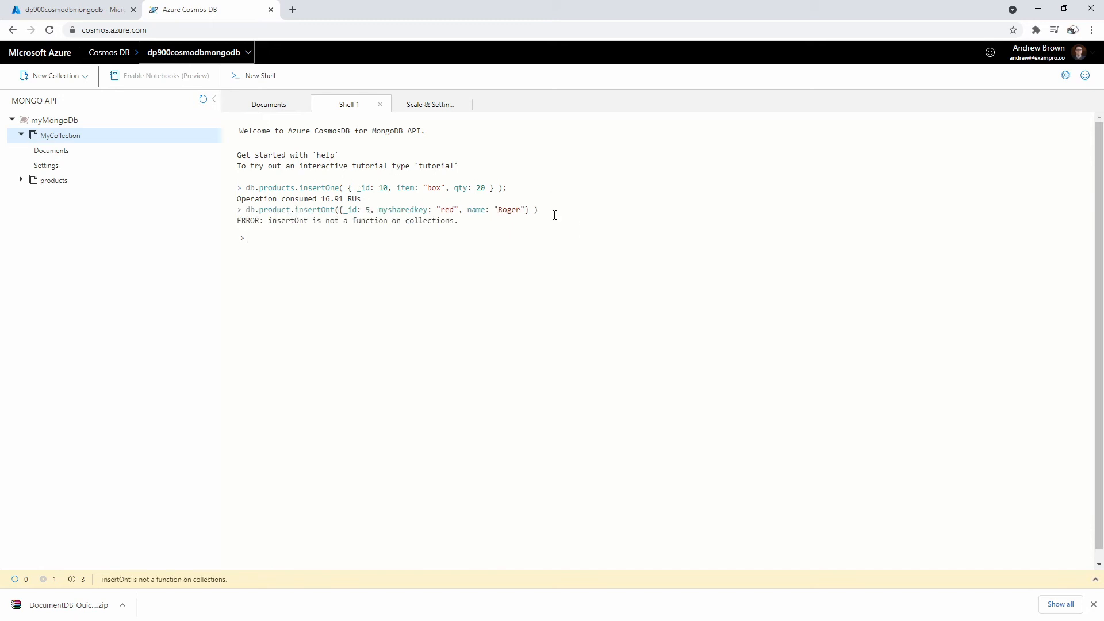
pyautogui.press('Up')
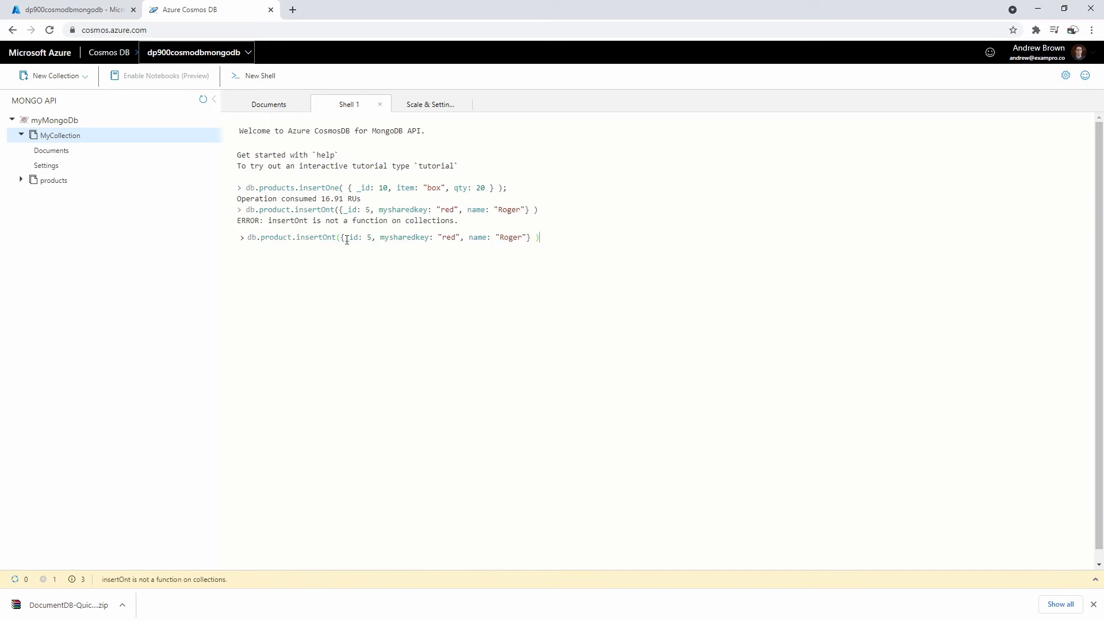
pyautogui.click(341, 237)
pyautogui.press('BackSpace')
pyautogui.write('e')
pyautogui.press('Return')
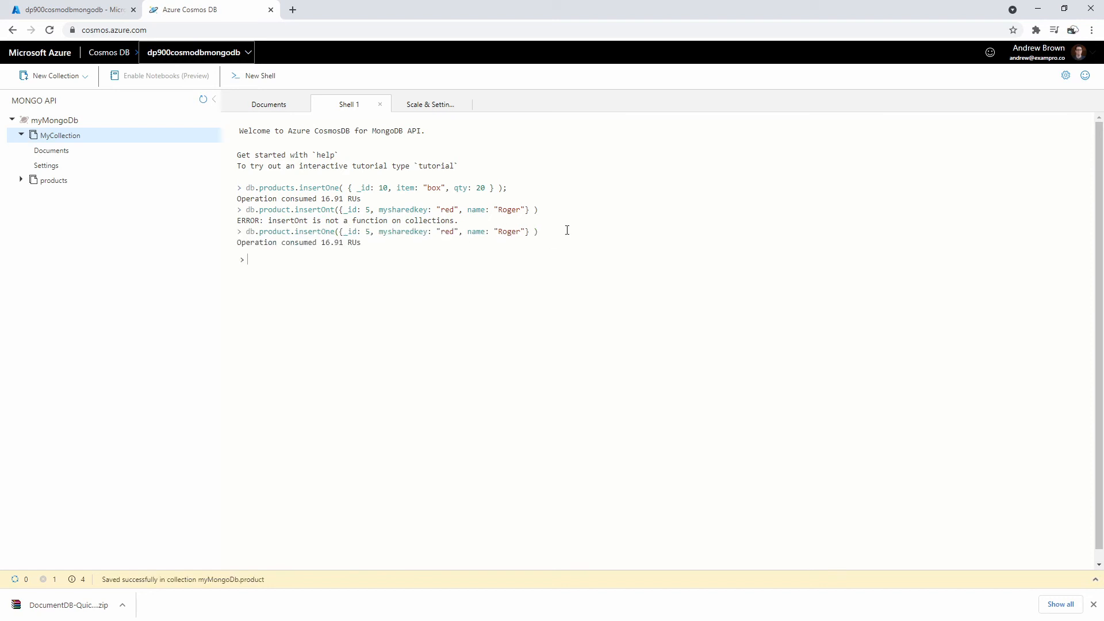
# - Refresh MyCollection's Documents list, then open Scale & Settings showing shard key /mysharedkey
pyautogui.click(269, 104)
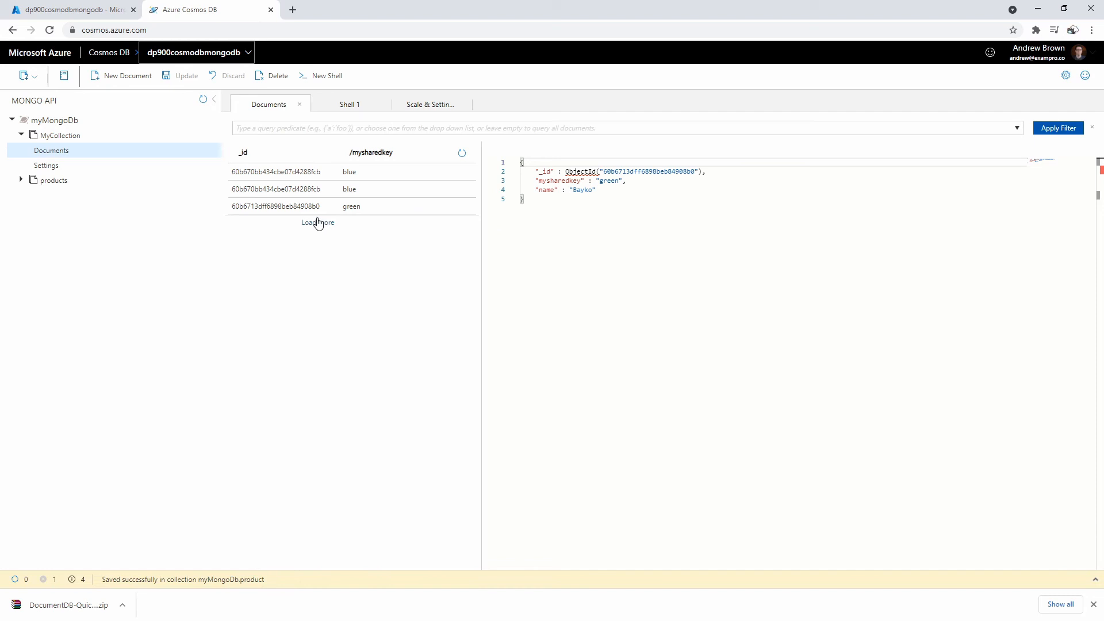
pyautogui.click(461, 153)
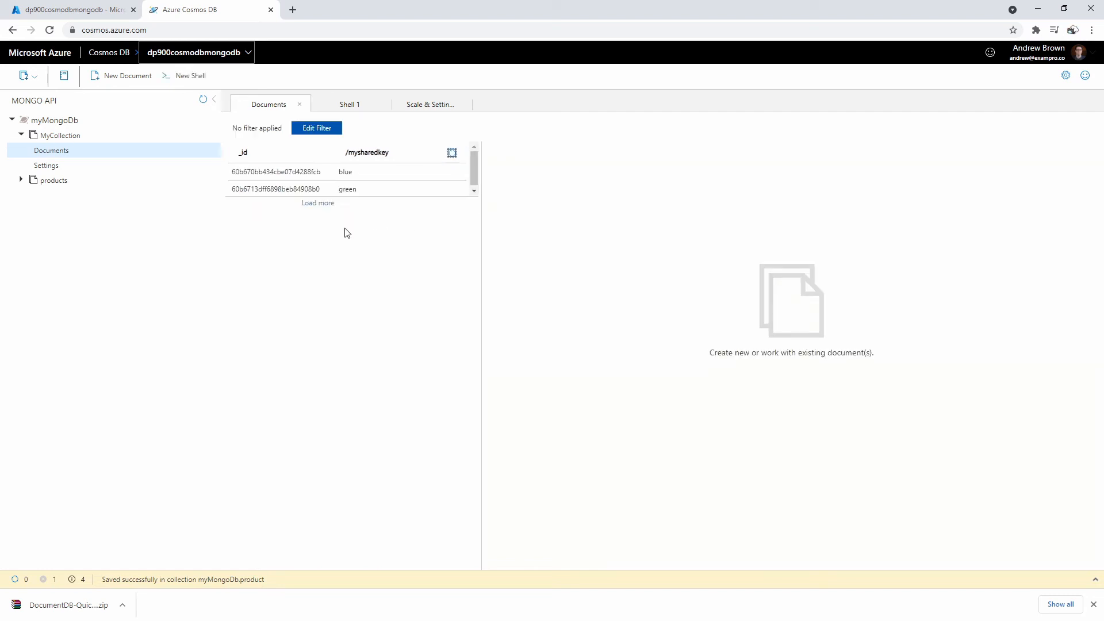
pyautogui.moveTo(474, 182)
pyautogui.mouseDown()
pyautogui.moveTo(475, 209)
pyautogui.moveTo(467, 158)
pyautogui.moveTo(461, 187)
pyautogui.mouseUp()
pyautogui.click(323, 205)
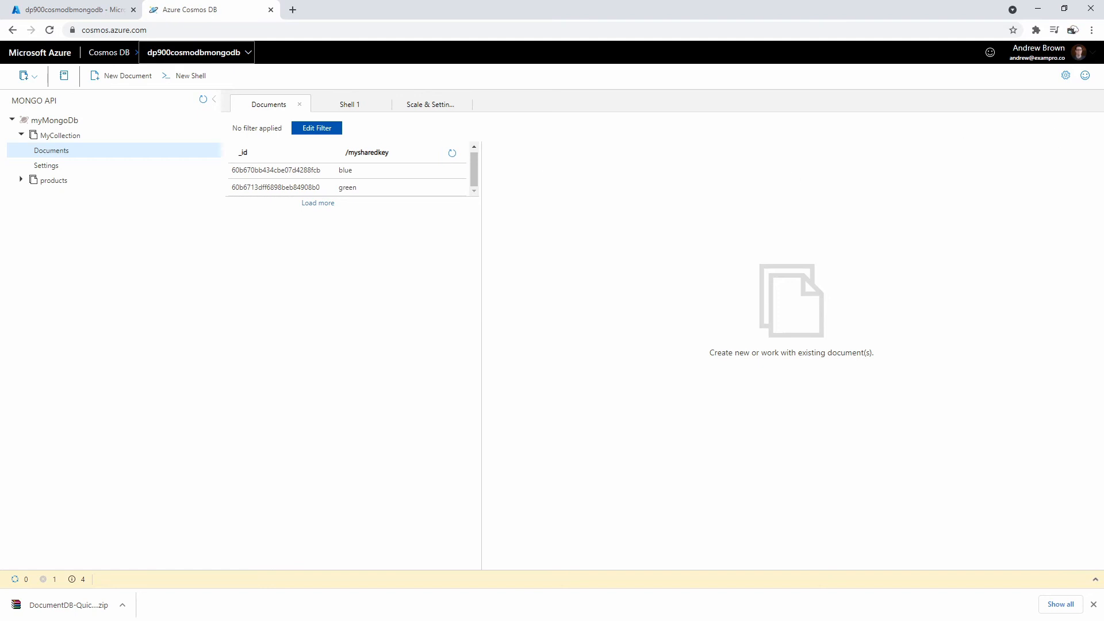
pyautogui.click(368, 104)
pyautogui.click(424, 104)
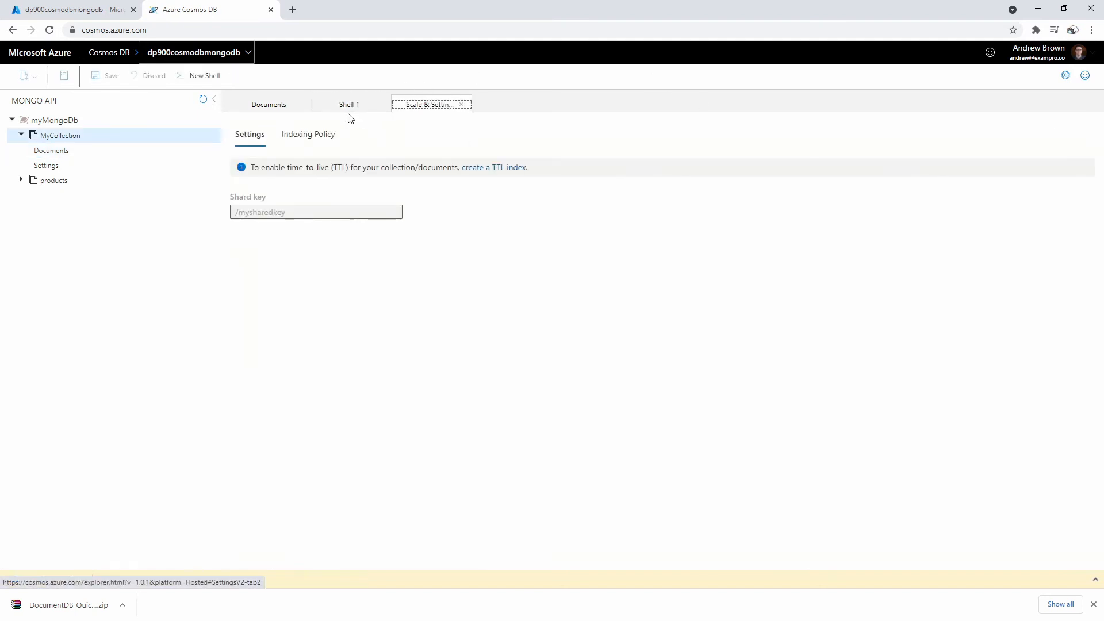
# - Compare with Compass's two documents, then briefly view the account's subscription details
pyautogui.hotkey('alt', 'Tab')
pyautogui.moveTo(805, 118); pyautogui.dragTo(581, 112)
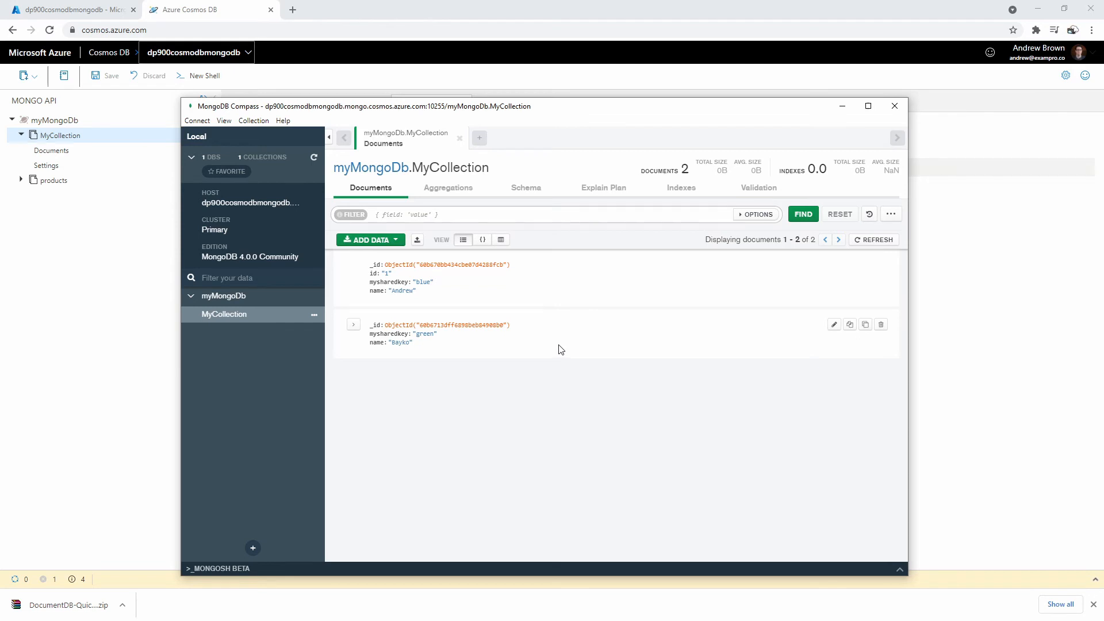
pyautogui.moveTo(433, 106); pyautogui.dragTo(793, 92)
pyautogui.click(389, 333)
pyautogui.click(147, 55)
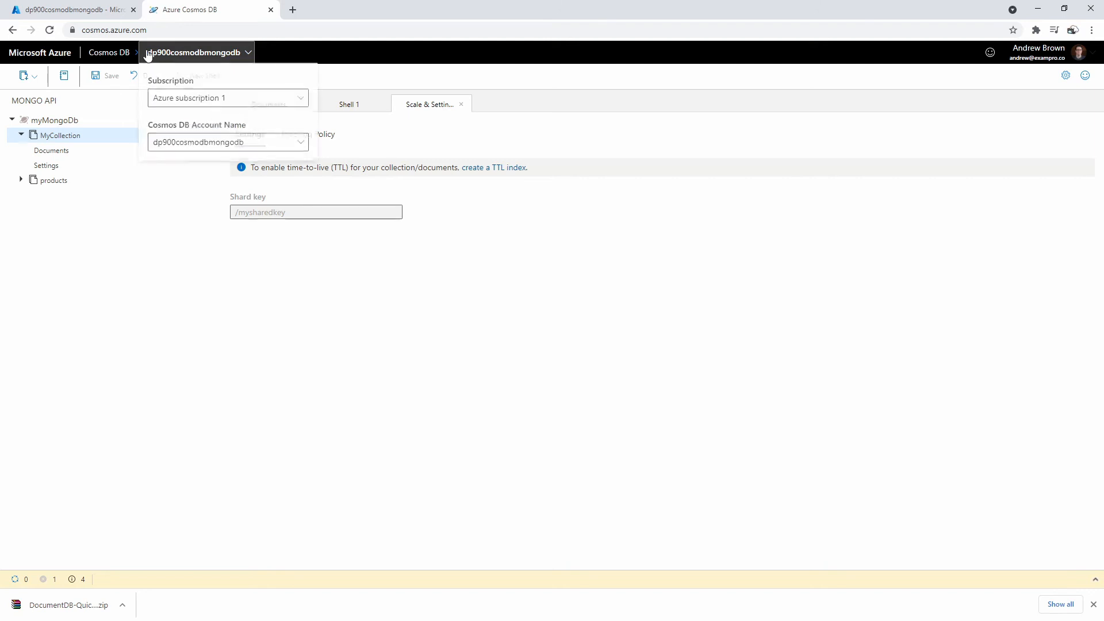
pyautogui.click(94, 11)
# - Close the Mongo Cosmos DB tab and open Data Explorer for the dp900cosmodbazuretable account
pyautogui.click(207, 15)
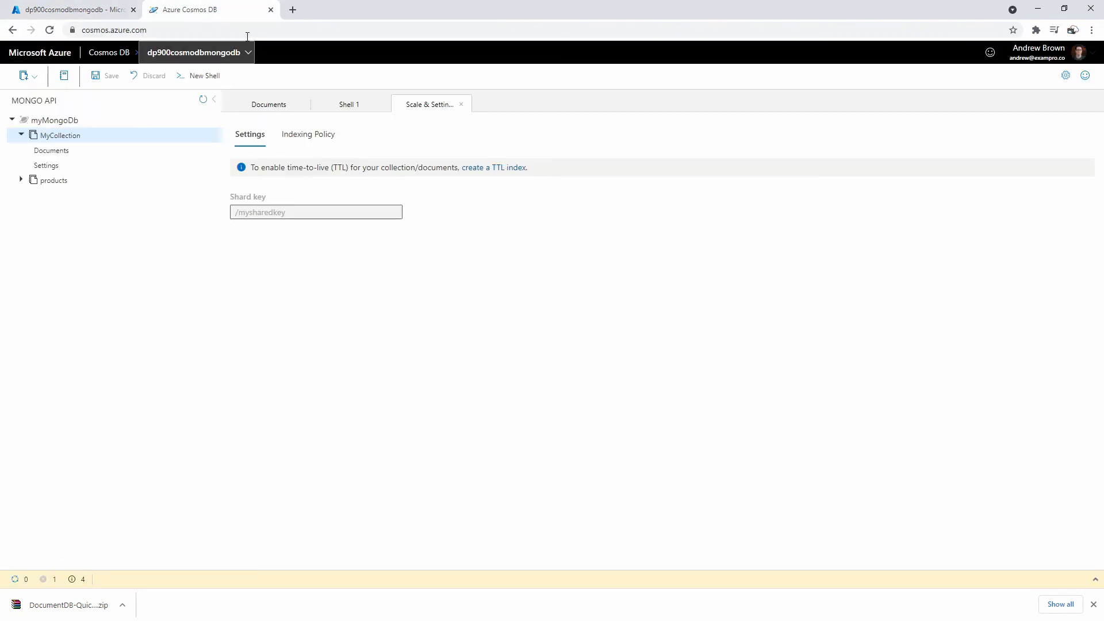
pyautogui.click(269, 10)
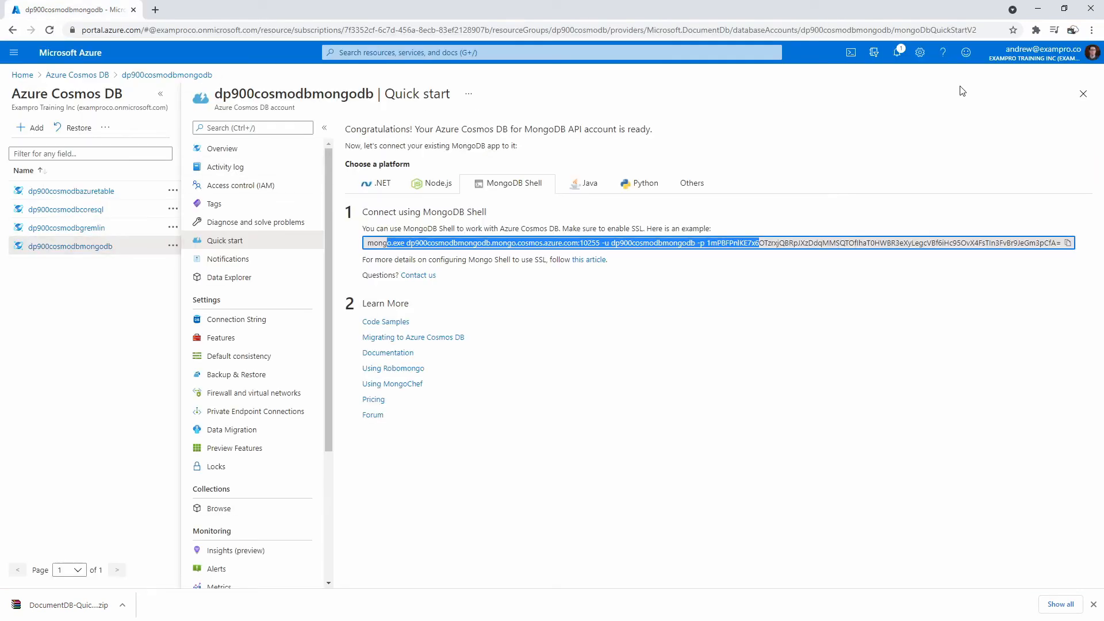
pyautogui.click(1080, 89)
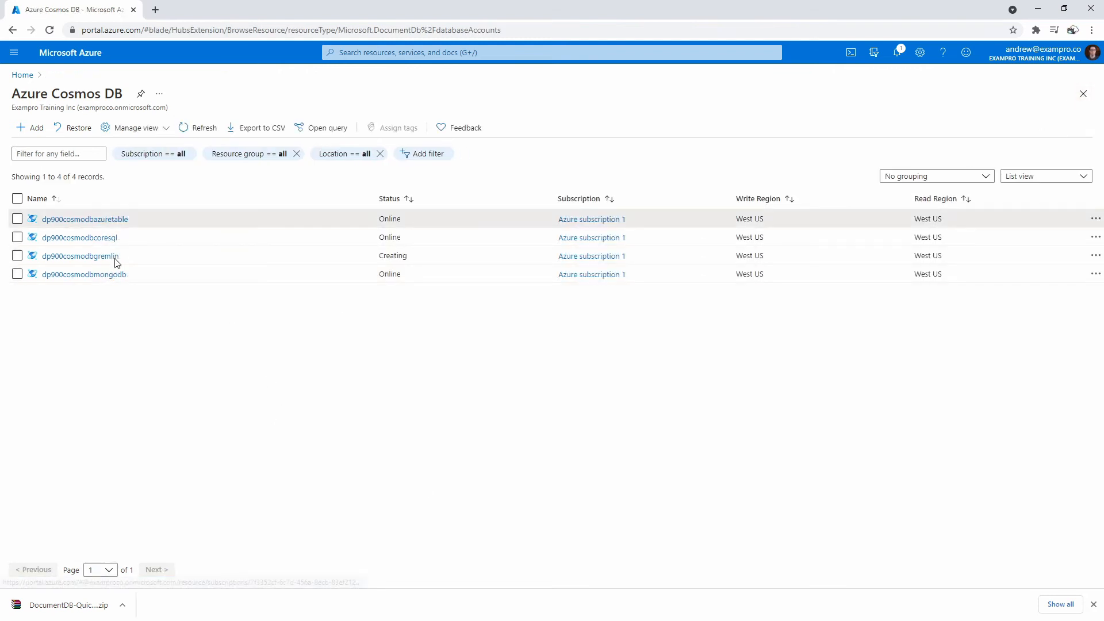
pyautogui.click(115, 219)
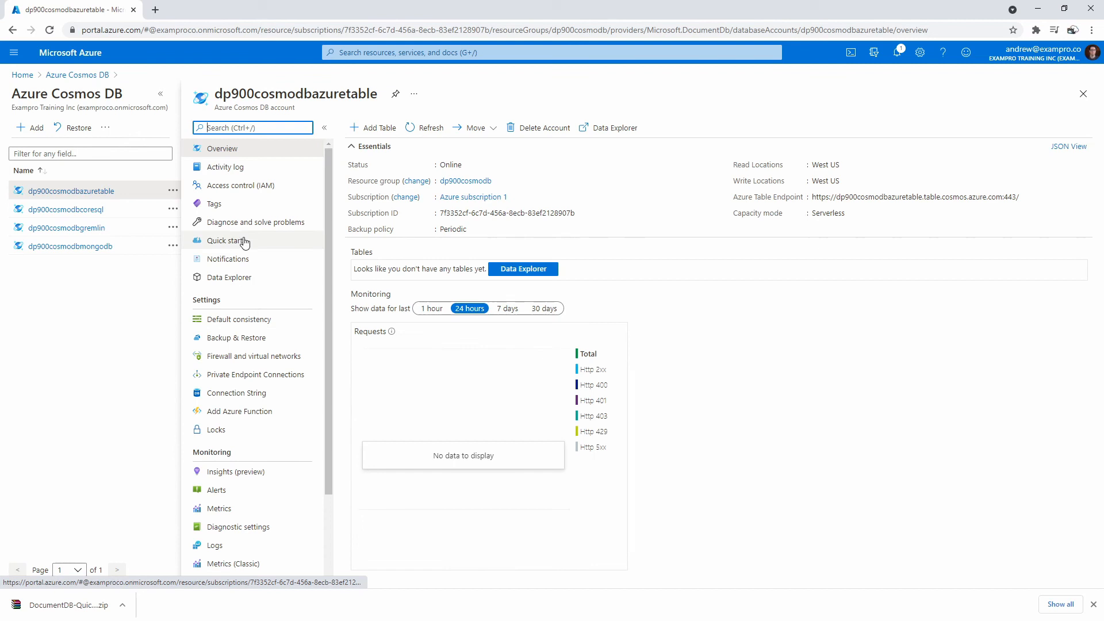
pyautogui.click(273, 278)
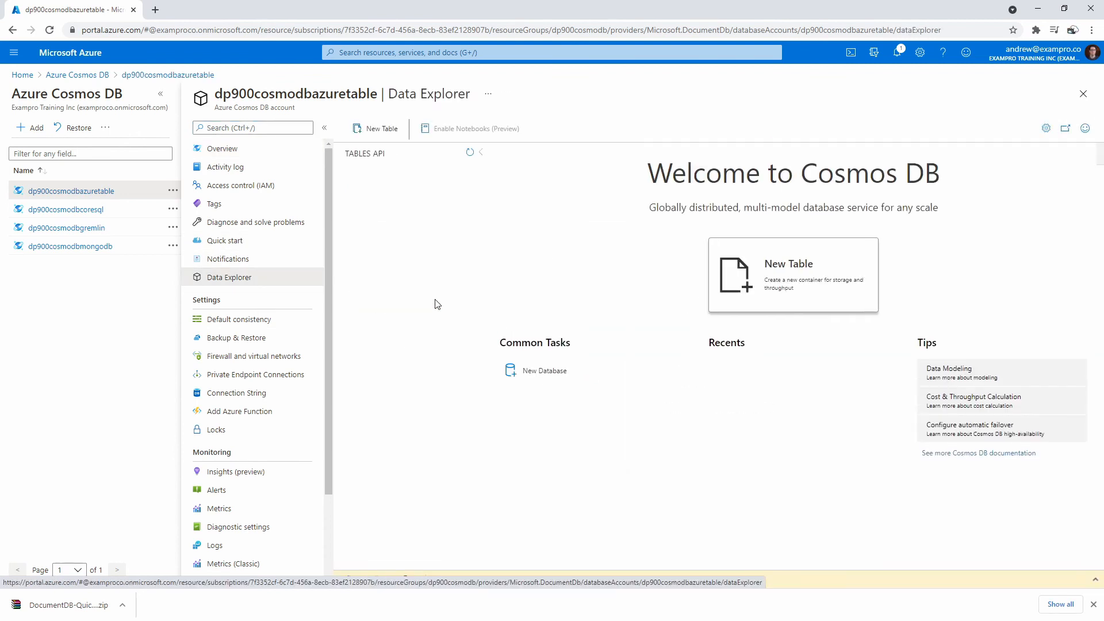
# - Create a new table with Table id MyNewTable and expand TablesDB
pyautogui.click(382, 131)
pyautogui.click(941, 179)
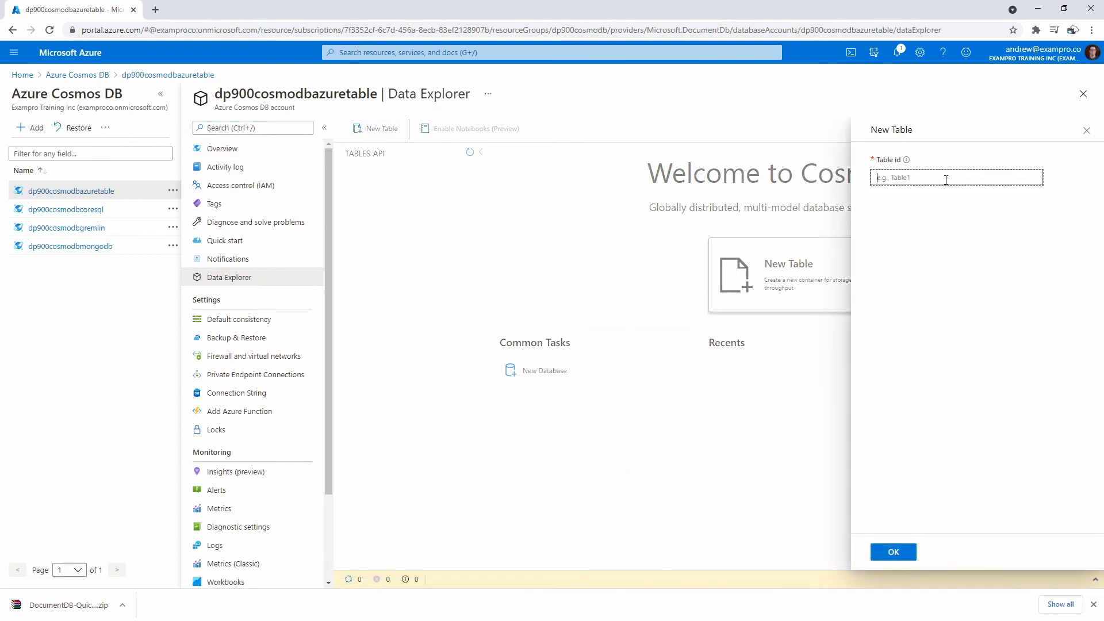
pyautogui.write('MyNewTable')
pyautogui.click(898, 553)
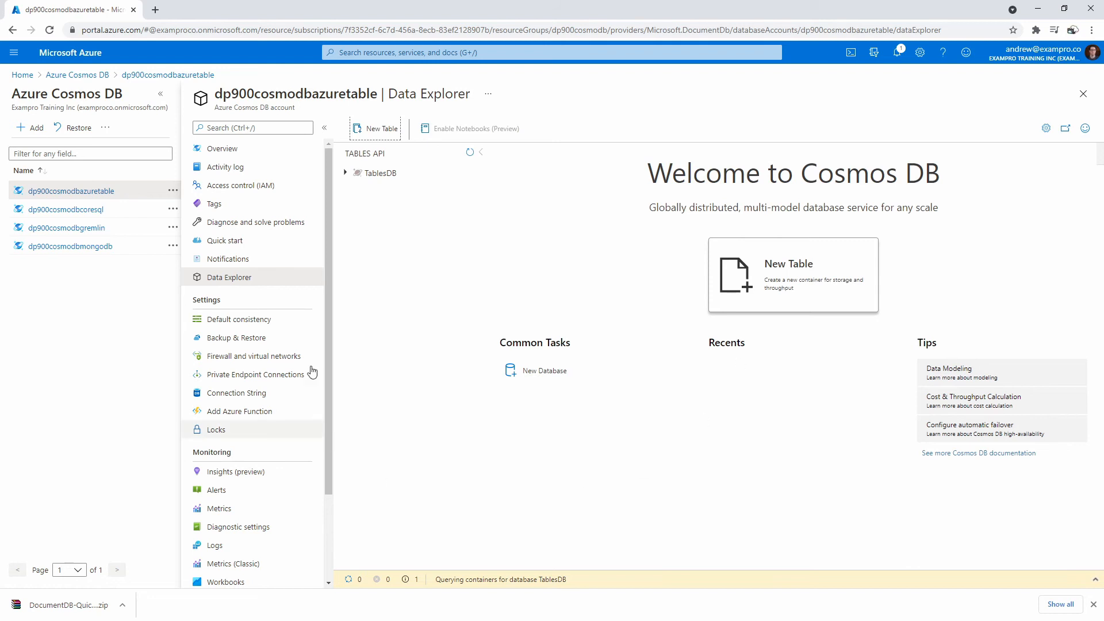
pyautogui.click(357, 173)
# - Open MyNewTable's Entities and start a new entity with its PartitionKey and RowKey Lt Commander
pyautogui.click(395, 195)
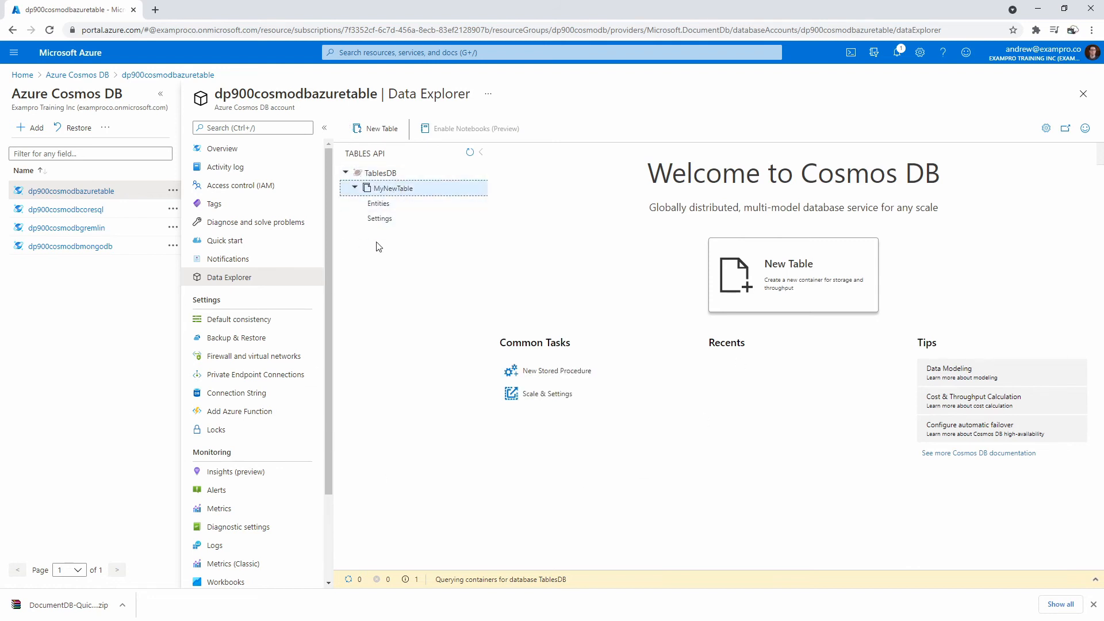
pyautogui.click(378, 203)
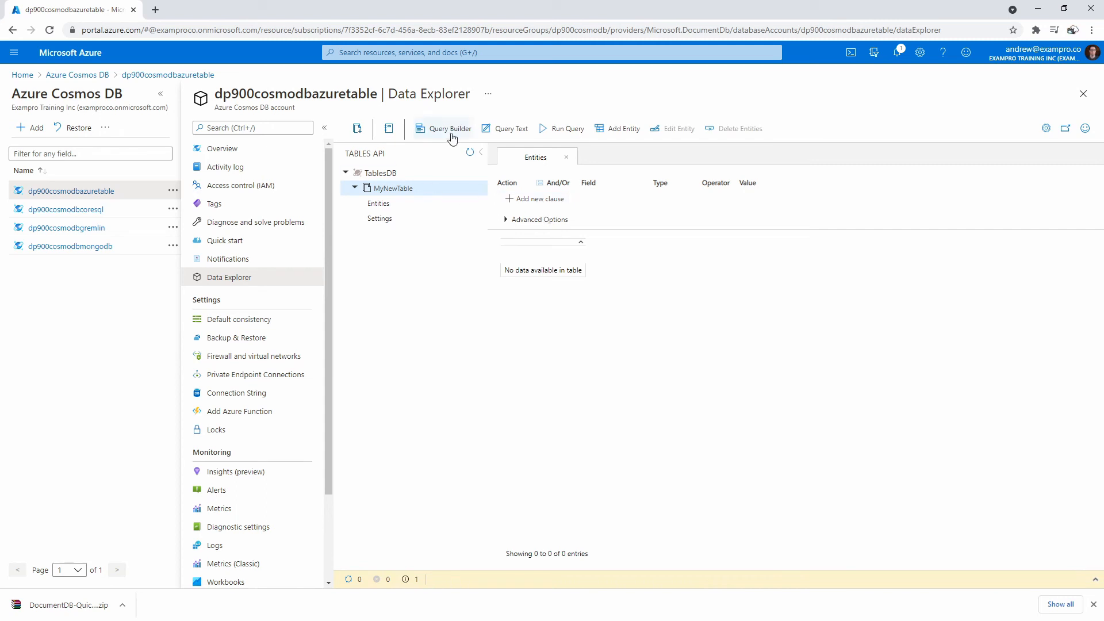
pyautogui.click(617, 128)
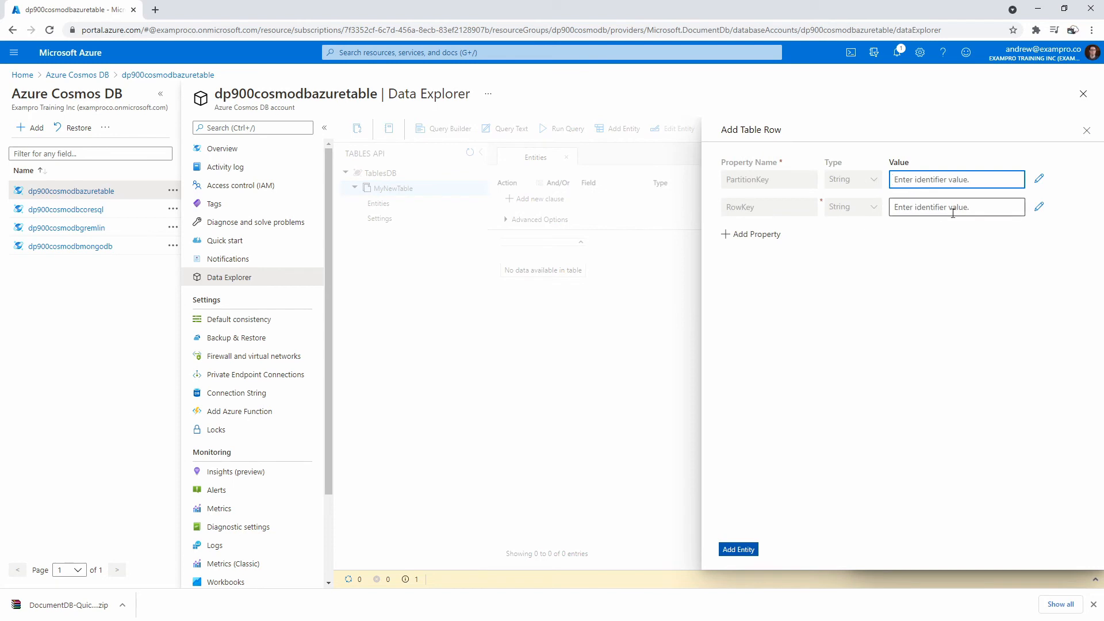
pyautogui.write('Worf')
pyautogui.click(952, 213)
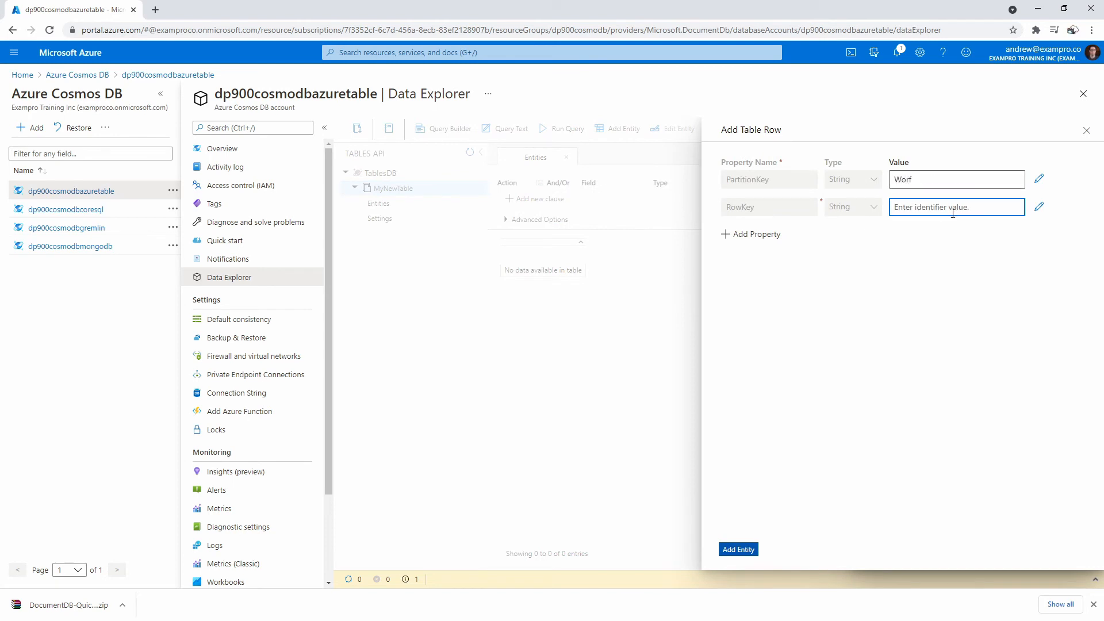
pyautogui.write('Lt Commander')
# - Add a Planet property with value Q'Nos and save the entity
pyautogui.click(769, 233)
pyautogui.click(770, 233)
pyautogui.write('Planet')
pyautogui.press('Tab')
pyautogui.press('Tab')
pyautogui.write('Q')
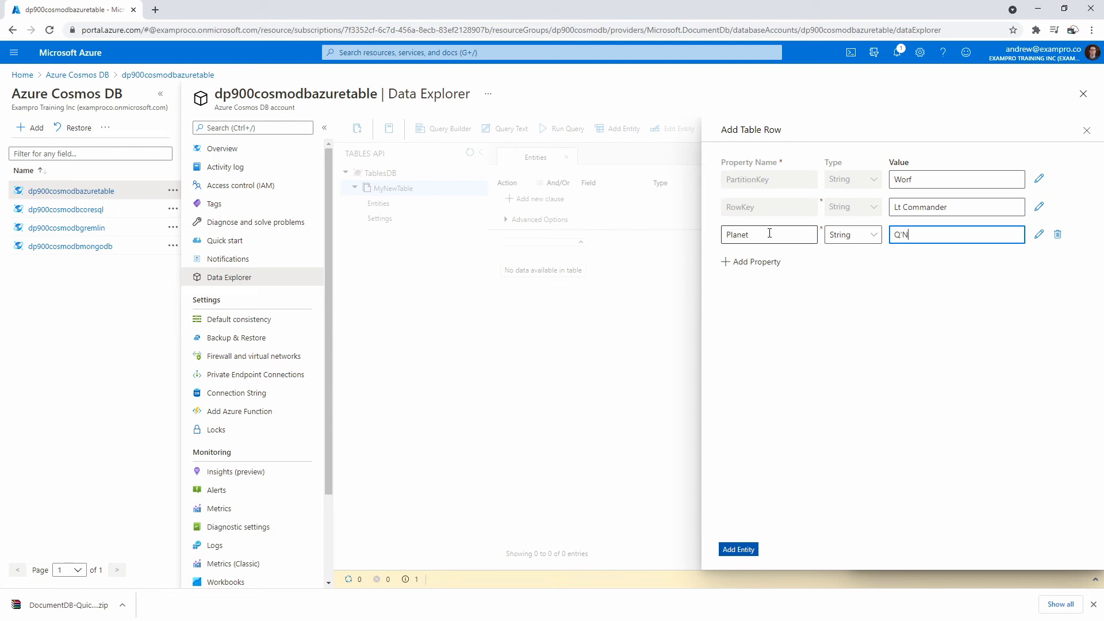
pyautogui.write("'Nos")
pyautogui.click(739, 549)
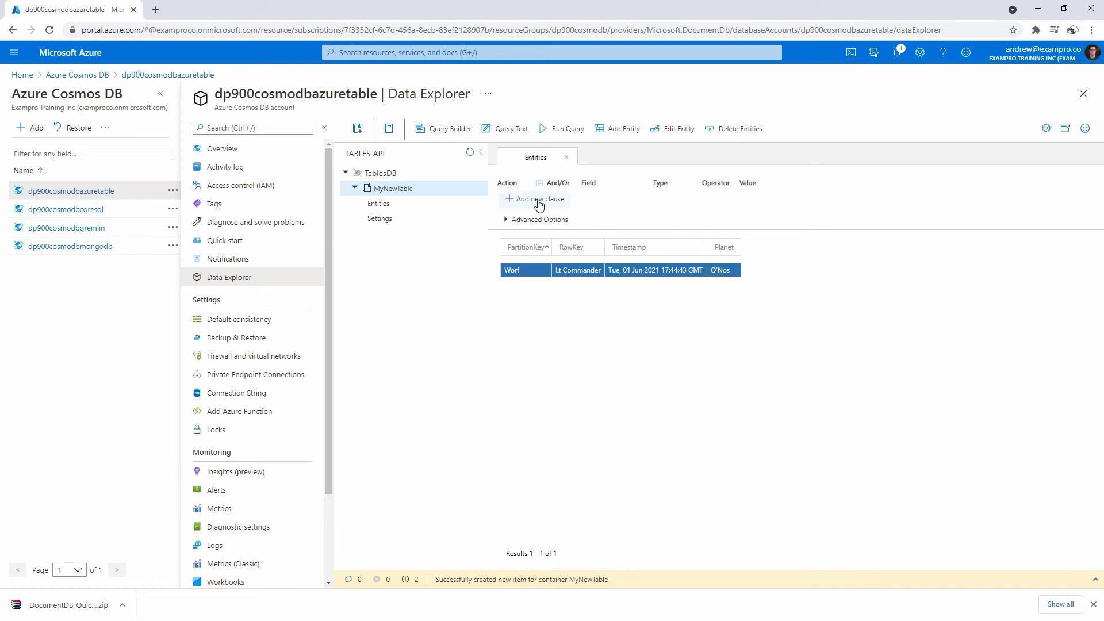
pyautogui.click(440, 130)
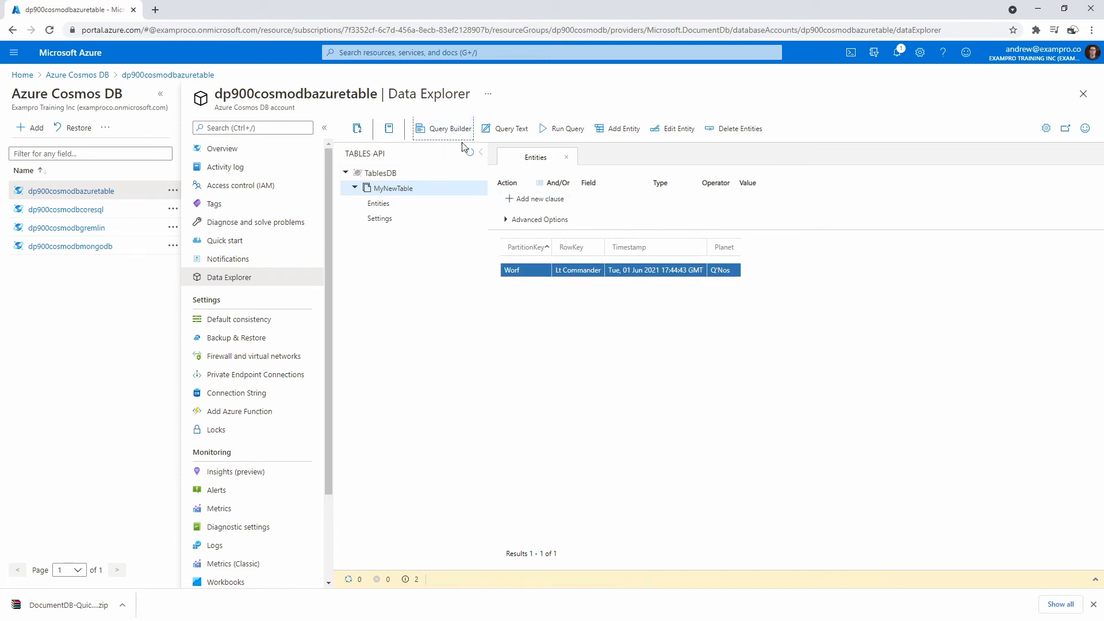
# - Add a query builder filter clause on the PartitionKey field
pyautogui.click(538, 199)
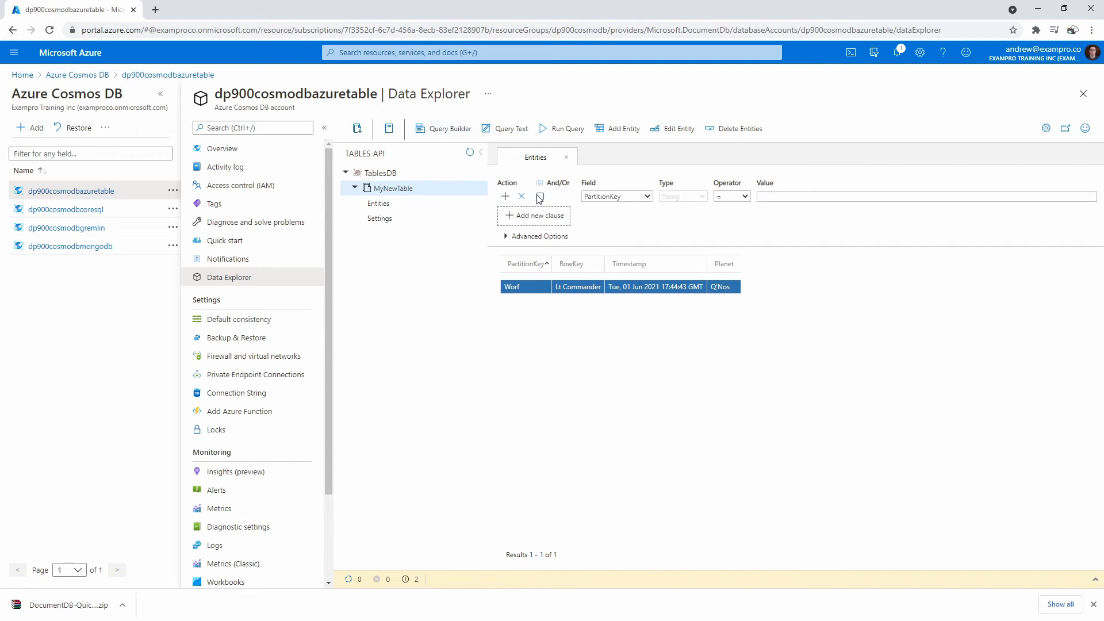
pyautogui.click(778, 195)
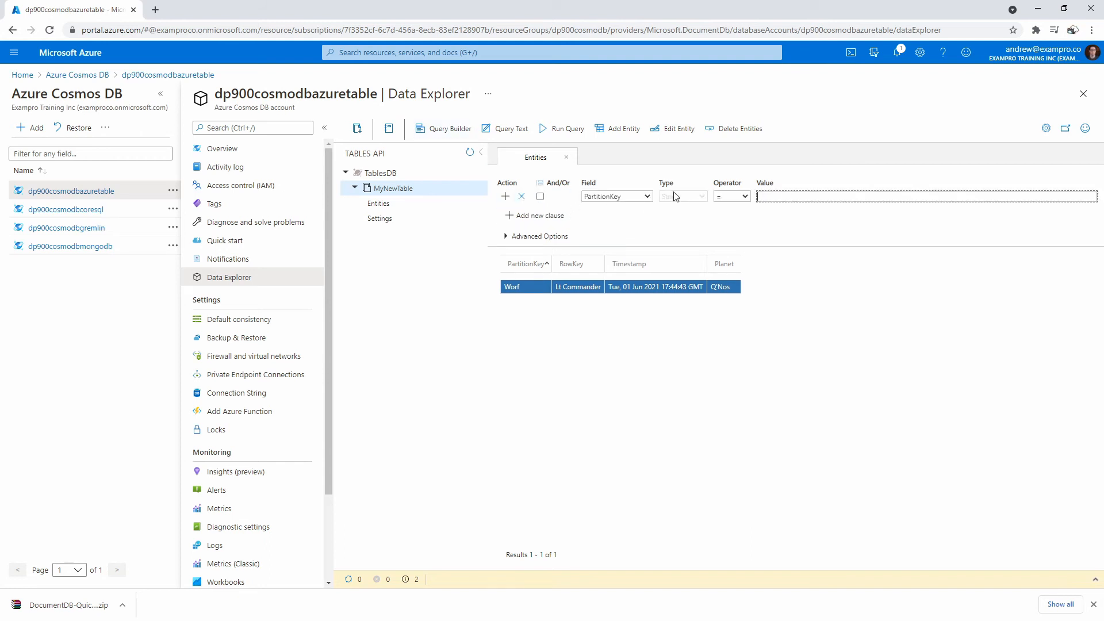
pyautogui.click(628, 196)
pyautogui.click(628, 196)
pyautogui.click(811, 196)
pyautogui.click(816, 337)
# - Add a second entity with RowKey "Lt Command" and Planet Earth
pyautogui.click(618, 128)
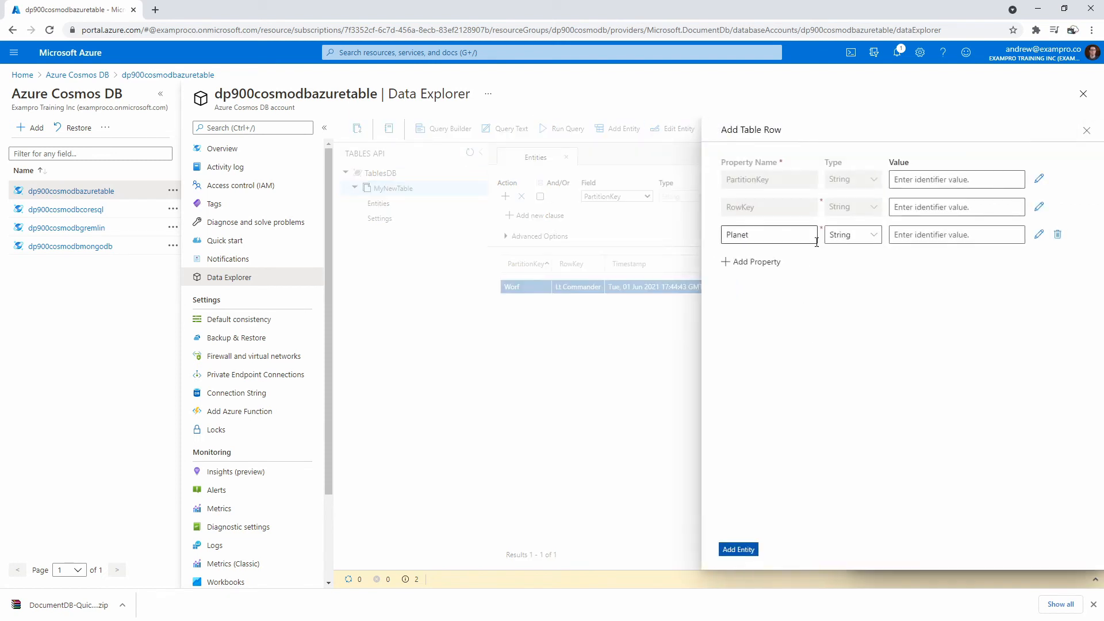
pyautogui.click(959, 180)
pyautogui.write('Data')
pyautogui.press('Tab')
pyautogui.write('An')
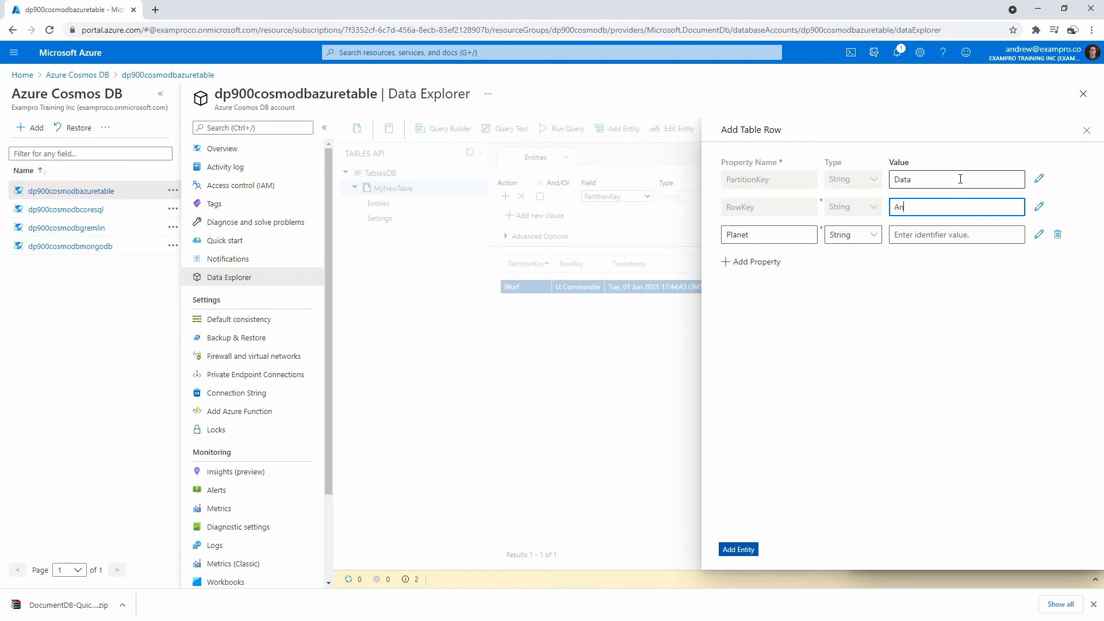
pyautogui.press('BackSpace')
pyautogui.write('C')
pyautogui.press('BackSpace')
pyautogui.write('Lt Commander')
pyautogui.click(931, 235)
pyautogui.write('Earth')
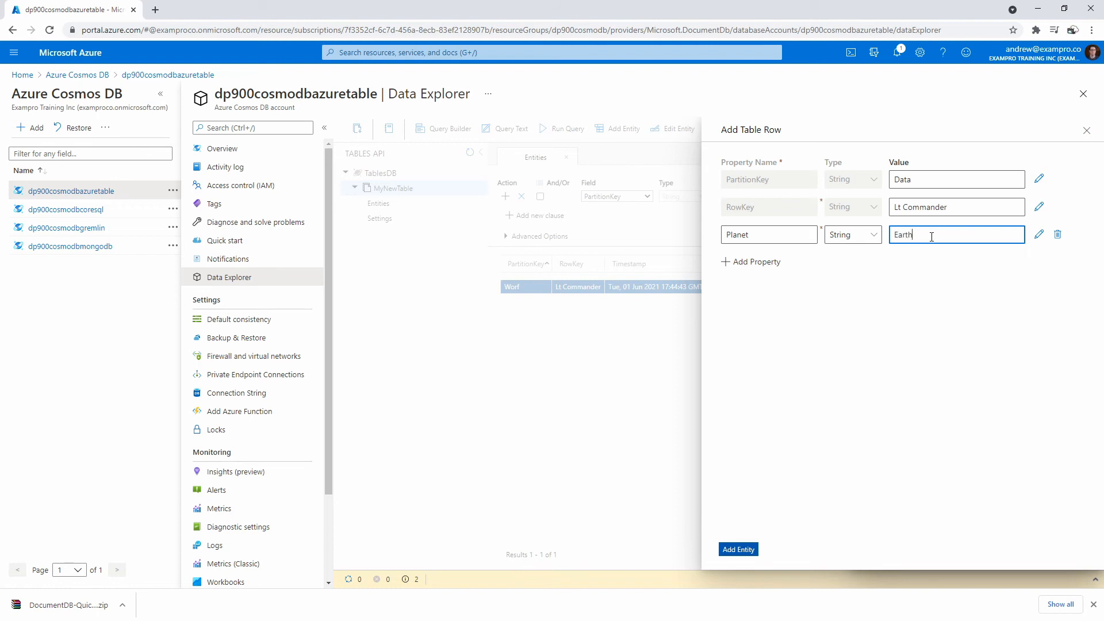
pyautogui.click(749, 550)
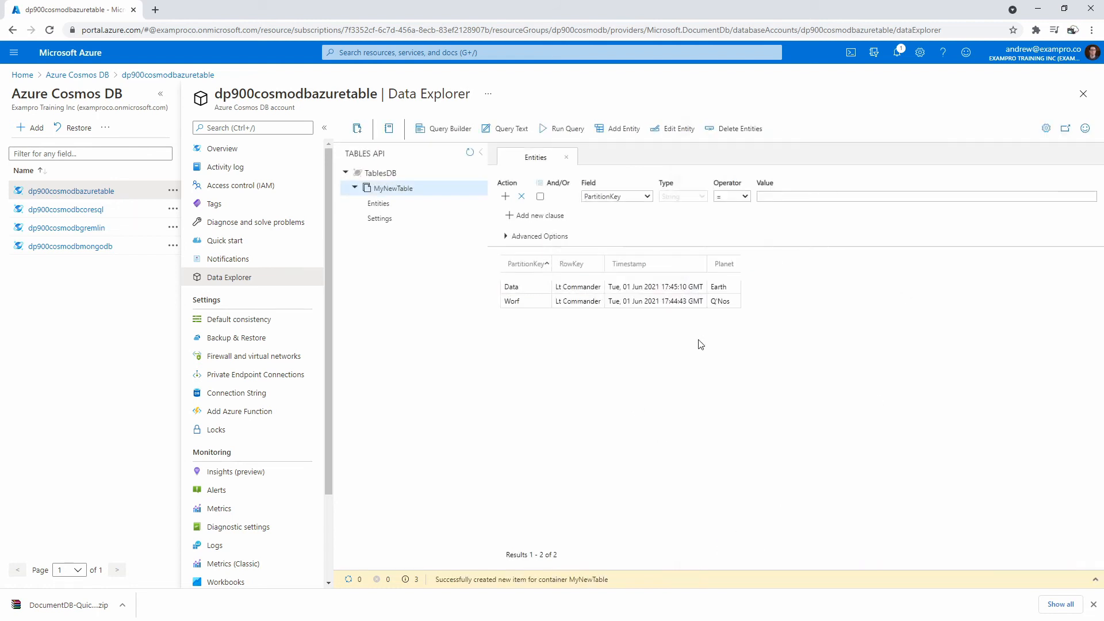
# - Add a third entity with RowKey Commander and Planet Earth
pyautogui.click(616, 128)
pyautogui.click(923, 180)
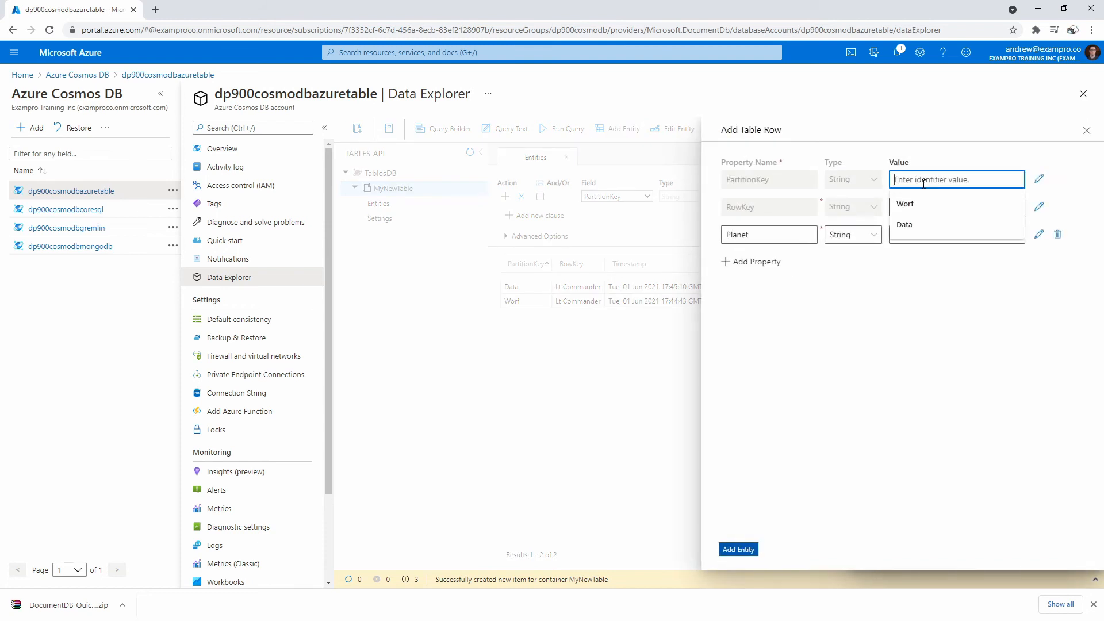
pyautogui.write('Crusher')
pyautogui.press('Tab')
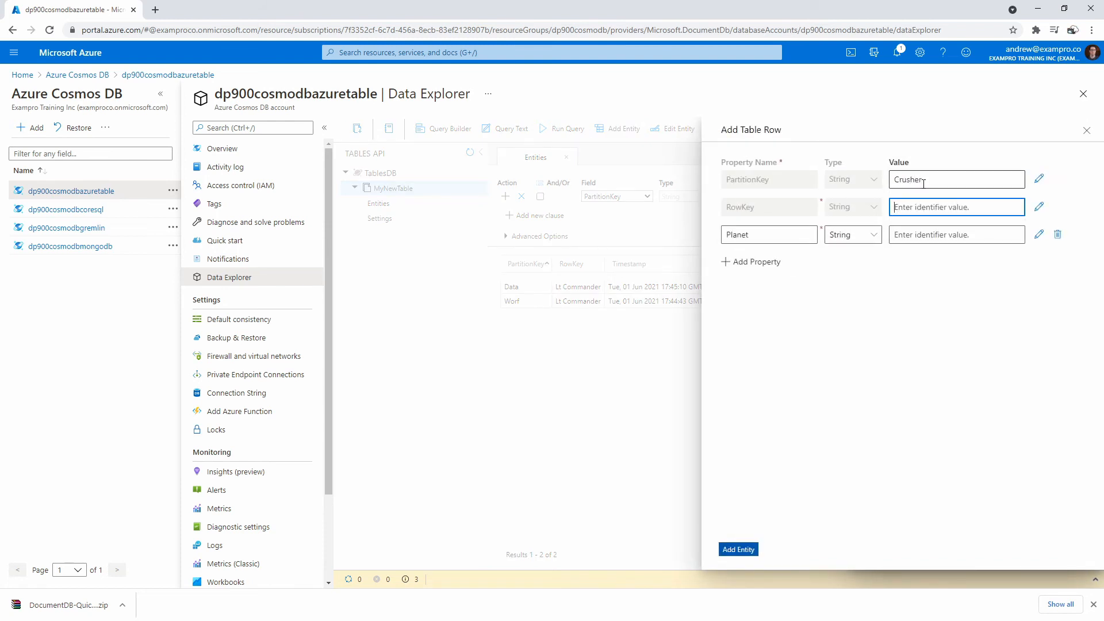
pyautogui.write('Commander')
pyautogui.press('Tab')
pyautogui.press('Tab')
pyautogui.press('Tab')
pyautogui.write('E')
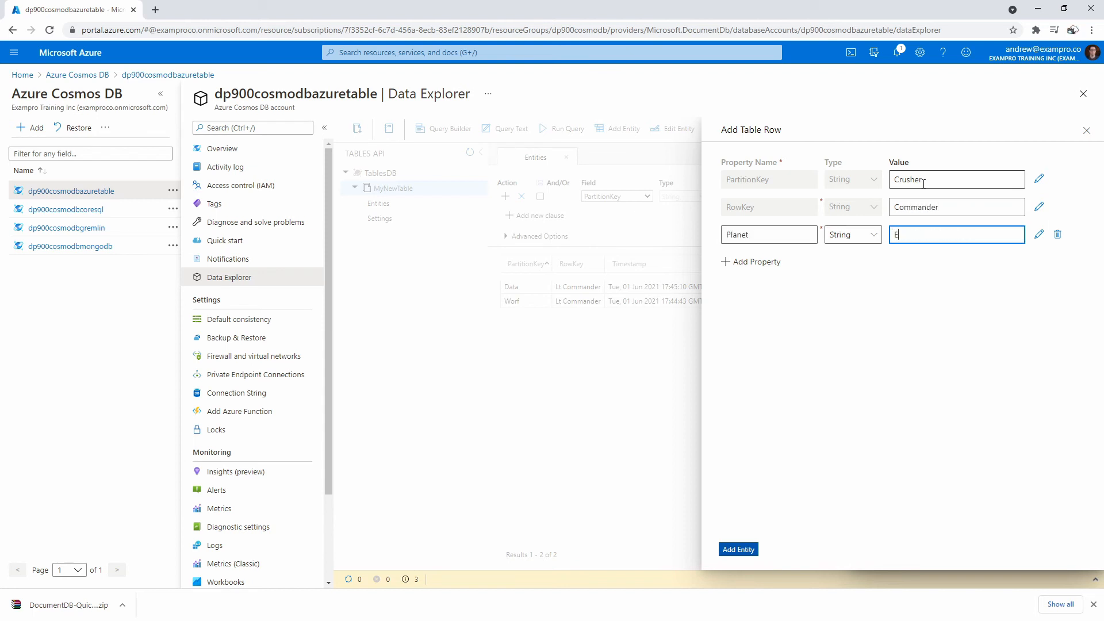
pyautogui.write('arth')
pyautogui.click(738, 548)
# - Filter PartitionKey to the third entity's key, run the query, and close Data Explorer
pyautogui.click(762, 197)
pyautogui.write('Wo')
pyautogui.press('BackSpace')
pyautogui.press('BackSpace')
pyautogui.write('Crusher')
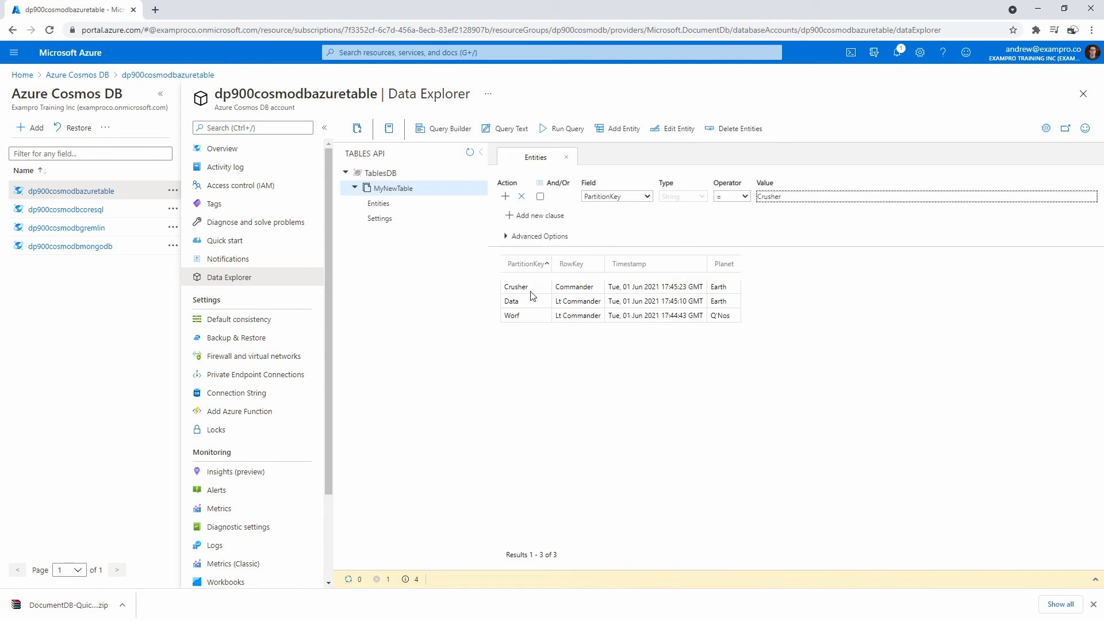
pyautogui.click(793, 217)
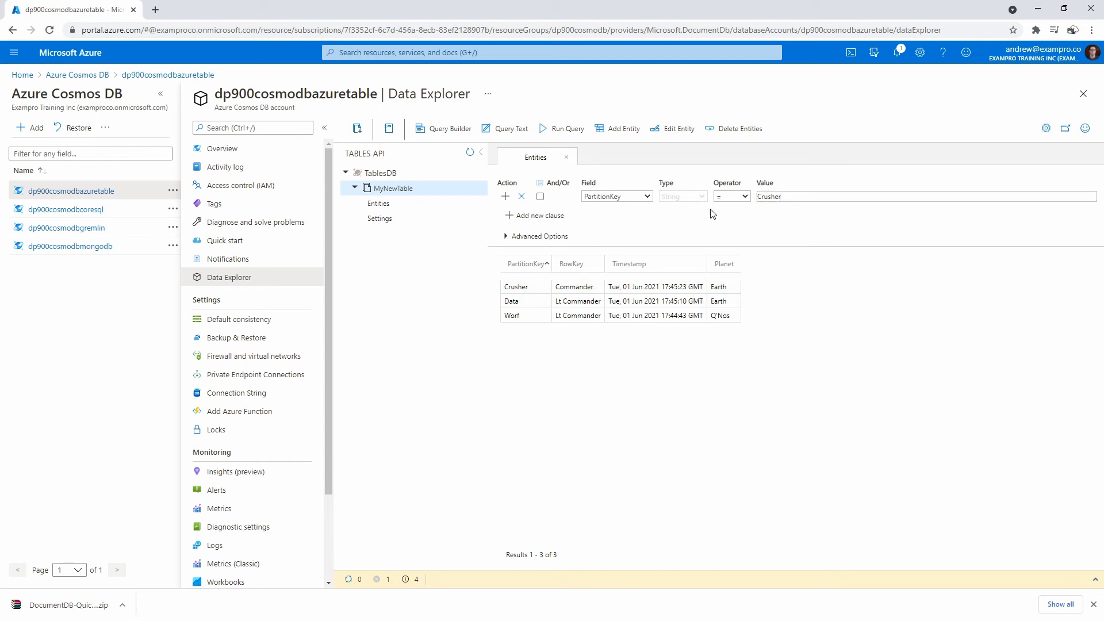
pyautogui.click(562, 129)
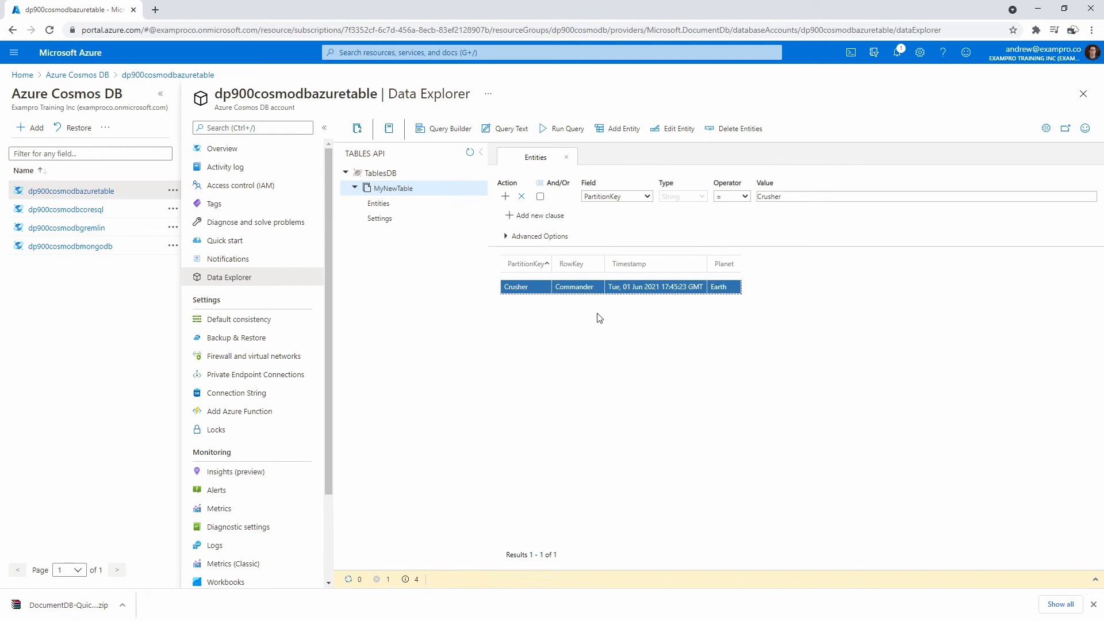
pyautogui.click(1080, 96)
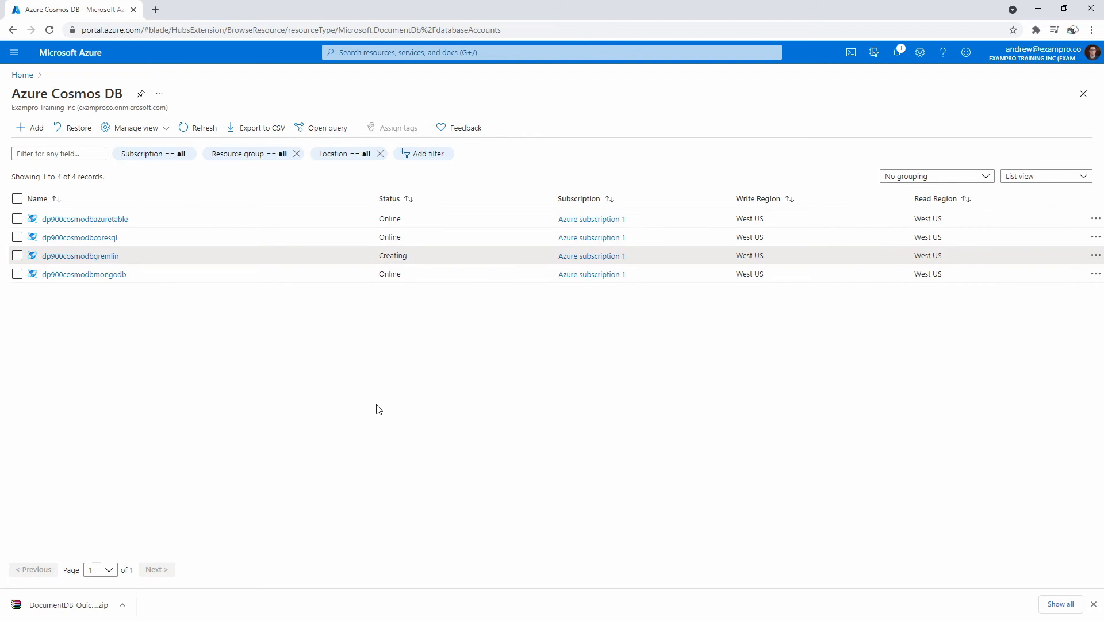
# - Open dp900cosmodbgremlin's Guided Gremlin Tour quick start and review the sample package description
pyautogui.click(87, 256)
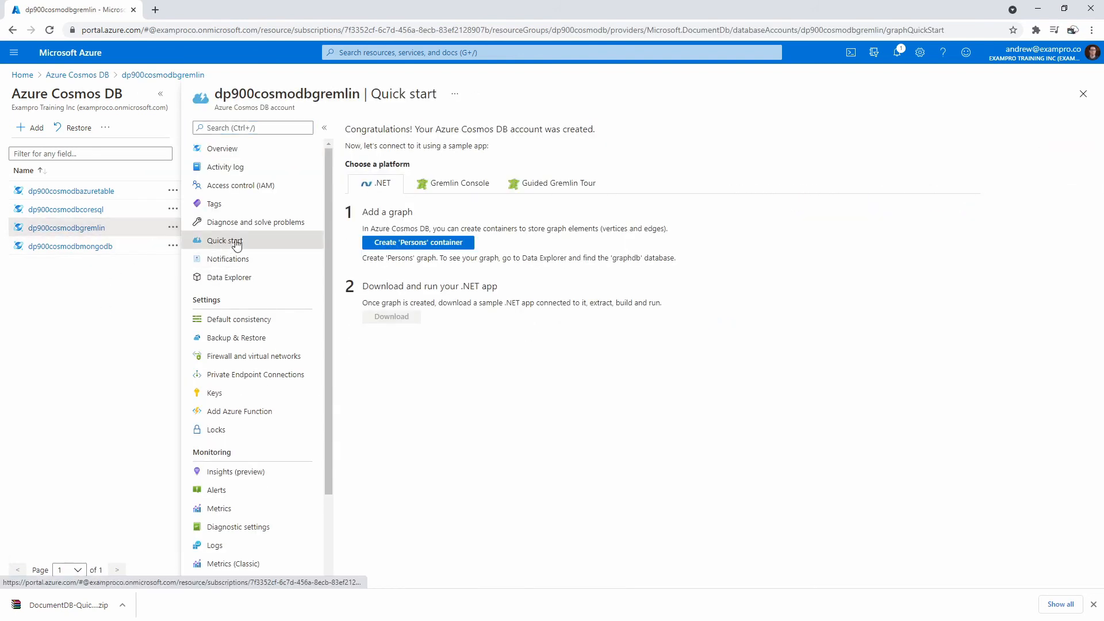
pyautogui.click(558, 188)
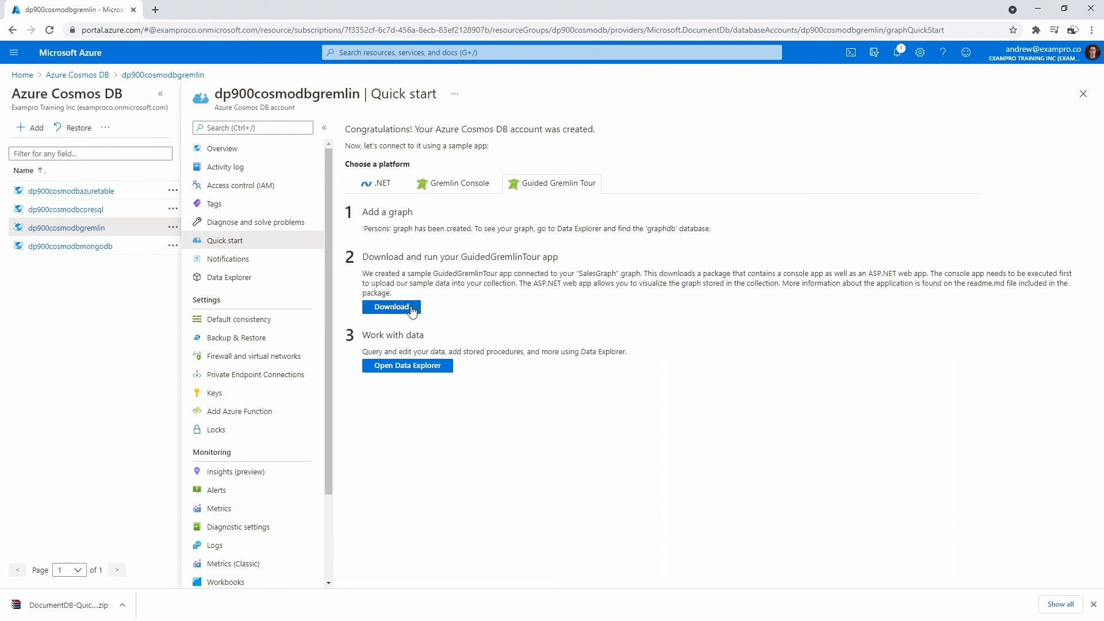
pyautogui.moveTo(368, 275); pyautogui.dragTo(1007, 274)
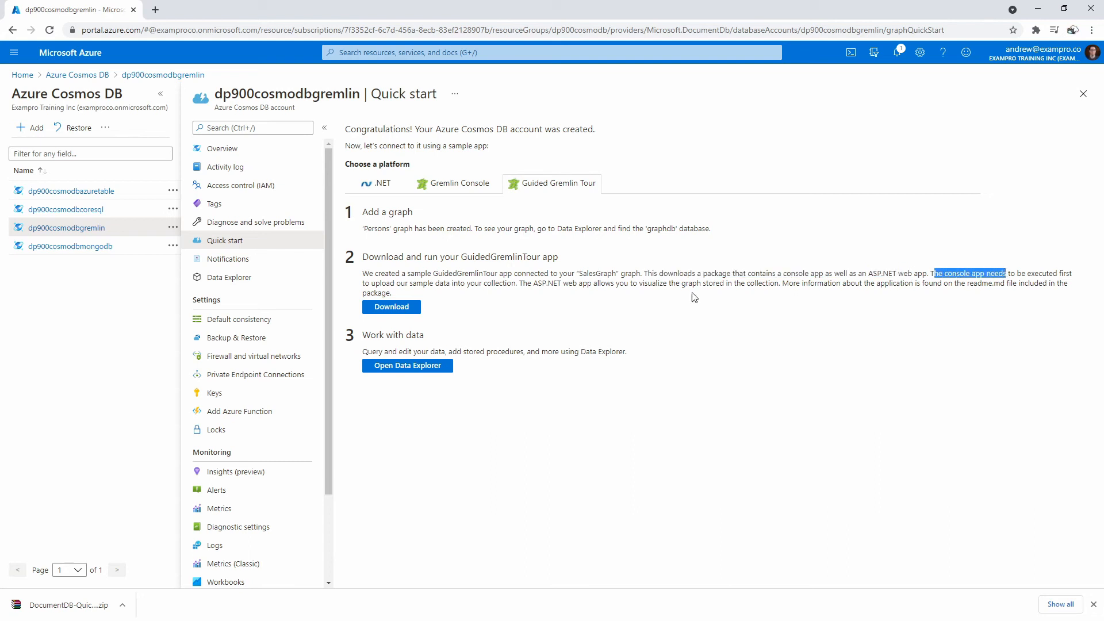
pyautogui.moveTo(401, 283); pyautogui.dragTo(745, 283)
# - Download the GuidedGremlinTour sample package and open the zip from the downloads bar
pyautogui.click(496, 317)
pyautogui.click(416, 310)
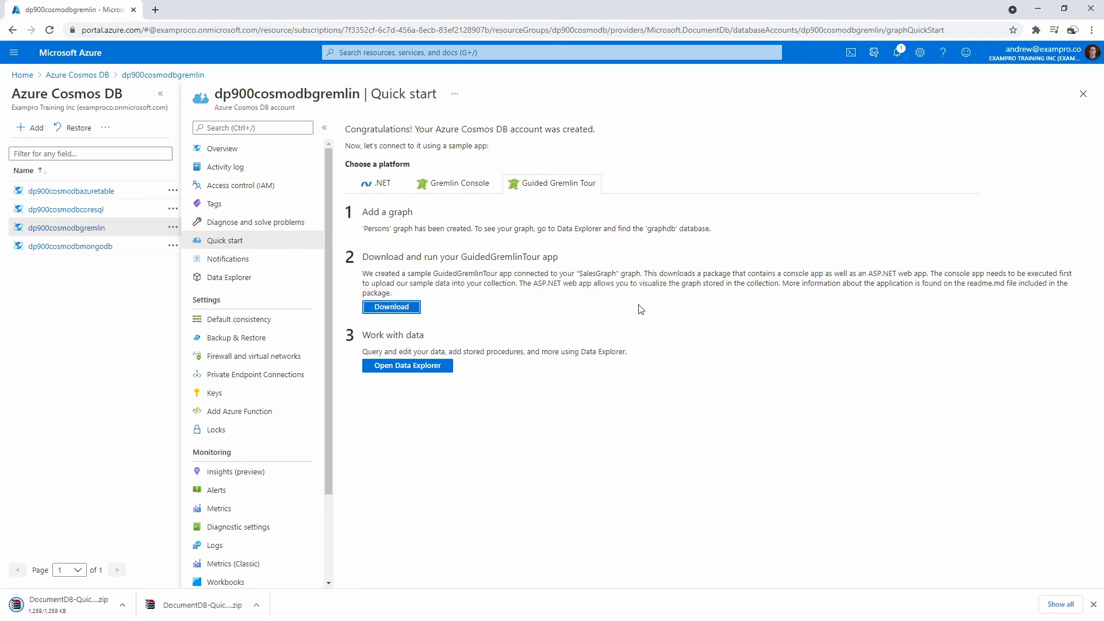
pyautogui.click(122, 605)
pyautogui.click(141, 569)
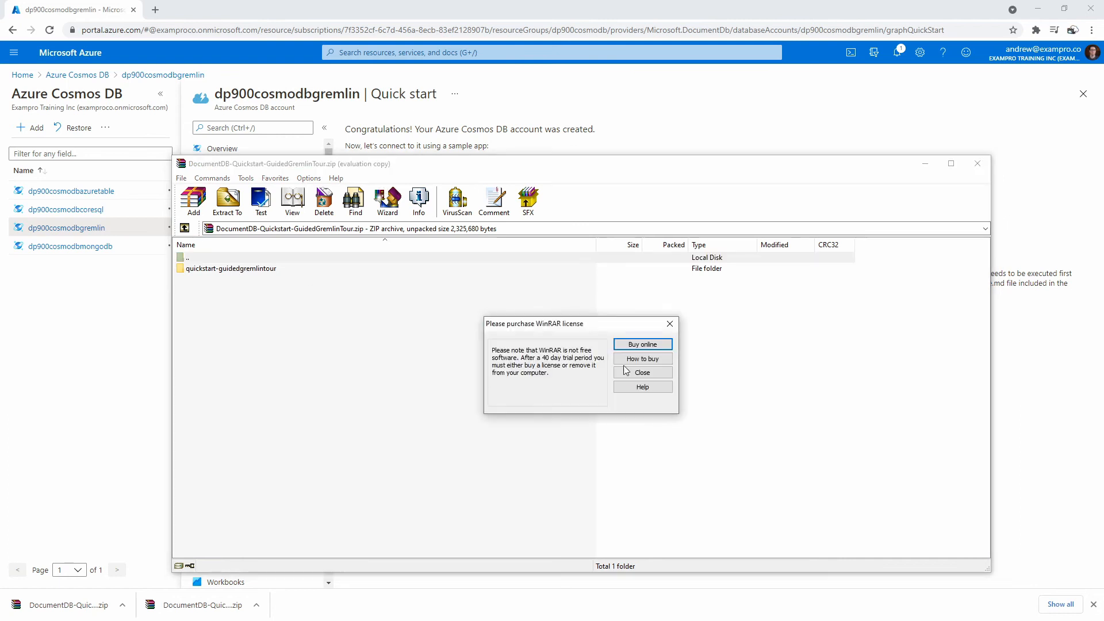
# - Dismiss WinRAR's license reminder, browse quickstart-guidedgremlintour, and drag the folder out into Downloads
pyautogui.click(625, 375)
pyautogui.doubleClick(266, 271)
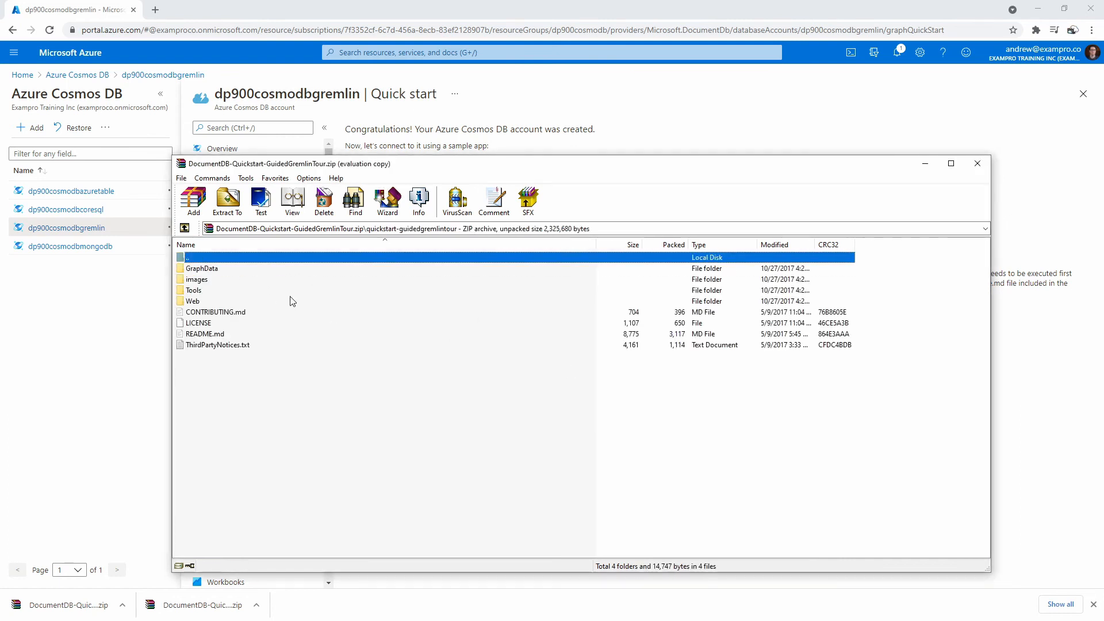
pyautogui.doubleClick(212, 260)
pyautogui.moveTo(253, 271); pyautogui.dragTo(1103, 368)
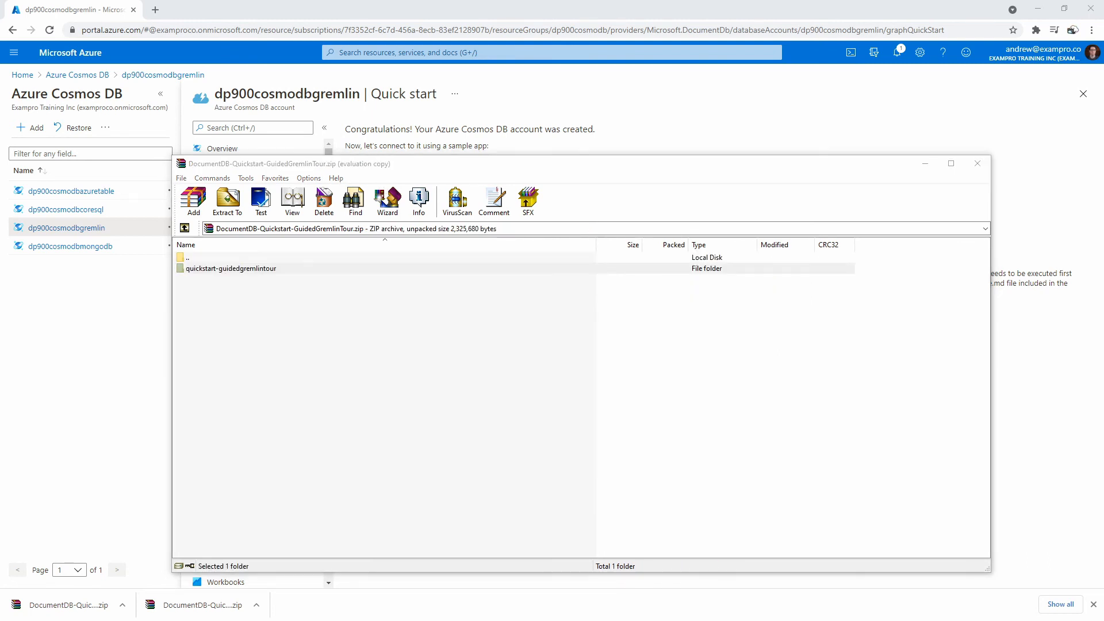
pyautogui.moveTo(1102, 59); pyautogui.dragTo(612, 61)
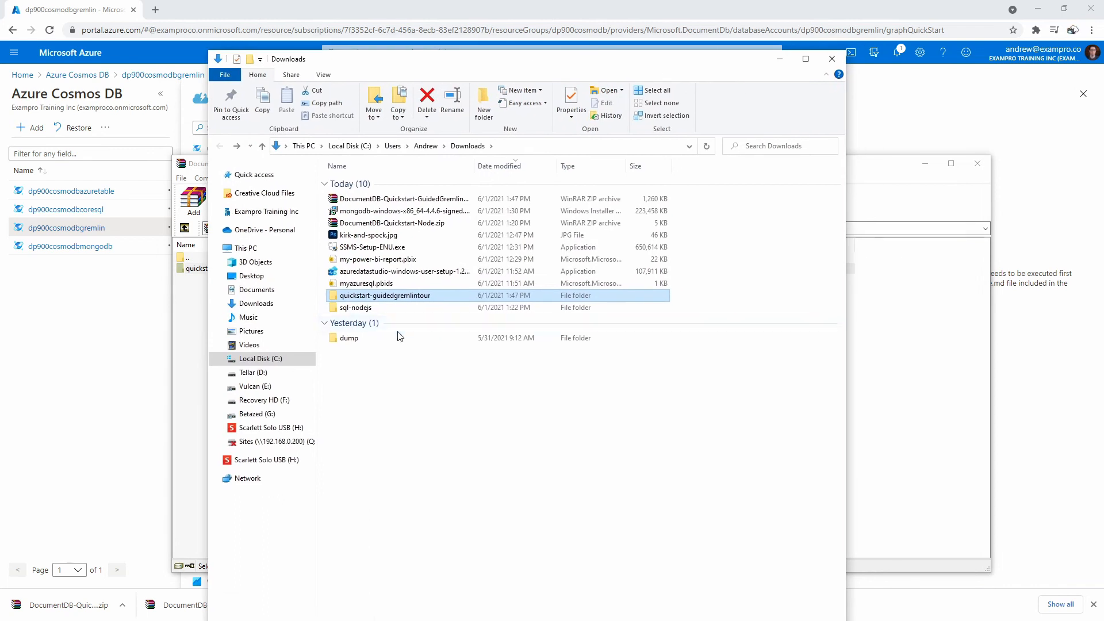
# - Close WinRAR, enter the extracted quickstart-guidedgremlintour folder, and open README.md in VS Code
pyautogui.click(978, 163)
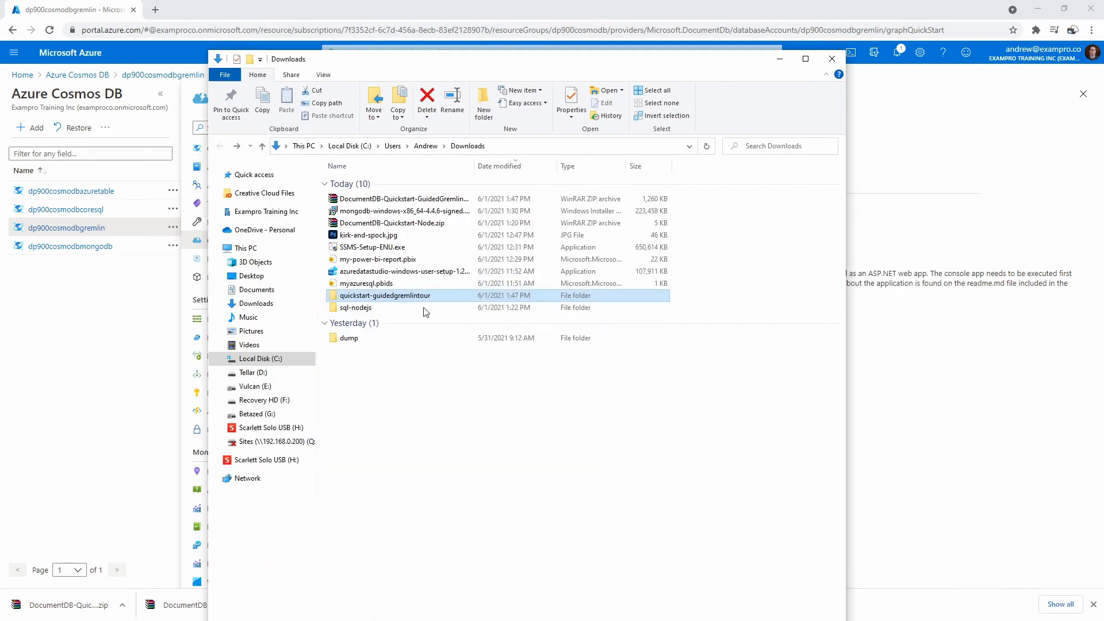
pyautogui.doubleClick(425, 301)
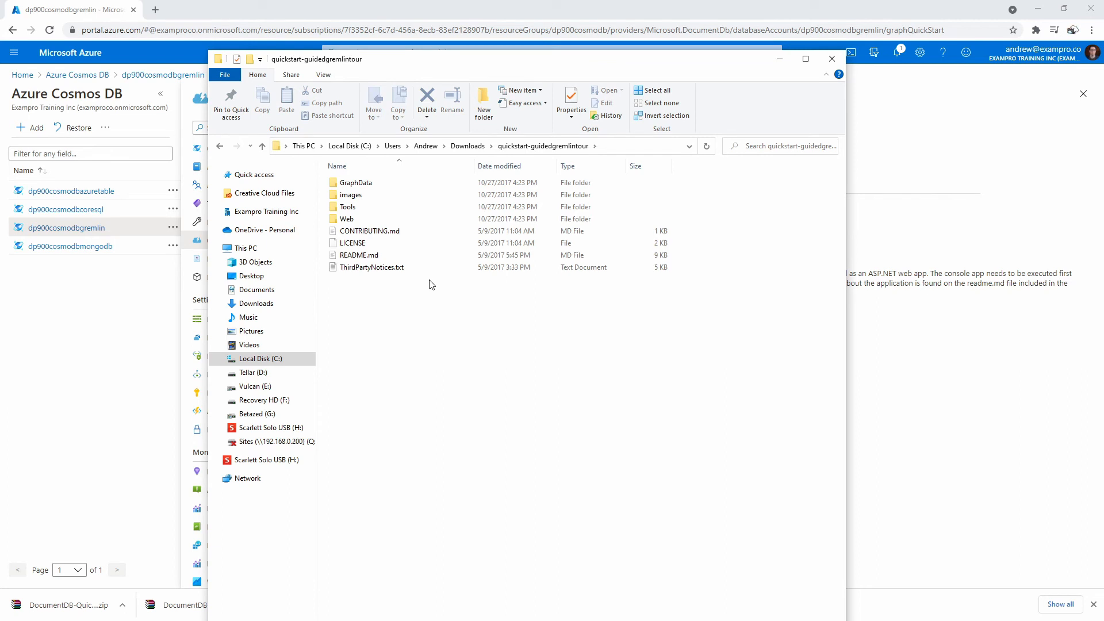
pyautogui.rightClick(377, 256)
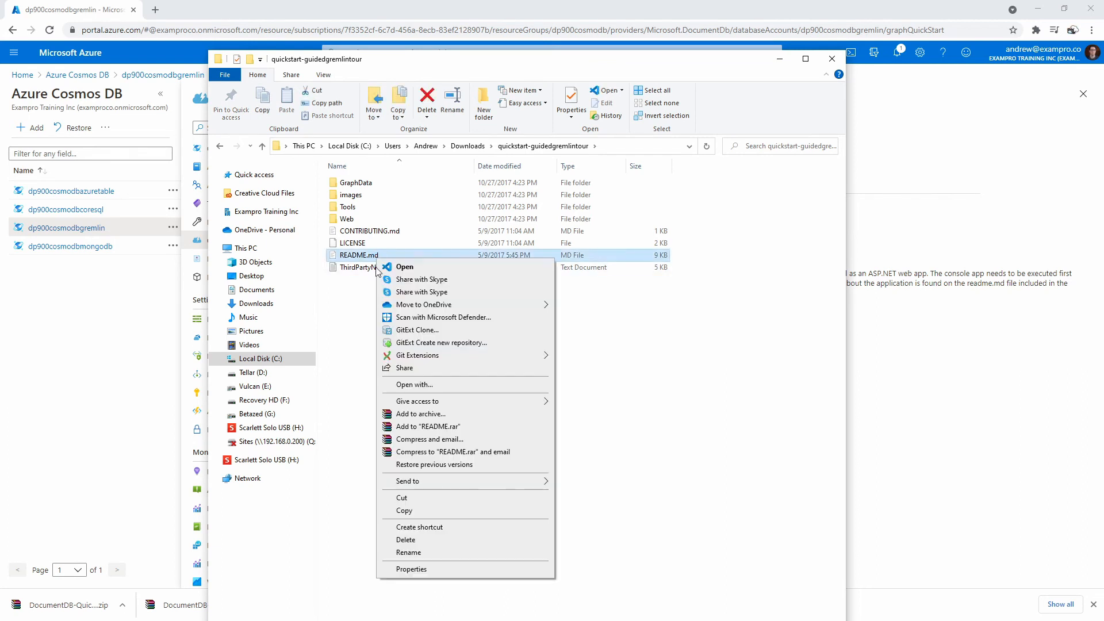
pyautogui.click(397, 267)
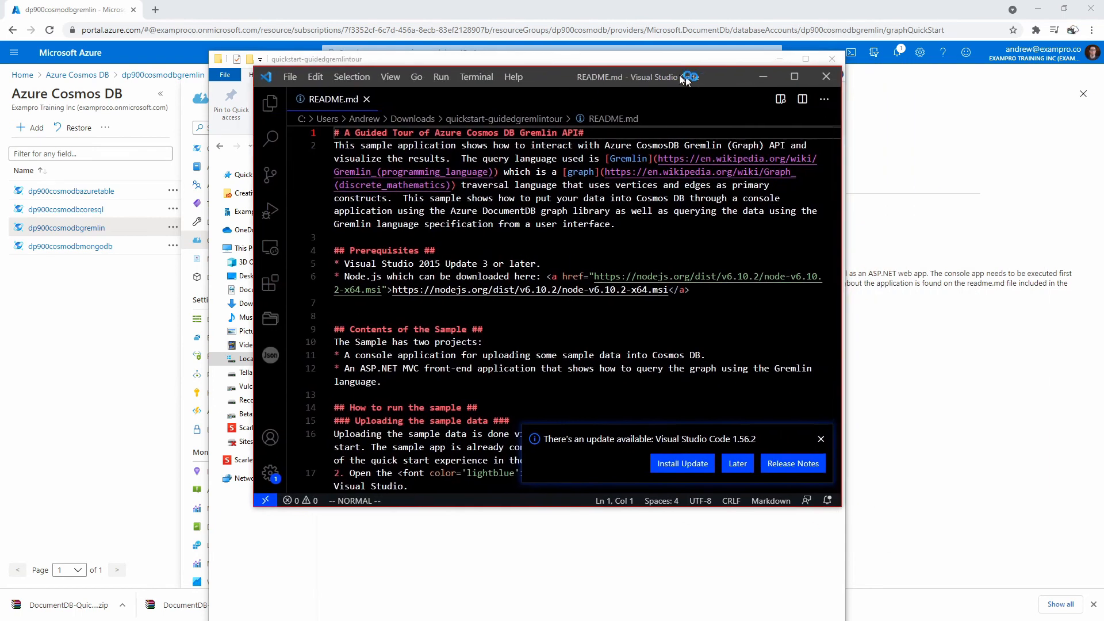
# - Reposition and enlarge the VS Code README window, dismissing the update notice
pyautogui.moveTo(678, 75); pyautogui.dragTo(508, 74)
pyautogui.click(638, 455)
pyautogui.moveTo(663, 503); pyautogui.dragTo(923, 598)
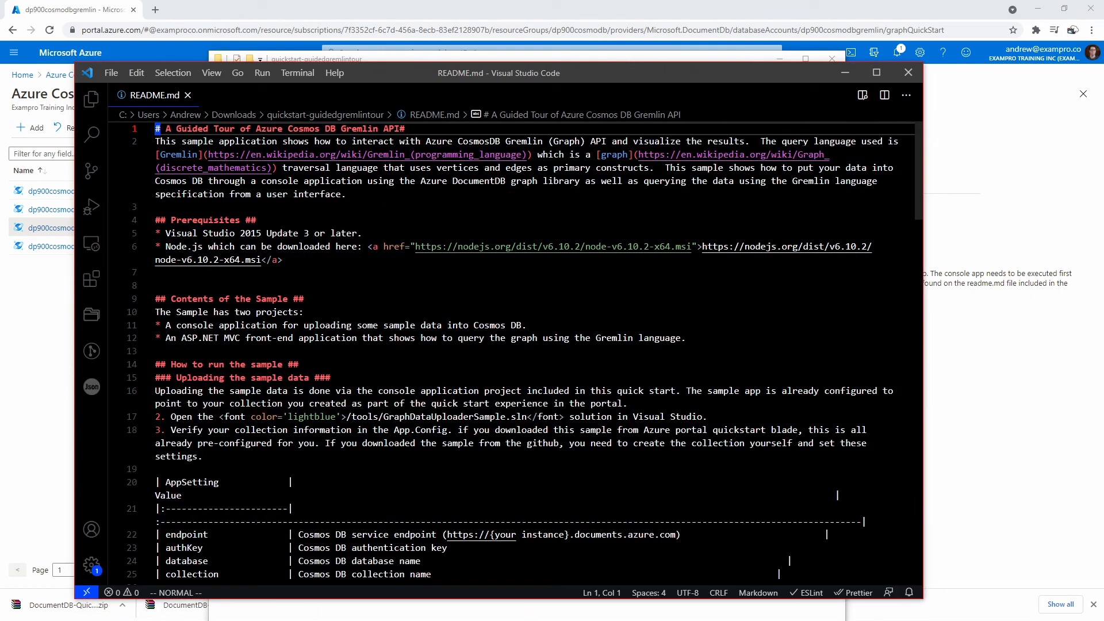
# - Highlight the Visual Studio 2015 prerequisite and the upload instruction lines in README.md
pyautogui.click(188, 233)
pyautogui.moveTo(188, 234); pyautogui.dragTo(339, 234)
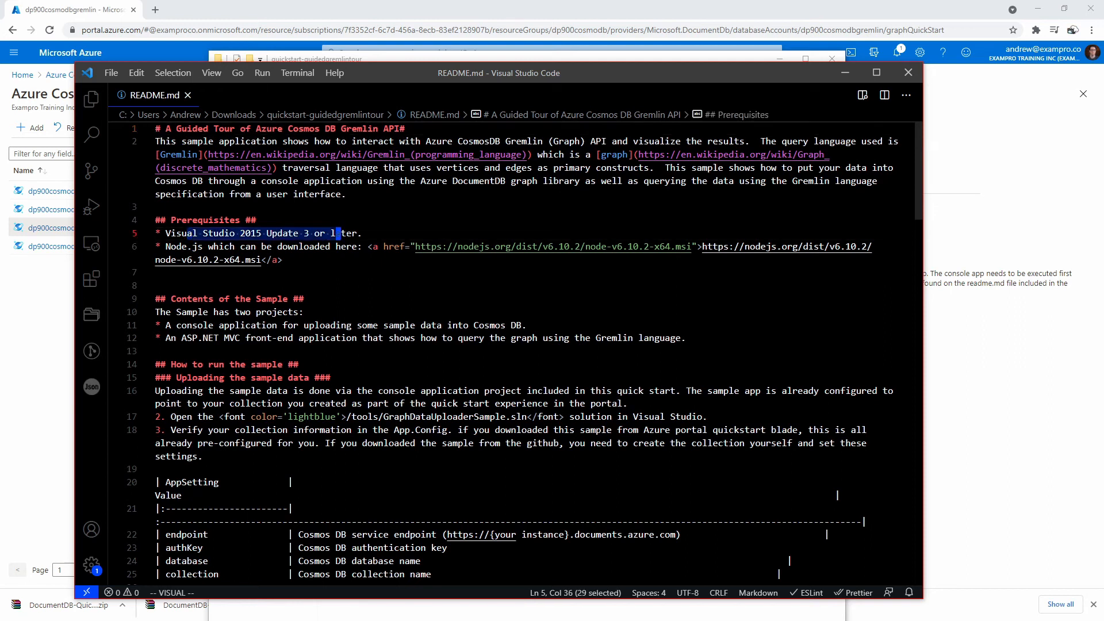
pyautogui.scroll(-1, 339, 234)
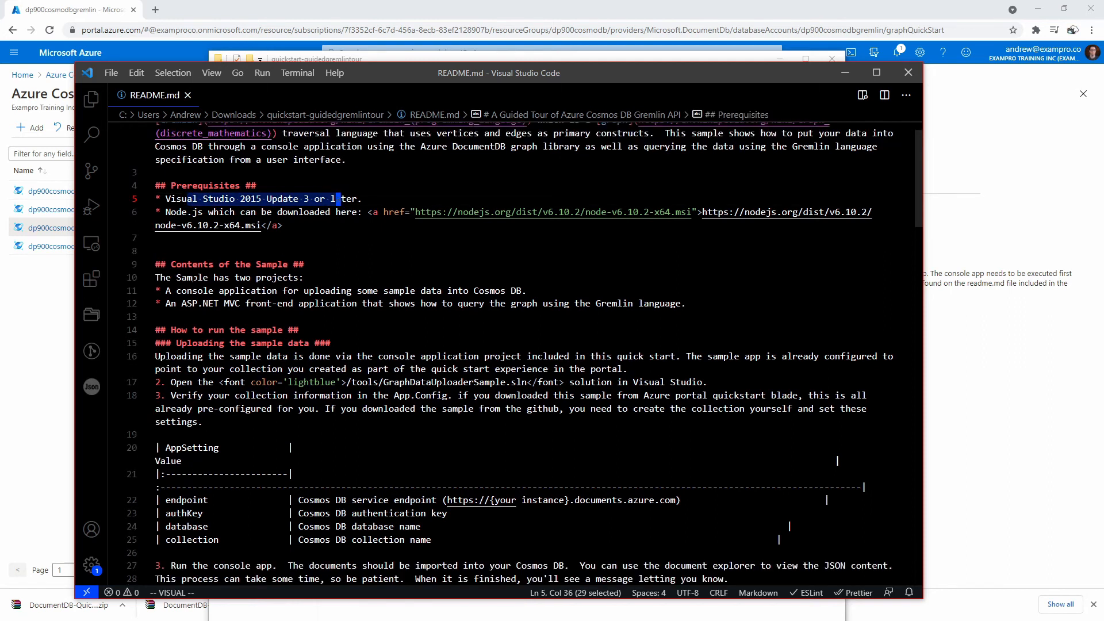
pyautogui.scroll(-1, 340, 234)
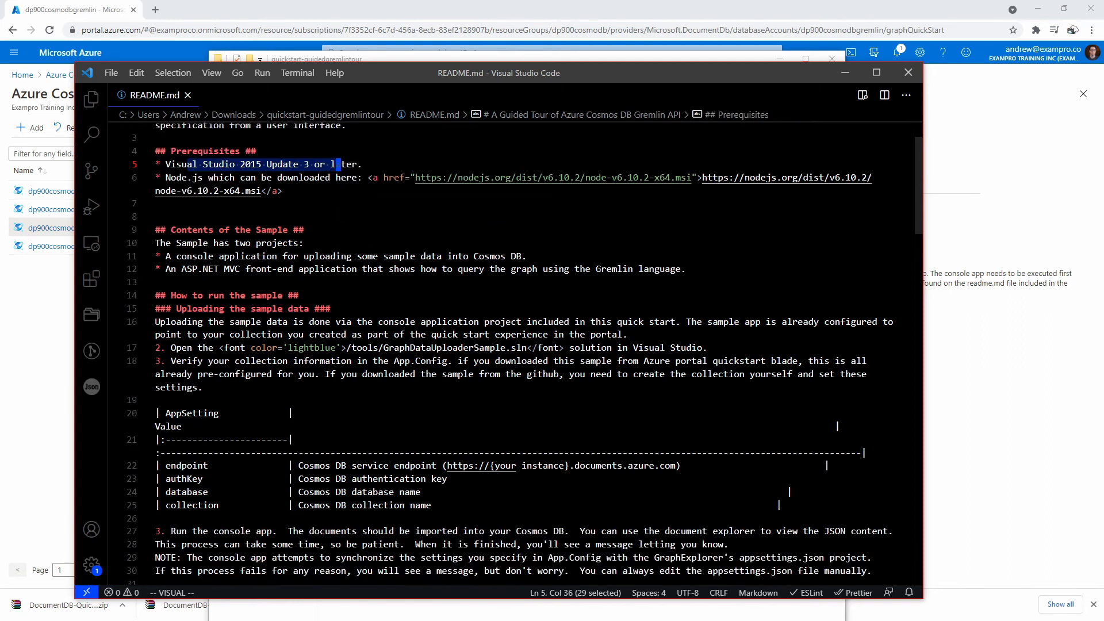
pyautogui.moveTo(345, 322); pyautogui.dragTo(684, 322)
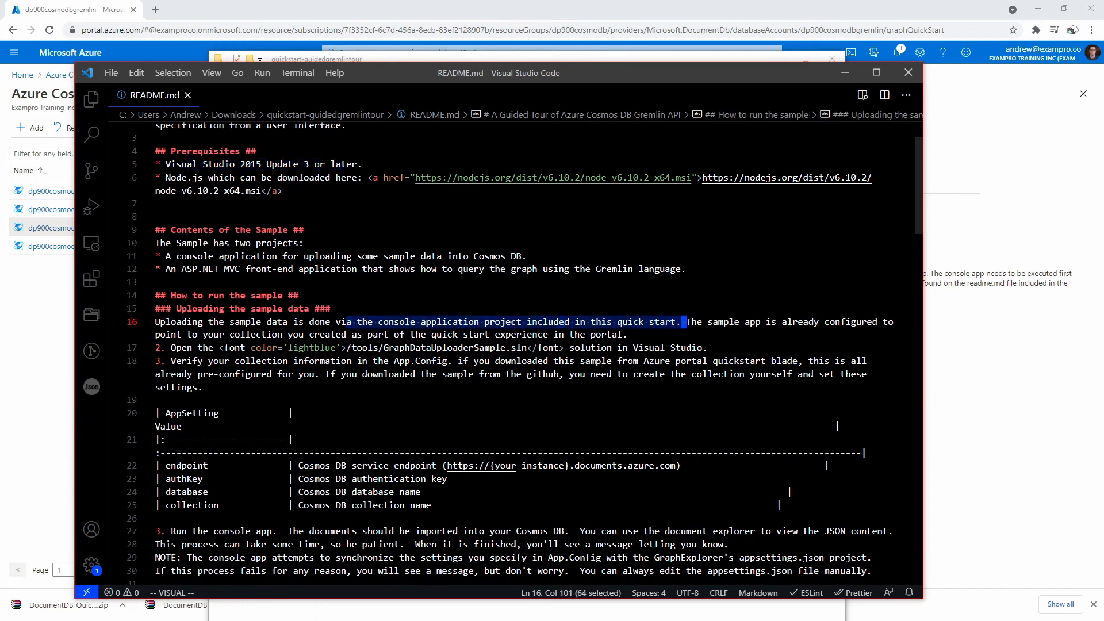
# - Scroll through the rest of the README, then close VS Code with Alt+F4
pyautogui.scroll(-2, 684, 322)
pyautogui.scroll(-1, 525, 353)
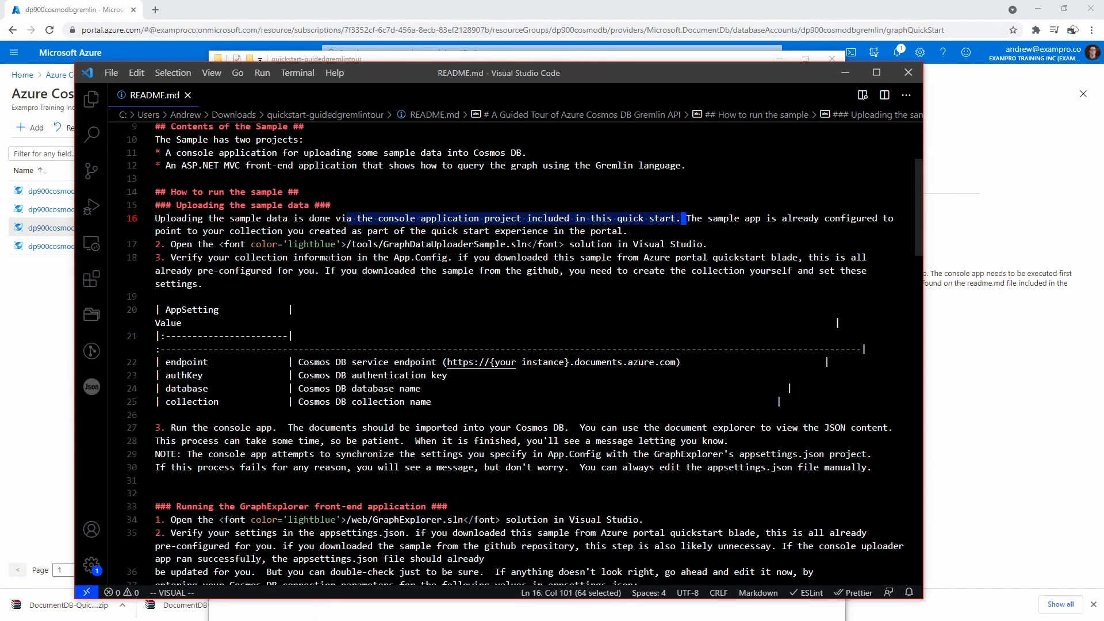
pyautogui.scroll(-12, 323, 258)
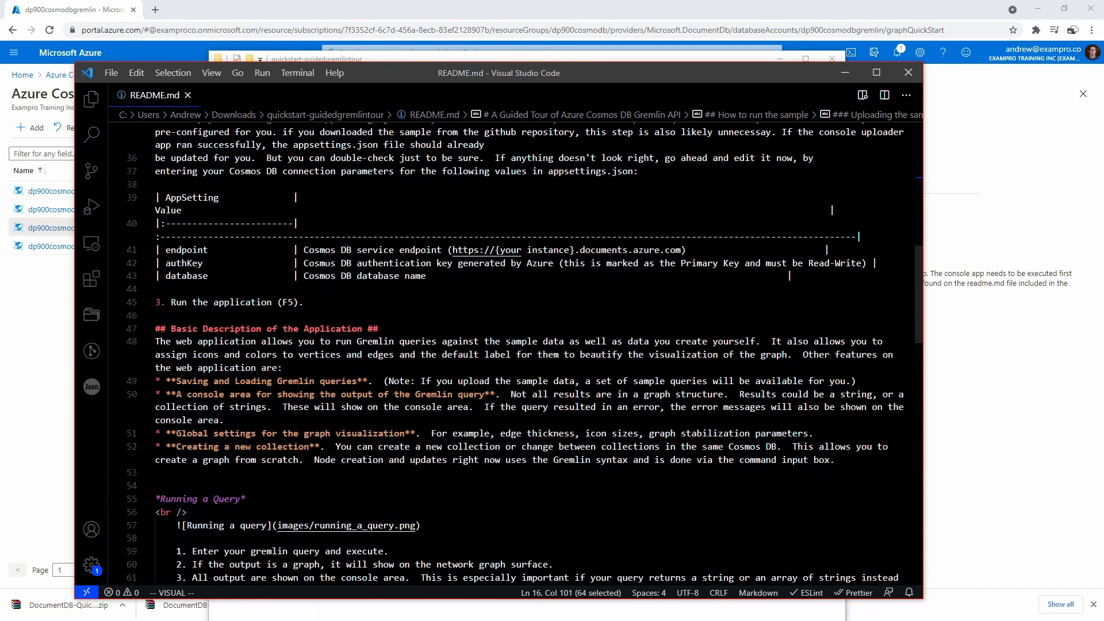
pyautogui.scroll(-14, 524, 354)
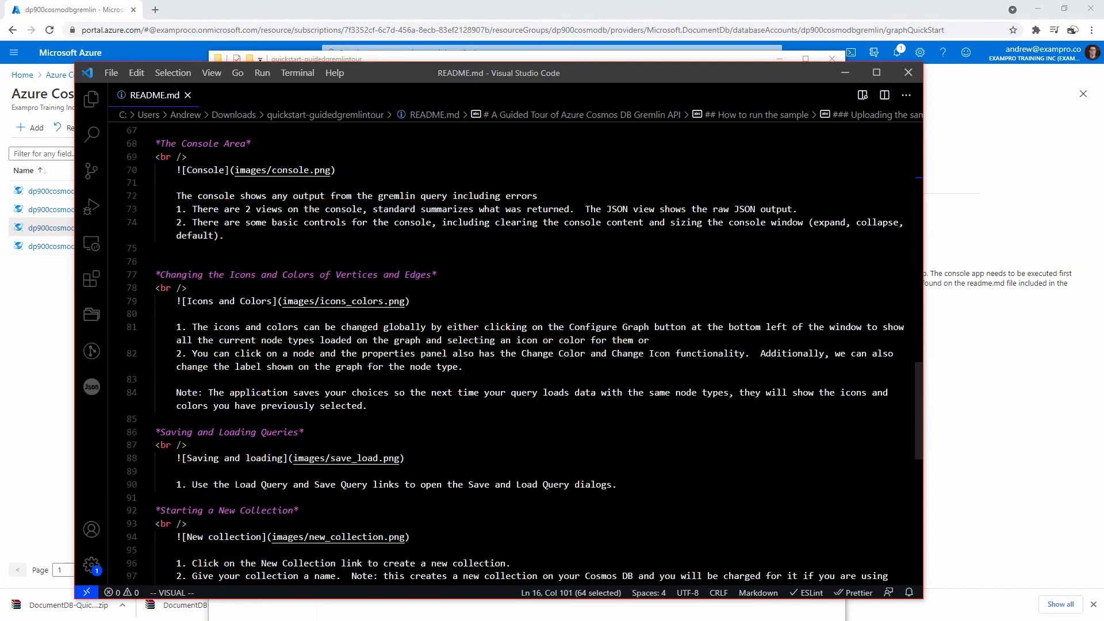
pyautogui.scroll(-6, 524, 353)
pyautogui.scroll(6, 525, 354)
pyautogui.hotkey('alt', 'F4')
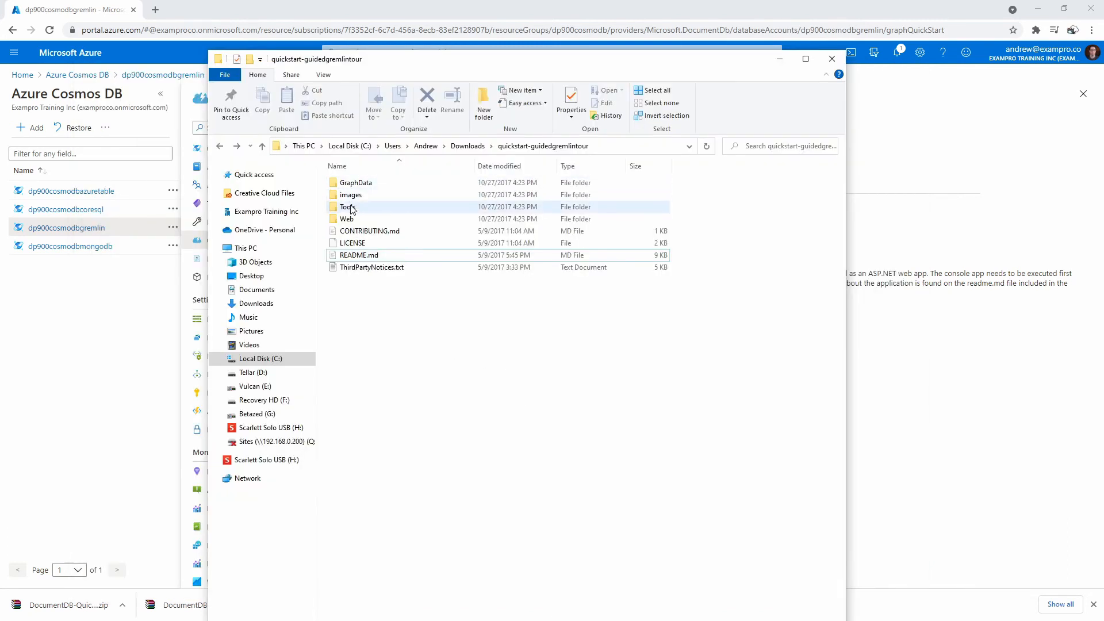
# - Open GraphDataUploaderSample.sln from the Tools folder via the Visual Studio Version Selector
pyautogui.doubleClick(374, 207)
pyautogui.doubleClick(390, 196)
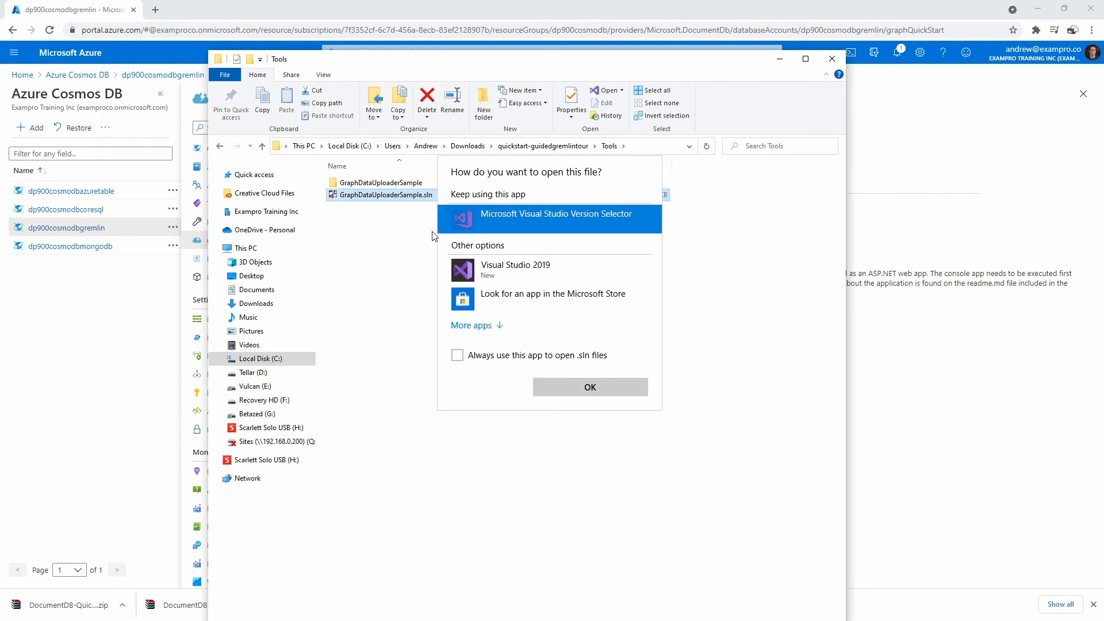
pyautogui.click(596, 391)
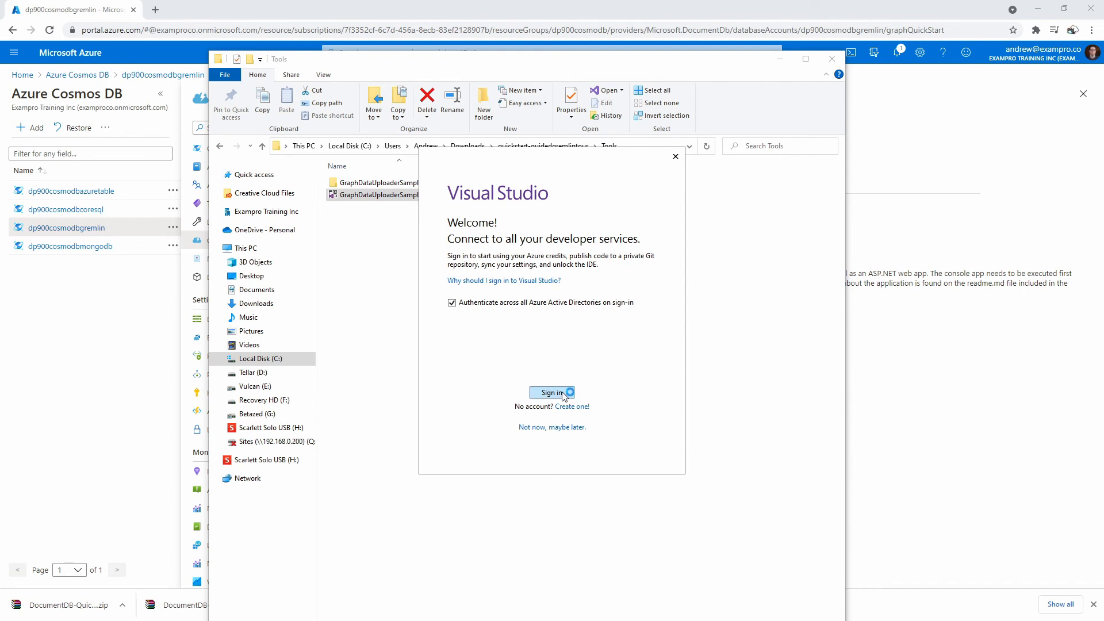
# - Sign in with the connected account, start Visual Studio in the Blue theme, and accept retargeting to .NET Framework 4.6.1
pyautogui.click(541, 394)
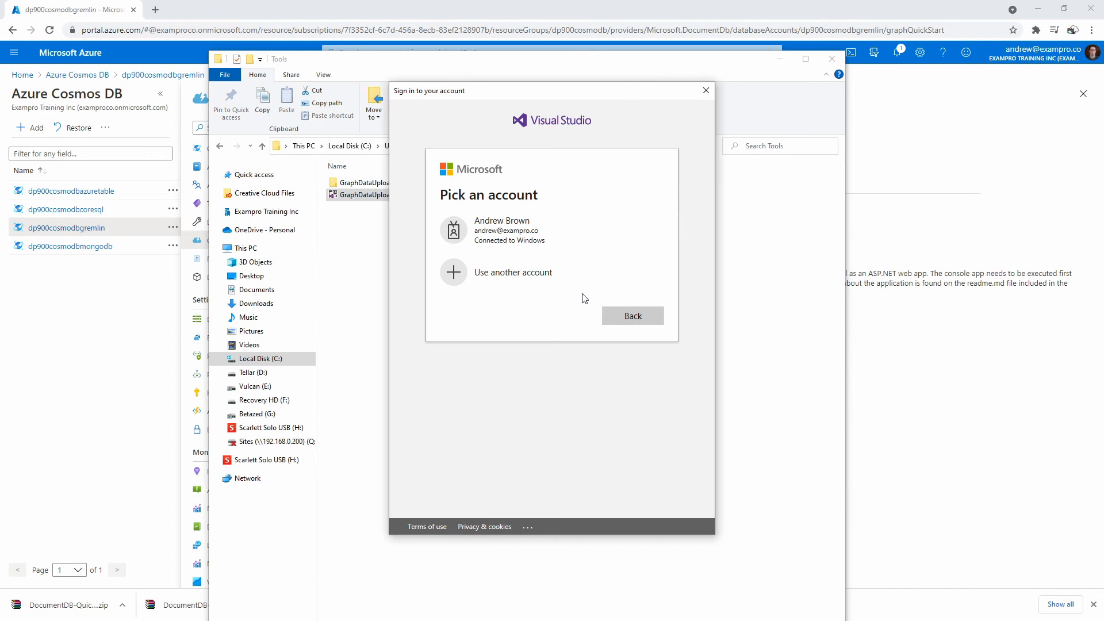
pyautogui.click(540, 232)
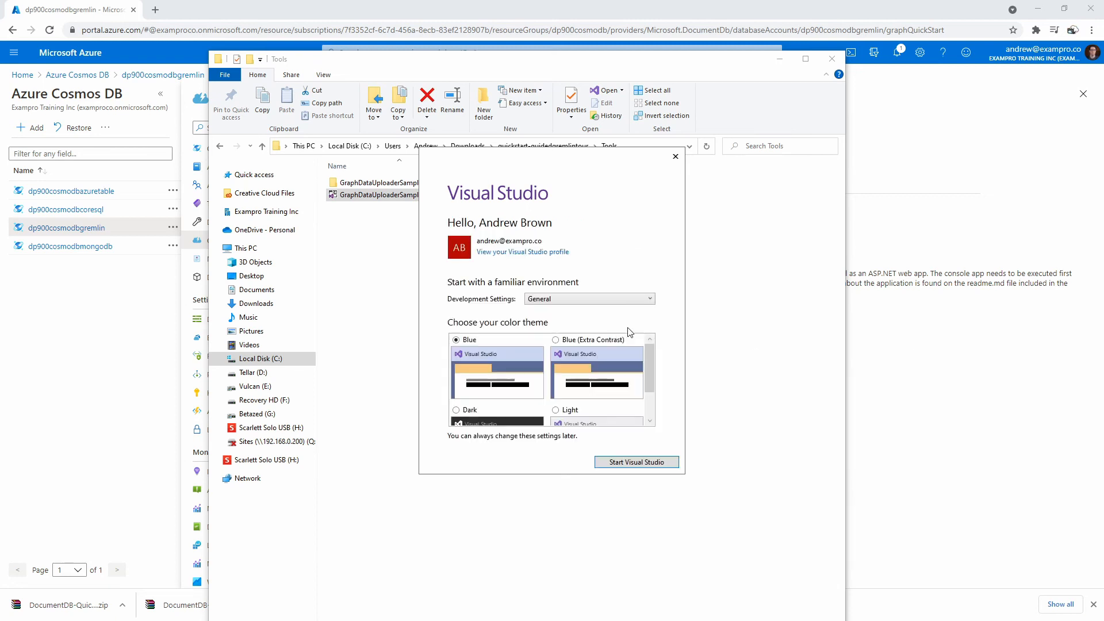
pyautogui.scroll(-2, 578, 380)
pyautogui.scroll(2, 577, 379)
pyautogui.click(637, 463)
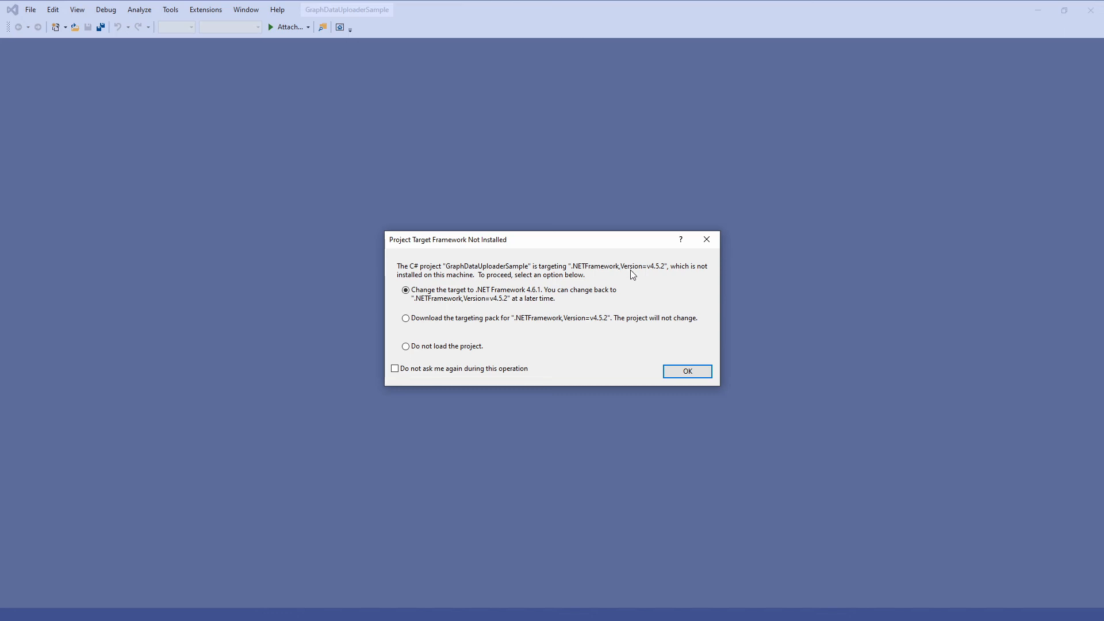
pyautogui.click(687, 371)
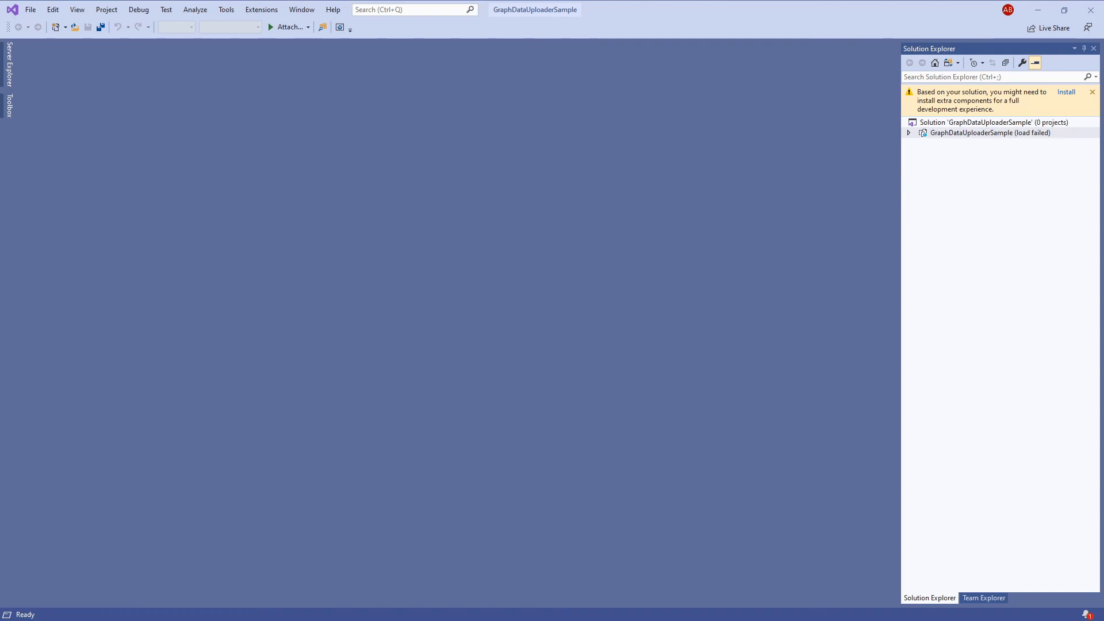
# - Bring the README back over Visual Studio and highlight the appsettings.json check and uploader success note
pyautogui.moveTo(1103, 69); pyautogui.dragTo(674, 75)
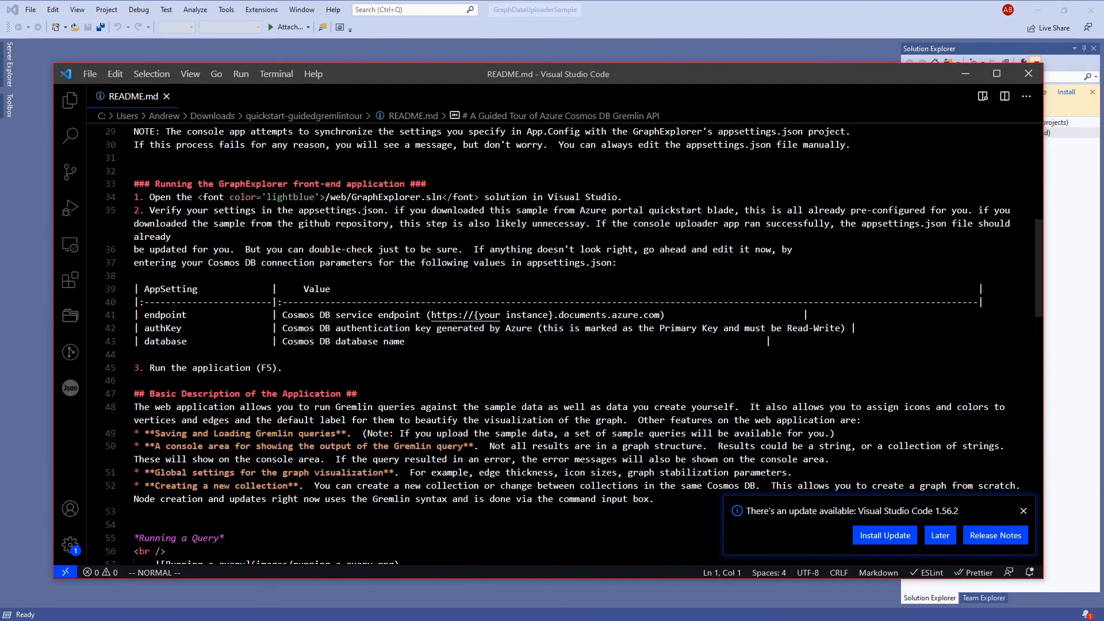
pyautogui.moveTo(165, 211); pyautogui.dragTo(411, 210)
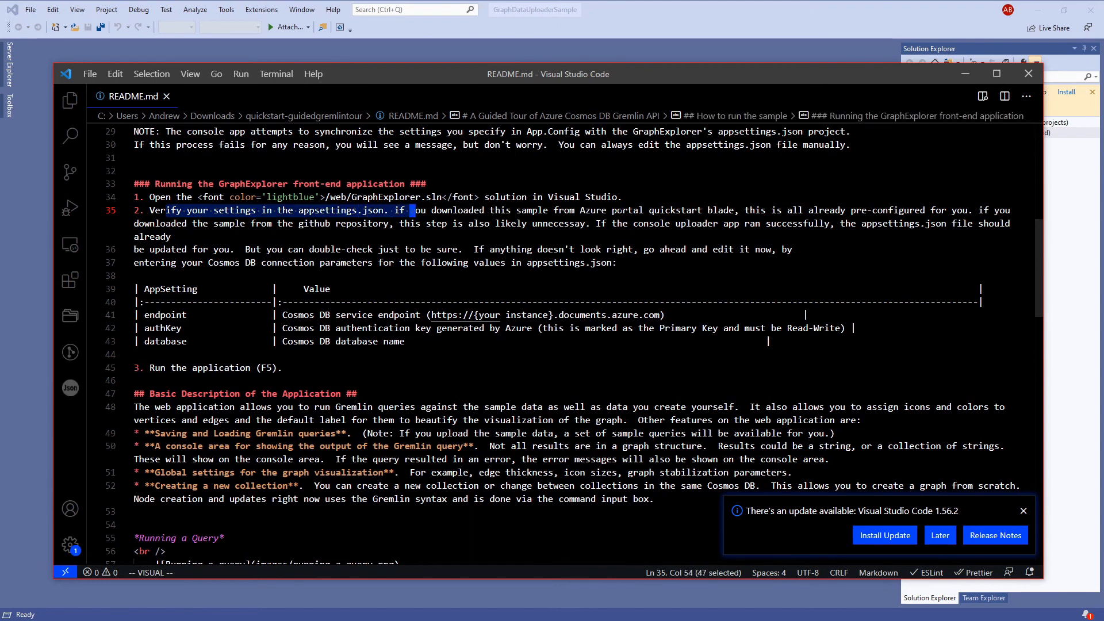
pyautogui.moveTo(654, 224); pyautogui.dragTo(797, 224)
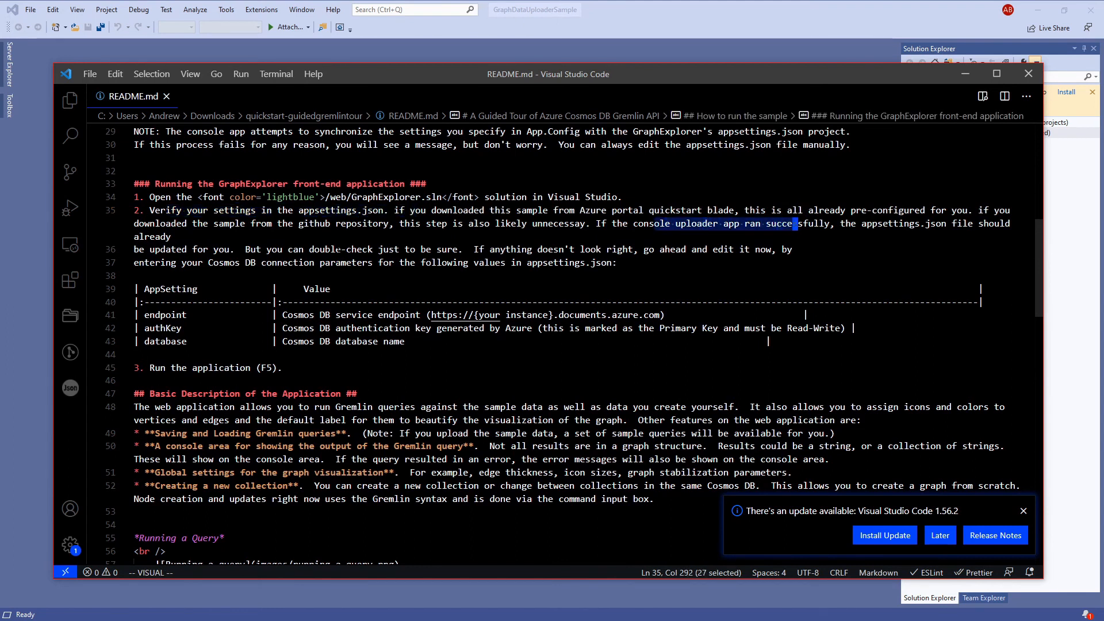
pyautogui.click(341, 327)
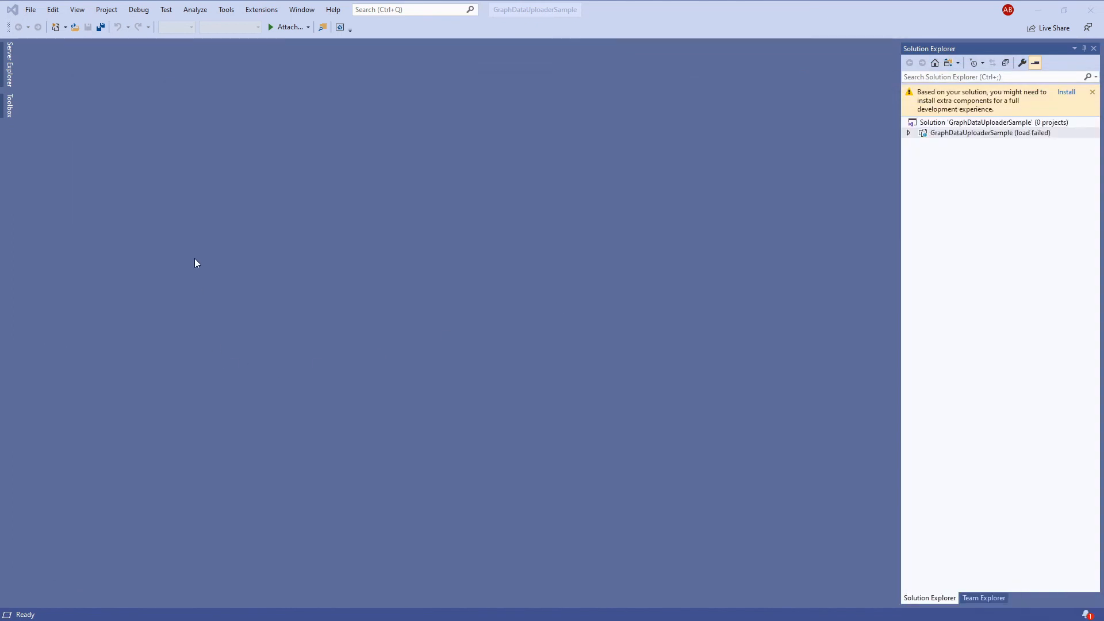
# - From the GraphDataUploaderSample Solution Explorer info bar, install the .NET desktop development workload
pyautogui.click(109, 10)
pyautogui.click(169, 10)
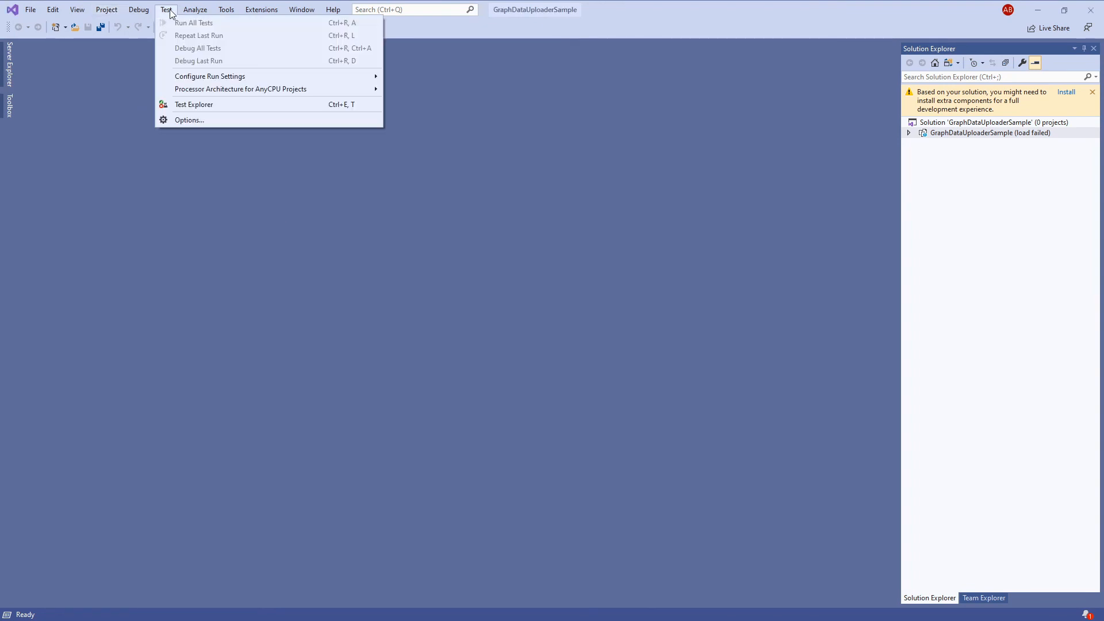
pyautogui.click(170, 13)
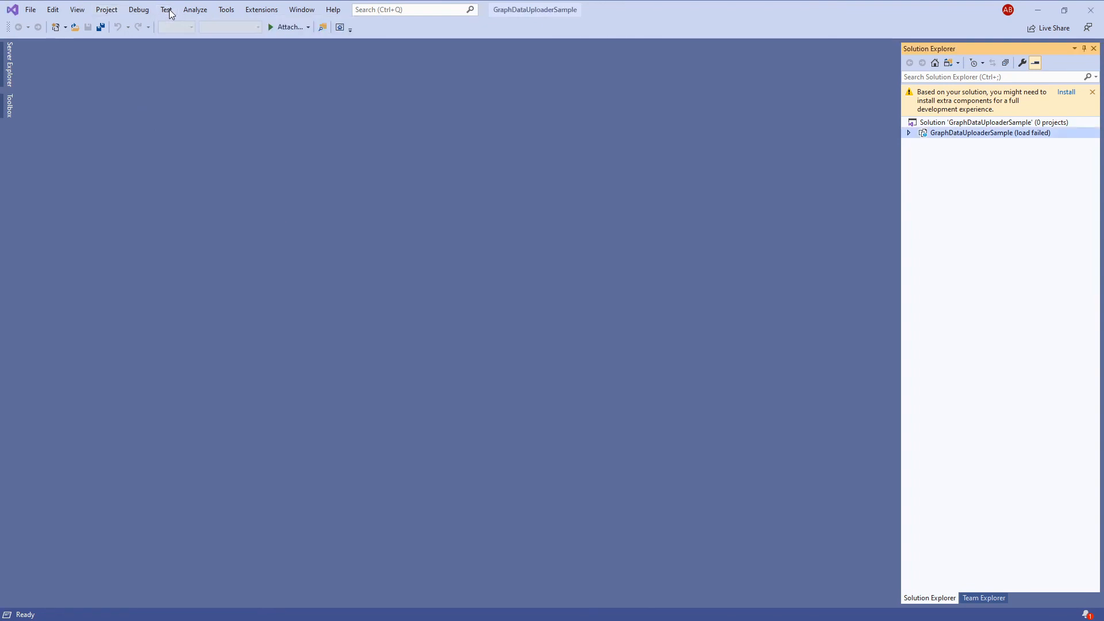
pyautogui.click(930, 123)
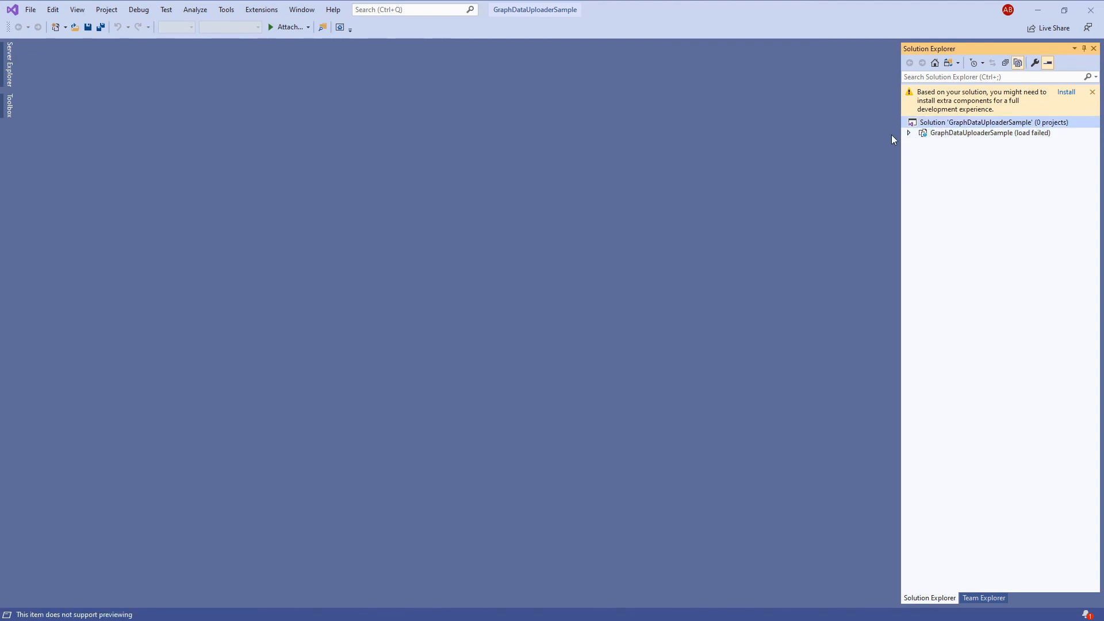
pyautogui.click(966, 105)
pyautogui.click(1069, 94)
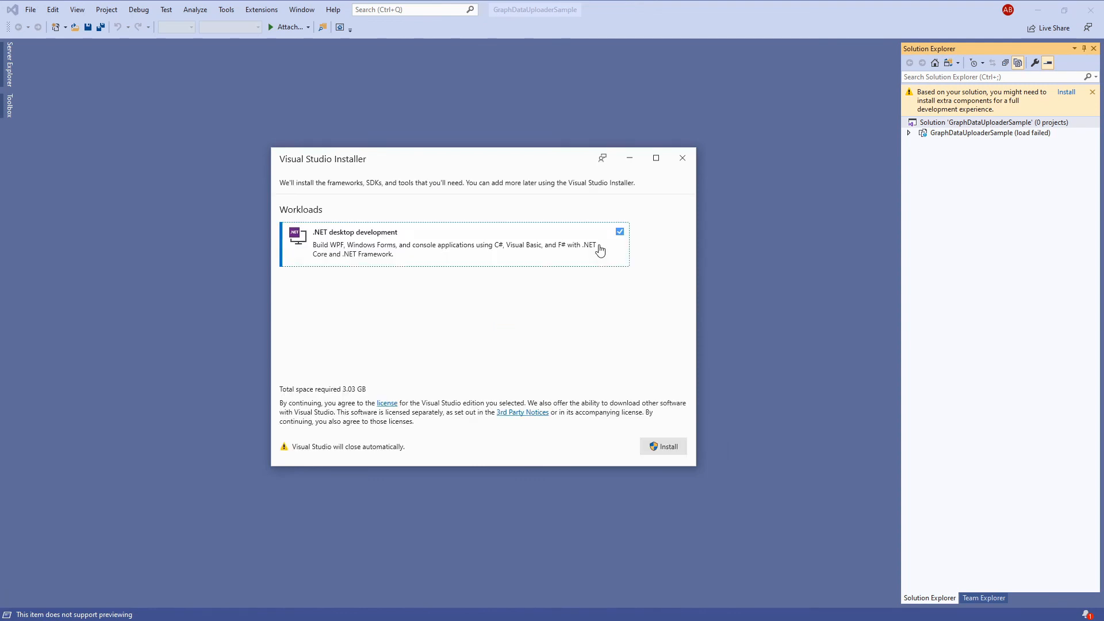
pyautogui.click(647, 447)
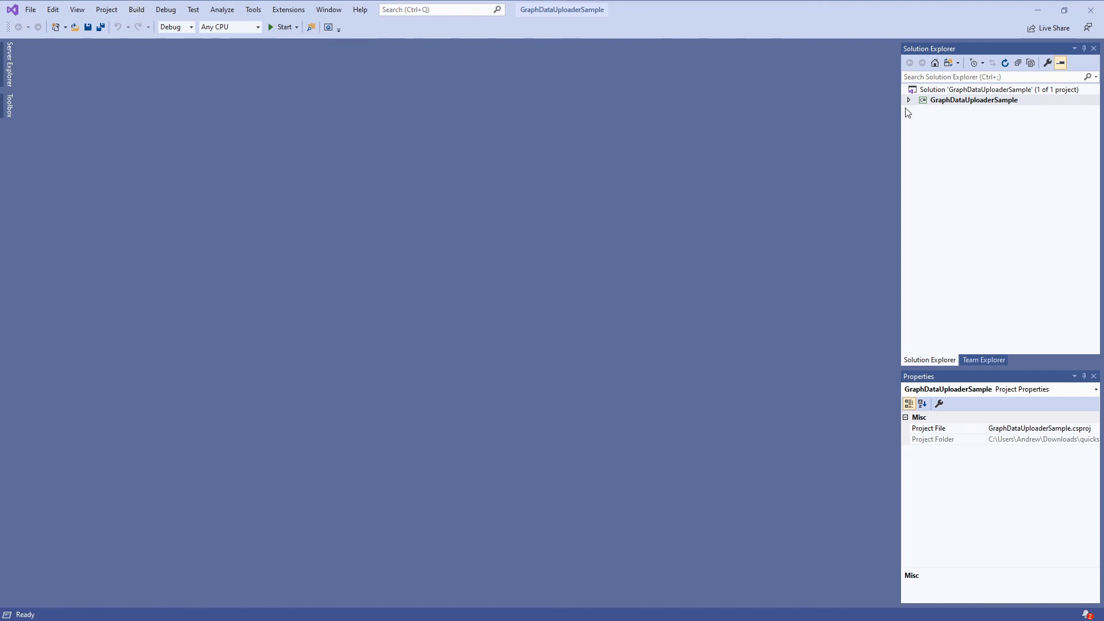
# - Look through the Build and Project menus, then run GraphDataUploaderSample with Start
pyautogui.click(145, 10)
pyautogui.moveTo(162, 14)
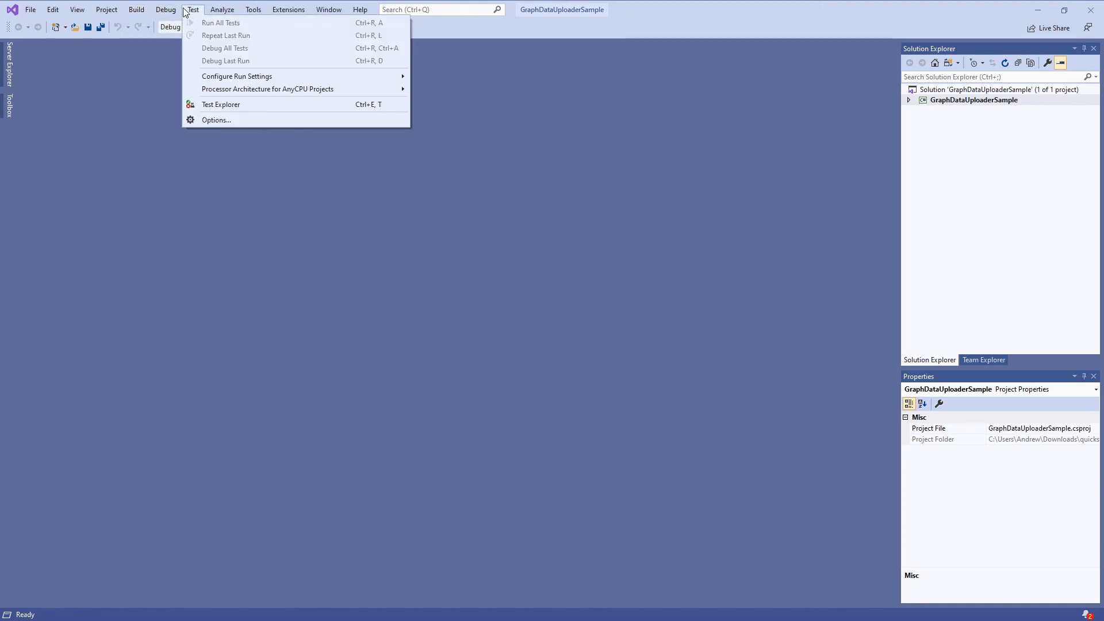
pyautogui.click(147, 12)
pyautogui.click(107, 10)
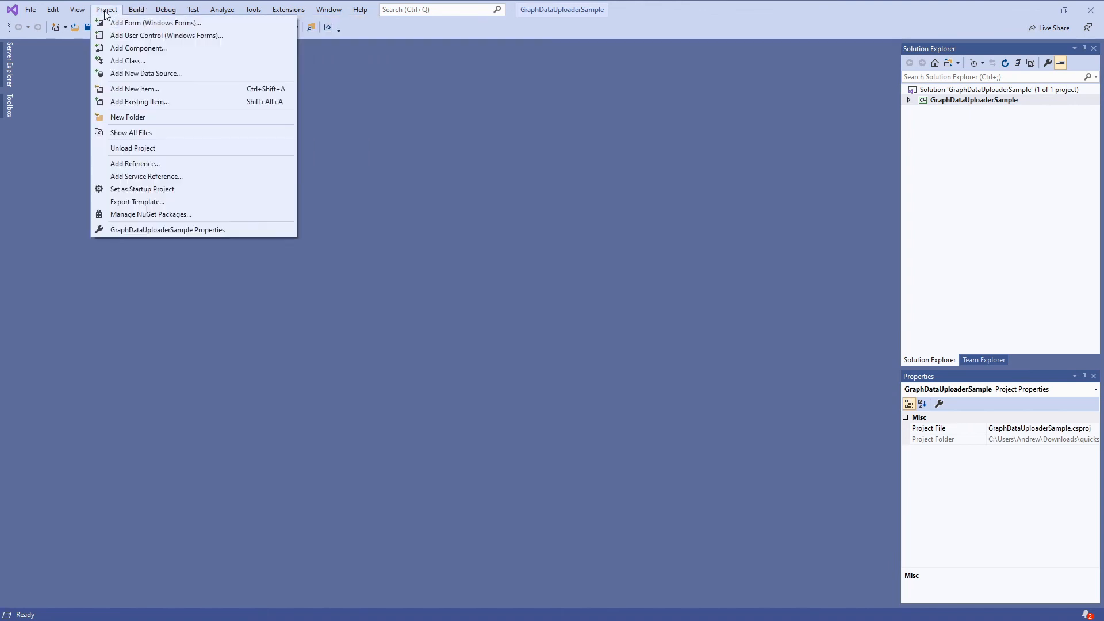
pyautogui.click(108, 11)
pyautogui.click(296, 27)
pyautogui.click(296, 27)
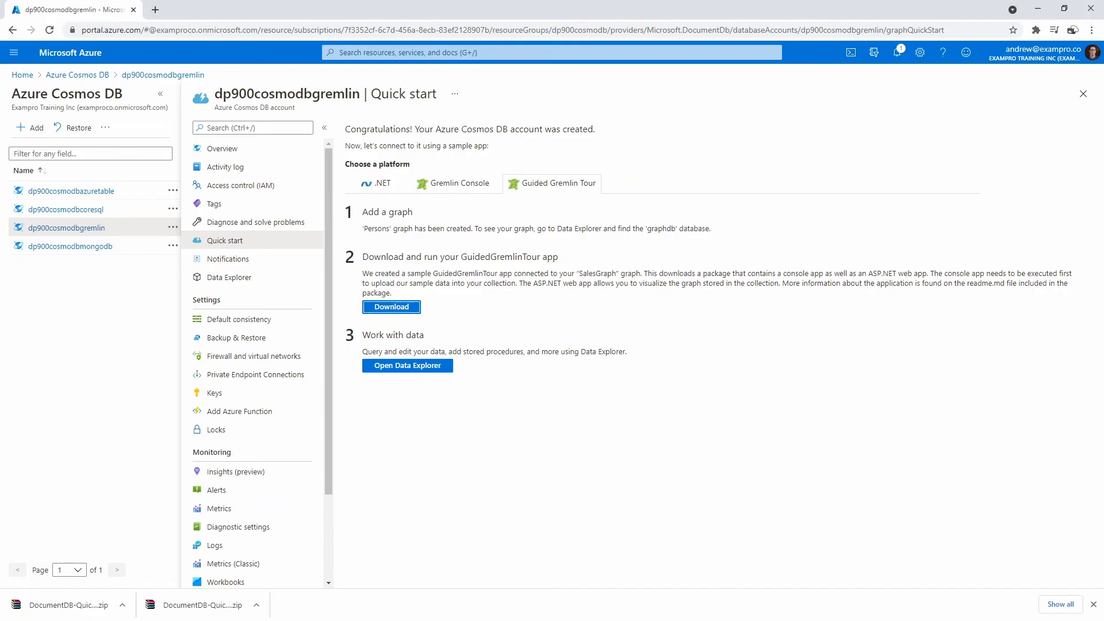
# - Read the console's 469-node, 757-edge upload result, then close the console and Visual Studio
pyautogui.click(1064, 8)
pyautogui.moveTo(872, 40); pyautogui.dragTo(805, 36)
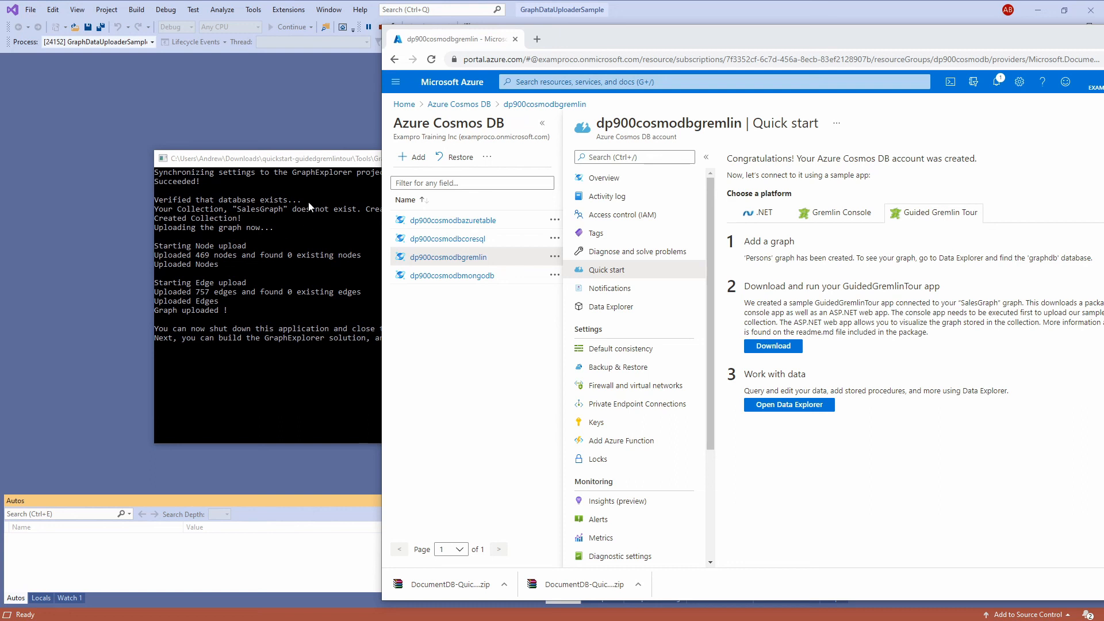
pyautogui.click(323, 165)
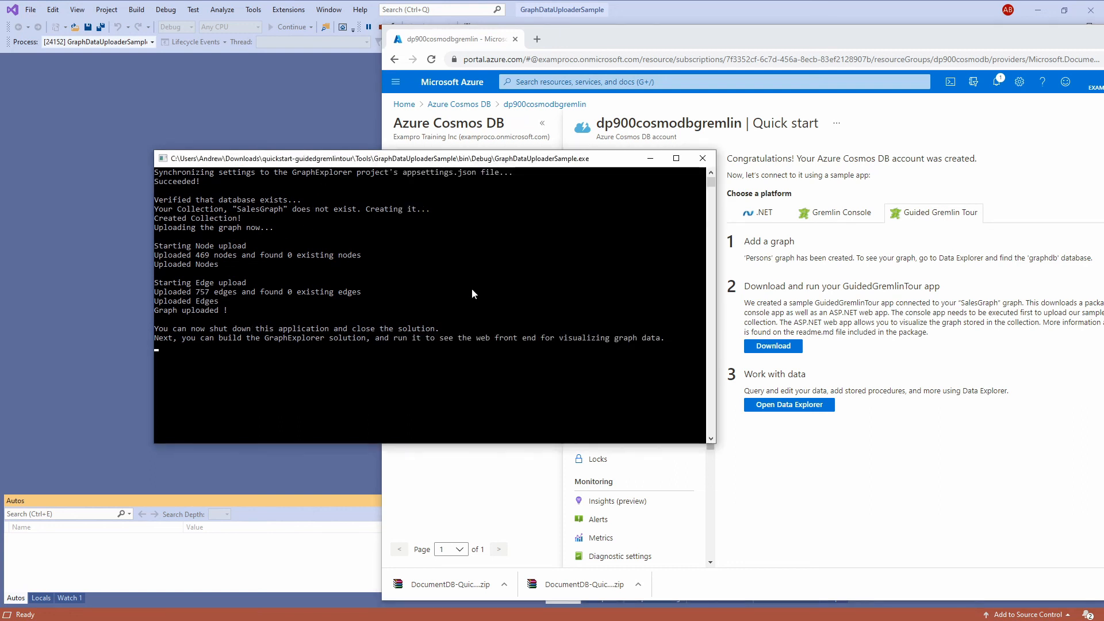
pyautogui.click(702, 158)
pyautogui.moveTo(723, 33); pyautogui.dragTo(517, 33)
pyautogui.click(1089, 11)
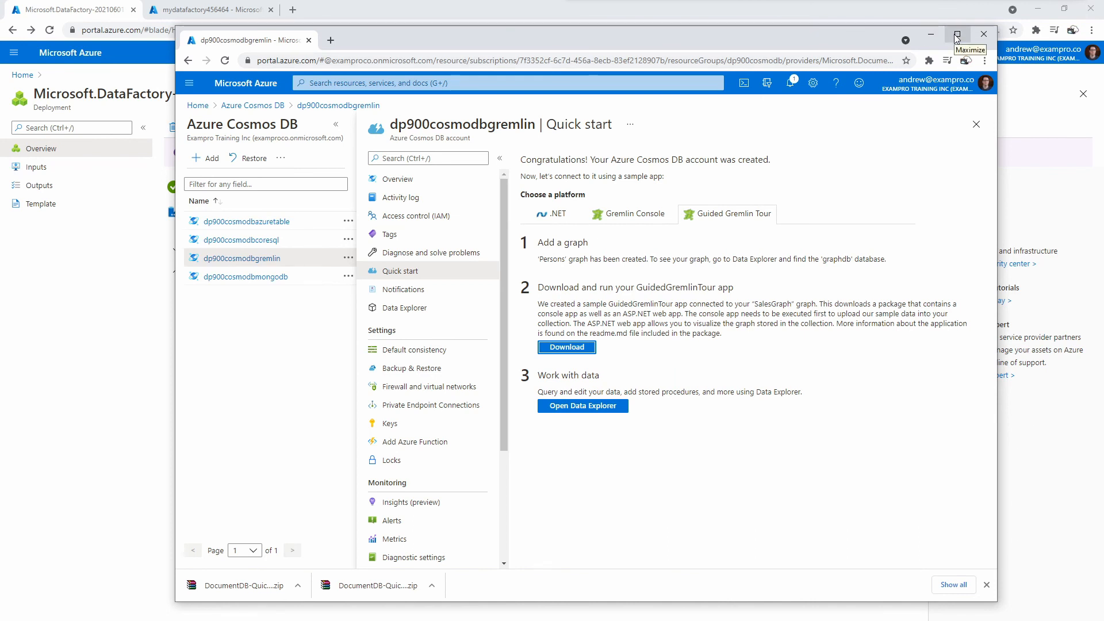
# - Load cosmos.azure.com in a new tab and switch to the dp900cosmodbgremlin account
pyautogui.click(956, 36)
pyautogui.click(417, 368)
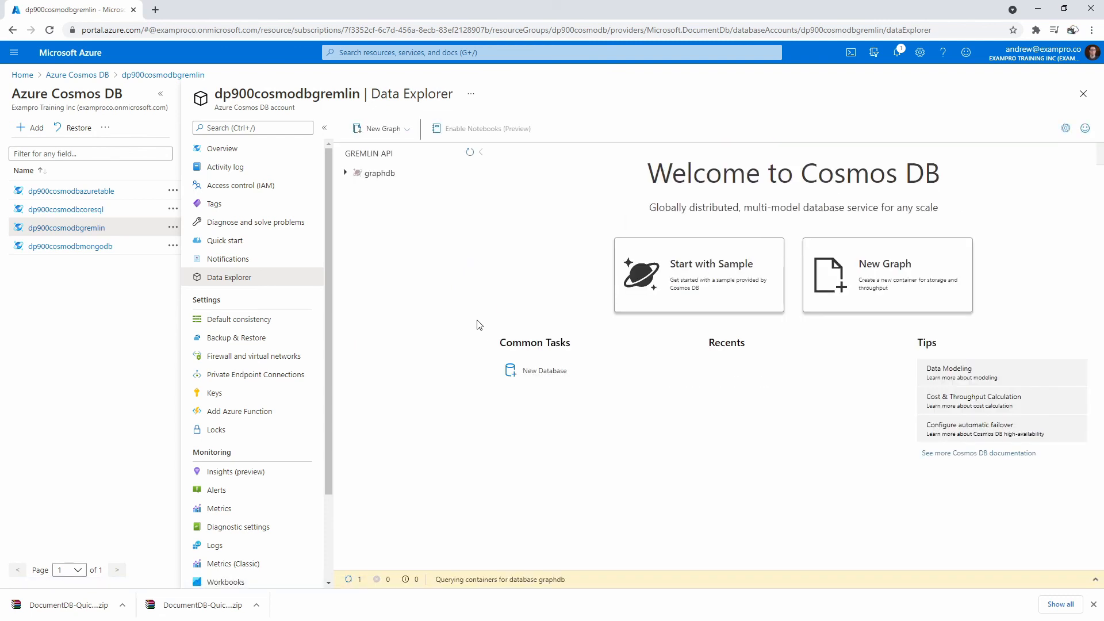
pyautogui.click(155, 11)
pyautogui.write('cosmos.azure.com')
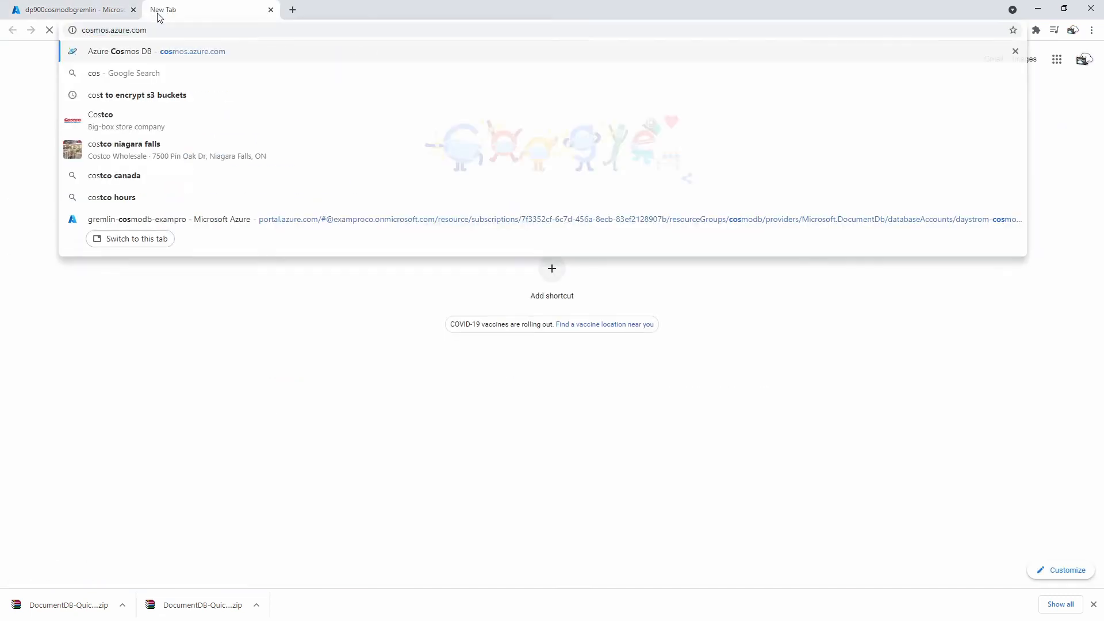
pyautogui.press('Return')
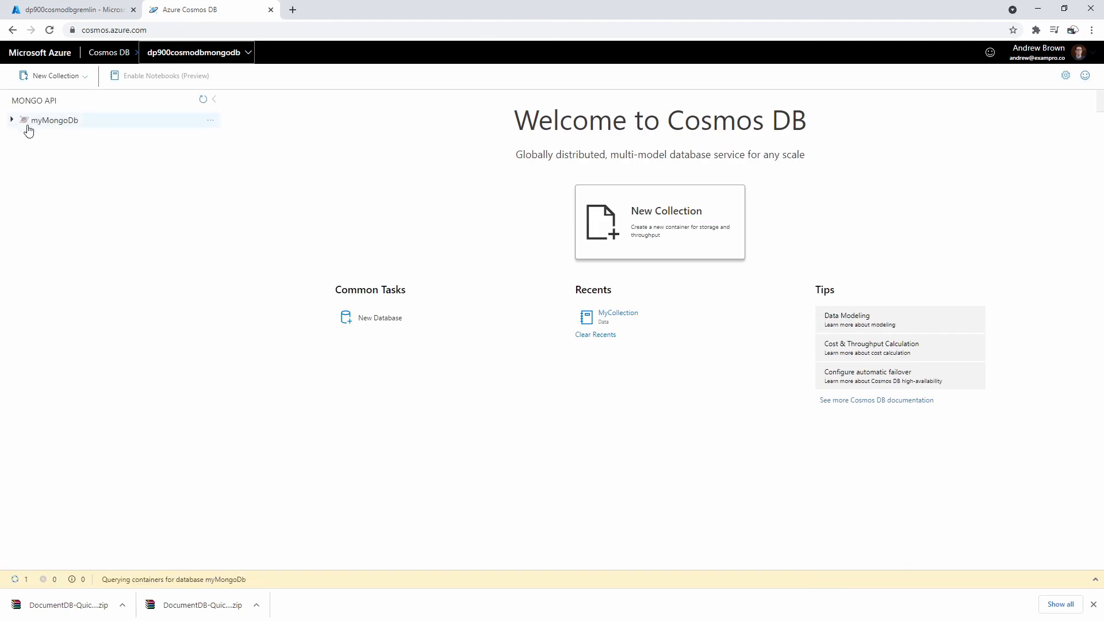
pyautogui.click(199, 52)
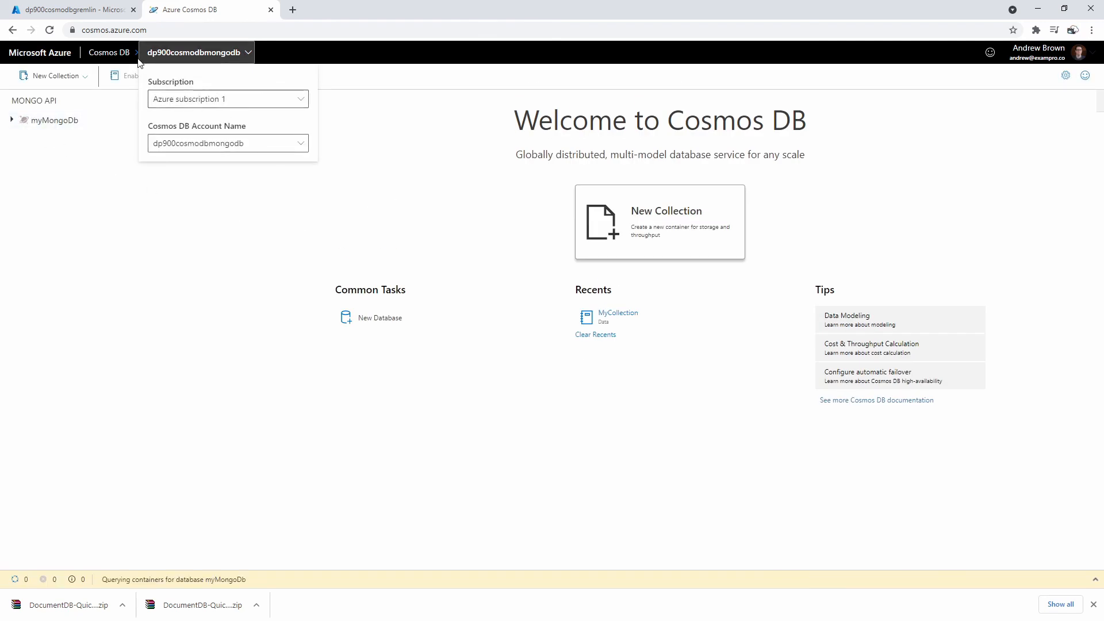
pyautogui.click(212, 143)
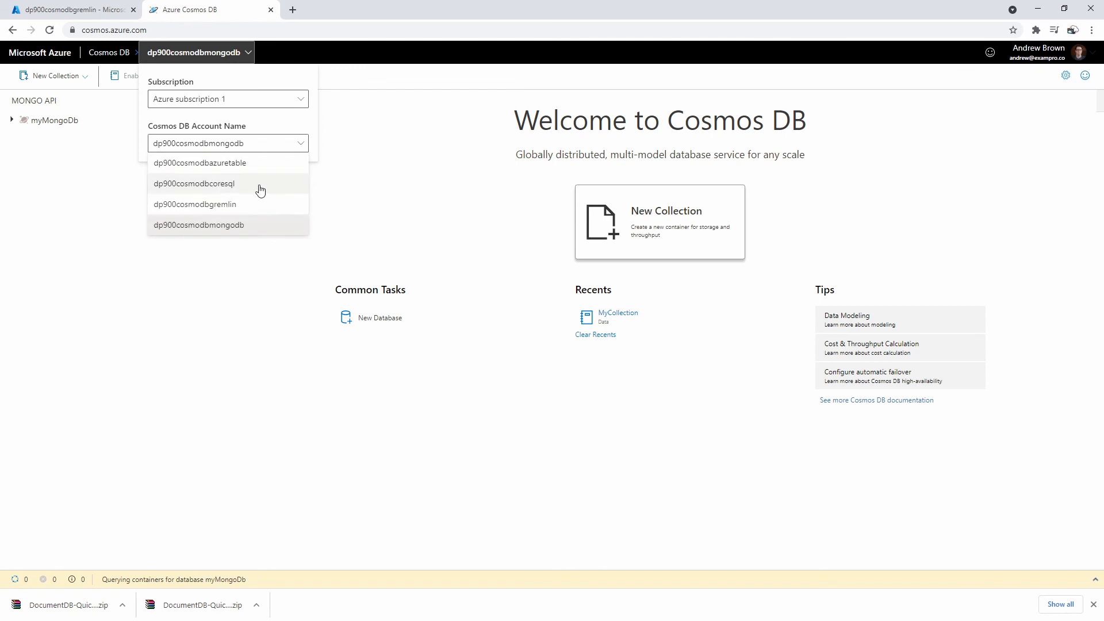
pyautogui.click(268, 202)
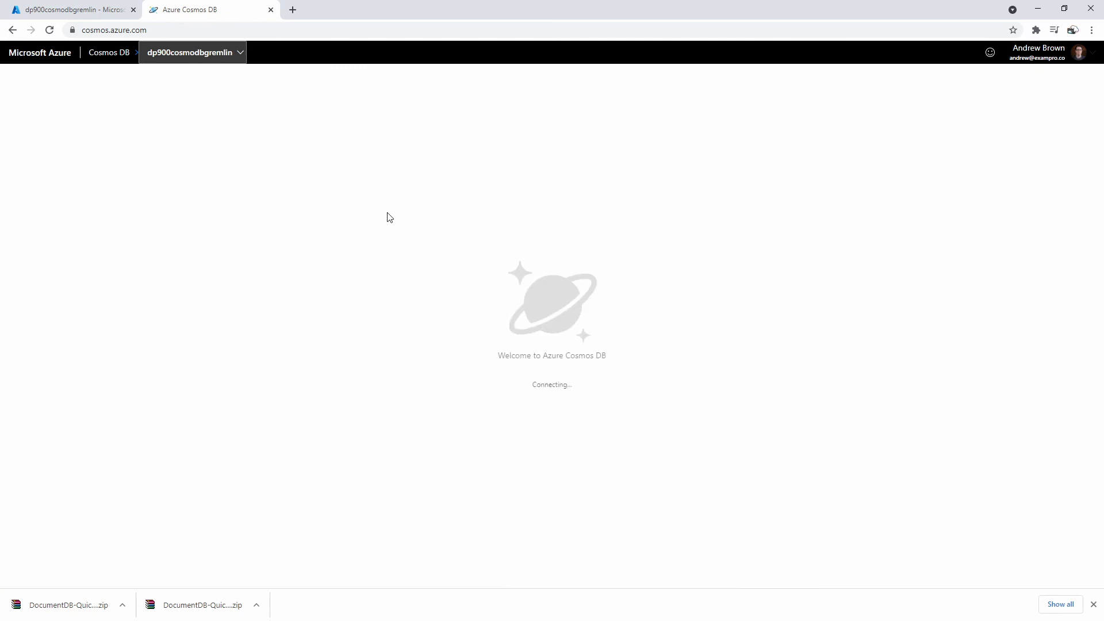
# - Expand graphdb, open query views for the Persons graph and SalesGraph, and run g.V() on Persons
pyautogui.click(11, 120)
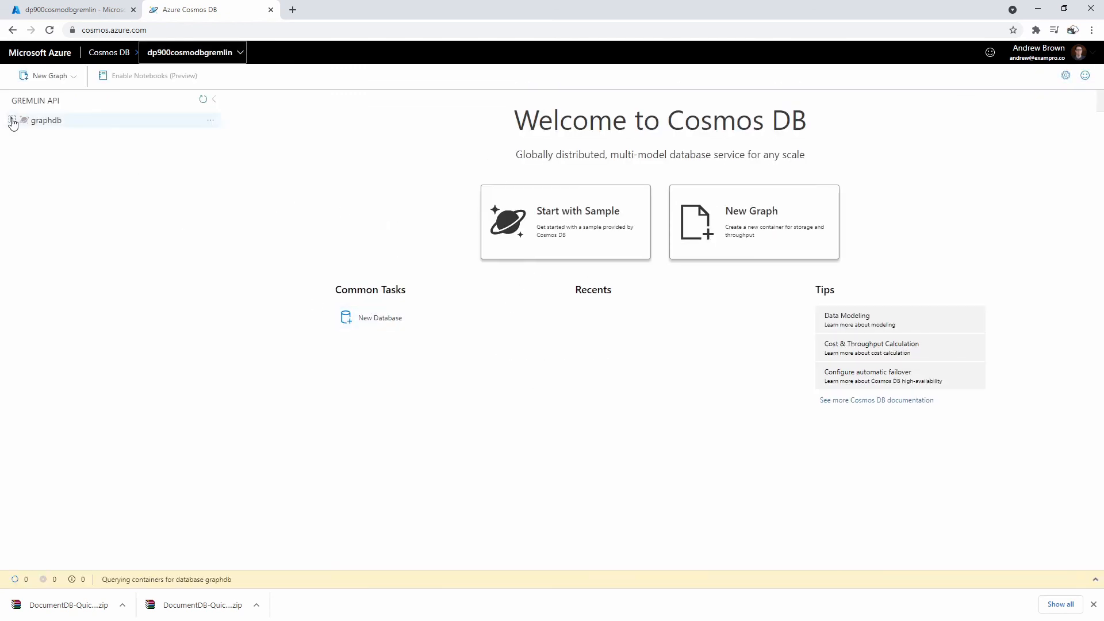
pyautogui.click(105, 138)
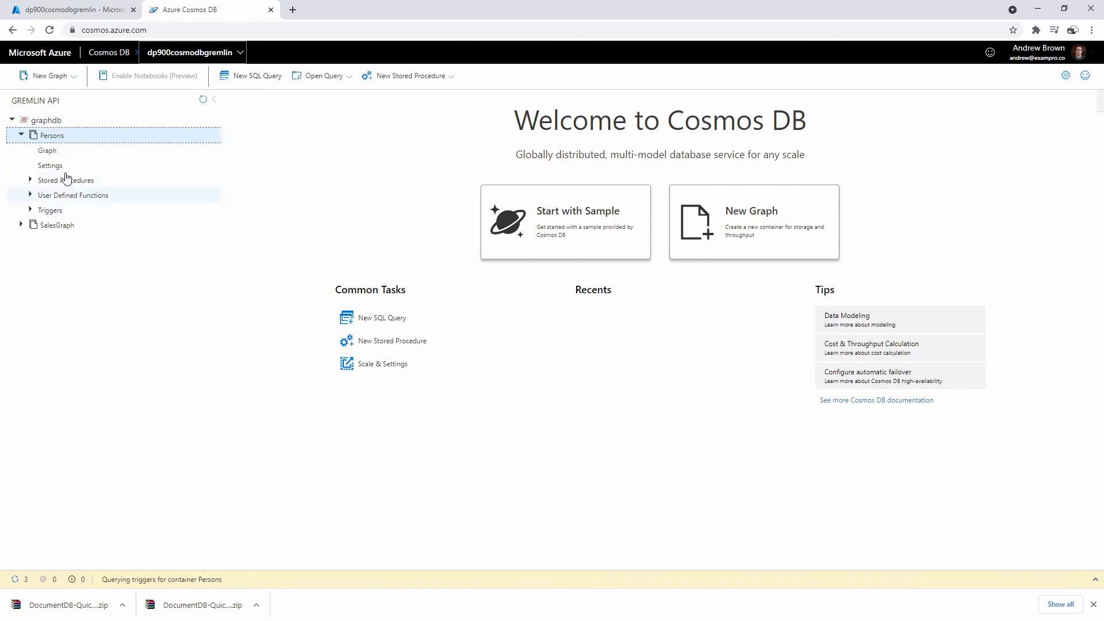
pyautogui.click(92, 151)
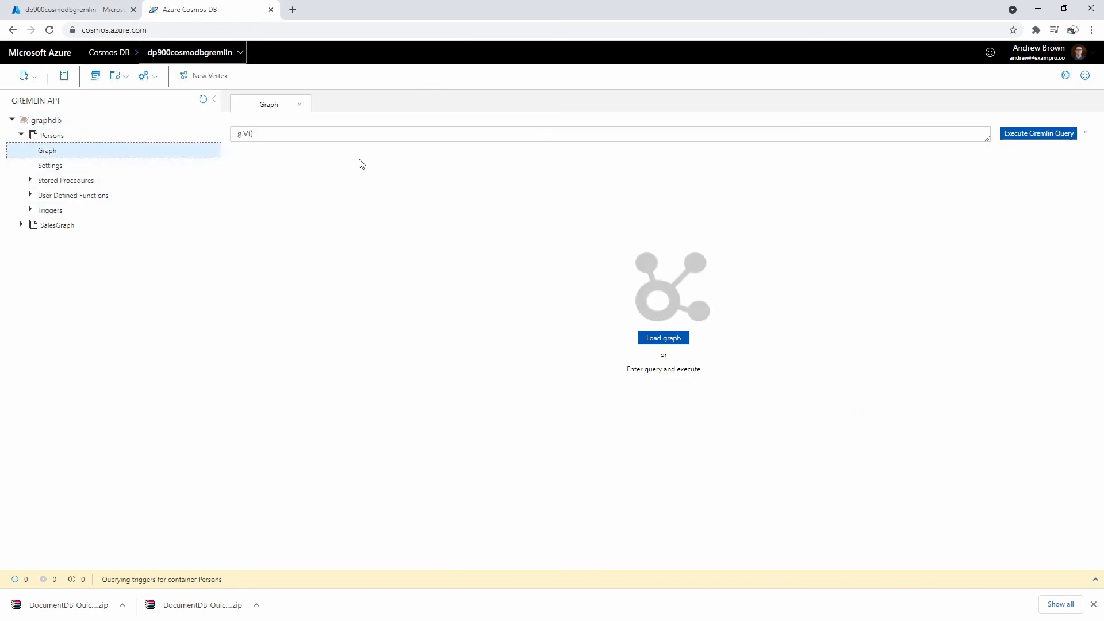
pyautogui.click(79, 227)
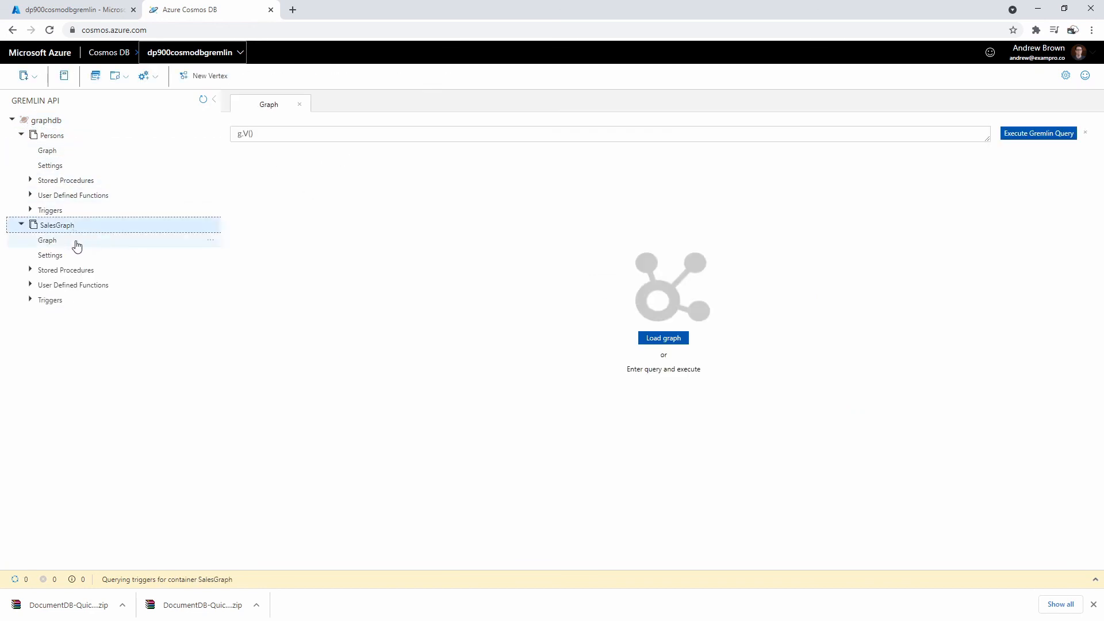
pyautogui.click(75, 243)
pyautogui.click(270, 105)
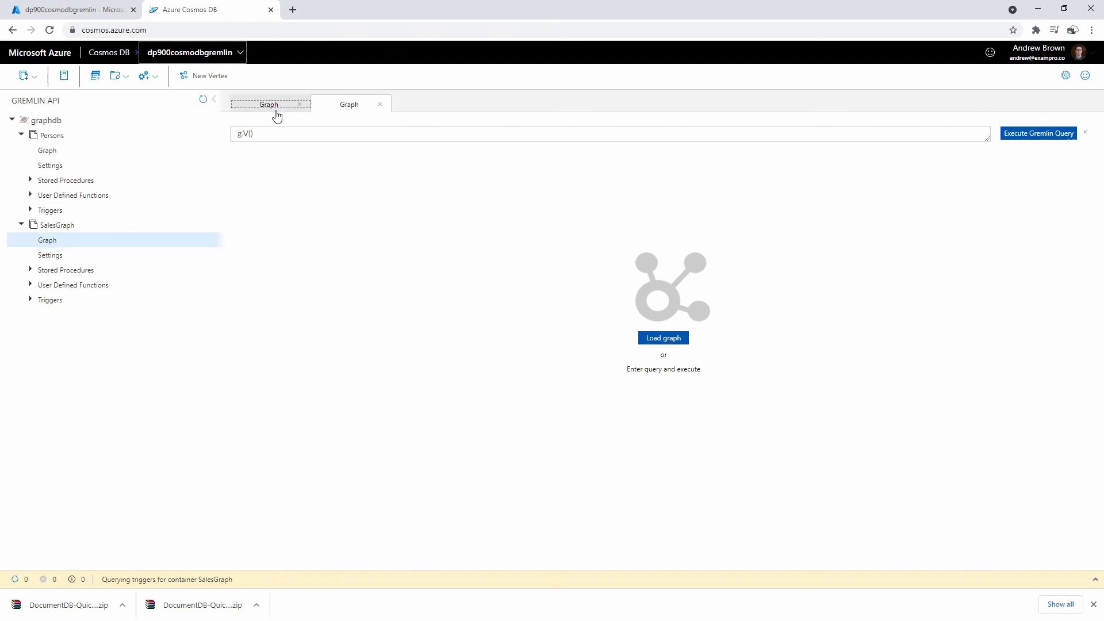
pyautogui.click(1035, 134)
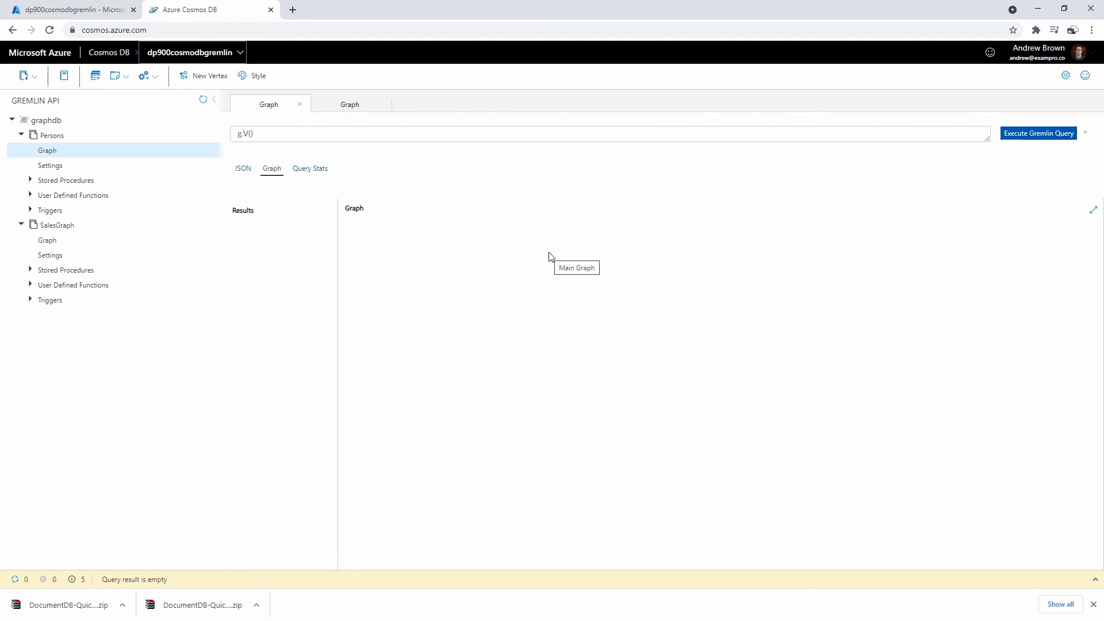
# - Close the Persons query and run g.V() on SalesGraph to load its vertices
pyautogui.click(347, 101)
pyautogui.click(299, 105)
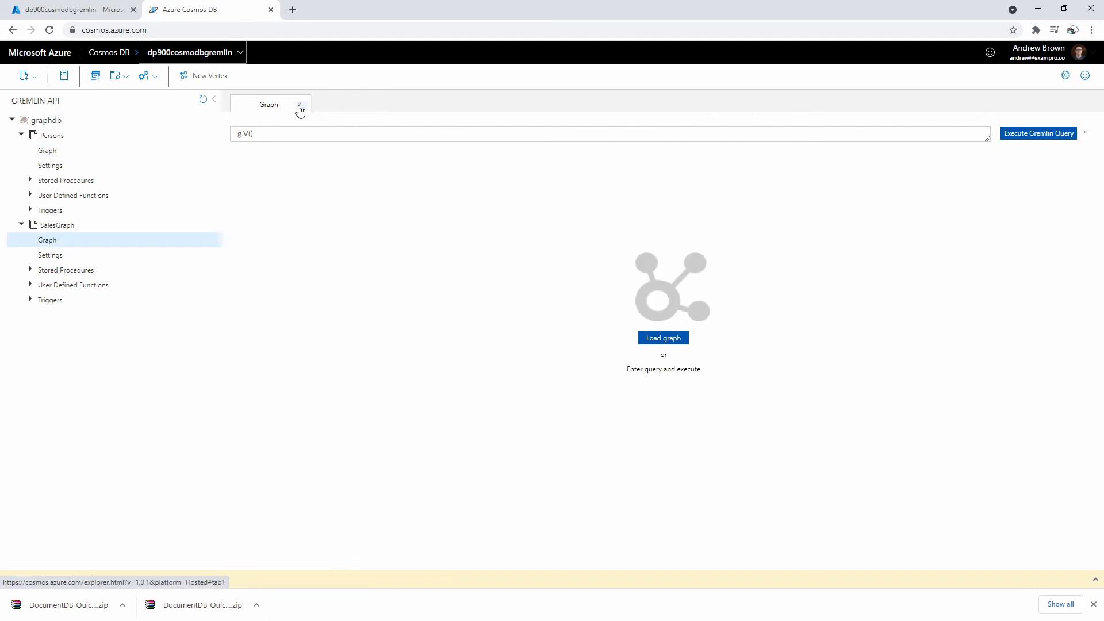
pyautogui.click(71, 244)
pyautogui.click(1054, 138)
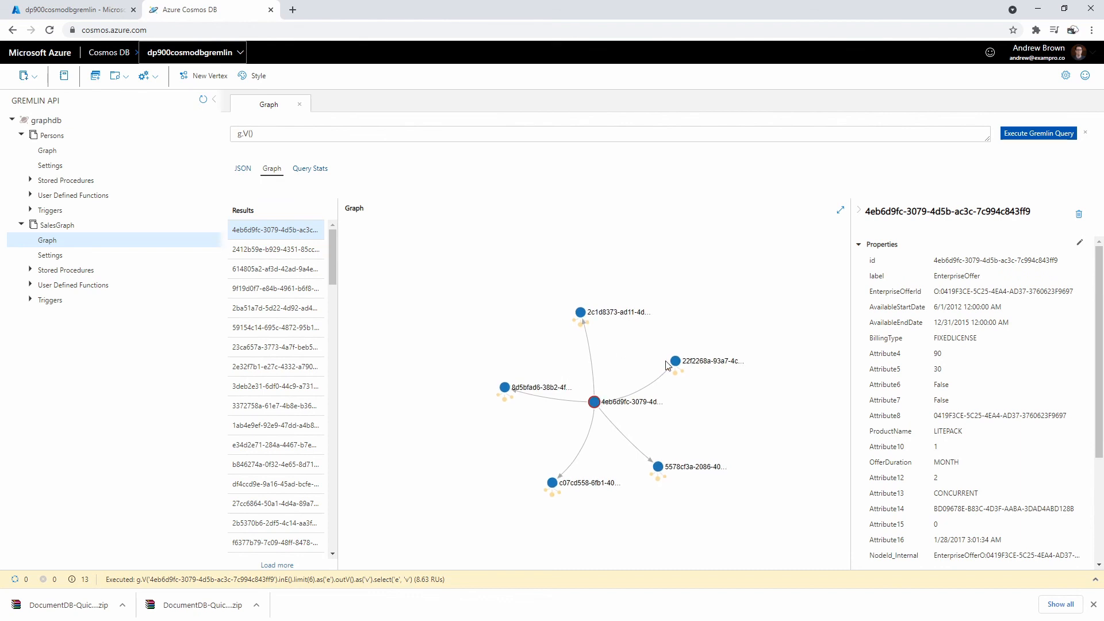
# - Inspect the g.V() query and results, then bring up TinkerPop's Getting Started Gremlin examples
pyautogui.scroll(3, 674, 362)
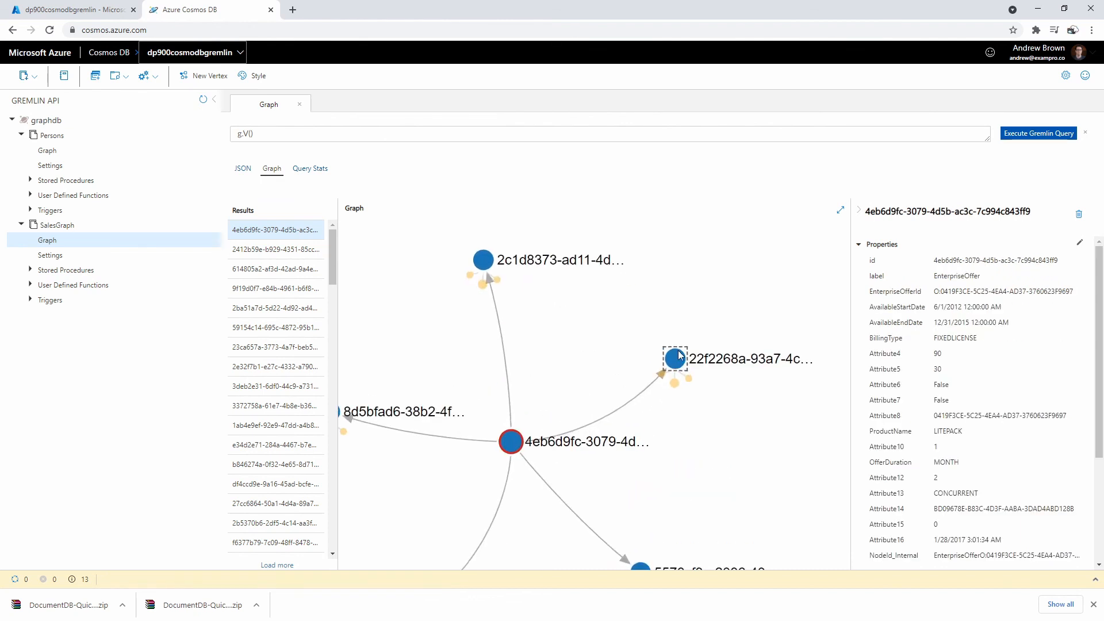
pyautogui.click(226, 137)
pyautogui.moveTo(254, 134); pyautogui.dragTo(226, 137)
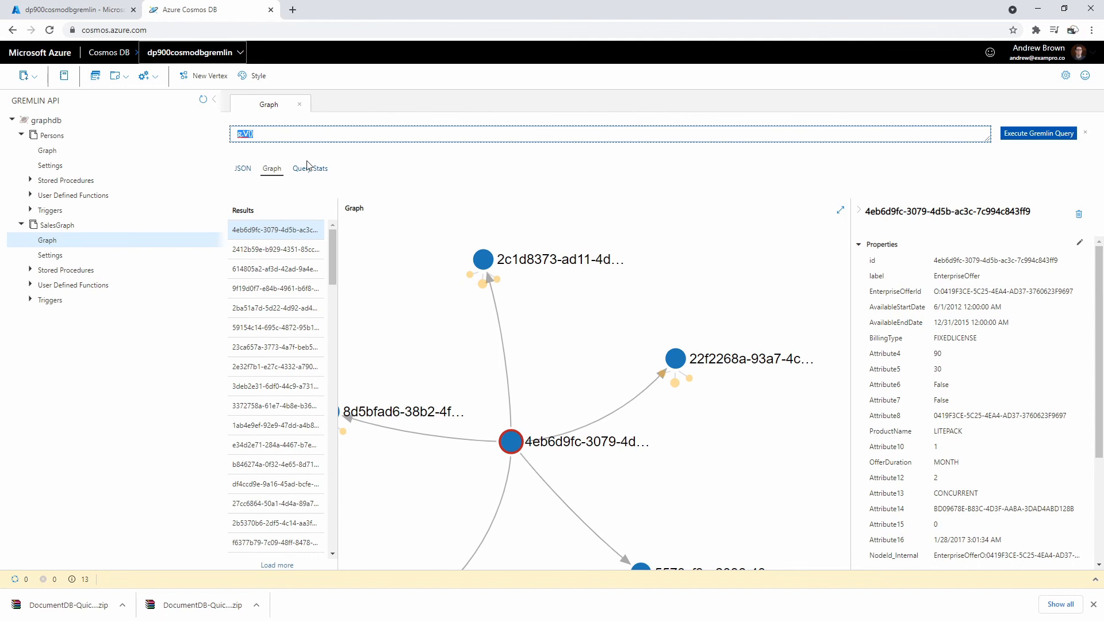
pyautogui.click(696, 284)
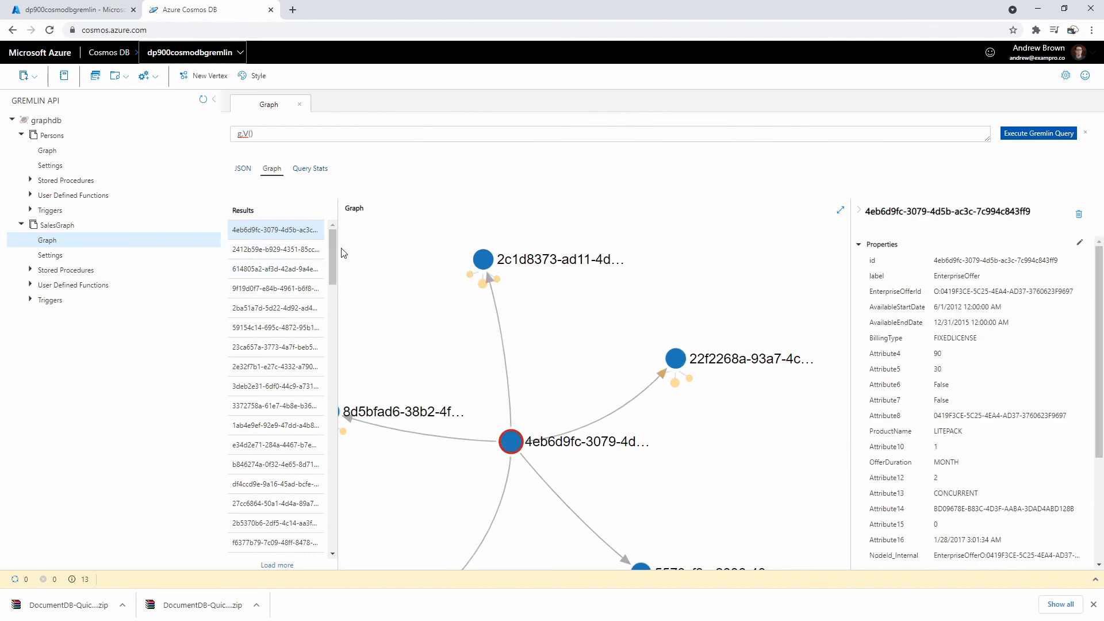
pyautogui.moveTo(333, 236); pyautogui.dragTo(343, 237)
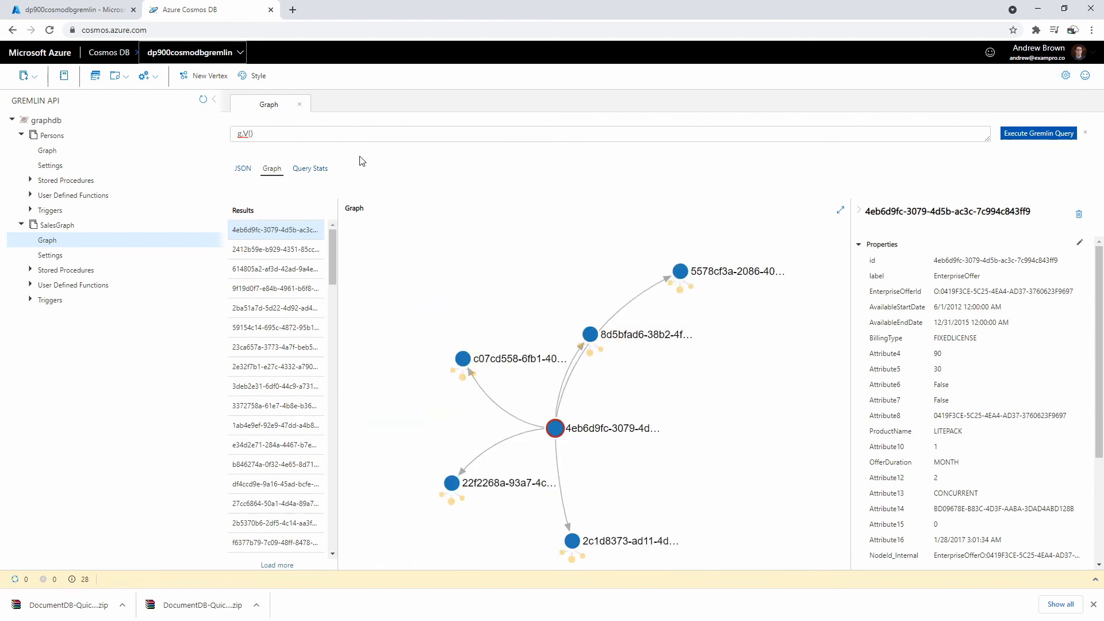
pyautogui.scroll(-3, 555, 285)
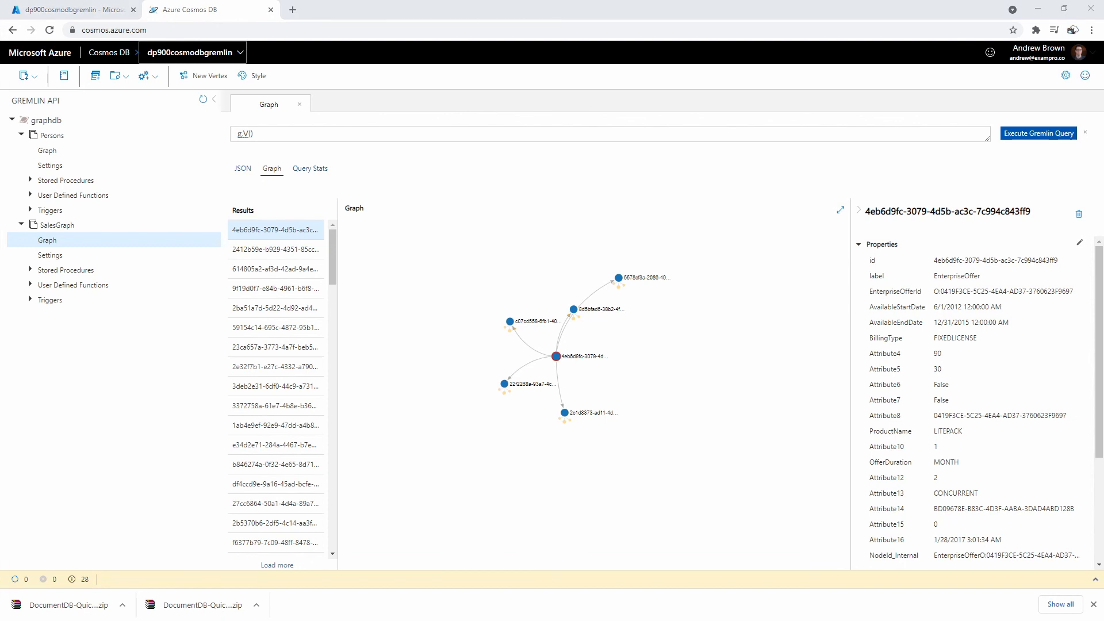
pyautogui.moveTo(0, 159); pyautogui.dragTo(708, 73)
pyautogui.moveTo(393, 175); pyautogui.dragTo(410, 173)
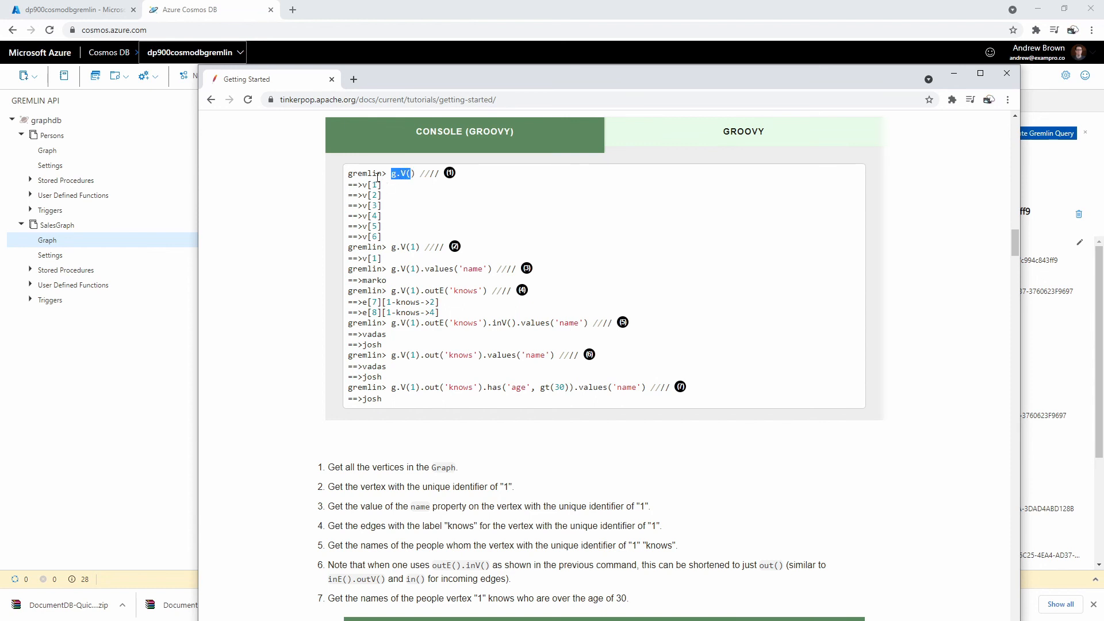
# - Move the Gremlin tutorial aside and inspect the ServicePlan vertex's properties and neighbours in the graph
pyautogui.moveTo(409, 247); pyautogui.dragTo(420, 248)
pyautogui.click(410, 247)
pyautogui.moveTo(624, 84); pyautogui.dragTo(0, 115)
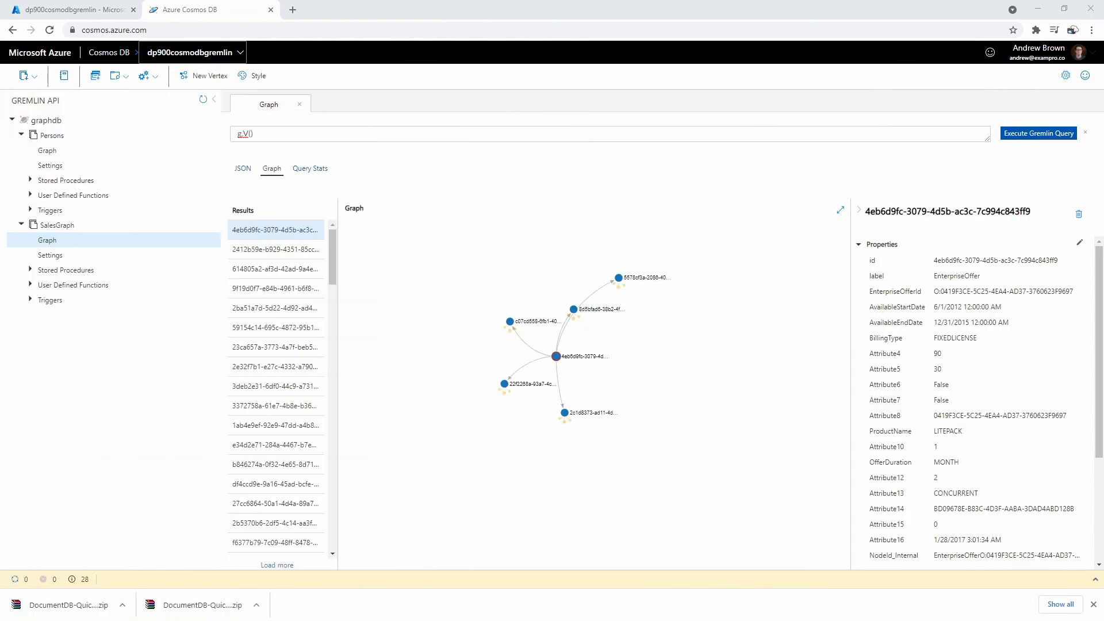
pyautogui.scroll(3, 558, 370)
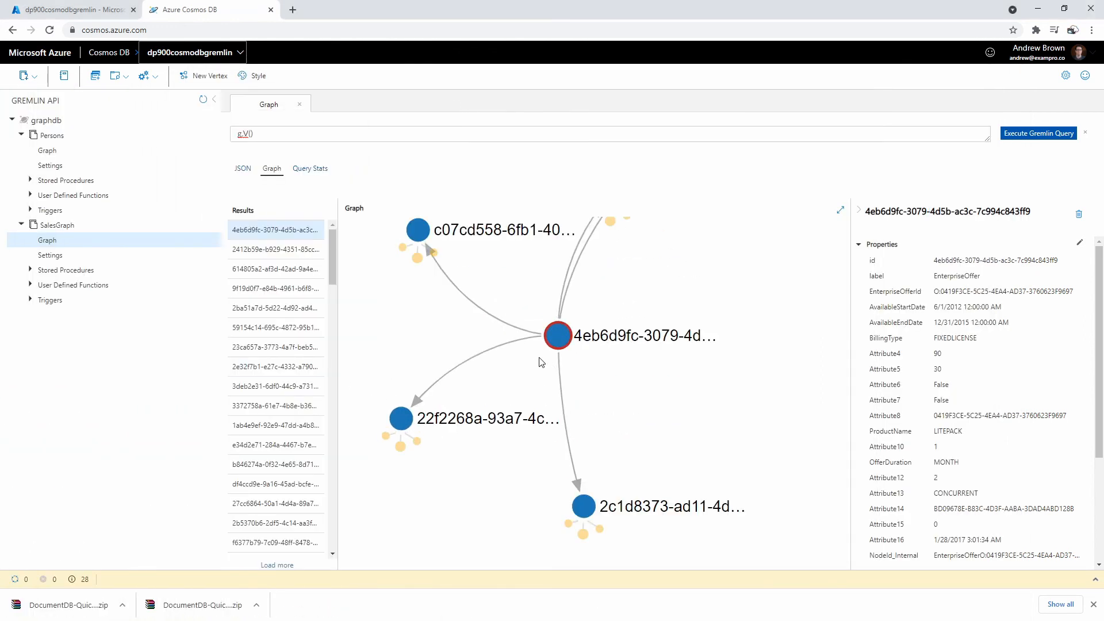
pyautogui.scroll(2, 526, 288)
pyautogui.click(362, 442)
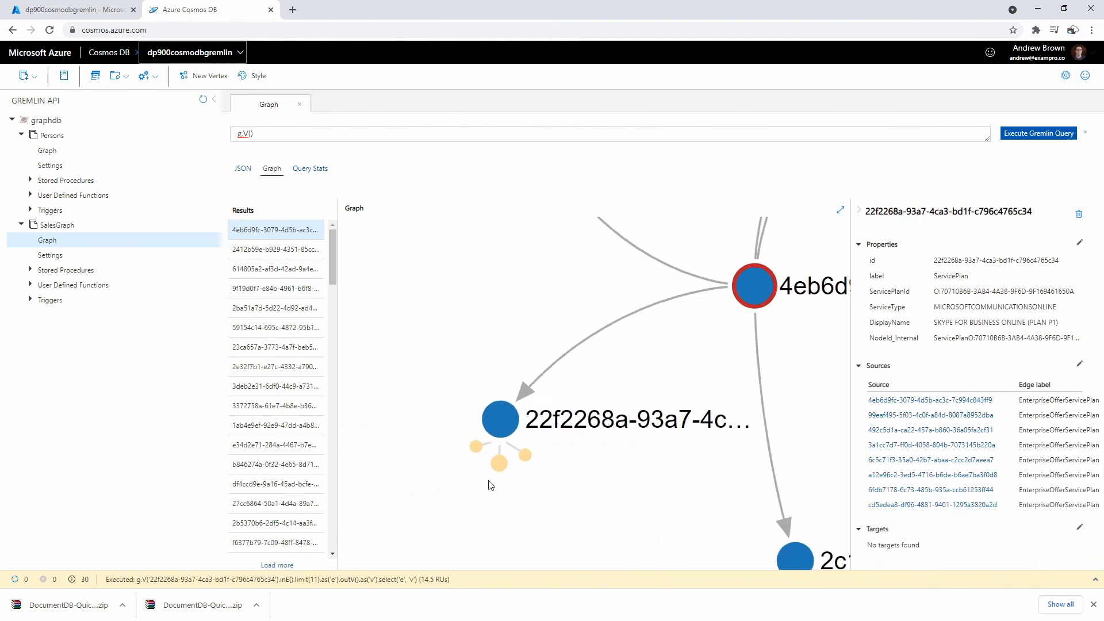
pyautogui.click(600, 431)
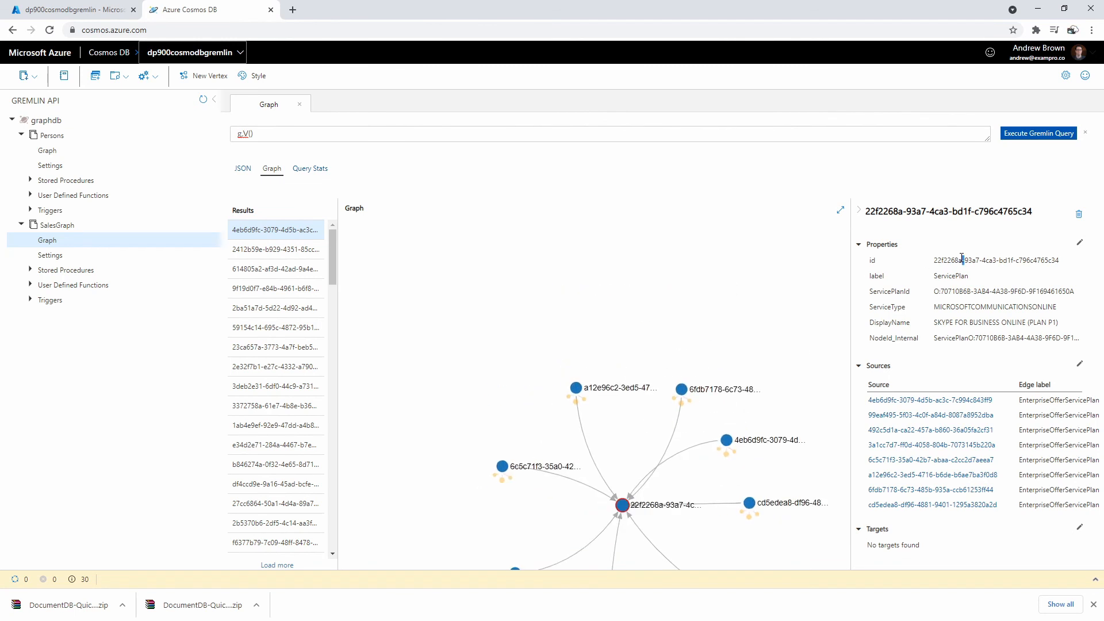
# - Put the ServicePlan id 22f2268a-93a7-4ca3-bd1f-c796c4765c34 into g.V() and close it with quotes
pyautogui.moveTo(934, 260); pyautogui.dragTo(1063, 262)
pyautogui.hotkey('ctrl', 'c')
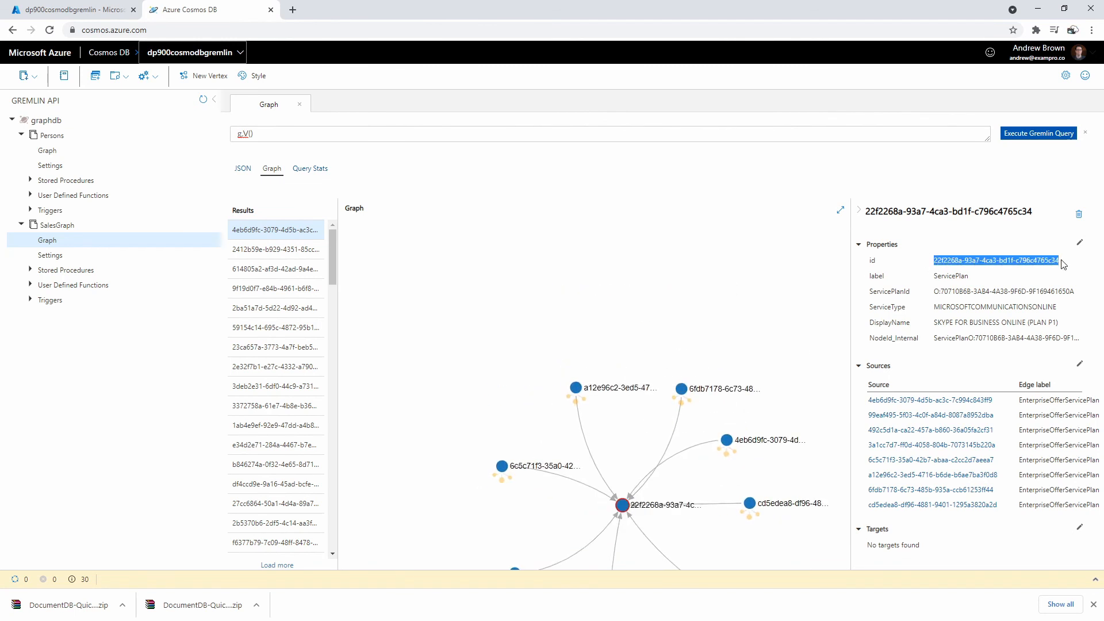
pyautogui.click(287, 129)
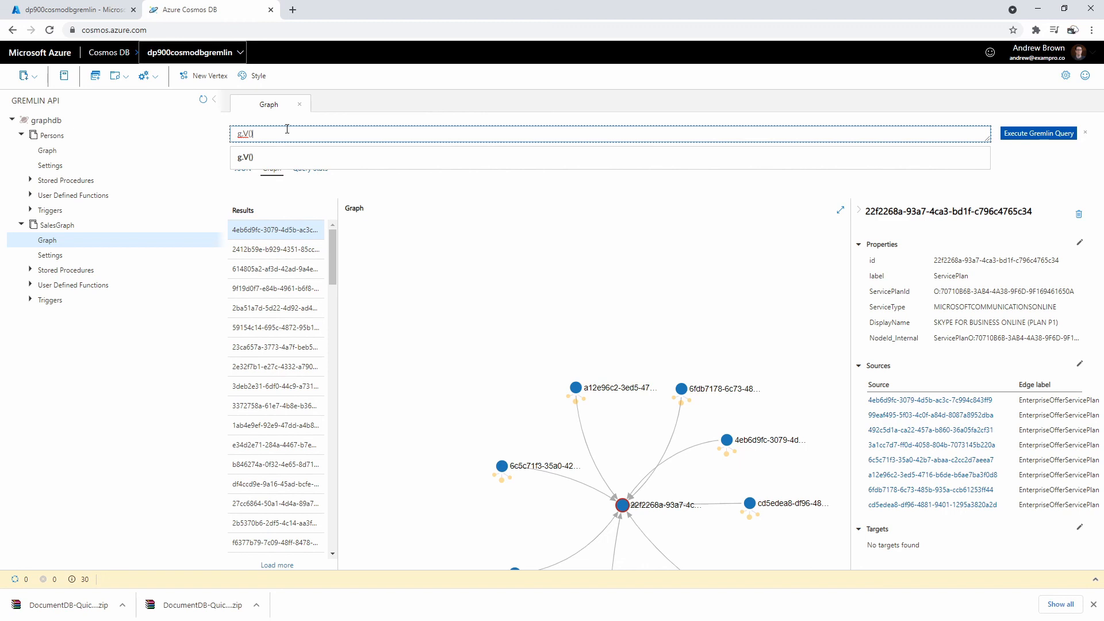
pyautogui.hotkey('ctrl', 'v')
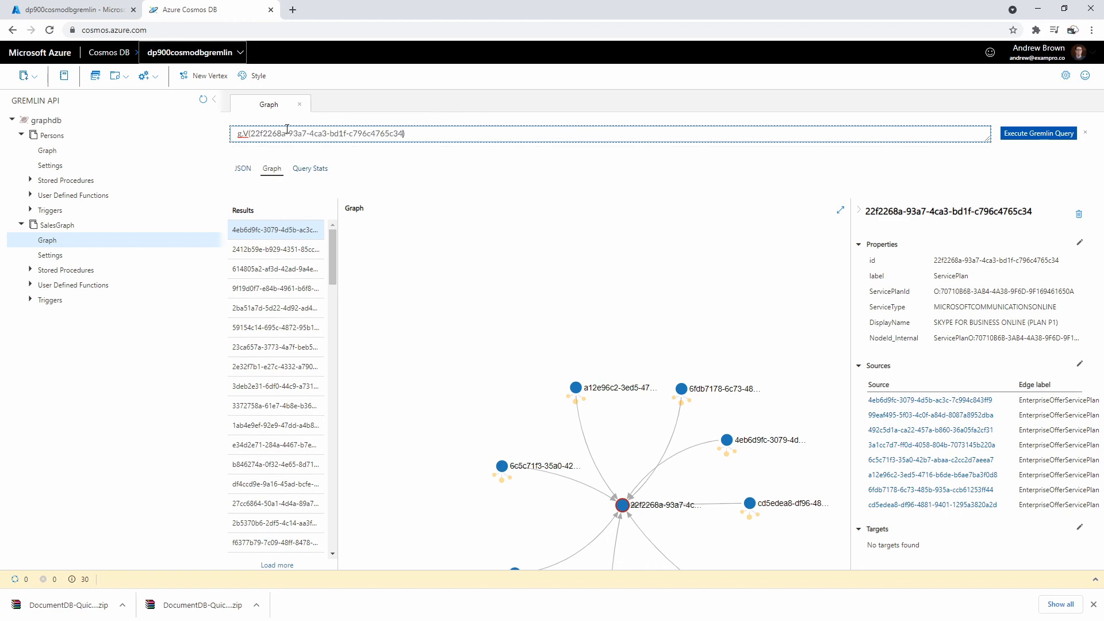
pyautogui.press('Return')
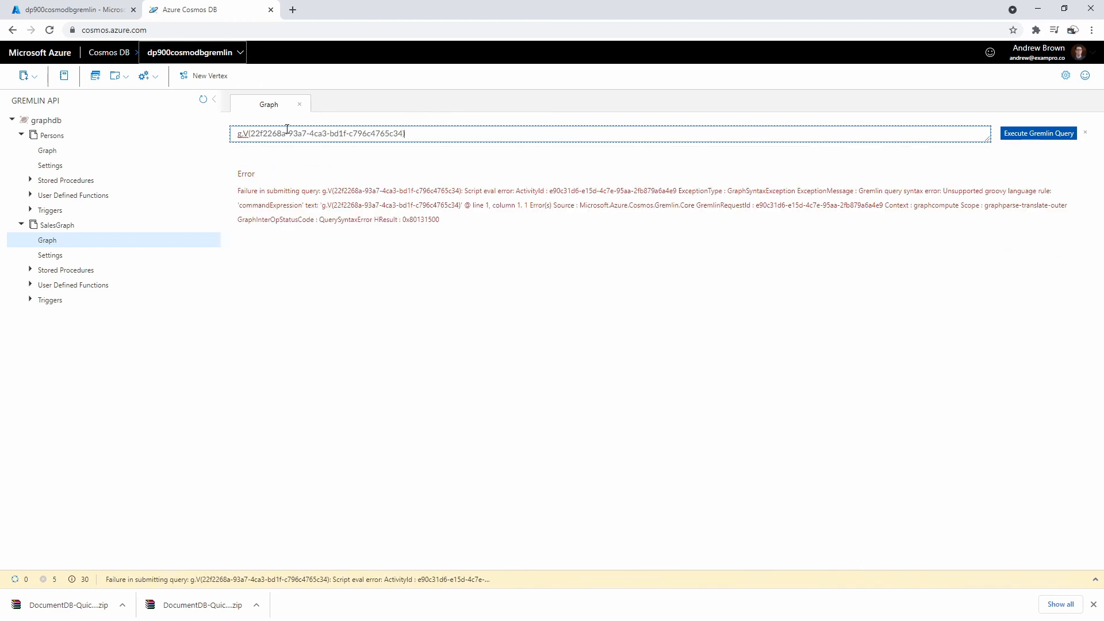
pyautogui.write("'")
pyautogui.write('")')
# - Run the quoted vertex lookup, then append .values("label") and view the returned label
pyautogui.click(1068, 137)
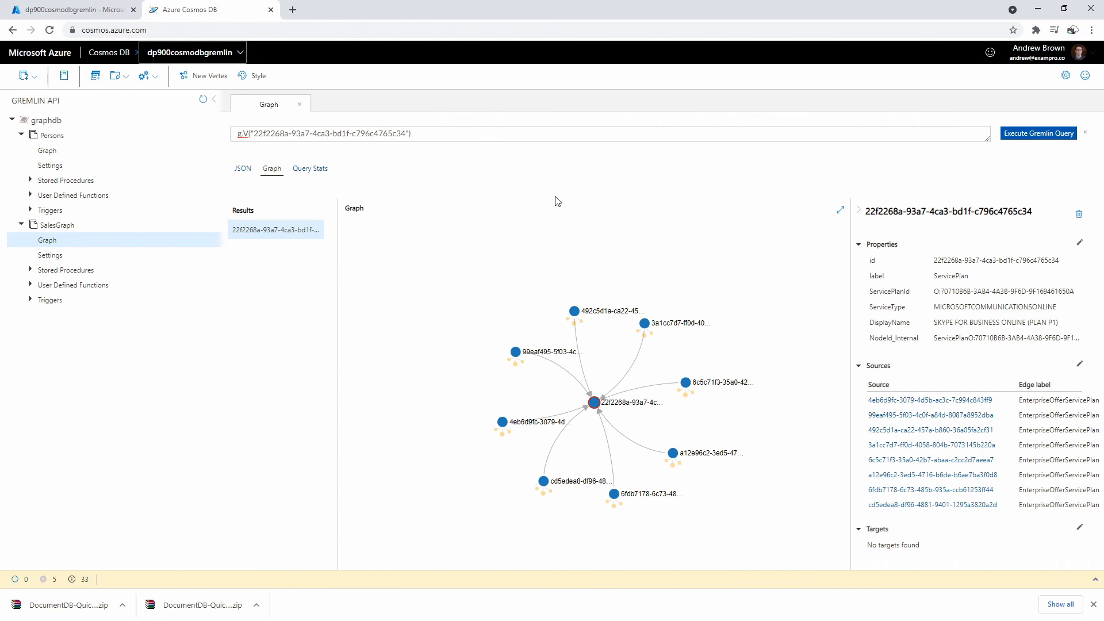
pyautogui.click(437, 132)
pyautogui.write('.values("label')
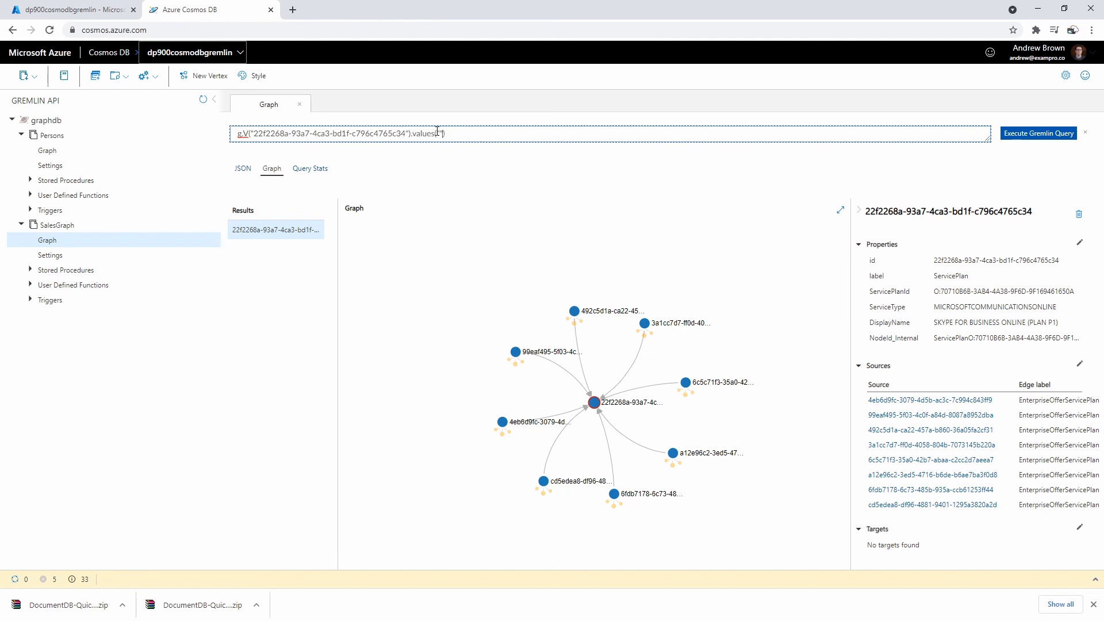
pyautogui.click(1037, 133)
pyautogui.click(273, 222)
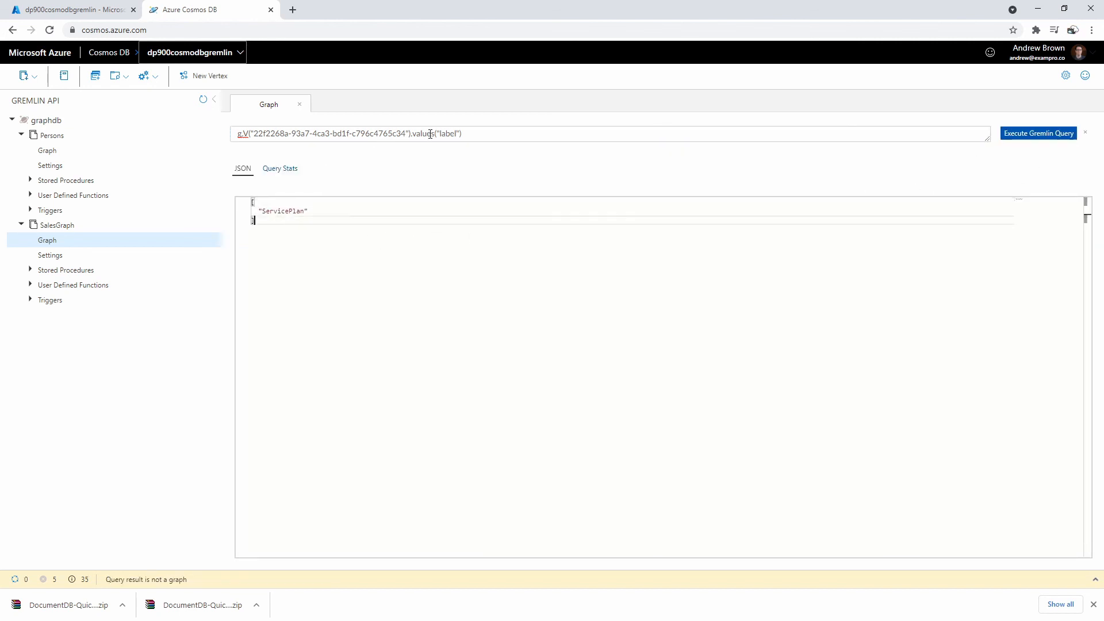
# - Remove the label step, rerun the plain g.V() lookup, and bring the Gremlin tutorial forward
pyautogui.moveTo(415, 133); pyautogui.dragTo(540, 133)
pyautogui.press('BackSpace')
pyautogui.press('BackSpace')
pyautogui.click(1008, 135)
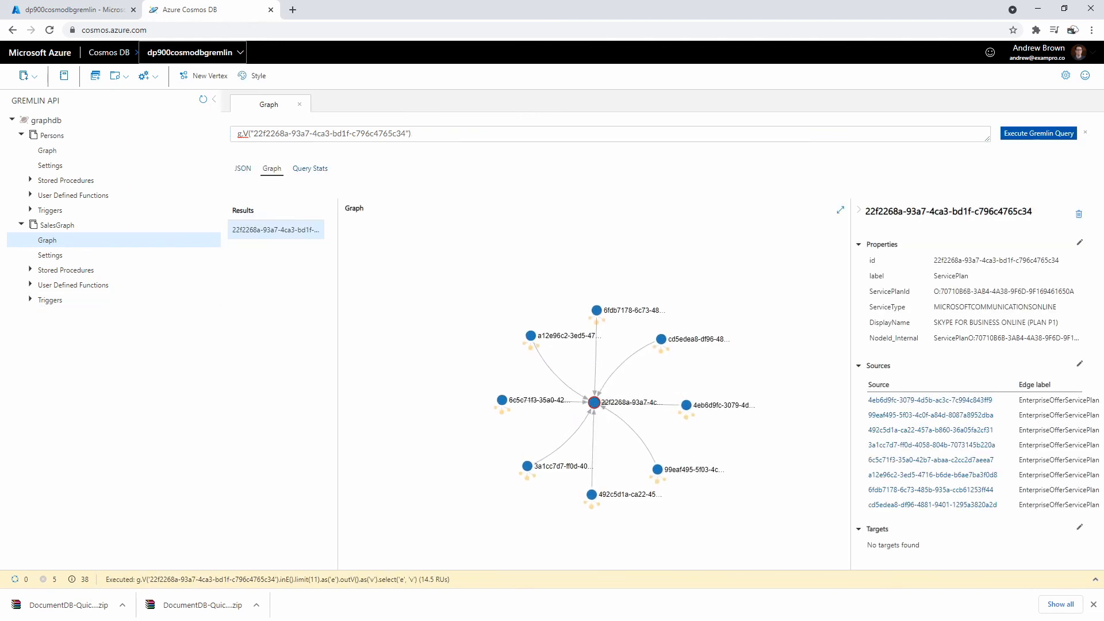
pyautogui.hotkey('alt', 'Tab')
pyautogui.moveTo(492, 72); pyautogui.dragTo(491, 69)
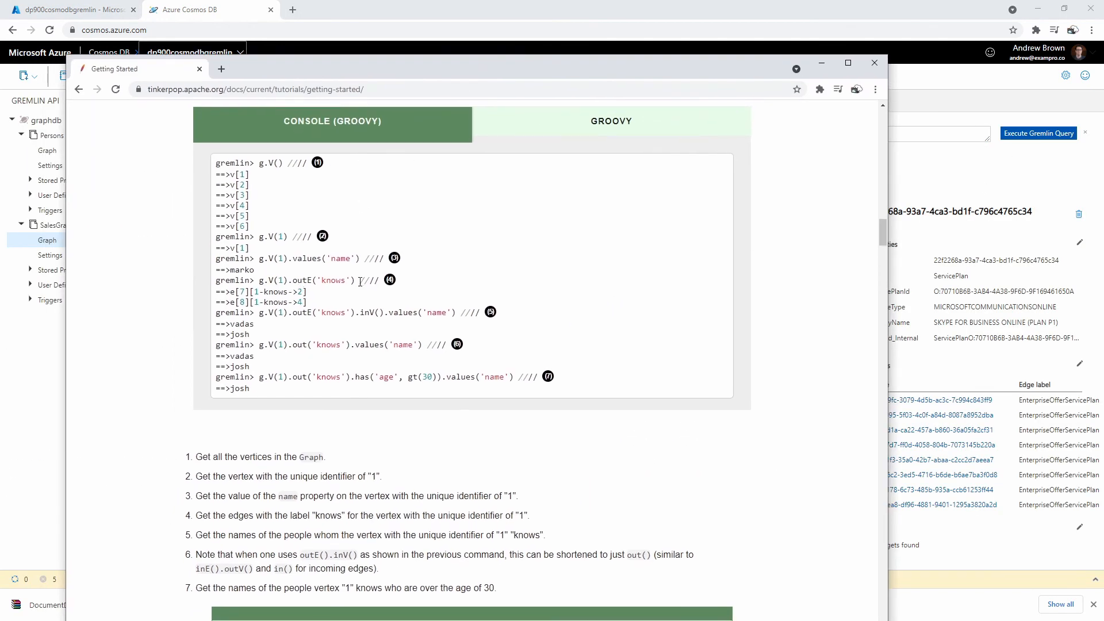
# - Run the vertex query with .outE('knows') appended, then remove it and rerun the plain lookup
pyautogui.moveTo(352, 281)
pyautogui.mouseDown()
pyautogui.moveTo(289, 280)
pyautogui.moveTo(352, 278)
pyautogui.mouseUp()
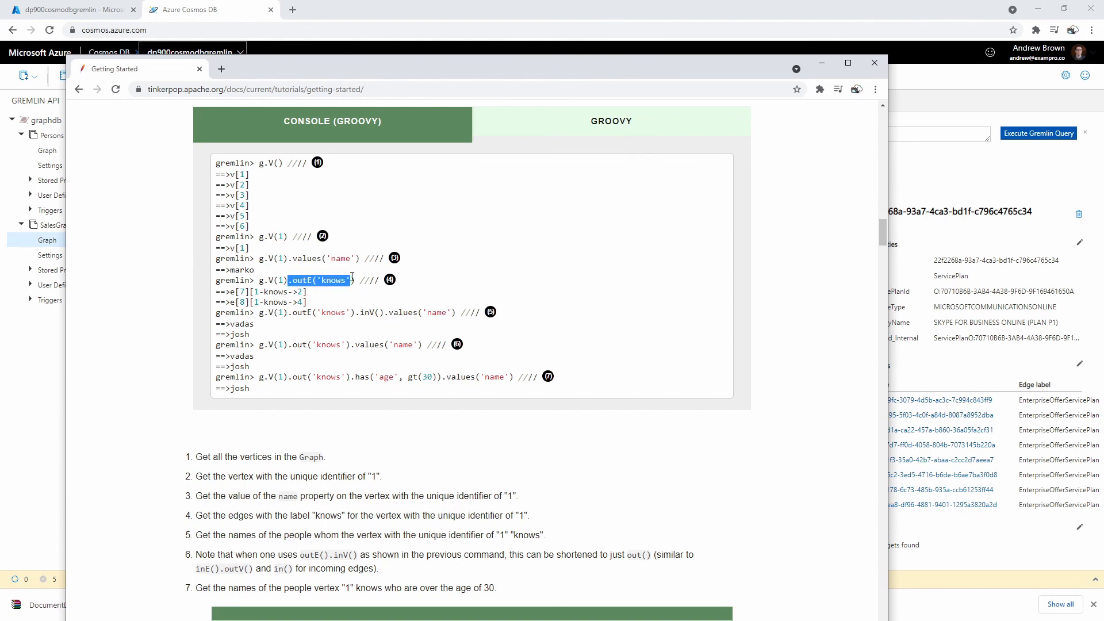
pyautogui.moveTo(557, 77); pyautogui.dragTo(0, 196)
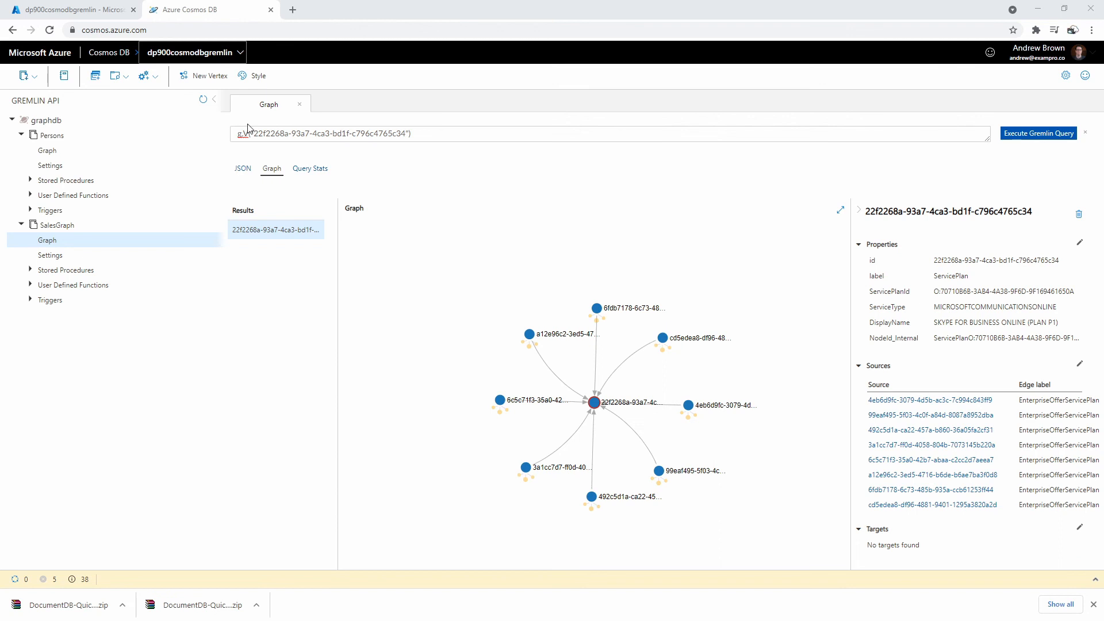
pyautogui.click(442, 134)
pyautogui.write(".outE('knows')")
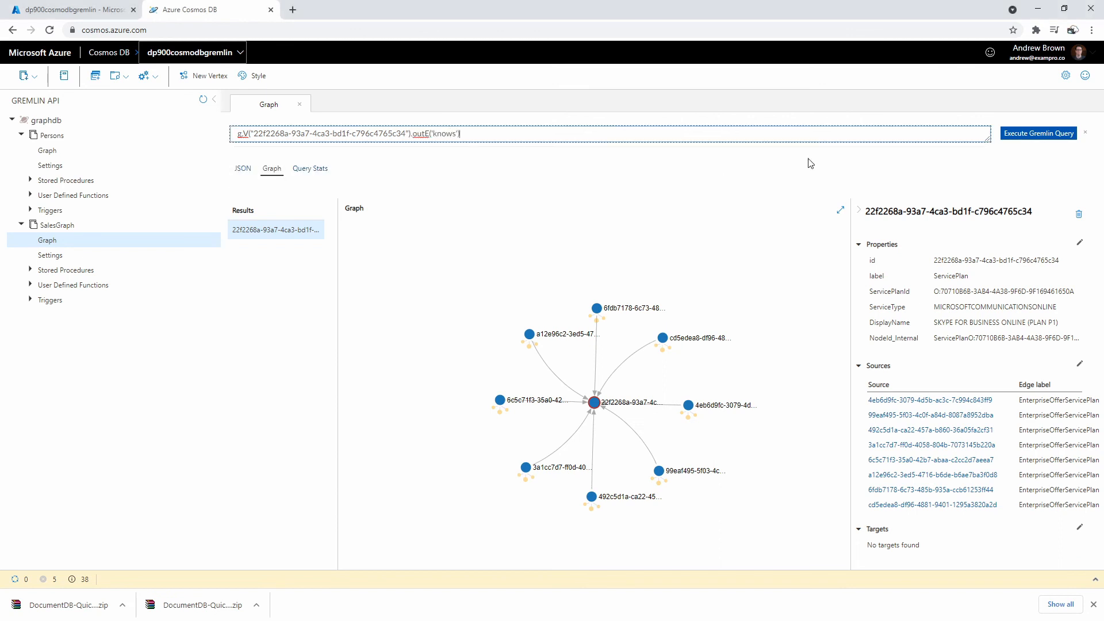
pyautogui.click(1068, 137)
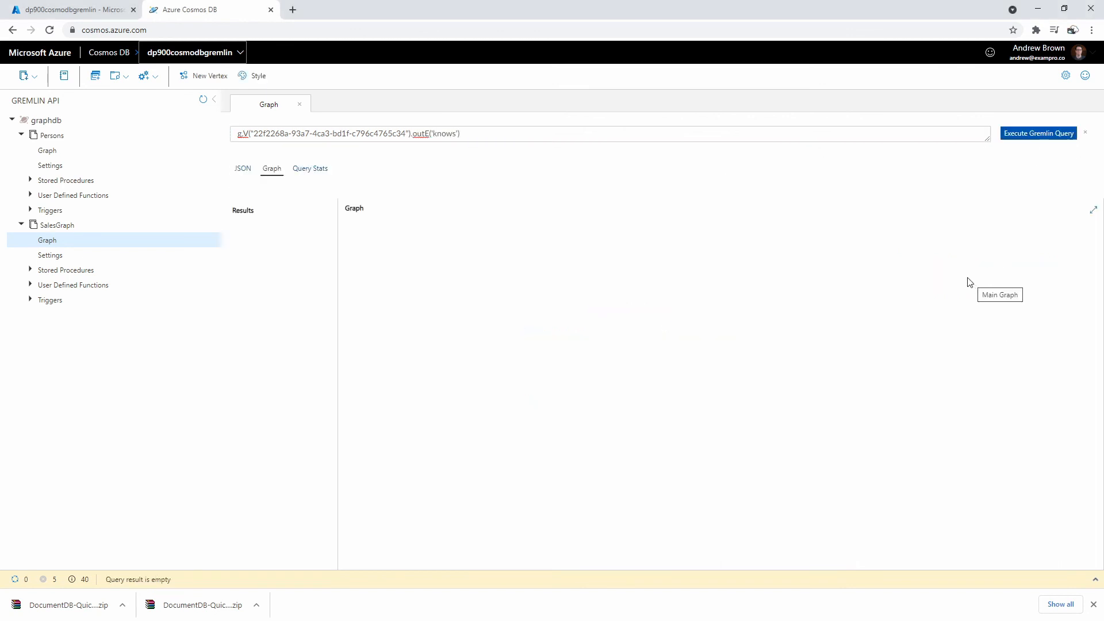
pyautogui.click(487, 134)
pyautogui.moveTo(481, 135); pyautogui.dragTo(425, 132)
pyautogui.press('BackSpace')
pyautogui.press('BackSpace')
pyautogui.press('BackSpace')
pyautogui.press('BackSpace')
pyautogui.press('BackSpace')
pyautogui.click(1017, 137)
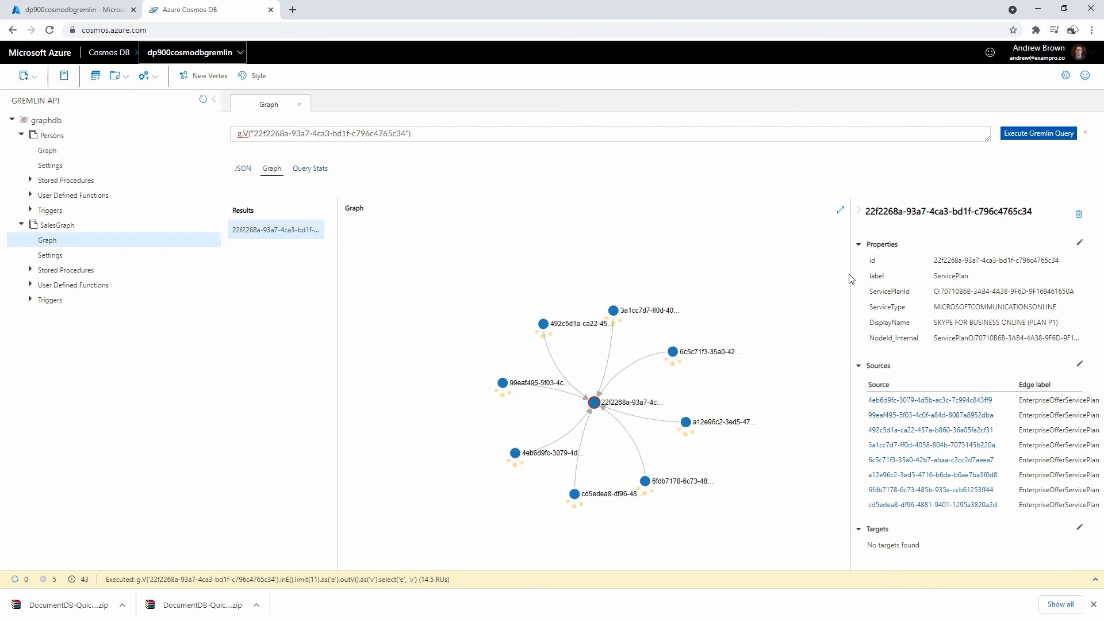
# - Query .outE("EnterpriseOfferServicePlan") on the vertex, which returns nothing, then clear the query box
pyautogui.doubleClick(1049, 401)
pyautogui.hotkey('ctrl', 'c')
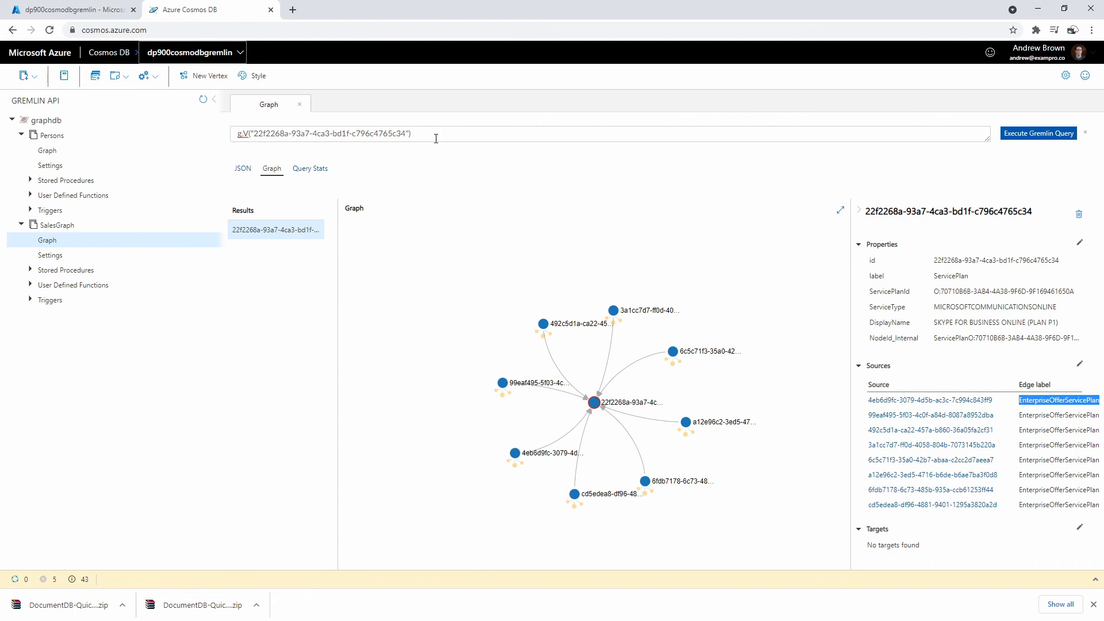
pyautogui.click(437, 138)
pyautogui.write('.outE()')
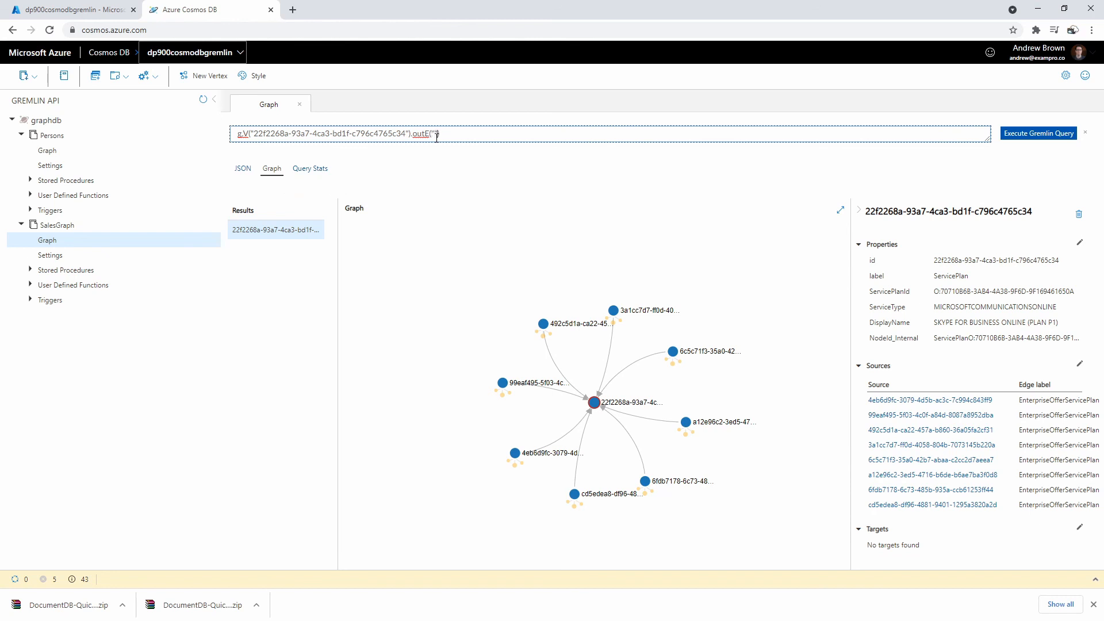
pyautogui.hotkey('ctrl', 'v')
pyautogui.click(1050, 138)
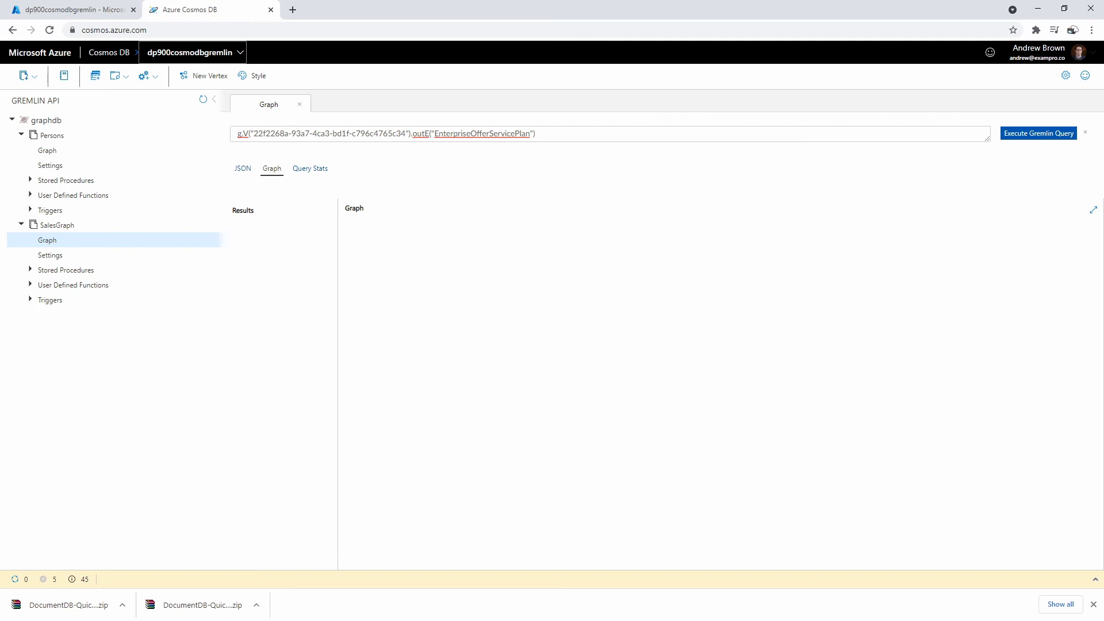
pyautogui.click(1084, 133)
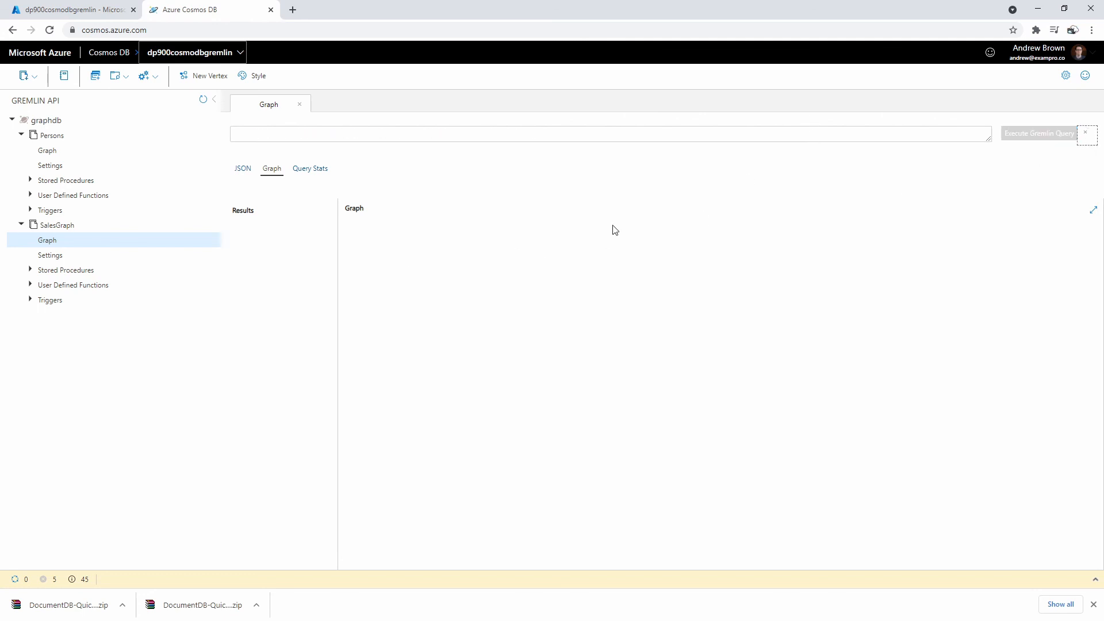
# - Put the Gremlin tutorial window away, switch to the Azure portal and close the Data Explorer blade
pyautogui.click(77, 246)
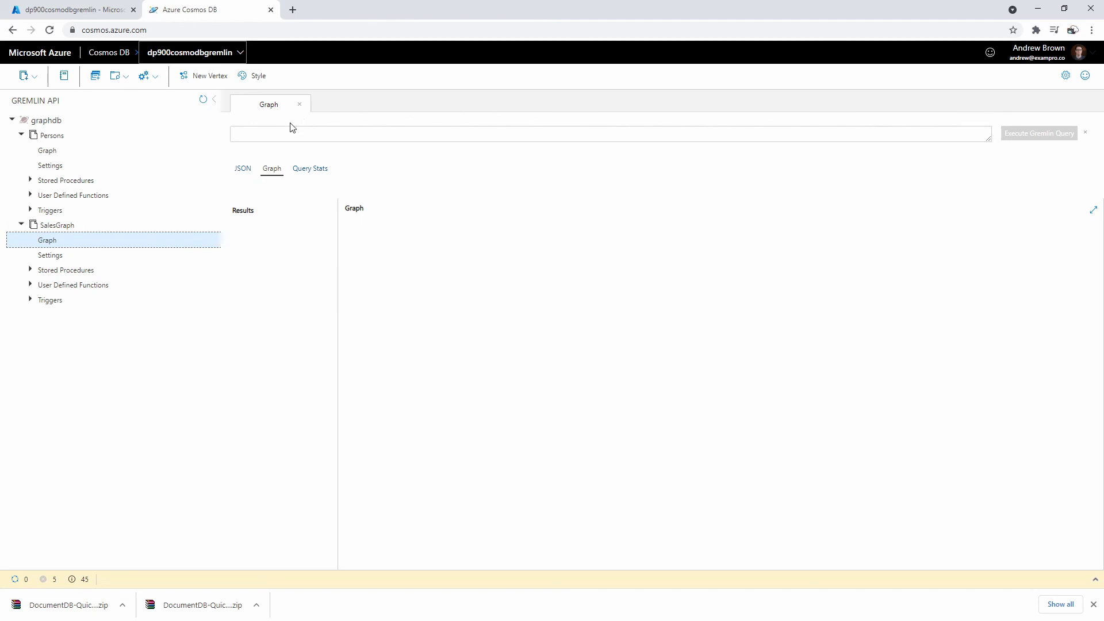
pyautogui.moveTo(0, 127); pyautogui.dragTo(775, 43)
pyautogui.scroll(-10, 547, 467)
pyautogui.scroll(15, 547, 467)
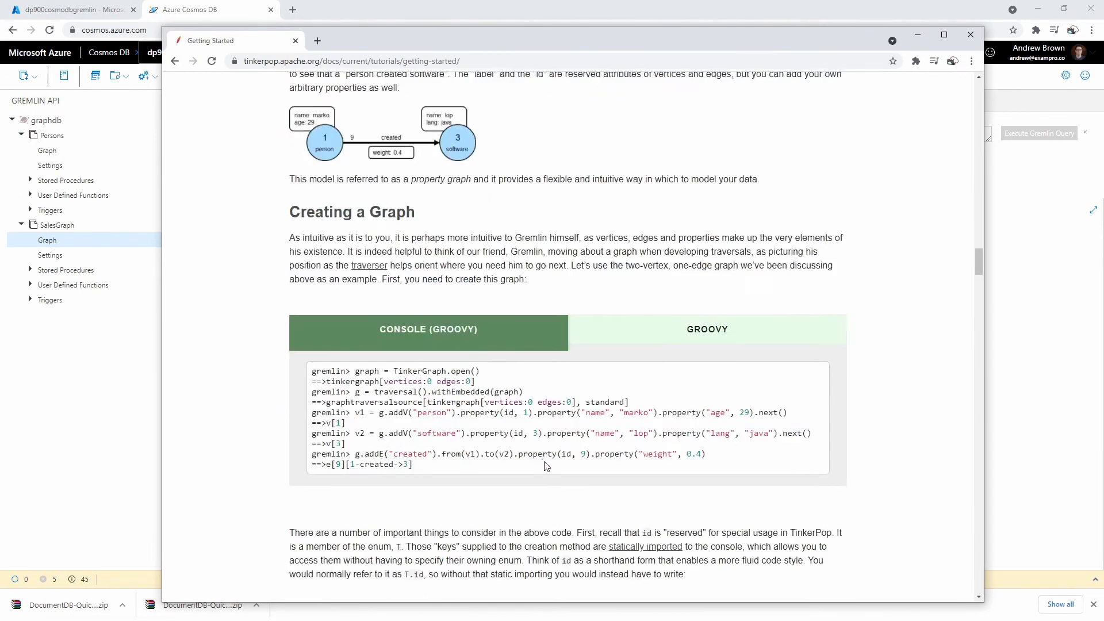
pyautogui.scroll(15, 546, 467)
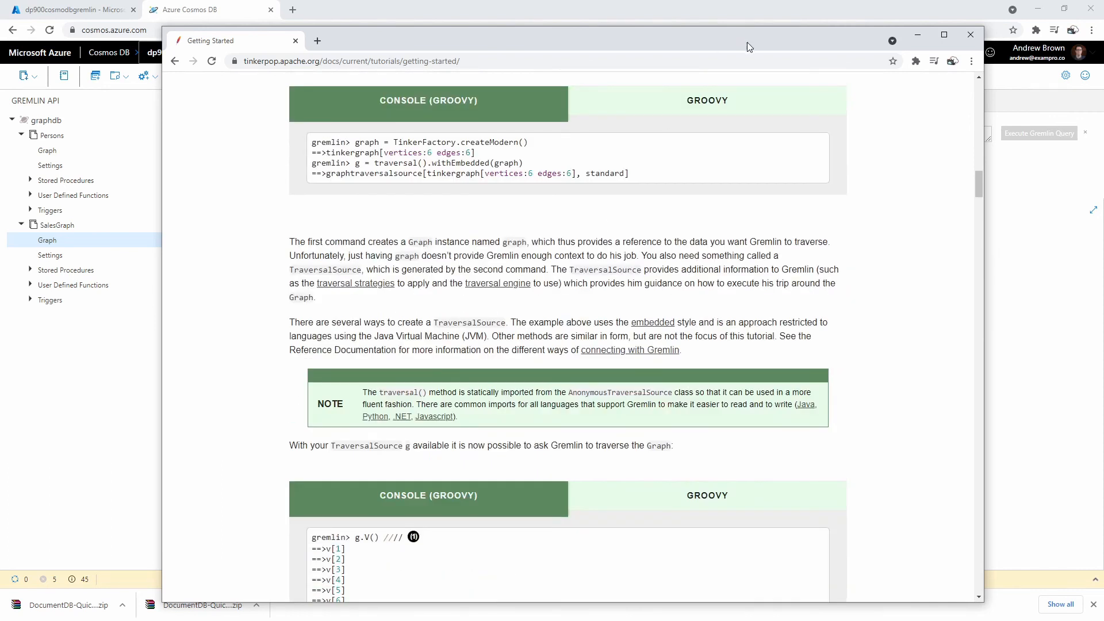
pyautogui.moveTo(746, 43); pyautogui.dragTo(0, 69)
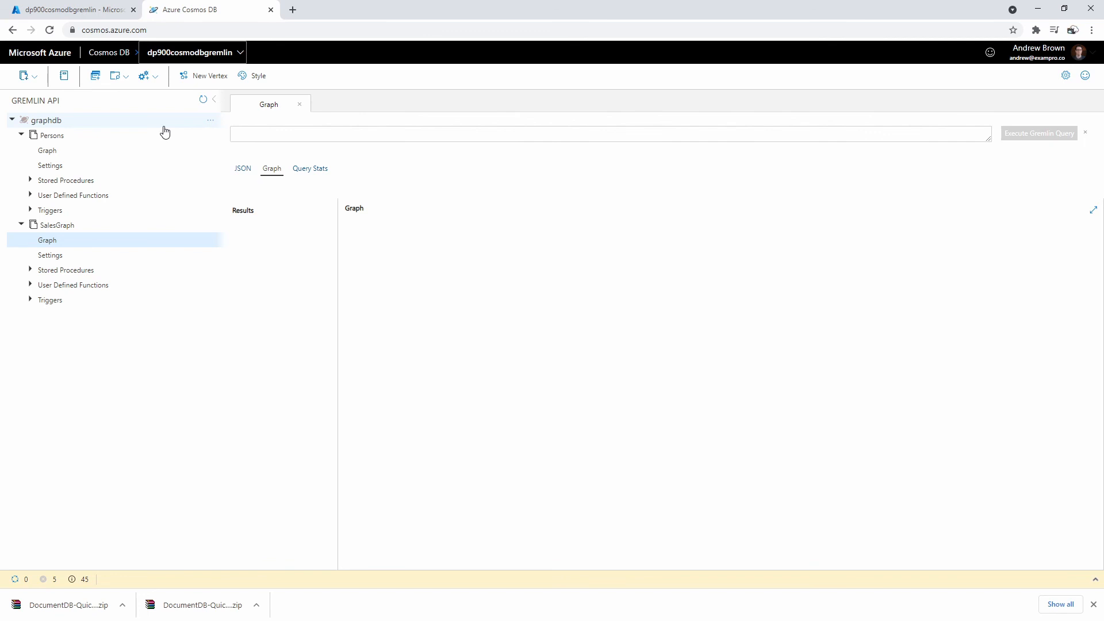
pyautogui.click(81, 10)
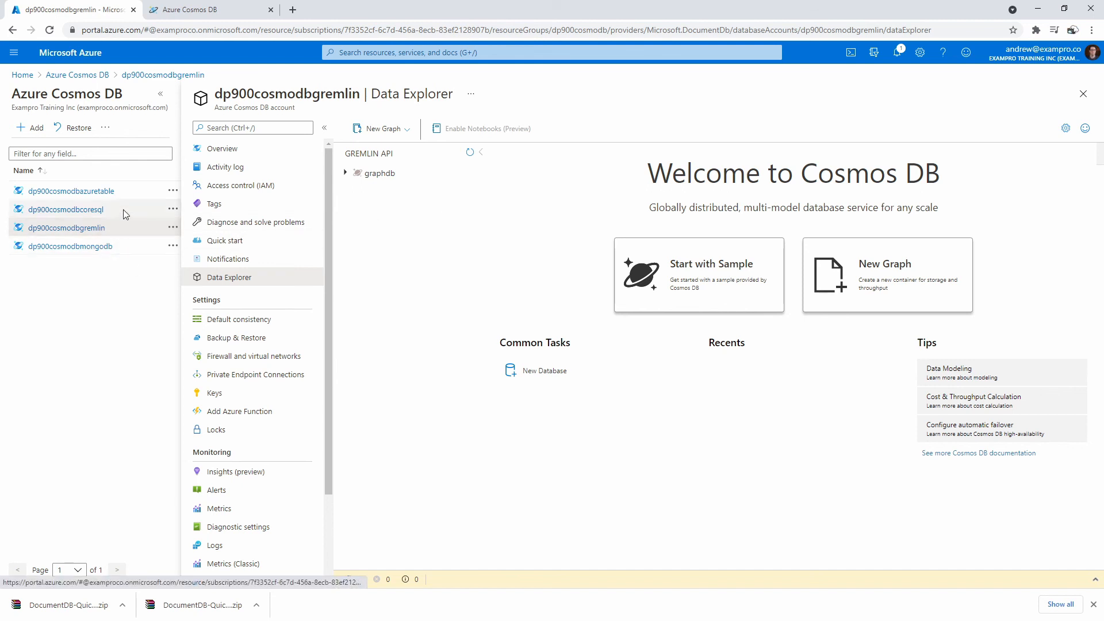
pyautogui.click(1082, 94)
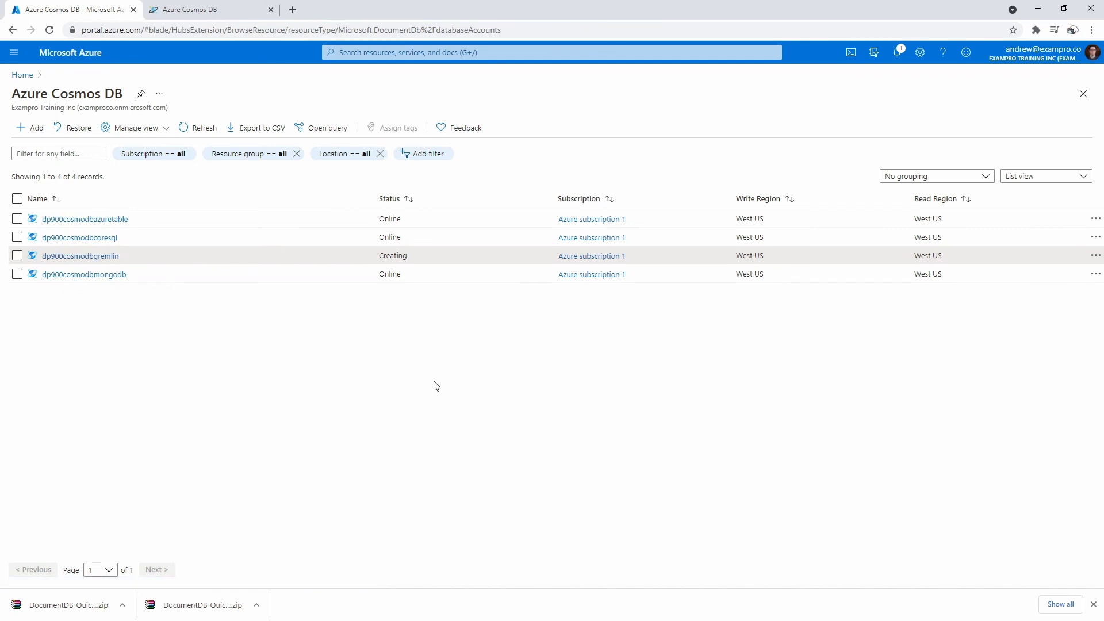